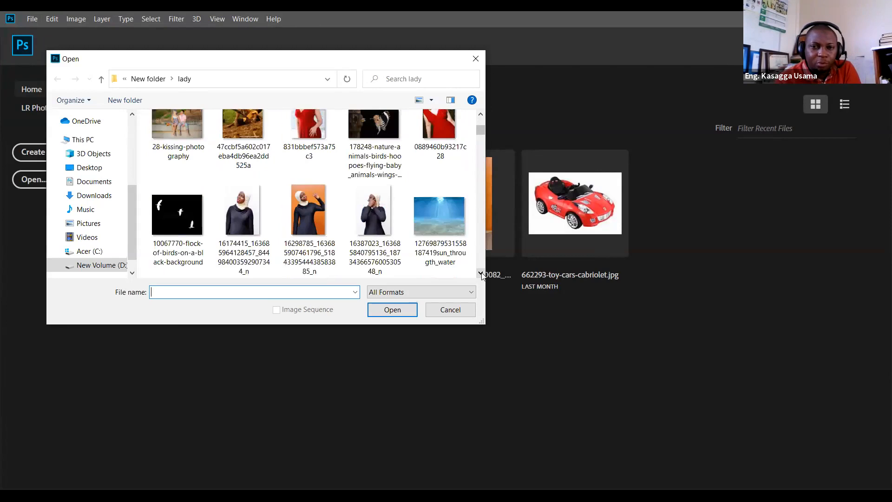
Step: Open the images adie_head_phones_1a_by_jagged_eye-d5aedvf and alice10_by_faestock-d33urh3 together from the lady folder
{"action": "left_click", "coordinate": [480, 274]}
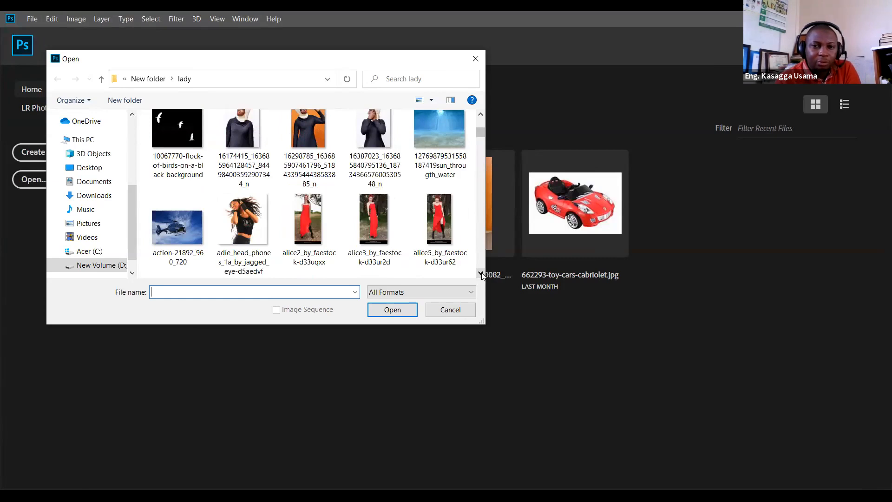
{"action": "left_click", "coordinate": [254, 230]}
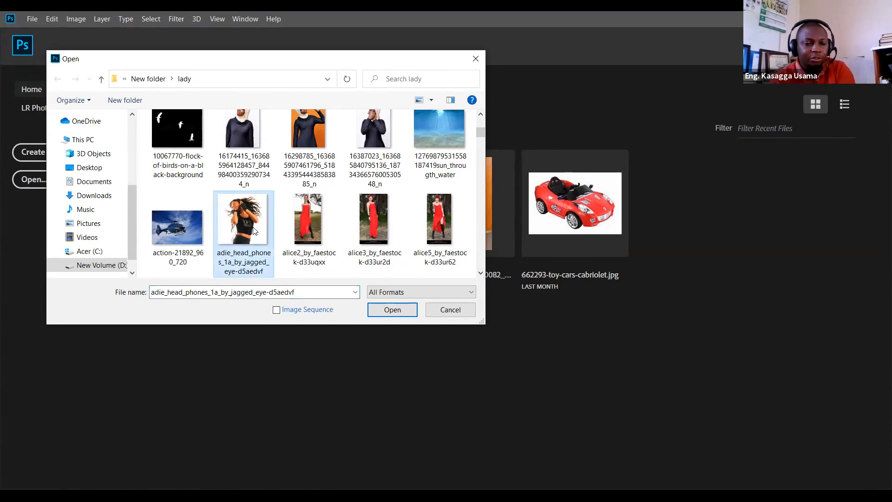
{"action": "left_click", "coordinate": [481, 275]}
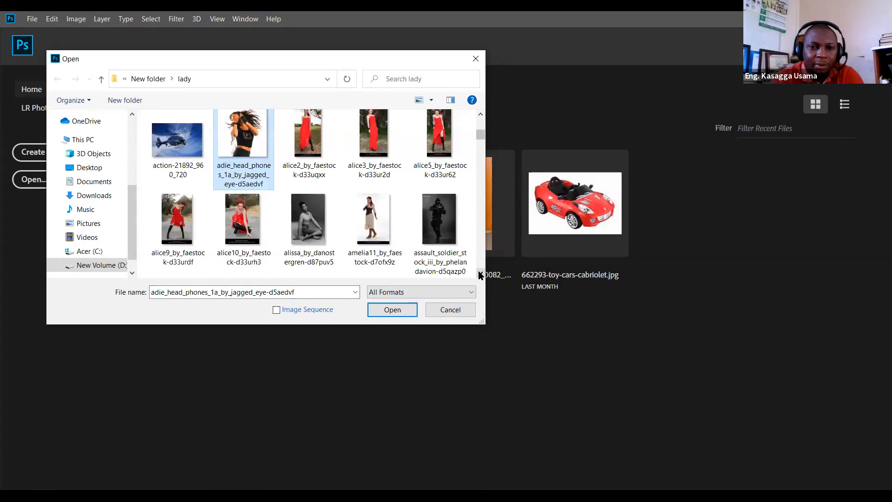
{"action": "left_click", "coordinate": [242, 223], "text": "ctrl"}
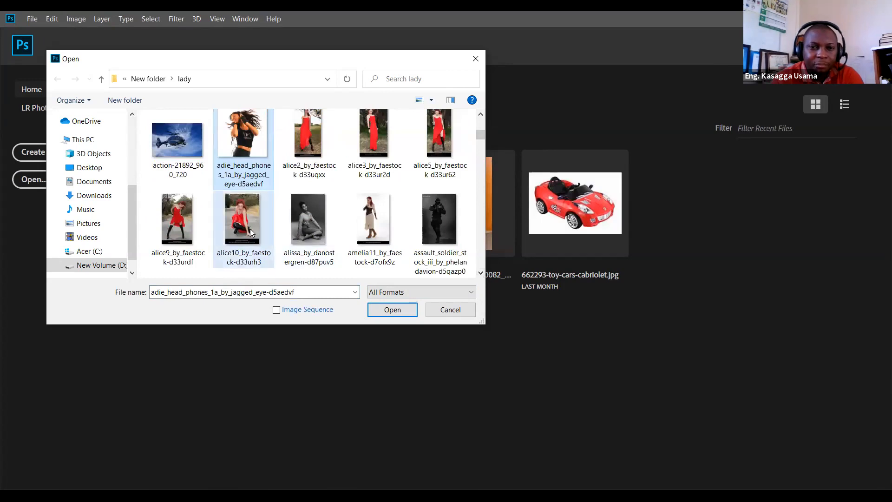
{"action": "left_click", "coordinate": [393, 310]}
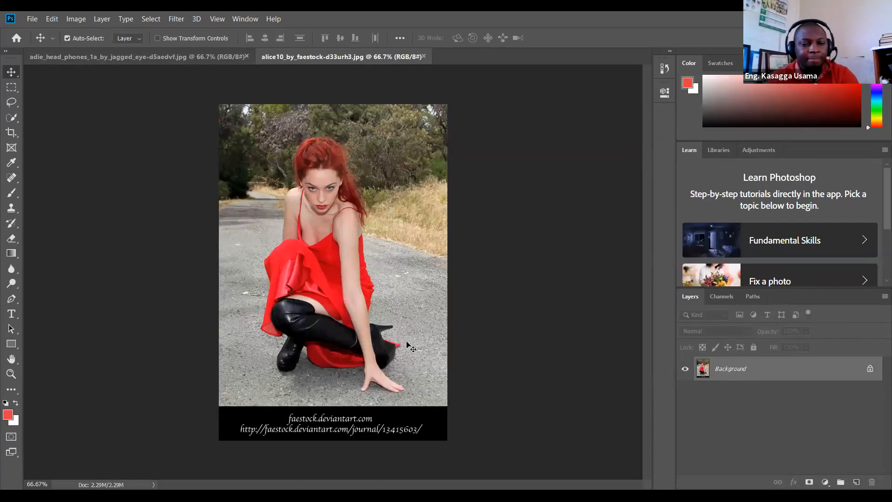
Step: Unlock the Background layer of the alice10 image so it becomes a regular layer
{"action": "scroll", "coordinate": [406, 341], "scroll_direction": "up", "scroll_amount": 4}
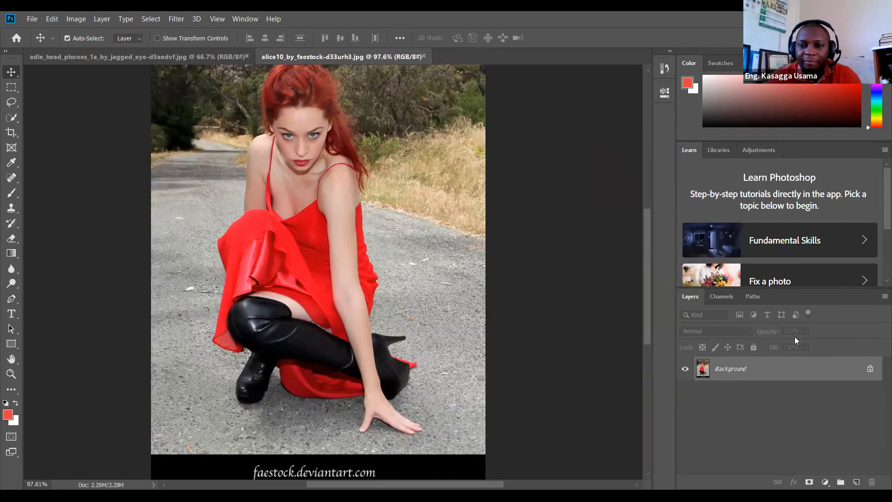
{"action": "scroll", "coordinate": [344, 263], "scroll_direction": "up", "scroll_amount": 1}
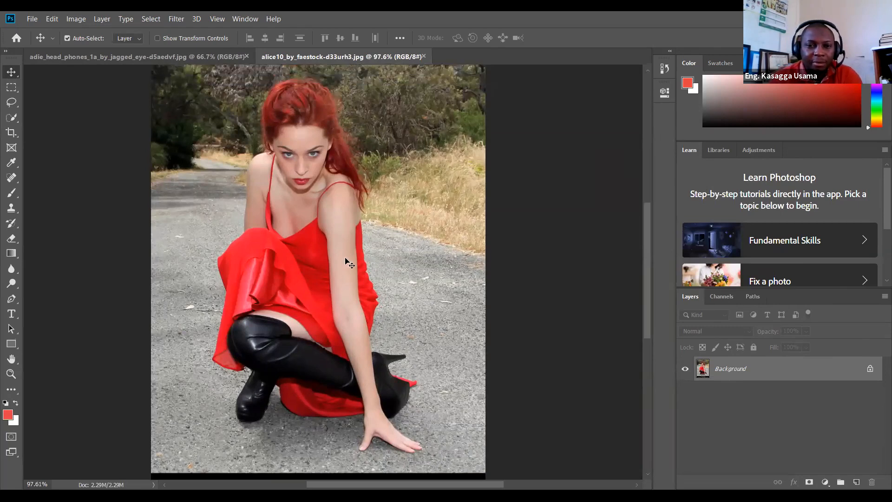
{"action": "left_click", "coordinate": [870, 369]}
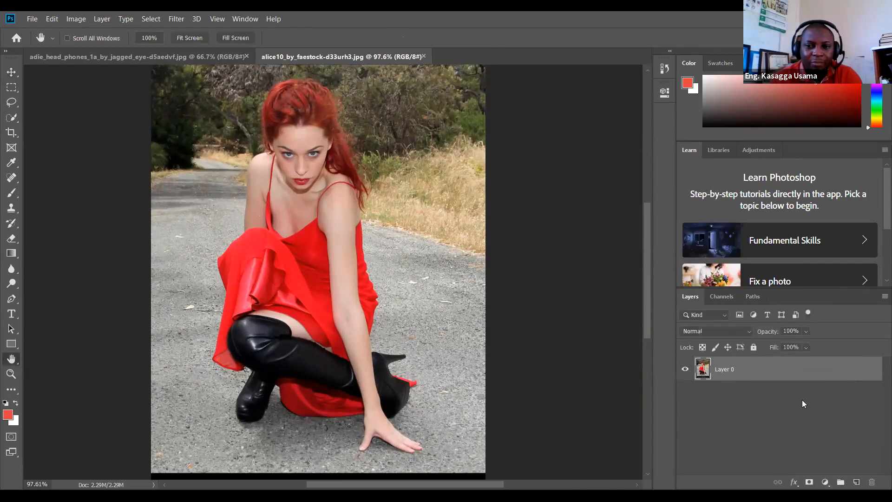
{"action": "left_click", "coordinate": [633, 95]}
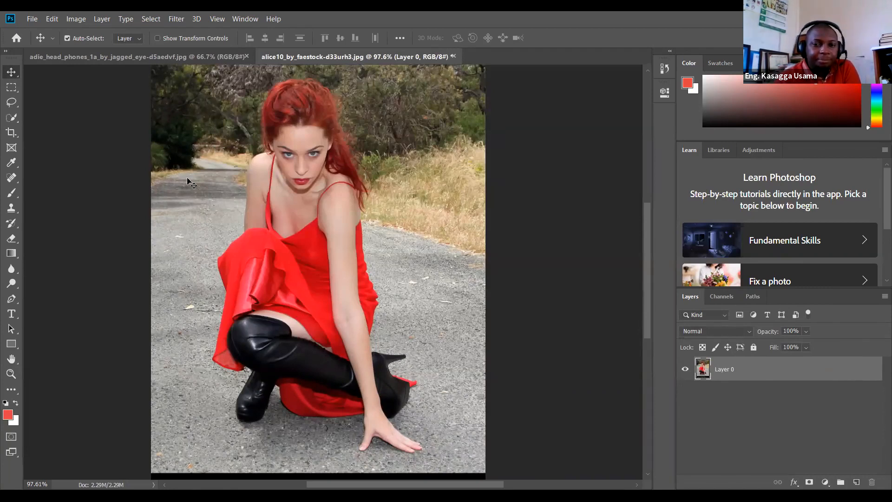
Step: Select the woman's hair, face and shoulders with the Quick Selection tool, reducing the brush size to 21 for the remaining areas
{"action": "left_click", "coordinate": [12, 119]}
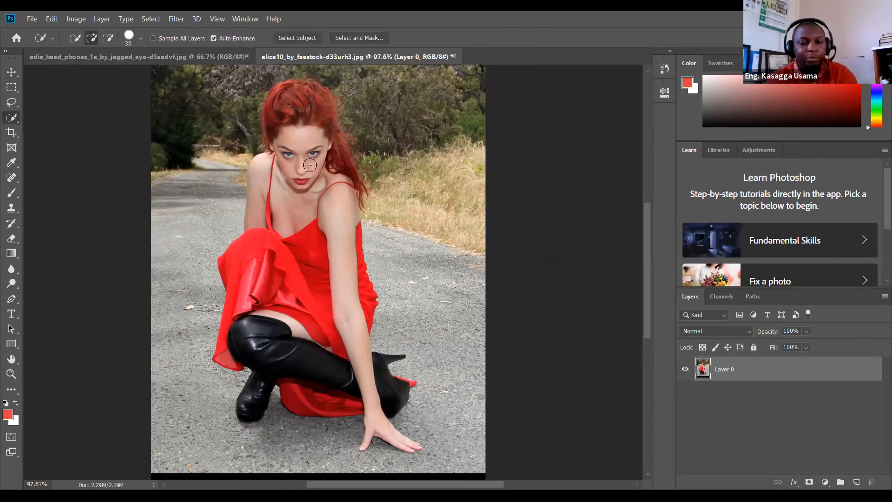
{"action": "scroll", "coordinate": [309, 166], "scroll_direction": "up", "scroll_amount": 2}
{"action": "scroll", "coordinate": [310, 166], "scroll_direction": "up", "scroll_amount": 2}
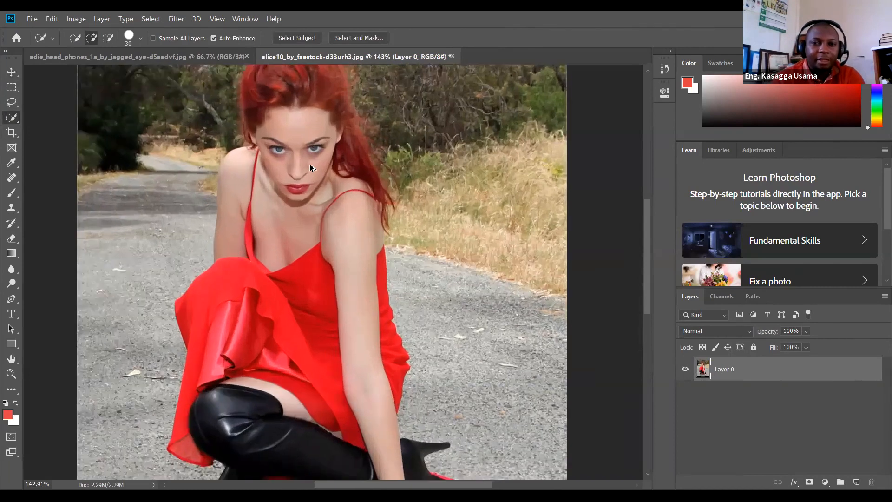
{"action": "scroll", "coordinate": [334, 256], "scroll_direction": "up", "scroll_amount": 1}
{"action": "scroll", "coordinate": [334, 256], "scroll_direction": "up", "scroll_amount": 1}
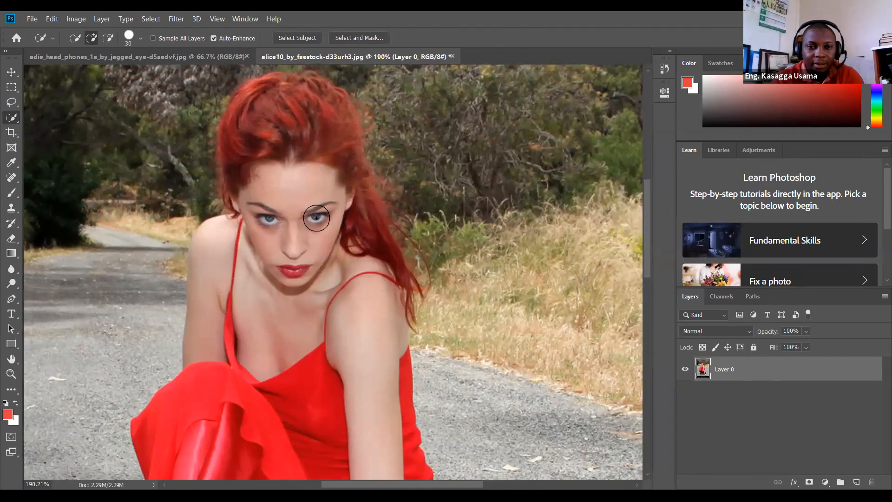
{"action": "mouse_move", "coordinate": [277, 100]}
{"action": "left_mouse_down"}
{"action": "mouse_move", "coordinate": [287, 136]}
{"action": "mouse_move", "coordinate": [302, 119]}
{"action": "mouse_move", "coordinate": [326, 158]}
{"action": "left_mouse_up"}
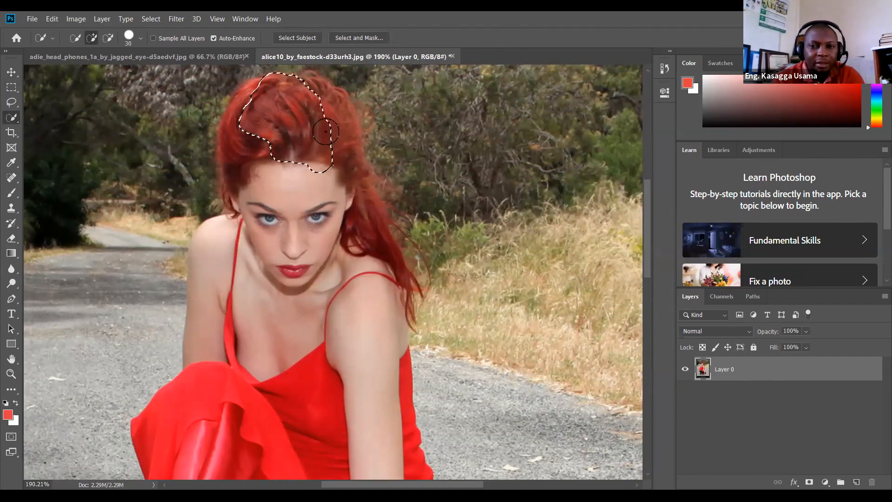
{"action": "mouse_move", "coordinate": [291, 138]}
{"action": "left_mouse_down"}
{"action": "mouse_move", "coordinate": [293, 156]}
{"action": "mouse_move", "coordinate": [336, 150]}
{"action": "mouse_move", "coordinate": [395, 223]}
{"action": "mouse_move", "coordinate": [401, 261]}
{"action": "left_mouse_up"}
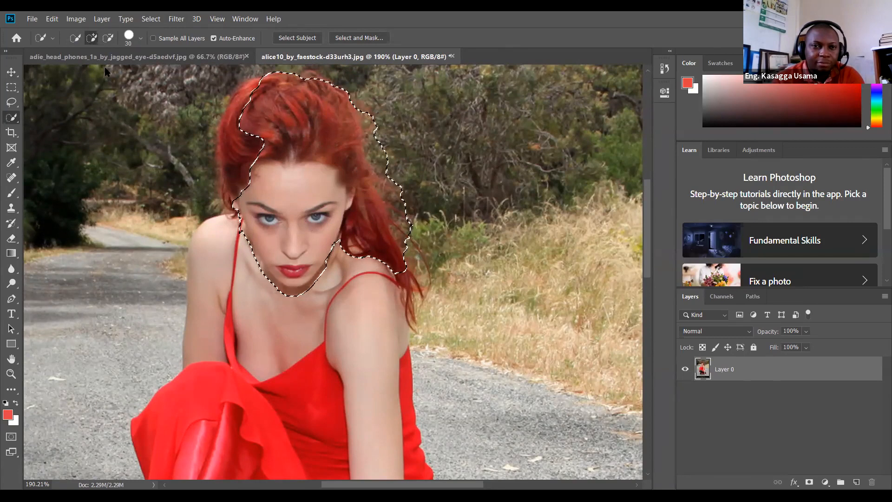
{"action": "left_click", "coordinate": [140, 38]}
{"action": "mouse_move", "coordinate": [248, 161]}
{"action": "left_mouse_down"}
{"action": "mouse_move", "coordinate": [248, 127]}
{"action": "mouse_move", "coordinate": [246, 215]}
{"action": "mouse_move", "coordinate": [227, 289]}
{"action": "mouse_move", "coordinate": [246, 276]}
{"action": "mouse_move", "coordinate": [327, 287]}
{"action": "mouse_move", "coordinate": [329, 340]}
{"action": "mouse_move", "coordinate": [356, 313]}
{"action": "mouse_move", "coordinate": [340, 271]}
{"action": "mouse_move", "coordinate": [340, 349]}
{"action": "mouse_move", "coordinate": [347, 303]}
{"action": "left_mouse_up"}
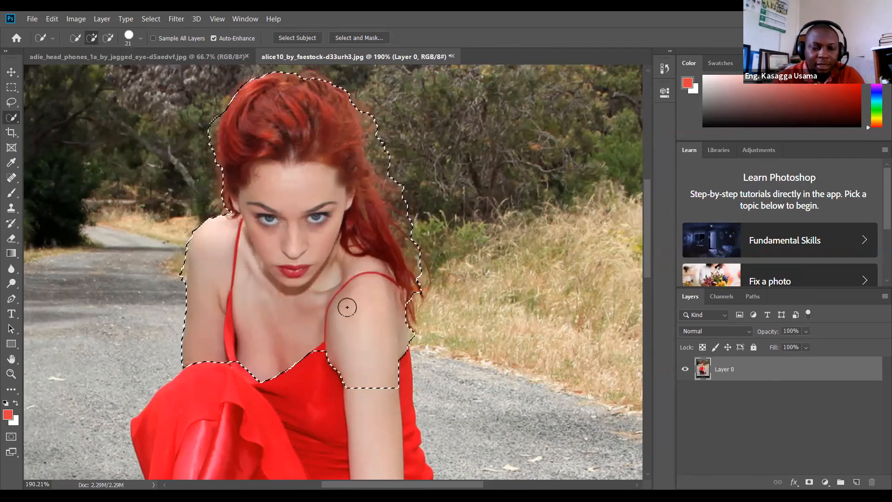
Step: Extend the quick selection over the red dress, the arm and hand, and both black boots including the heel
{"action": "scroll", "coordinate": [335, 290], "scroll_direction": "down", "scroll_amount": 4}
{"action": "mouse_move", "coordinate": [309, 265]}
{"action": "left_mouse_down"}
{"action": "mouse_move", "coordinate": [322, 369]}
{"action": "mouse_move", "coordinate": [360, 294]}
{"action": "mouse_move", "coordinate": [380, 366]}
{"action": "mouse_move", "coordinate": [394, 300]}
{"action": "mouse_move", "coordinate": [392, 385]}
{"action": "left_mouse_up"}
{"action": "scroll", "coordinate": [371, 386], "scroll_direction": "down", "scroll_amount": 3}
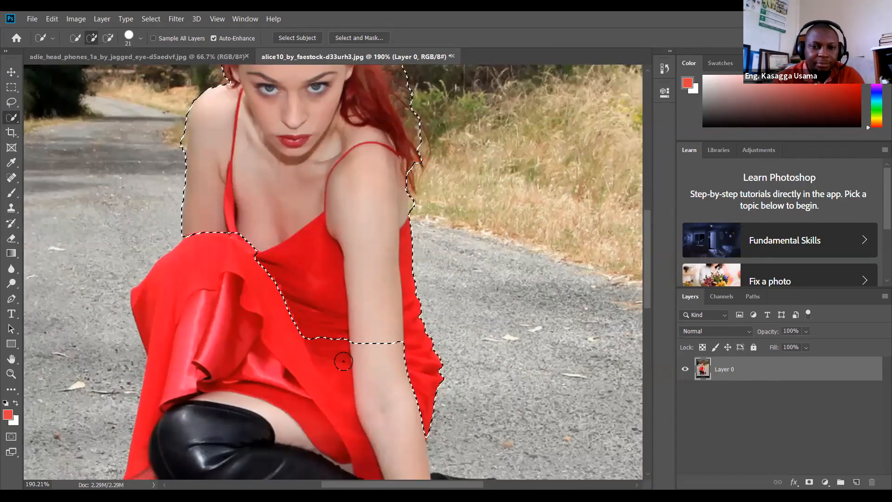
{"action": "mouse_move", "coordinate": [337, 335]}
{"action": "left_mouse_down"}
{"action": "mouse_move", "coordinate": [266, 284]}
{"action": "mouse_move", "coordinate": [274, 230]}
{"action": "mouse_move", "coordinate": [282, 293]}
{"action": "mouse_move", "coordinate": [260, 302]}
{"action": "mouse_move", "coordinate": [332, 392]}
{"action": "left_mouse_up"}
{"action": "scroll", "coordinate": [265, 281], "scroll_direction": "down", "scroll_amount": 9}
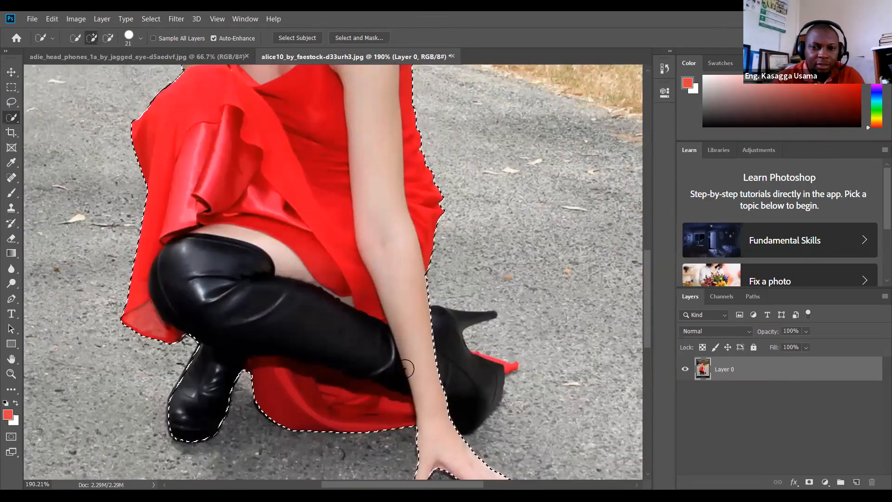
{"action": "left_click_drag", "start_coordinate": [446, 371], "coordinate": [467, 369]}
{"action": "scroll", "coordinate": [434, 375], "scroll_direction": "down", "scroll_amount": 3}
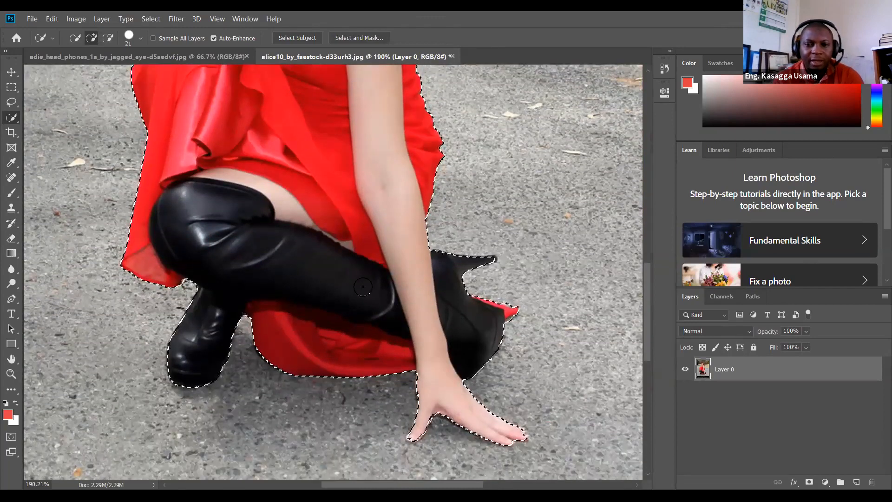
Step: Subtract the excess background from the quick selection along both sides of the hair, and return to adding mode
{"action": "scroll", "coordinate": [275, 311], "scroll_direction": "up", "scroll_amount": 1}
{"action": "scroll", "coordinate": [277, 310], "scroll_direction": "up", "scroll_amount": 15}
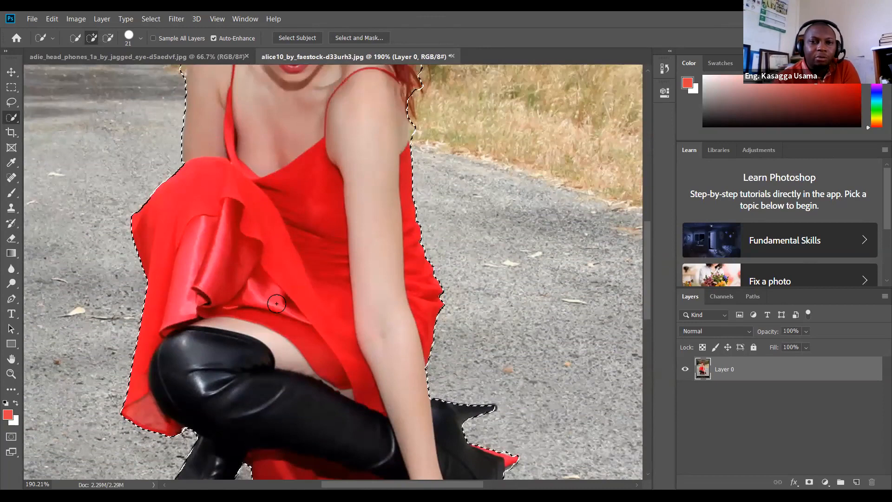
{"action": "scroll", "coordinate": [276, 303], "scroll_direction": "up", "scroll_amount": 4}
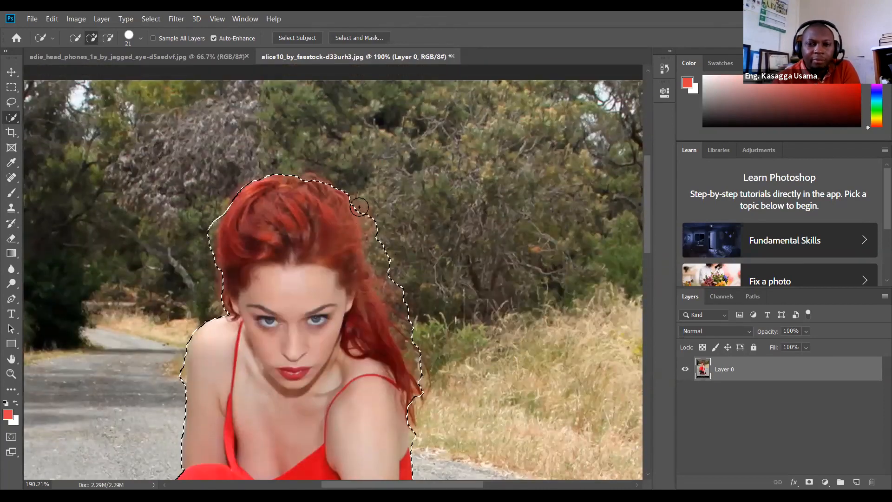
{"action": "left_click", "coordinate": [108, 38]}
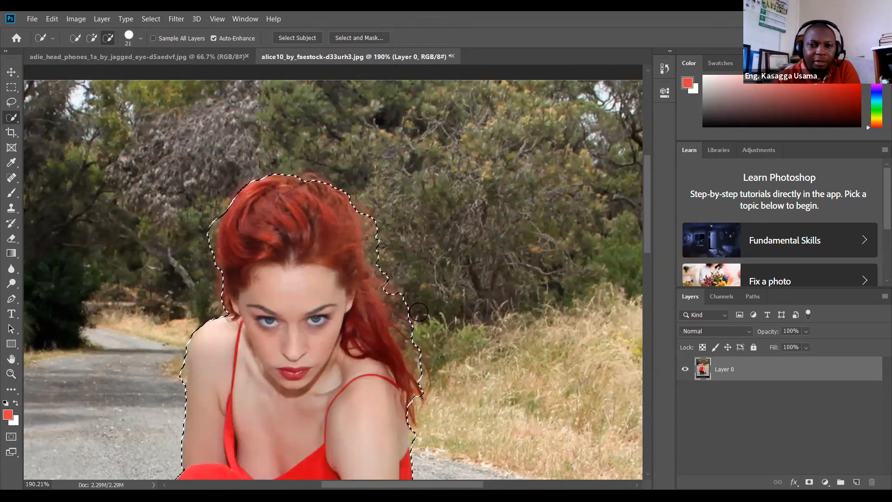
{"action": "left_click", "coordinate": [385, 250]}
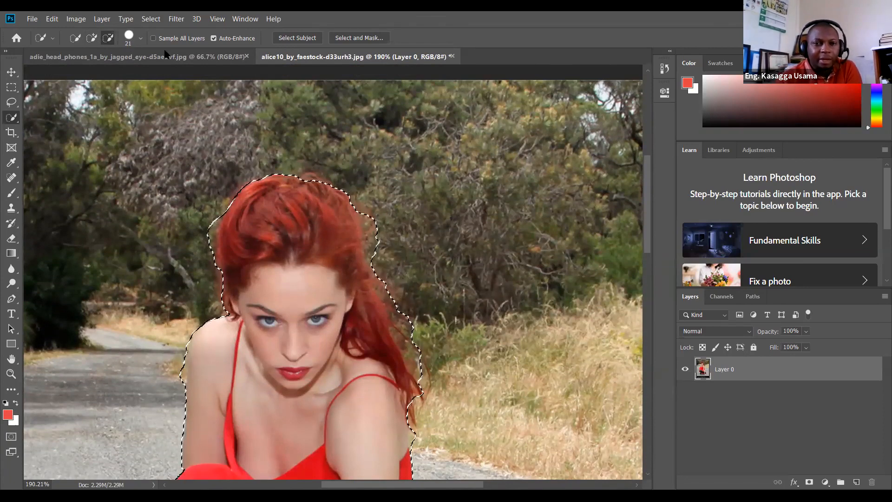
{"action": "left_click", "coordinate": [91, 38]}
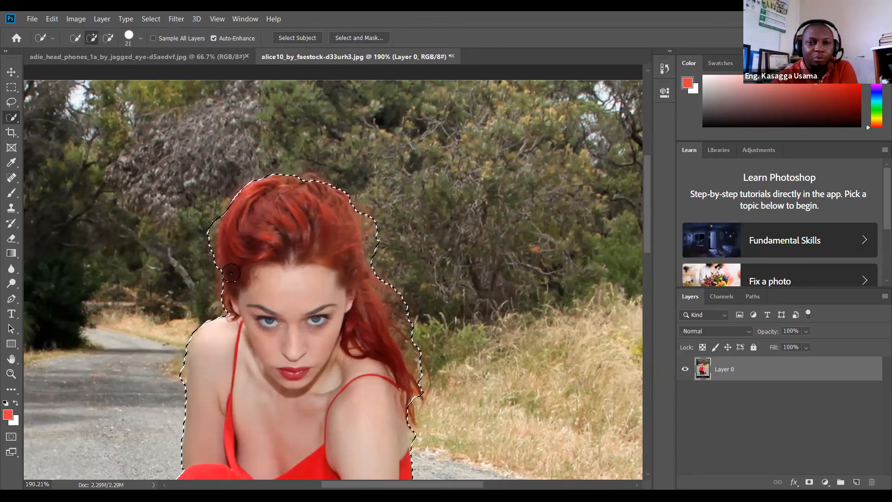
{"action": "key", "text": "alt"}
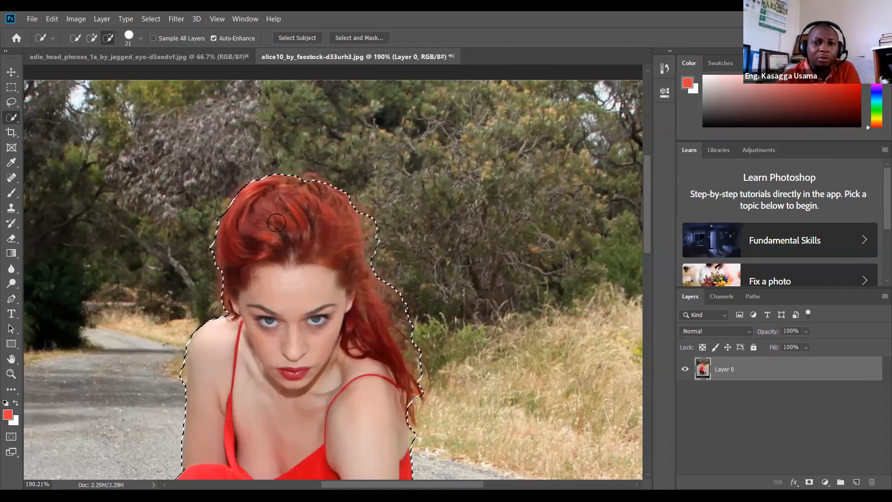
{"action": "left_click", "coordinate": [91, 38]}
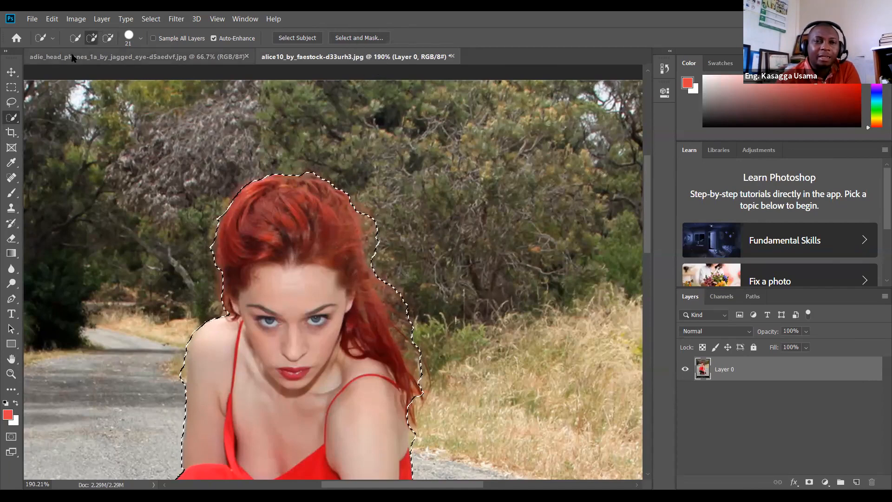
Step: Open Select and Mask and paint the loose hair edges beside the head and shoulder with the Refine Edge Brush
{"action": "left_click", "coordinate": [364, 39]}
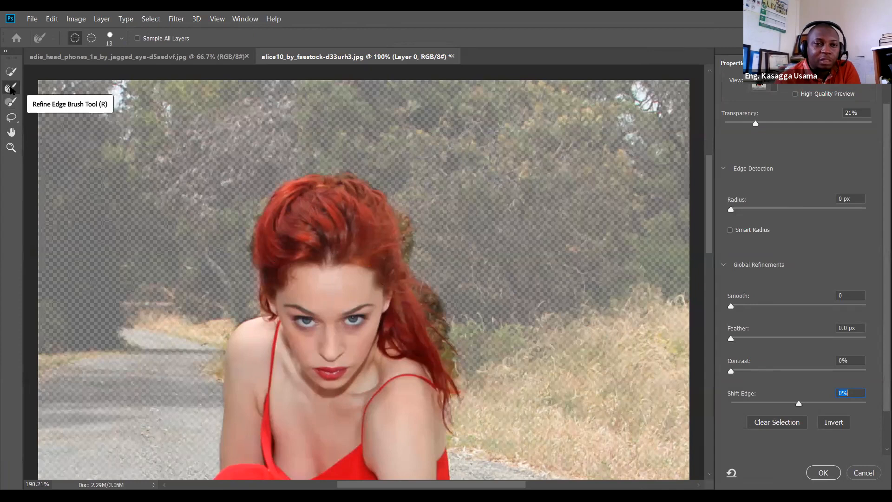
{"action": "left_click", "coordinate": [11, 89]}
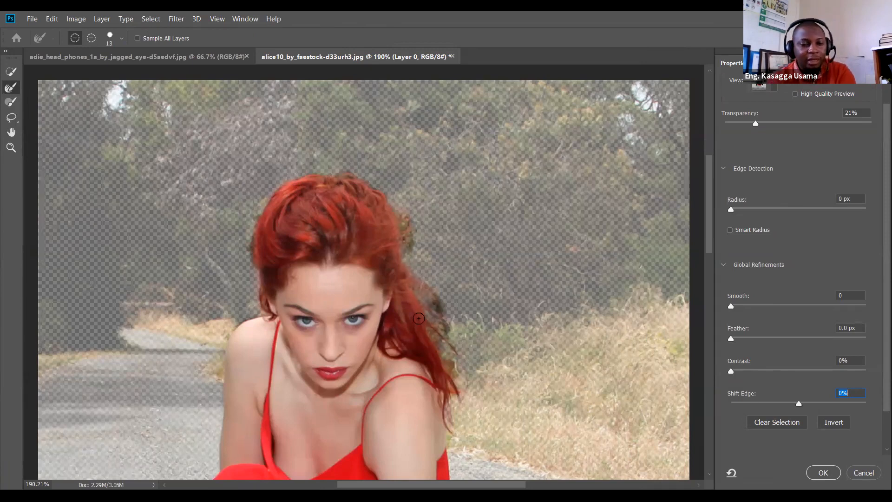
{"action": "key", "text": "alt"}
{"action": "key", "text": "alt"}
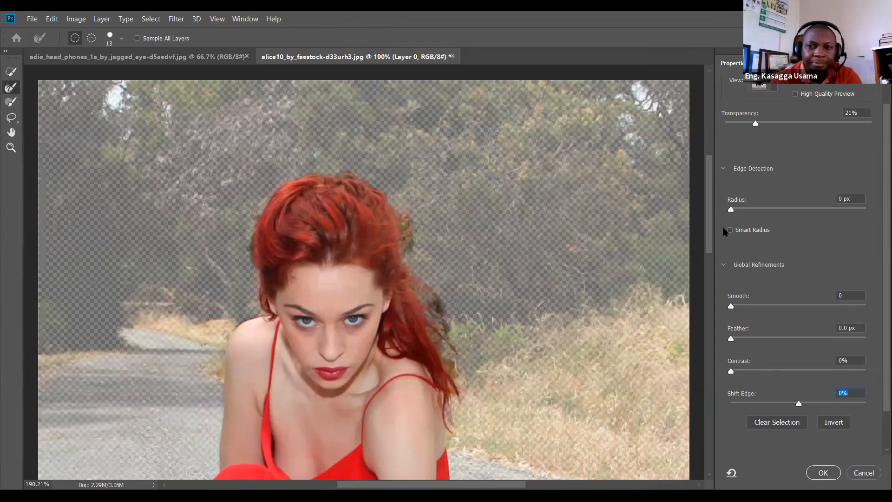
{"action": "left_click_drag", "start_coordinate": [712, 226], "coordinate": [709, 306]}
{"action": "left_click_drag", "start_coordinate": [710, 352], "coordinate": [707, 186]}
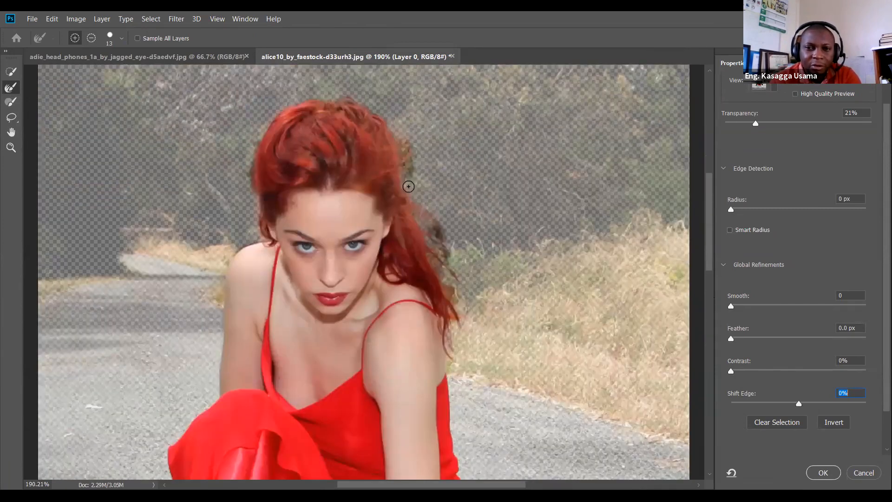
{"action": "left_click_drag", "start_coordinate": [442, 251], "coordinate": [452, 339]}
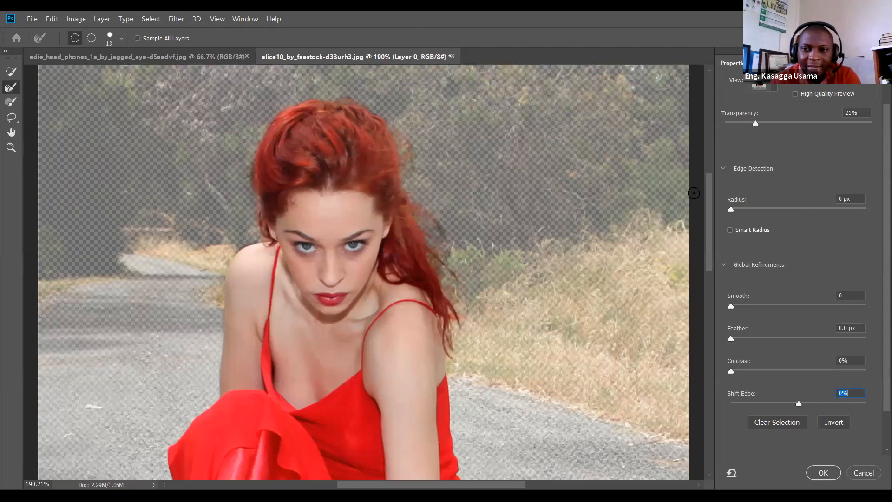
Step: Set the edge detection radius to 2 px, Smooth to 10 and Feather to 1.6 px, and apply the refined selection
{"action": "left_click", "coordinate": [732, 210]}
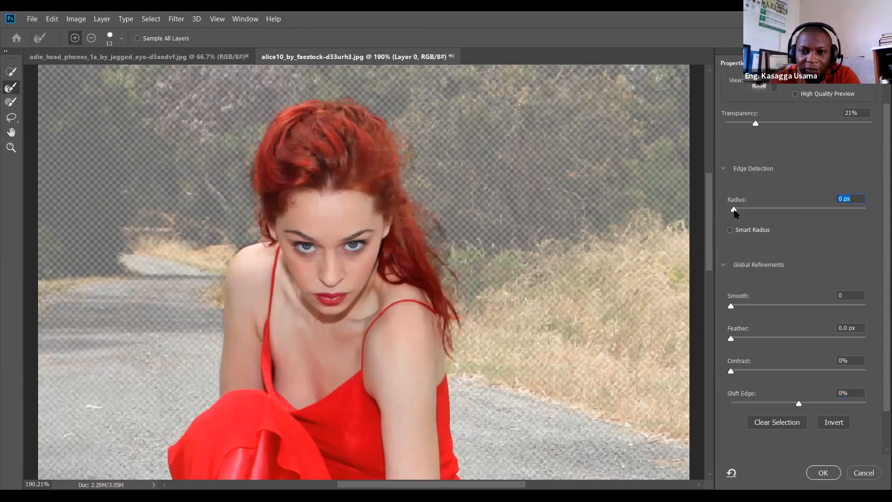
{"action": "left_click_drag", "start_coordinate": [735, 210], "coordinate": [737, 212]}
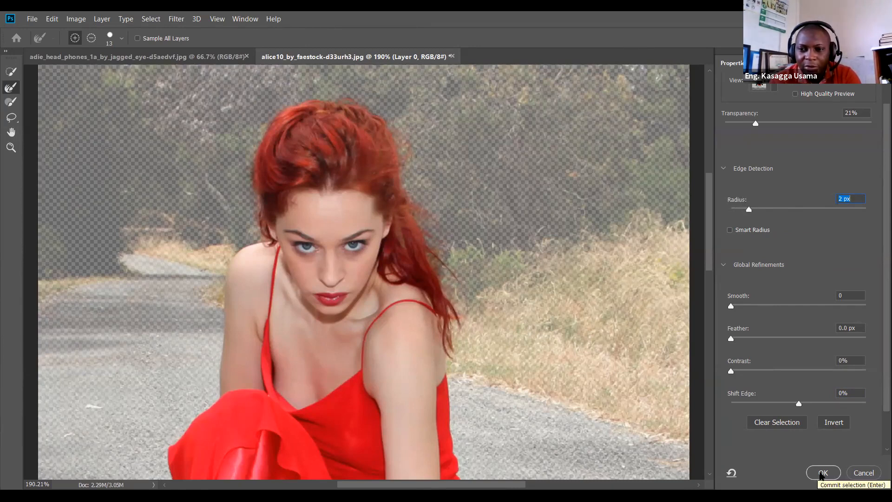
{"action": "left_click_drag", "start_coordinate": [730, 307], "coordinate": [746, 308]}
{"action": "left_click_drag", "start_coordinate": [731, 339], "coordinate": [733, 339]}
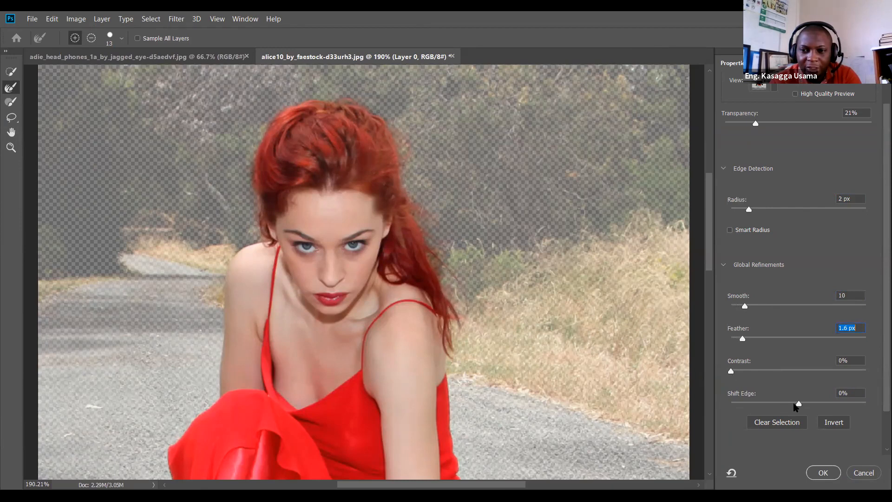
{"action": "mouse_move", "coordinate": [797, 404]}
{"action": "left_mouse_down"}
{"action": "mouse_move", "coordinate": [789, 405]}
{"action": "mouse_move", "coordinate": [798, 406]}
{"action": "left_mouse_up"}
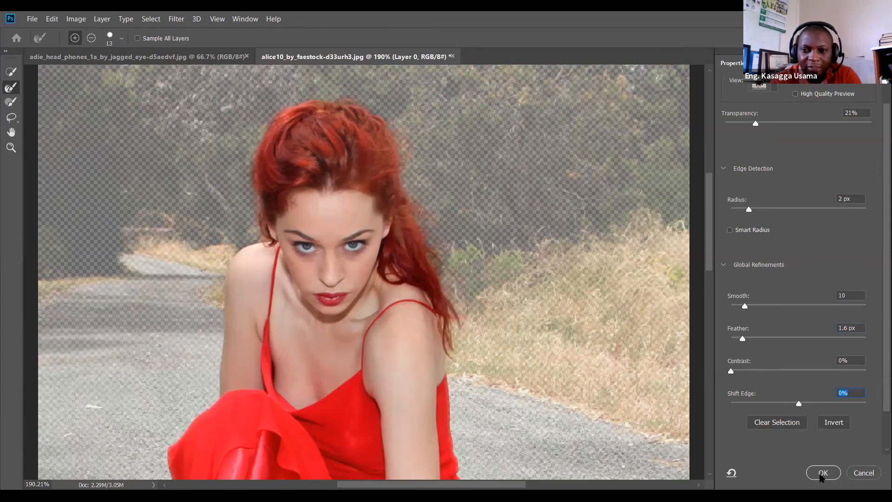
{"action": "left_click", "coordinate": [822, 472]}
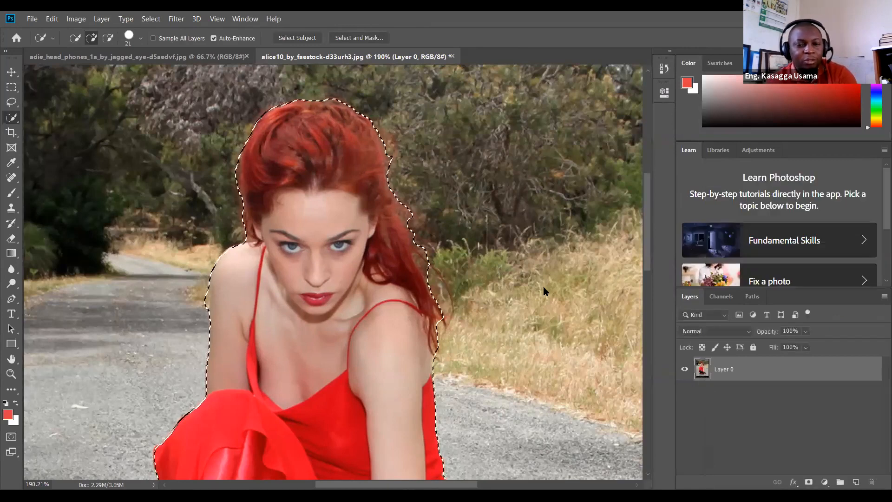
Step: Copy the selected woman in the red dress onto a new layer and bring that cutout into the adie_head_phones photo
{"action": "key", "text": "ctrl+j"}
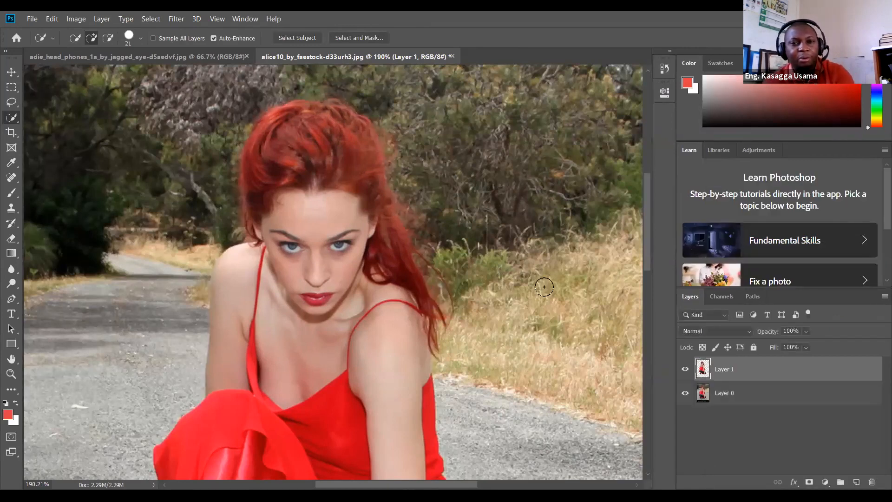
{"action": "left_click", "coordinate": [11, 72]}
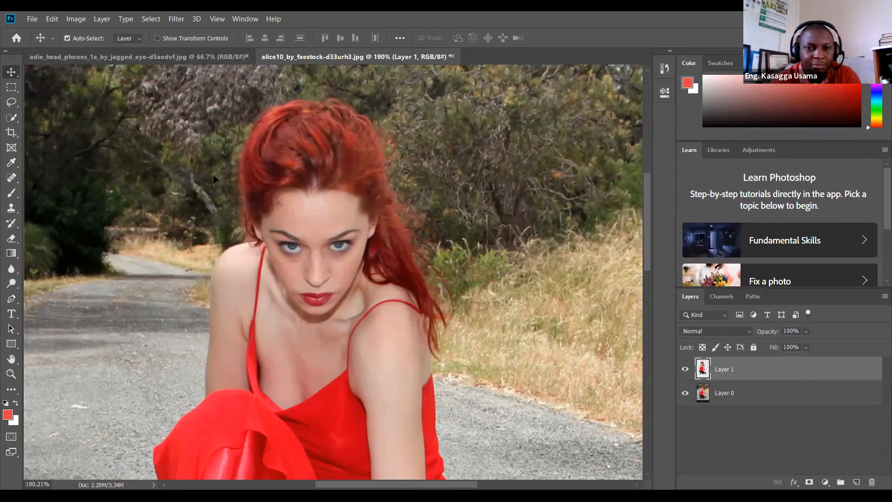
{"action": "left_click_drag", "start_coordinate": [363, 165], "coordinate": [395, 229]}
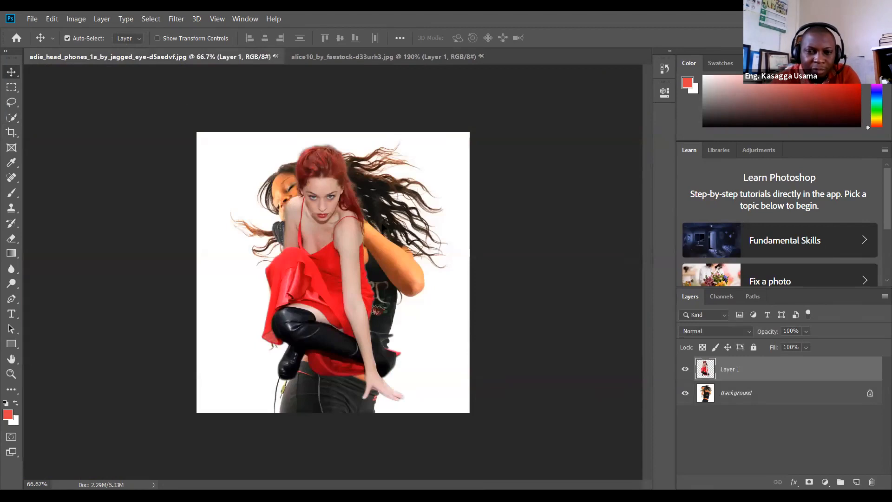
Step: Try the red-dress cutout beside and in front of the woman with headphones, and delete the cutout's layer
{"action": "left_click_drag", "start_coordinate": [340, 236], "coordinate": [343, 236]}
{"action": "scroll", "coordinate": [339, 231], "scroll_direction": "up", "scroll_amount": 8}
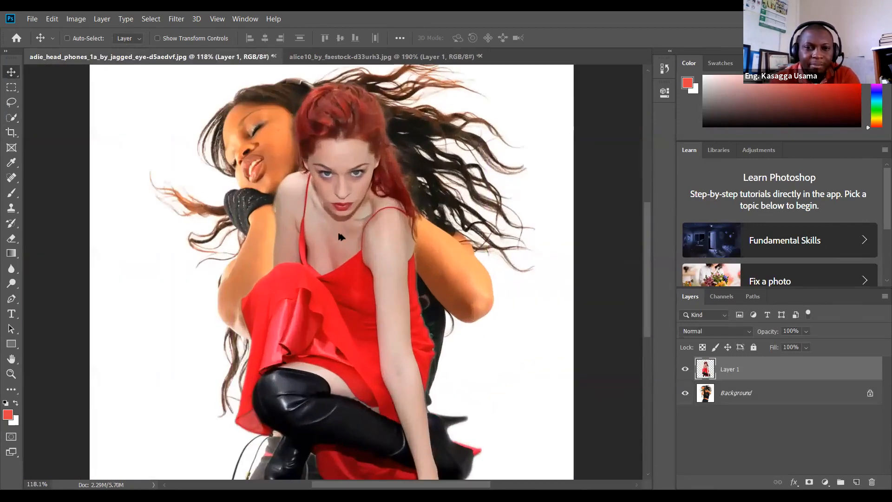
{"action": "left_click_drag", "start_coordinate": [212, 264], "coordinate": [165, 285]}
{"action": "left_click_drag", "start_coordinate": [214, 258], "coordinate": [222, 241]}
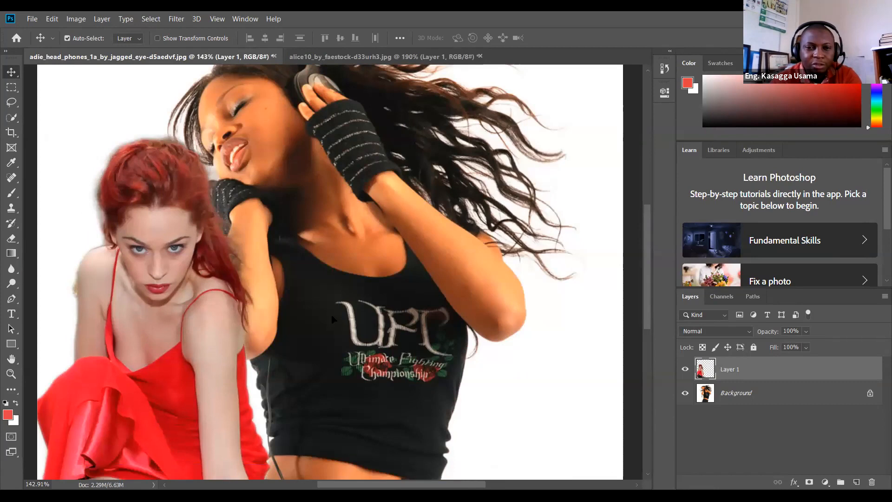
{"action": "left_click_drag", "start_coordinate": [192, 186], "coordinate": [331, 178]}
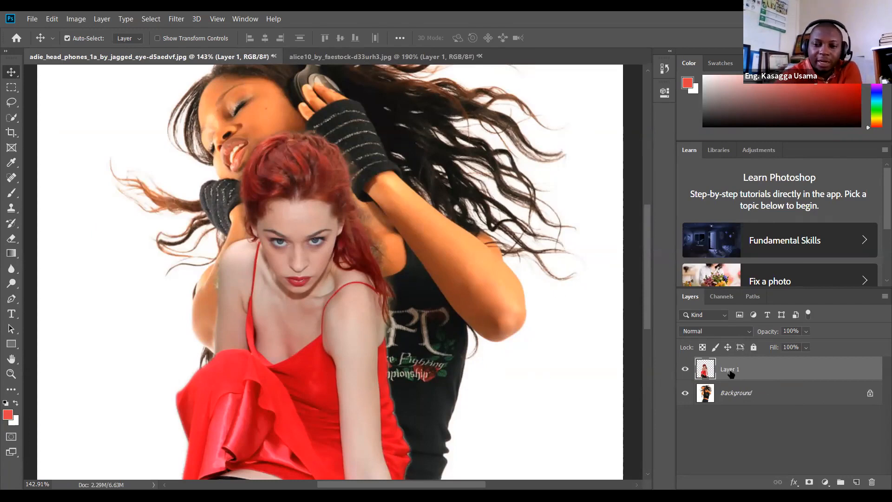
{"action": "key", "text": "Delete"}
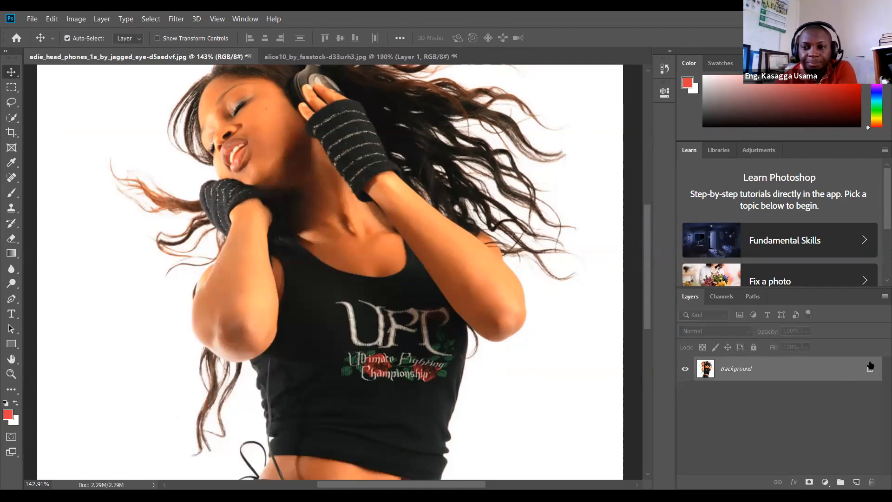
Step: Unlock the Background layer and quick-select the woman with headphones, including her face, arms, torso and flowing hair
{"action": "left_click", "coordinate": [870, 367]}
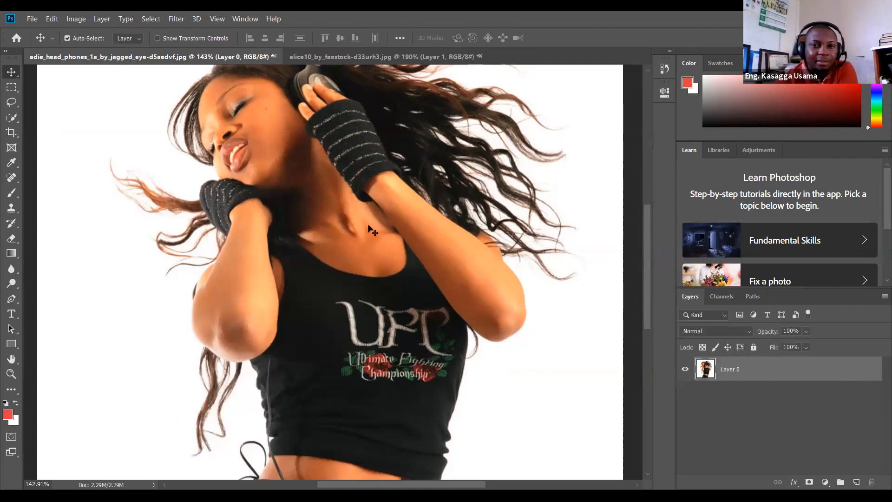
{"action": "scroll", "coordinate": [373, 231], "scroll_direction": "up", "scroll_amount": 2}
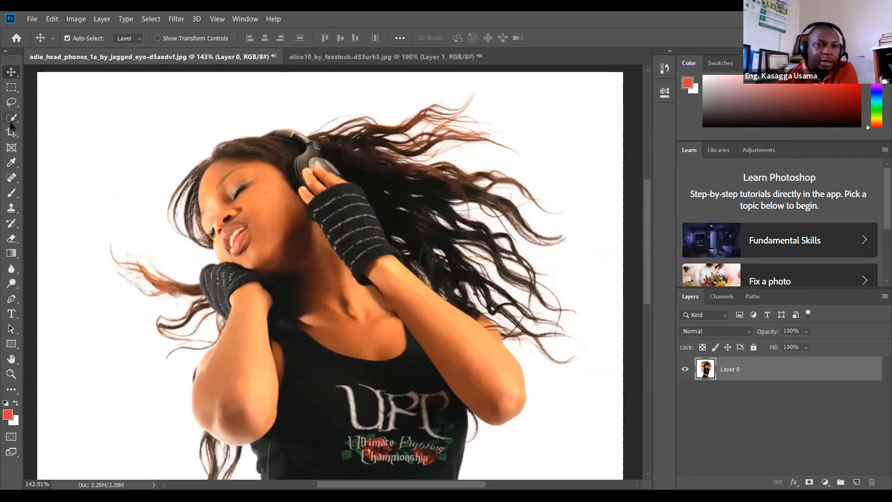
{"action": "left_click", "coordinate": [11, 119]}
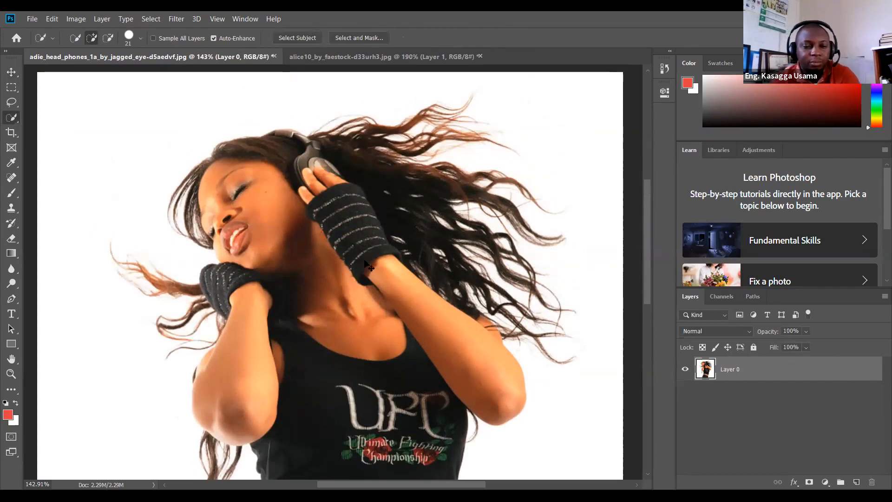
{"action": "scroll", "coordinate": [364, 261], "scroll_direction": "down", "scroll_amount": 5}
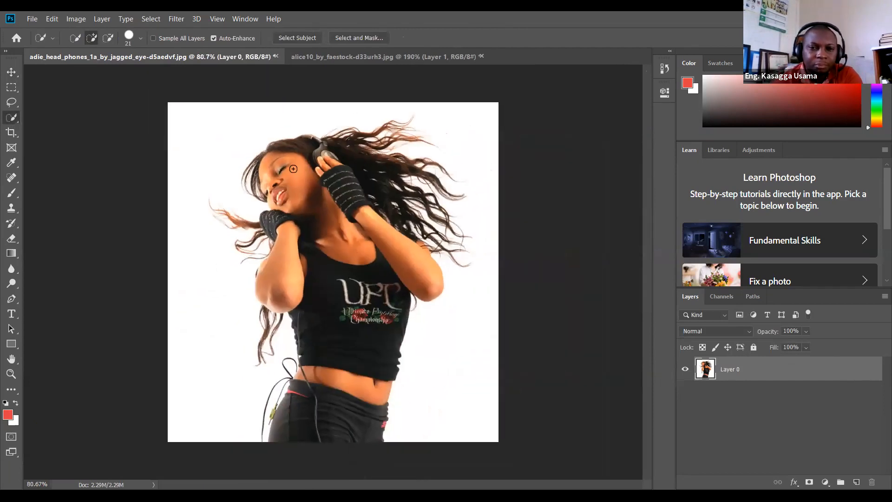
{"action": "mouse_move", "coordinate": [293, 157]}
{"action": "left_mouse_down"}
{"action": "mouse_move", "coordinate": [358, 209]}
{"action": "mouse_move", "coordinate": [381, 191]}
{"action": "mouse_move", "coordinate": [396, 203]}
{"action": "left_mouse_up"}
{"action": "mouse_move", "coordinate": [340, 238]}
{"action": "left_mouse_down"}
{"action": "mouse_move", "coordinate": [357, 205]}
{"action": "mouse_move", "coordinate": [346, 375]}
{"action": "mouse_move", "coordinate": [355, 343]}
{"action": "mouse_move", "coordinate": [323, 425]}
{"action": "mouse_move", "coordinate": [312, 383]}
{"action": "mouse_move", "coordinate": [293, 434]}
{"action": "mouse_move", "coordinate": [305, 312]}
{"action": "left_mouse_up"}
{"action": "left_click_drag", "start_coordinate": [274, 261], "coordinate": [291, 269]}
{"action": "left_click_drag", "start_coordinate": [261, 178], "coordinate": [255, 172]}
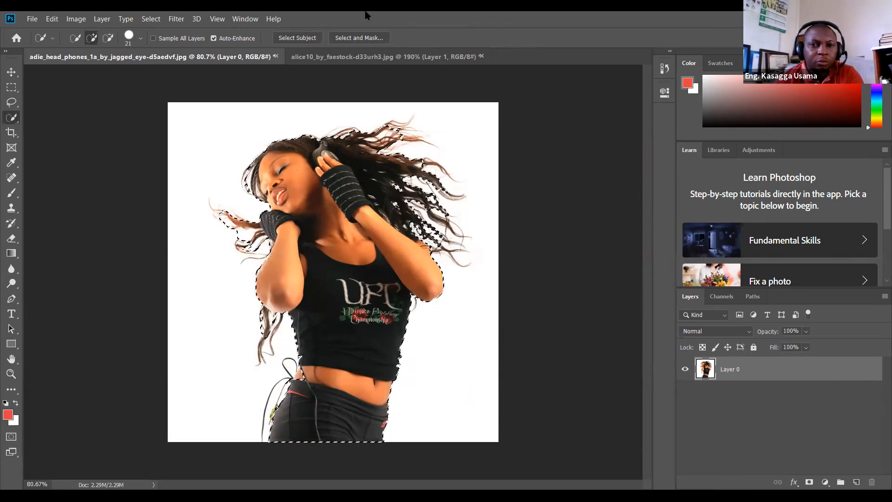
Step: Open Select and Mask for the woman with headphones and switch the Show Edge preview on and off
{"action": "scroll", "coordinate": [432, 246], "scroll_direction": "up", "scroll_amount": 2}
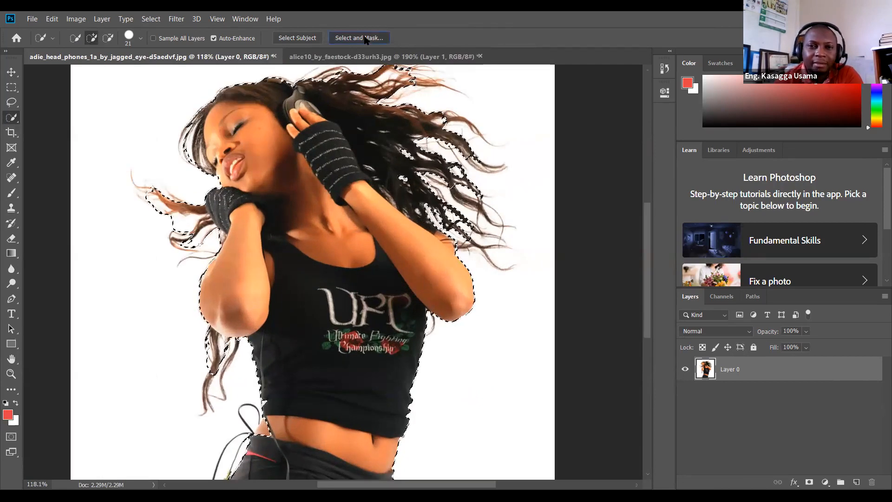
{"action": "left_click", "coordinate": [365, 39]}
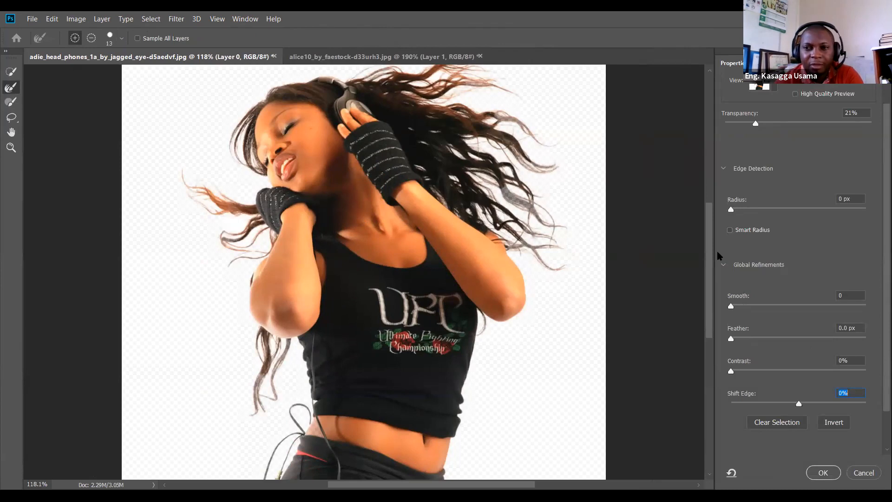
{"action": "scroll", "coordinate": [877, 131], "scroll_direction": "up", "scroll_amount": 2}
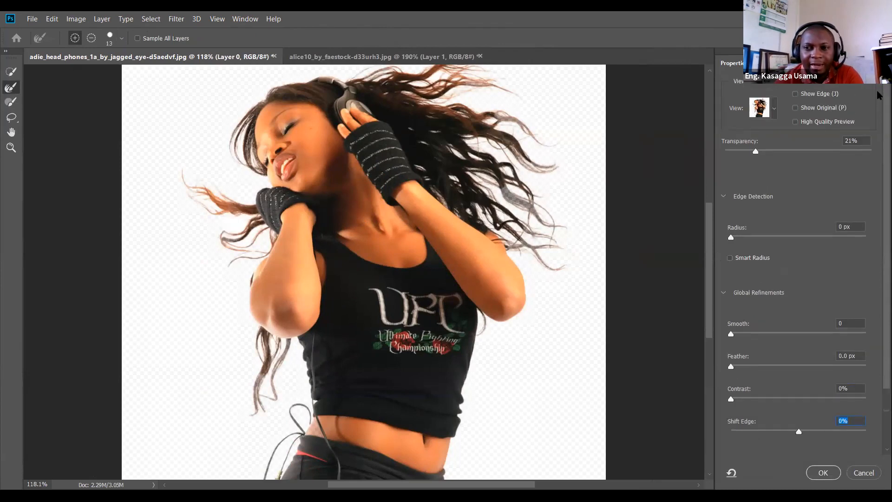
{"action": "left_click", "coordinate": [795, 95]}
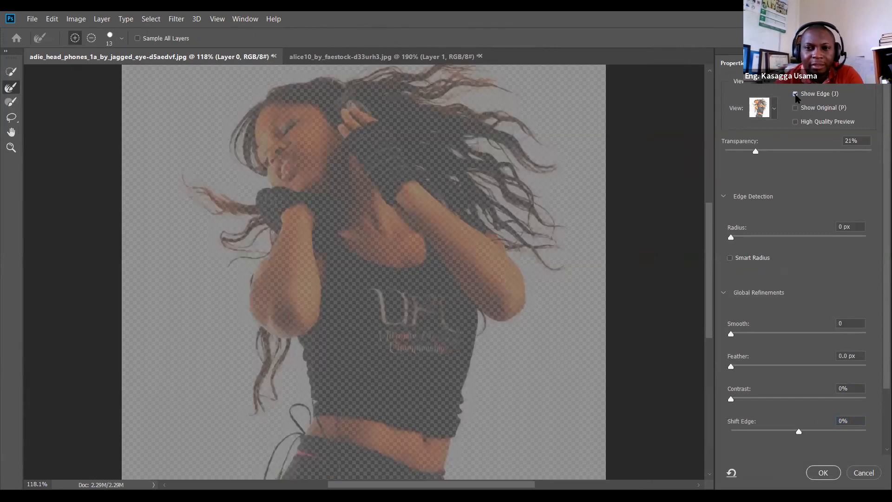
{"action": "left_click", "coordinate": [795, 94]}
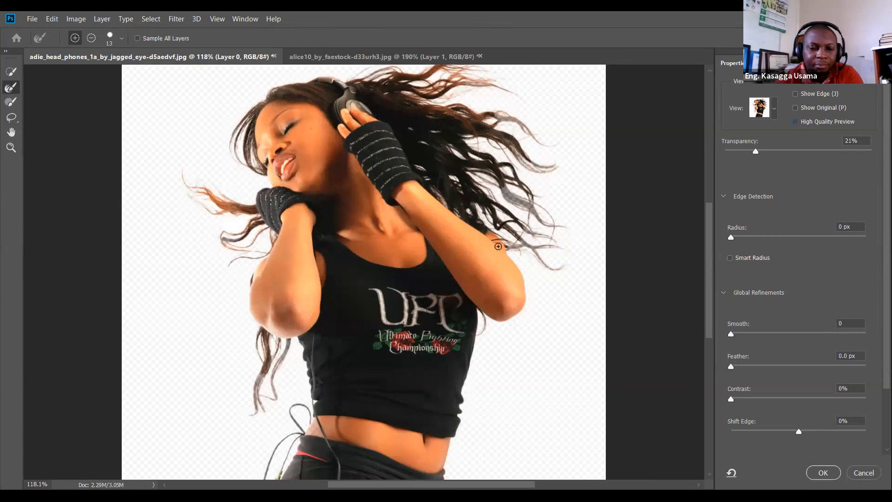
Step: Paint the loose hair strands on both sides of the body with the Refine Edge Brush and apply the refined selection
{"action": "scroll", "coordinate": [498, 246], "scroll_direction": "up", "scroll_amount": 1, "text": "alt"}
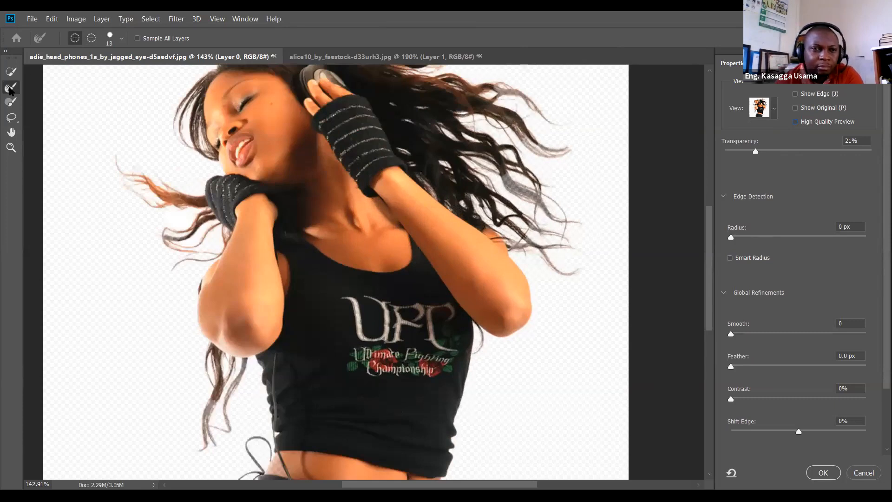
{"action": "left_click", "coordinate": [12, 72]}
{"action": "left_click", "coordinate": [11, 87]}
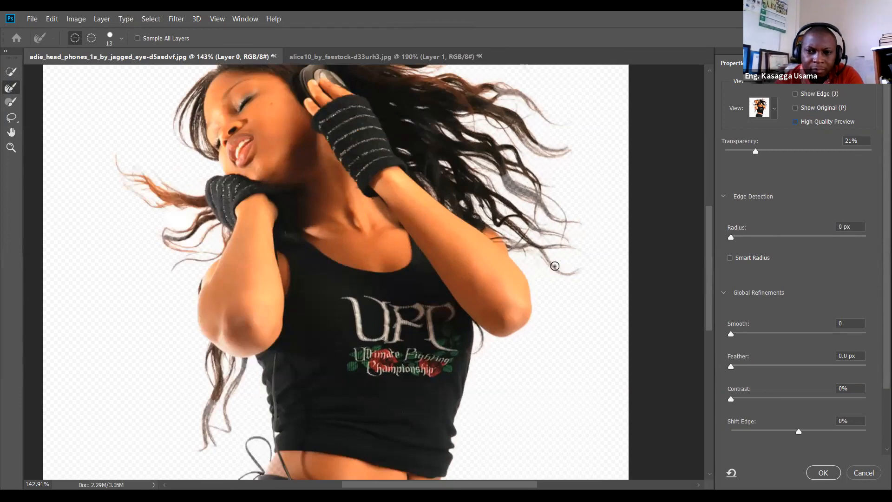
{"action": "mouse_move", "coordinate": [494, 151]}
{"action": "left_mouse_down"}
{"action": "mouse_move", "coordinate": [545, 208]}
{"action": "mouse_move", "coordinate": [469, 155]}
{"action": "mouse_move", "coordinate": [477, 141]}
{"action": "mouse_move", "coordinate": [508, 184]}
{"action": "left_mouse_up"}
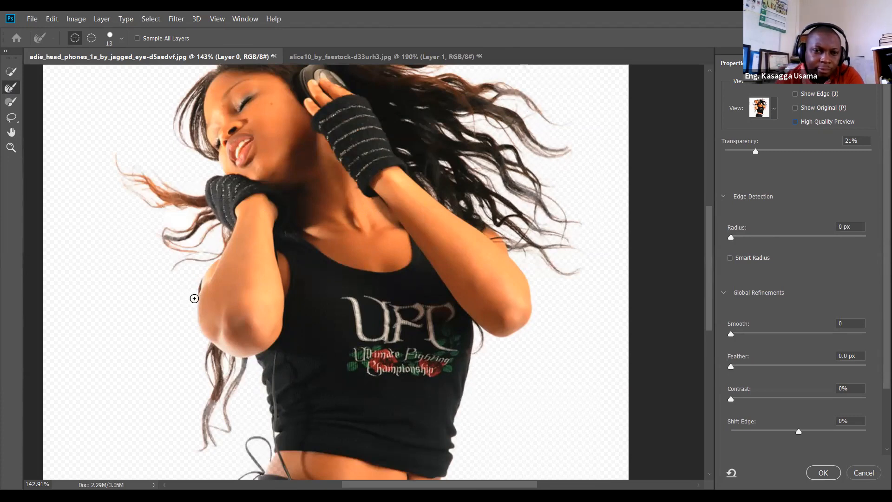
{"action": "mouse_move", "coordinate": [243, 372]}
{"action": "left_mouse_down"}
{"action": "mouse_move", "coordinate": [229, 398]}
{"action": "mouse_move", "coordinate": [233, 375]}
{"action": "mouse_move", "coordinate": [207, 346]}
{"action": "mouse_move", "coordinate": [212, 431]}
{"action": "mouse_move", "coordinate": [223, 395]}
{"action": "mouse_move", "coordinate": [204, 433]}
{"action": "mouse_move", "coordinate": [230, 401]}
{"action": "mouse_move", "coordinate": [224, 423]}
{"action": "mouse_move", "coordinate": [213, 405]}
{"action": "mouse_move", "coordinate": [200, 450]}
{"action": "mouse_move", "coordinate": [211, 431]}
{"action": "left_mouse_up"}
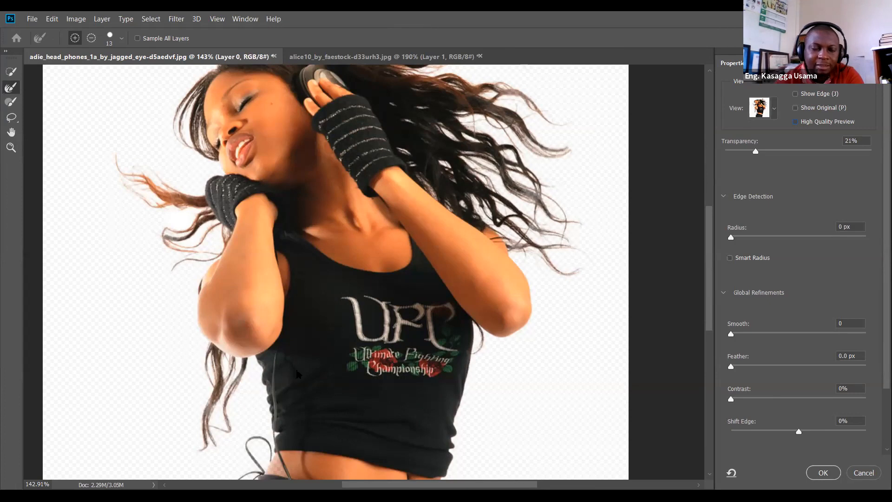
{"action": "scroll", "coordinate": [298, 375], "scroll_direction": "down", "scroll_amount": 5}
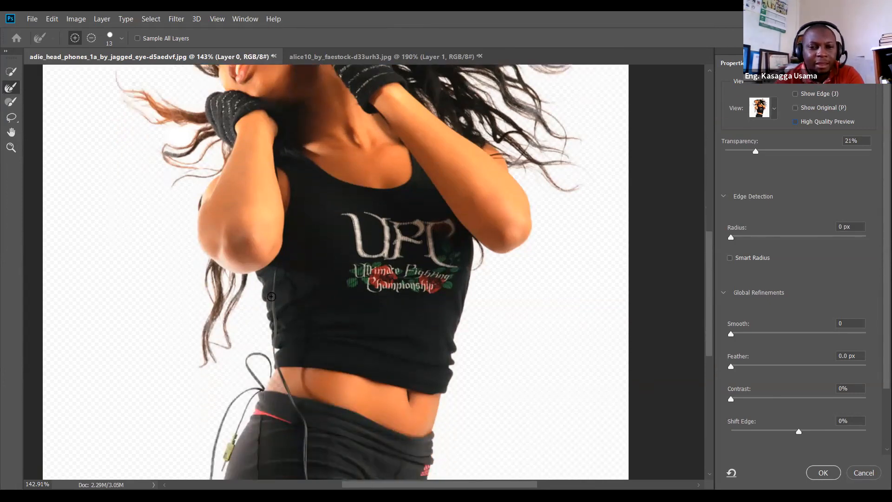
{"action": "scroll", "coordinate": [276, 206], "scroll_direction": "down", "scroll_amount": 3}
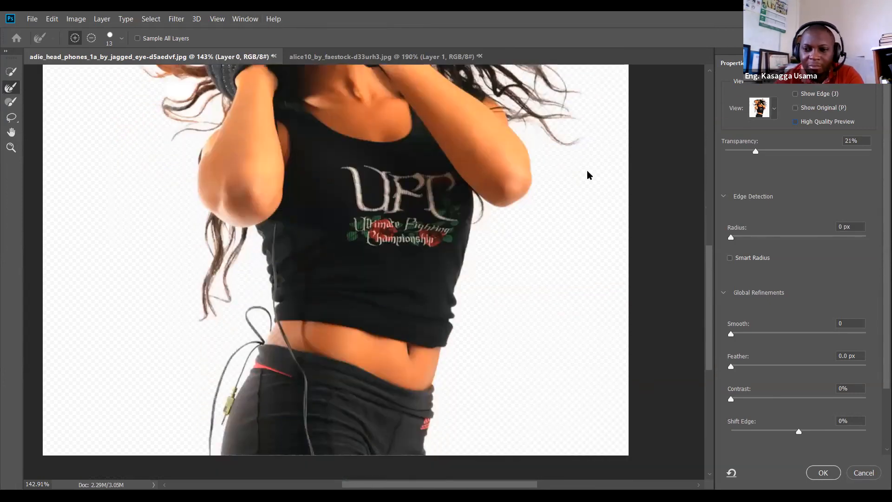
{"action": "key", "text": "Return"}
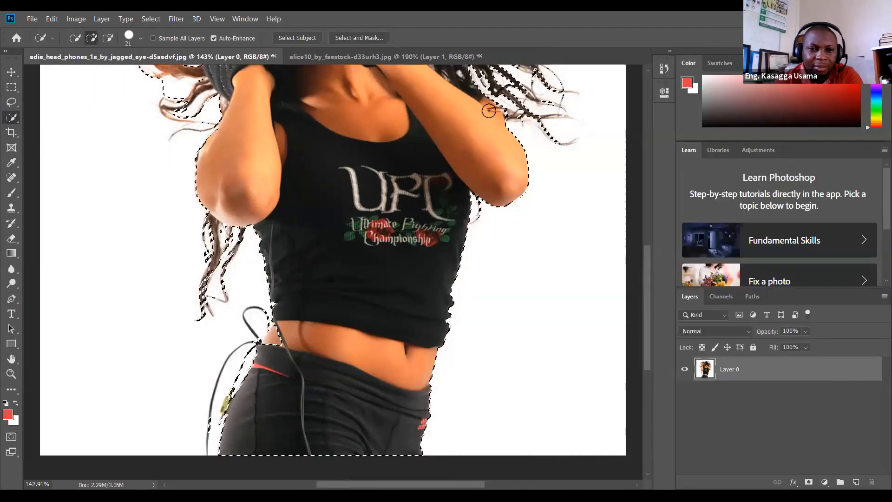
{"action": "scroll", "coordinate": [502, 195], "scroll_direction": "up", "scroll_amount": 10}
{"action": "scroll", "coordinate": [510, 245], "scroll_direction": "up", "scroll_amount": 3}
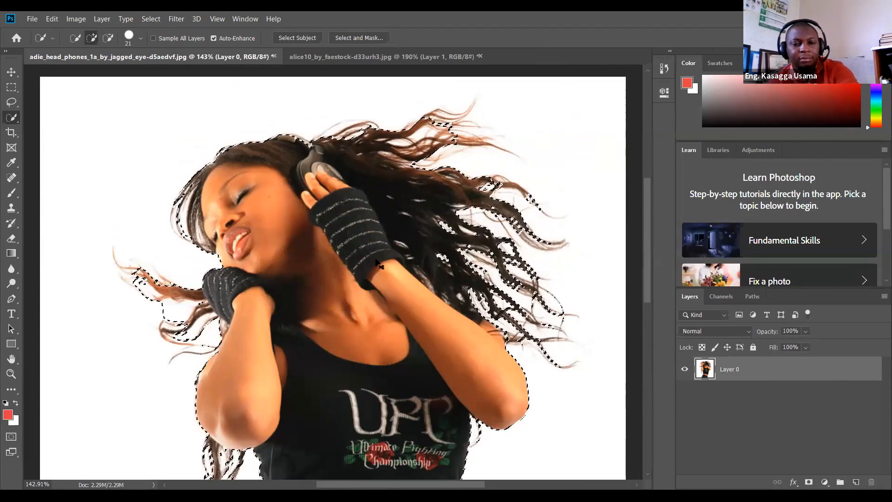
{"action": "key", "text": "ctrl+v"}
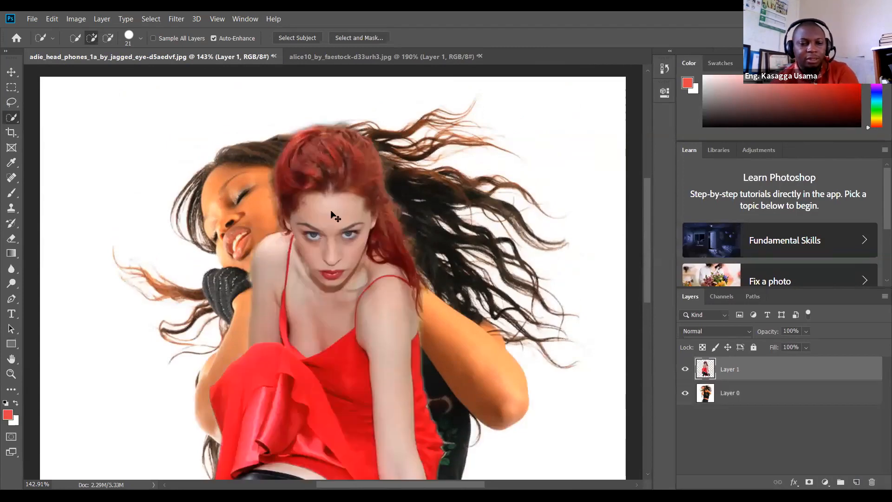
{"action": "key", "text": "ctrl+z"}
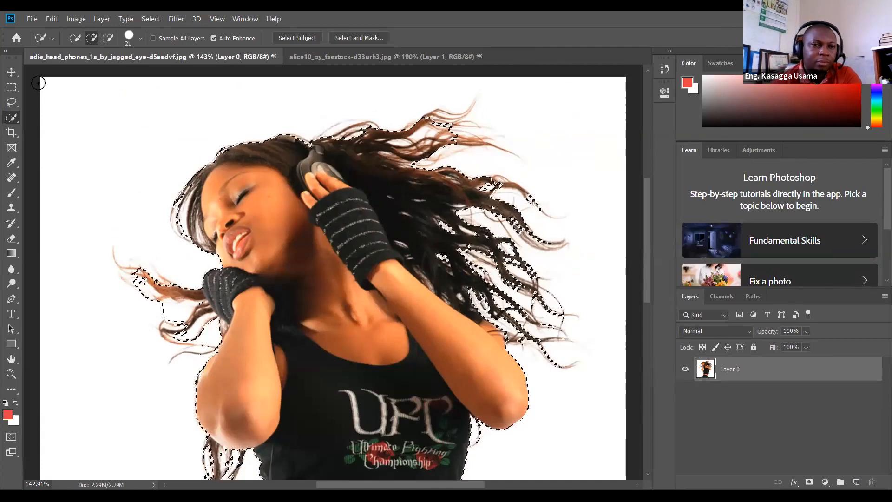
Step: Copy the selected woman with headphones onto a new layer and move the copy to the left of the original
{"action": "key", "text": "v"}
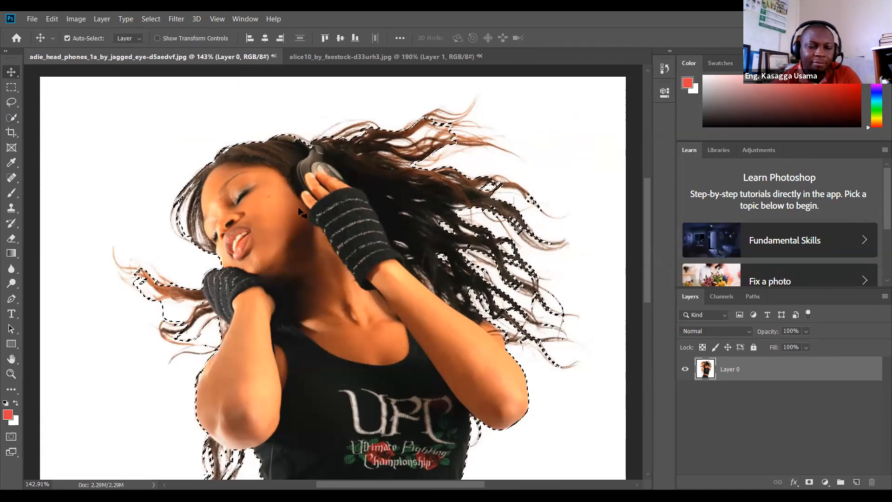
{"action": "key", "text": "ctrl+c"}
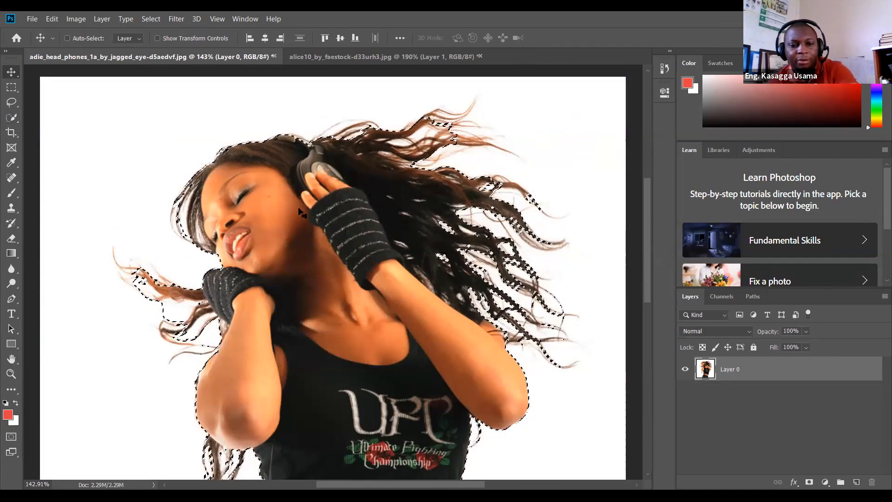
{"action": "key", "text": "ctrl+j"}
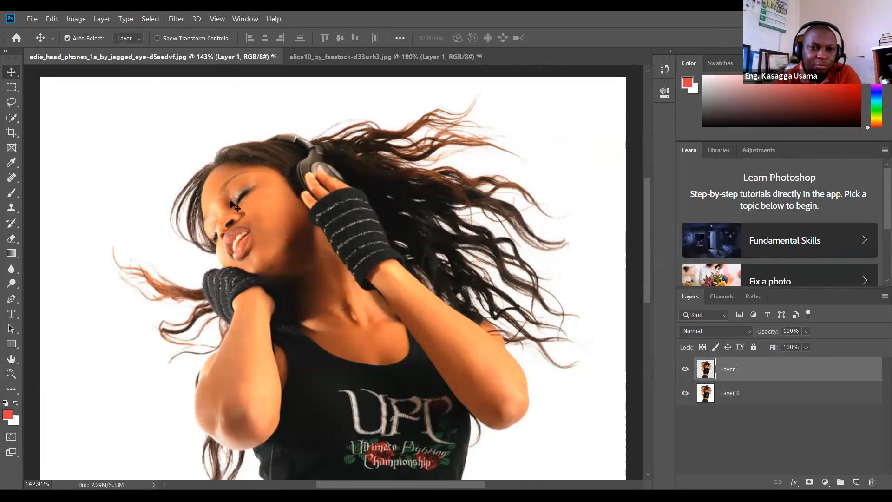
{"action": "key", "text": "ctrl+shift+z"}
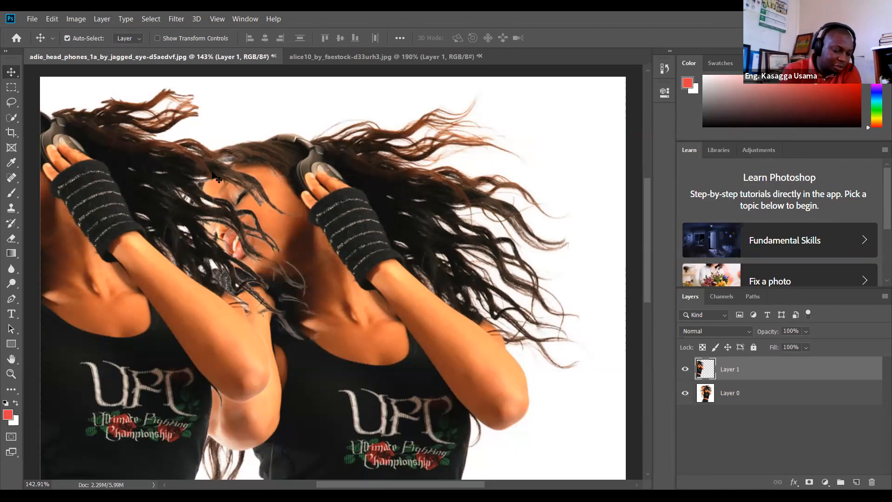
Step: Close both the alice10 and adie_head_phones documents without saving the changes
{"action": "left_click", "coordinate": [480, 56]}
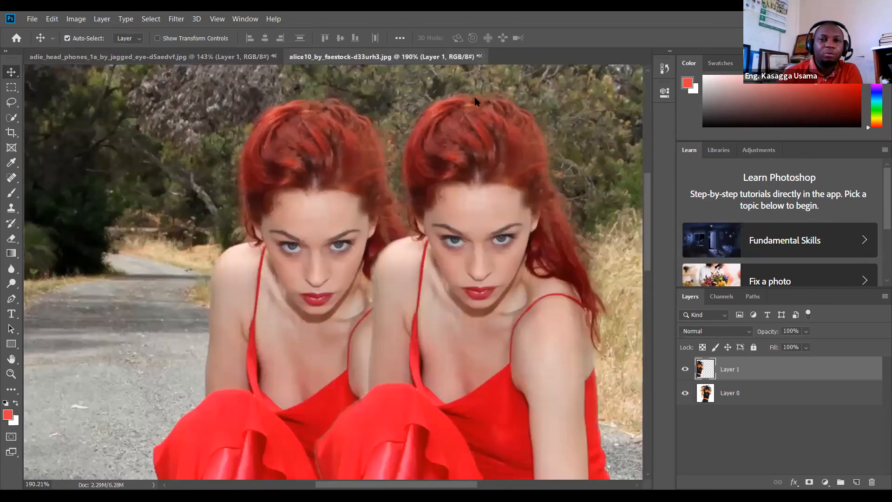
{"action": "key", "text": "Return"}
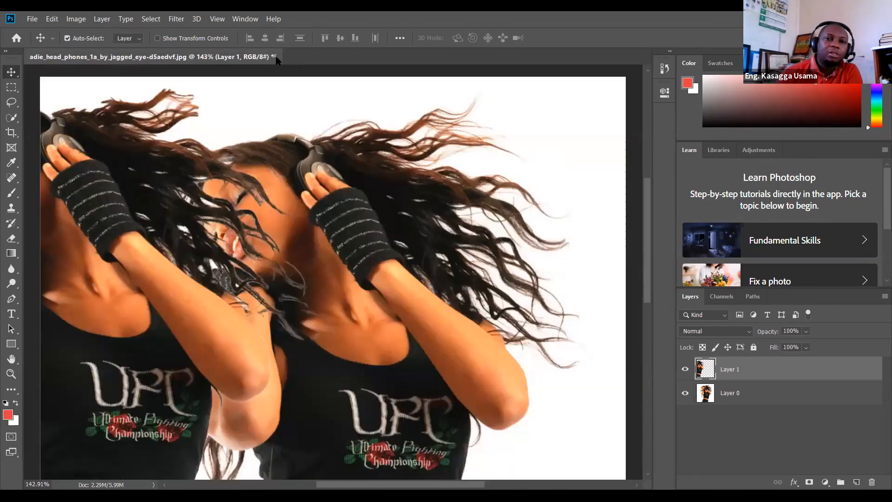
{"action": "left_click", "coordinate": [274, 57]}
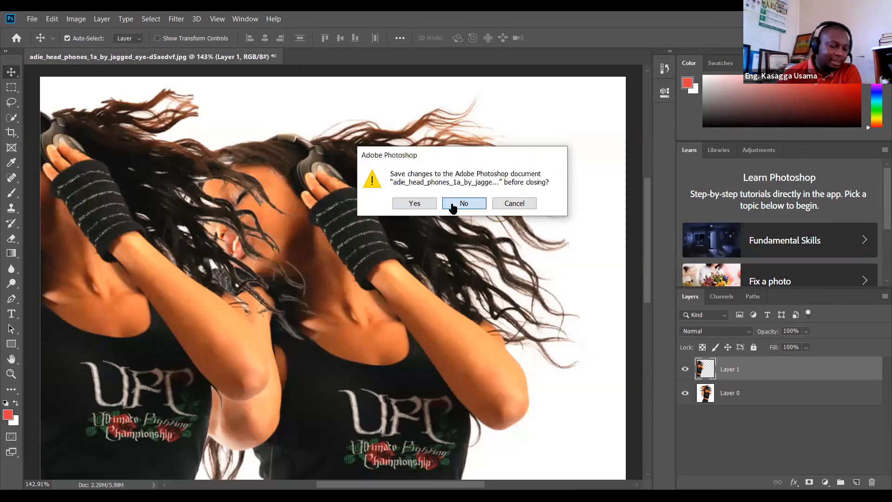
{"action": "left_click", "coordinate": [453, 205]}
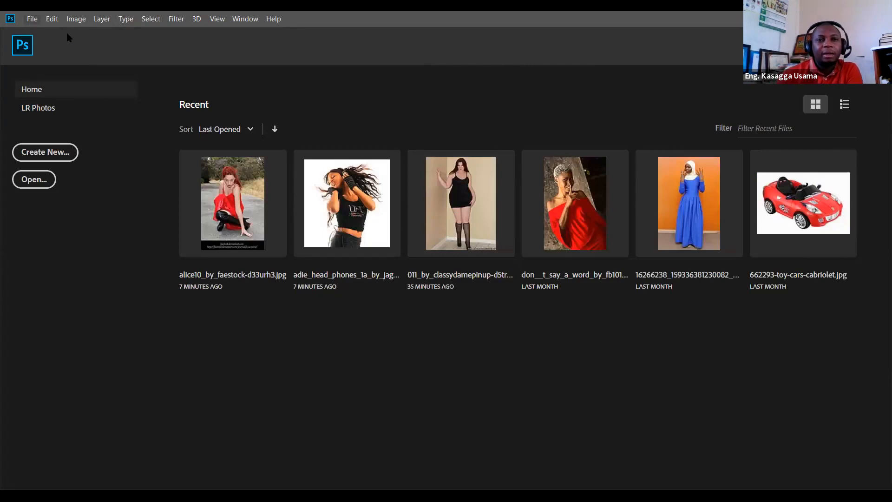
Step: Open the action-21892_960_720 helicopter photo and the sun_througth_water image together from the lady folder
{"action": "key", "text": "alt+f"}
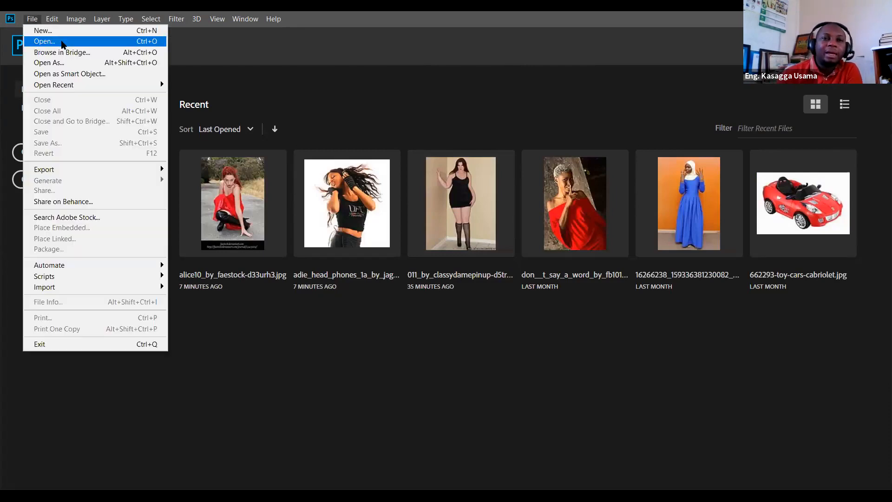
{"action": "left_click", "coordinate": [62, 41]}
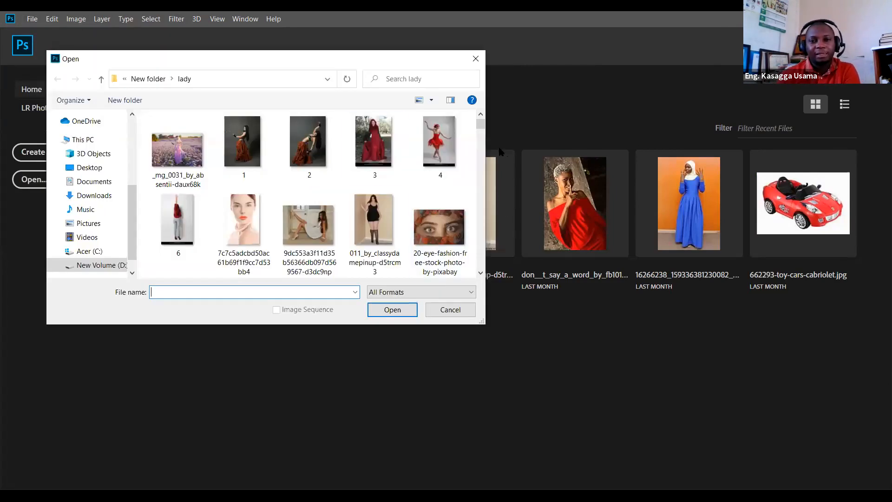
{"action": "left_click", "coordinate": [480, 272]}
{"action": "left_click", "coordinate": [480, 274]}
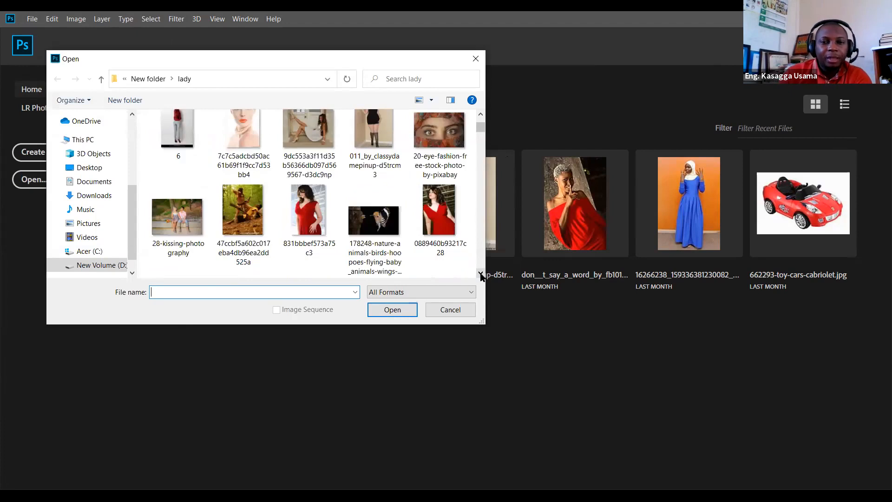
{"action": "left_click", "coordinate": [480, 274]}
{"action": "left_click", "coordinate": [480, 274]}
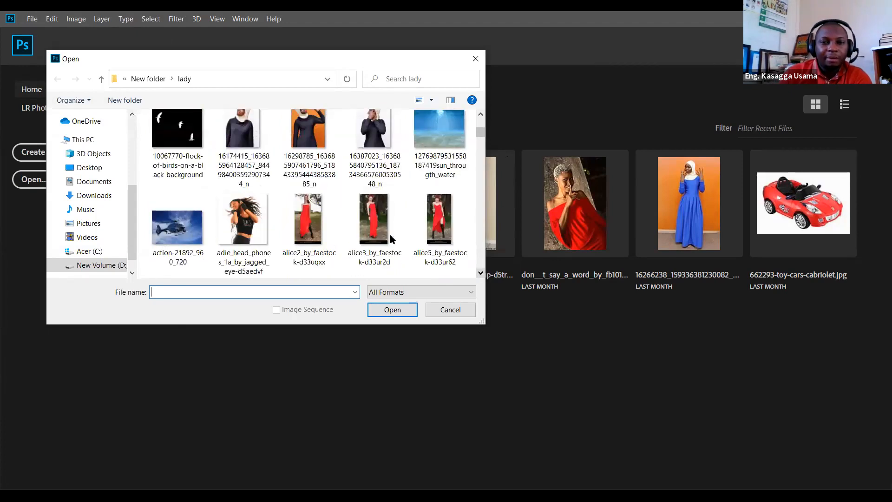
{"action": "left_click", "coordinate": [198, 236]}
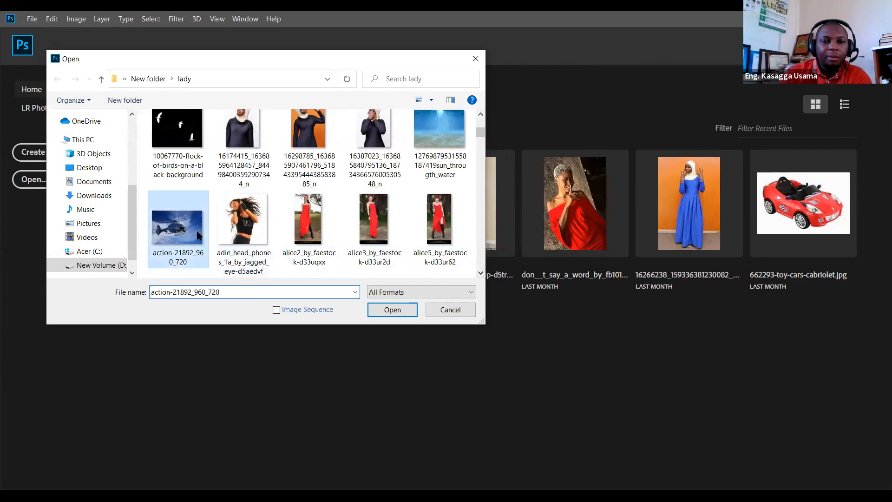
{"action": "left_click", "coordinate": [435, 163], "text": "ctrl"}
{"action": "left_click", "coordinate": [401, 311]}
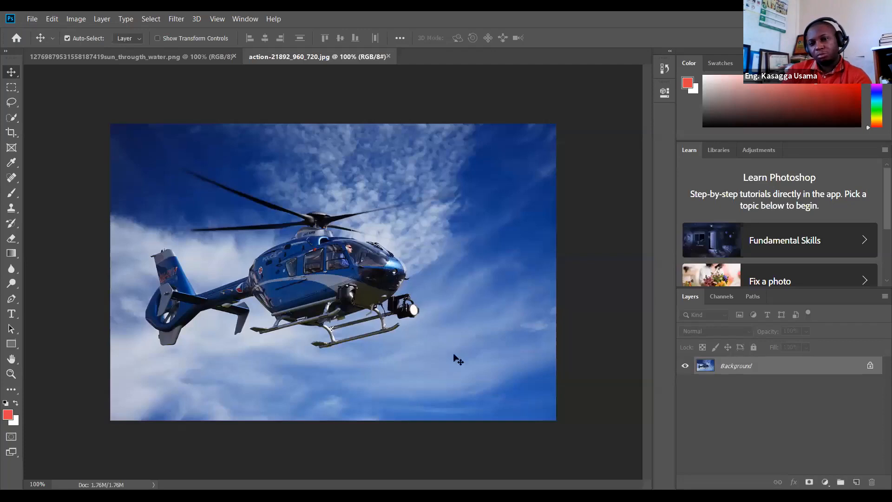
Step: Unlock the helicopter photo's background layer, then copy the whole image into the sun_througth_water document as a new layer
{"action": "left_click", "coordinate": [870, 365]}
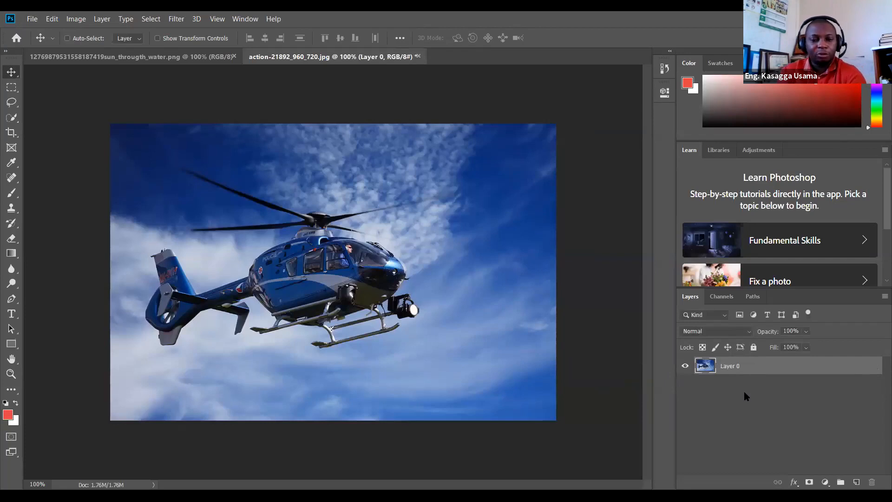
{"action": "key", "text": "ctrl+a"}
{"action": "key", "text": "ctrl+Tab"}
{"action": "key", "text": "ctrl+v"}
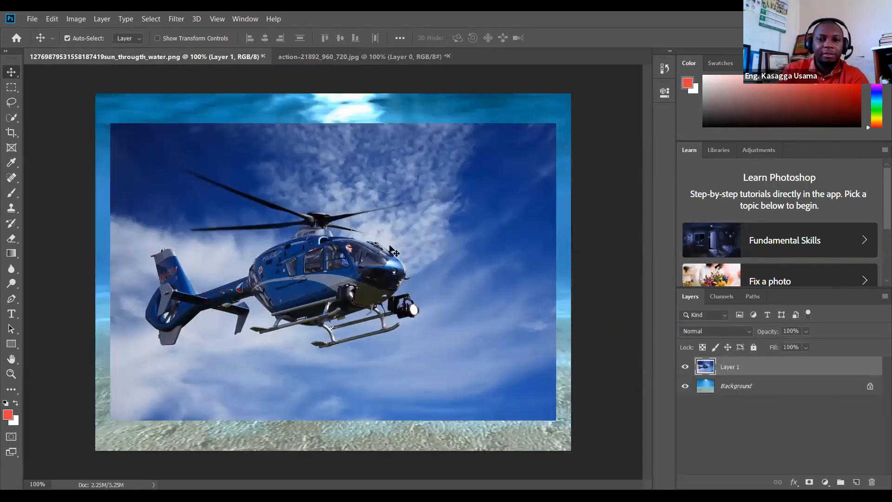
Step: Scale the helicopter layer to about 106.67% width and 108.61% height to span the canvas, and move it up to expose the seabed
{"action": "left_click_drag", "start_coordinate": [389, 245], "coordinate": [389, 223]}
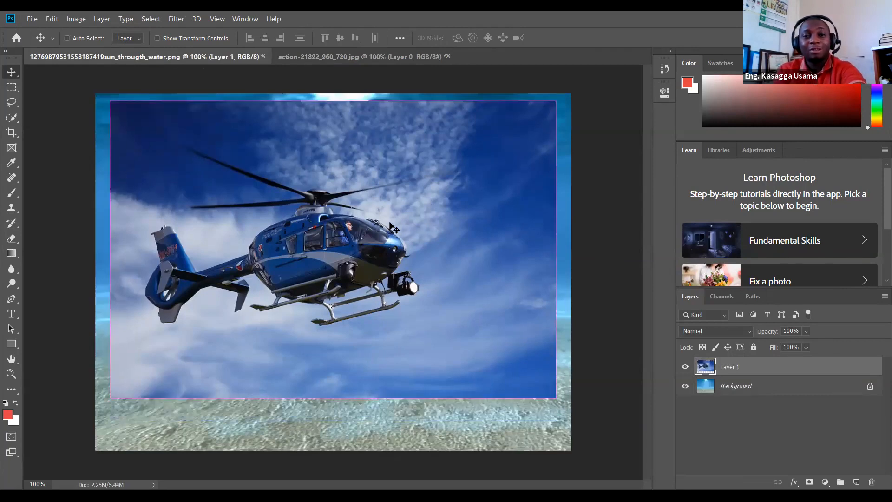
{"action": "key", "text": "ctrl+t"}
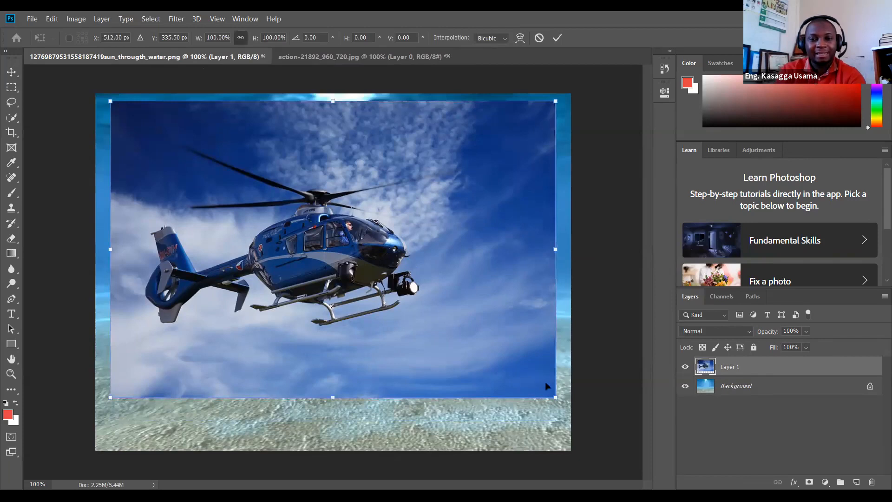
{"action": "left_click_drag", "start_coordinate": [555, 397], "coordinate": [571, 416]}
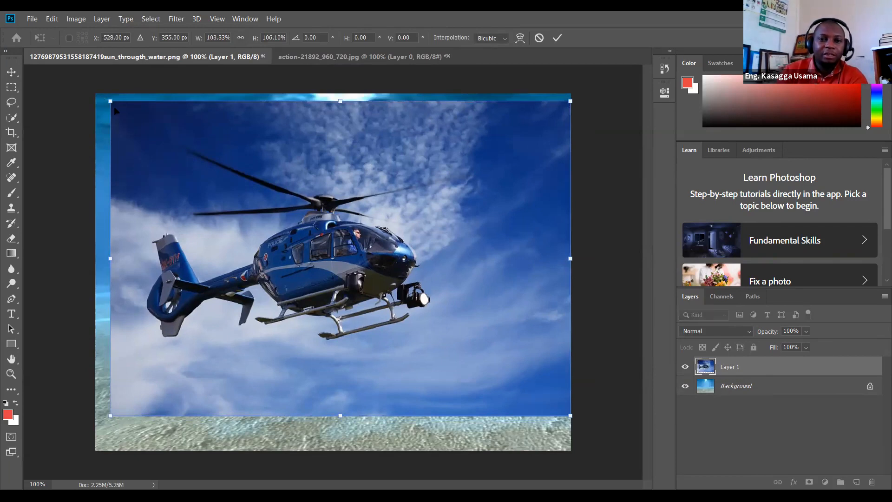
{"action": "left_click_drag", "start_coordinate": [110, 100], "coordinate": [95, 93]}
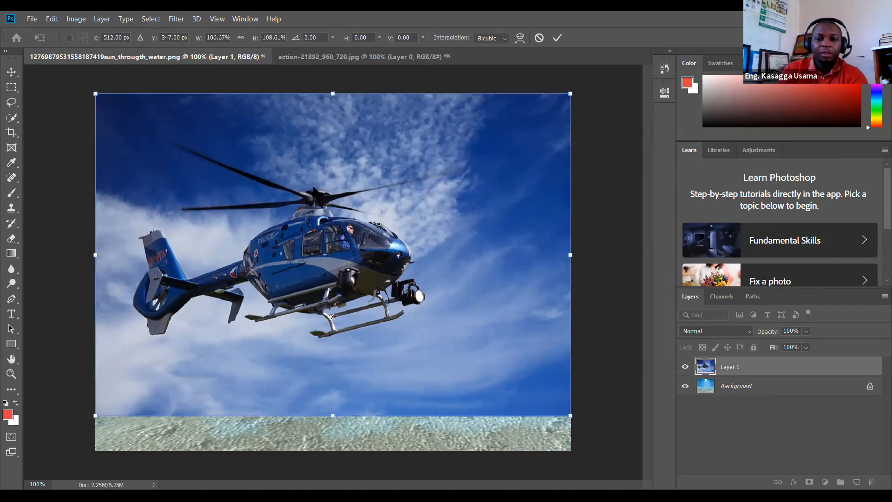
{"action": "left_click_drag", "start_coordinate": [416, 339], "coordinate": [416, 284]}
{"action": "left_click", "coordinate": [759, 402]}
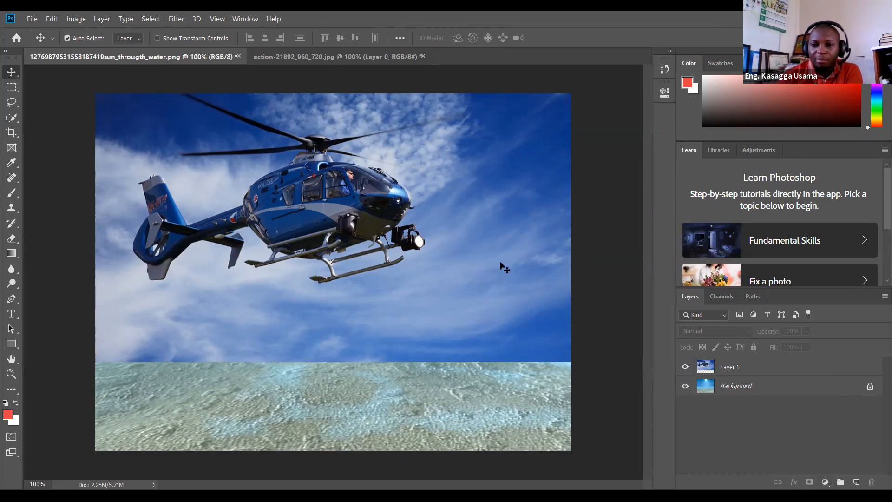
{"action": "left_click", "coordinate": [151, 19]}
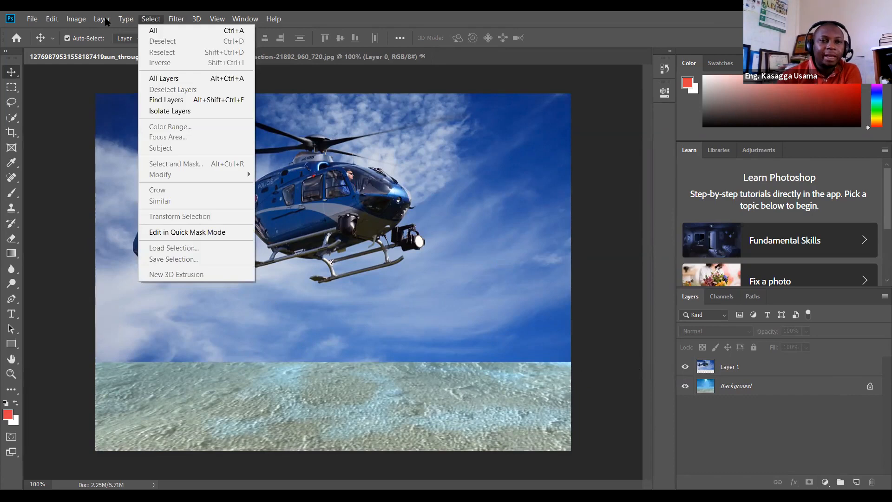
{"action": "mouse_move", "coordinate": [106, 21]}
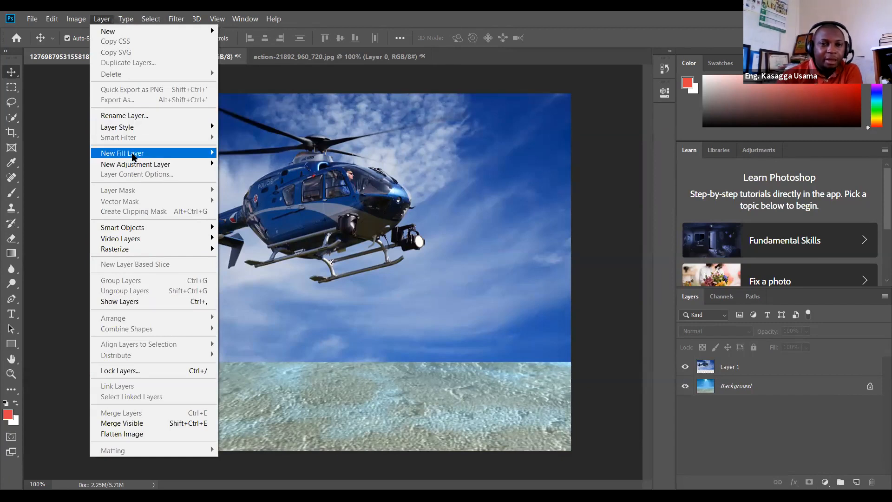
{"action": "mouse_move", "coordinate": [129, 169]}
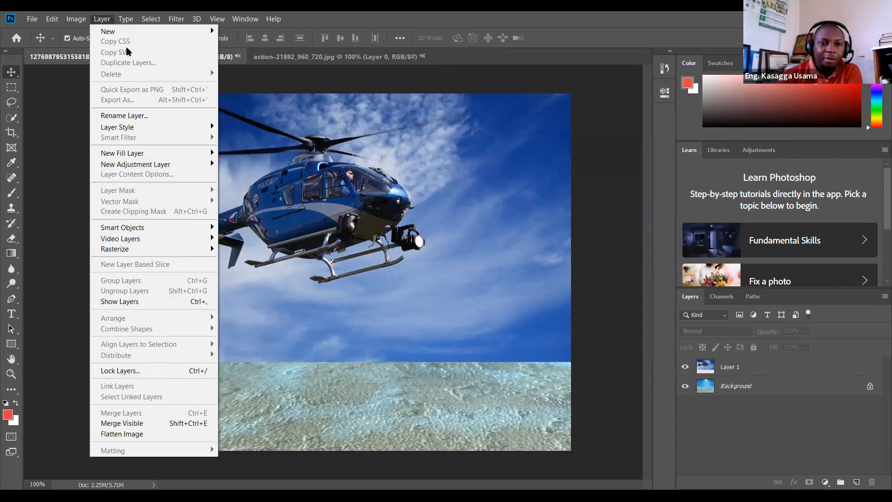
Step: Select the helicopter layer, Layer 1, and add a white layer mask to it
{"action": "left_click", "coordinate": [819, 371]}
{"action": "left_click", "coordinate": [746, 372]}
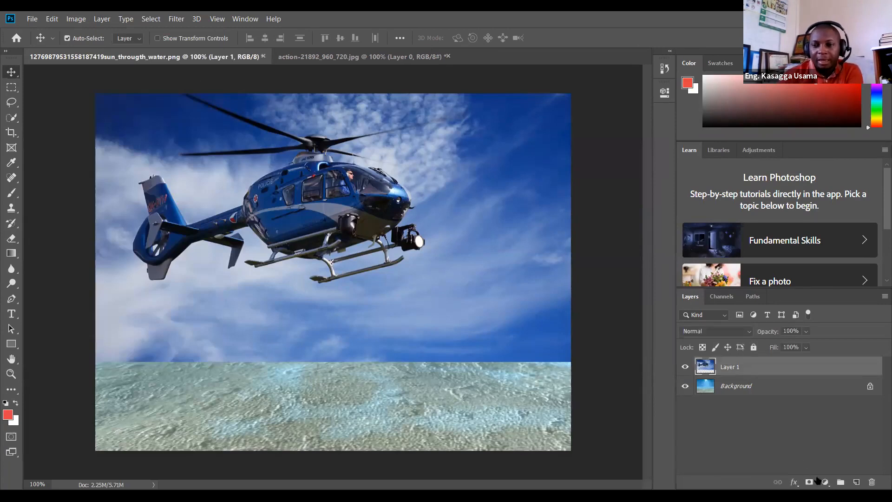
{"action": "left_click", "coordinate": [102, 19]}
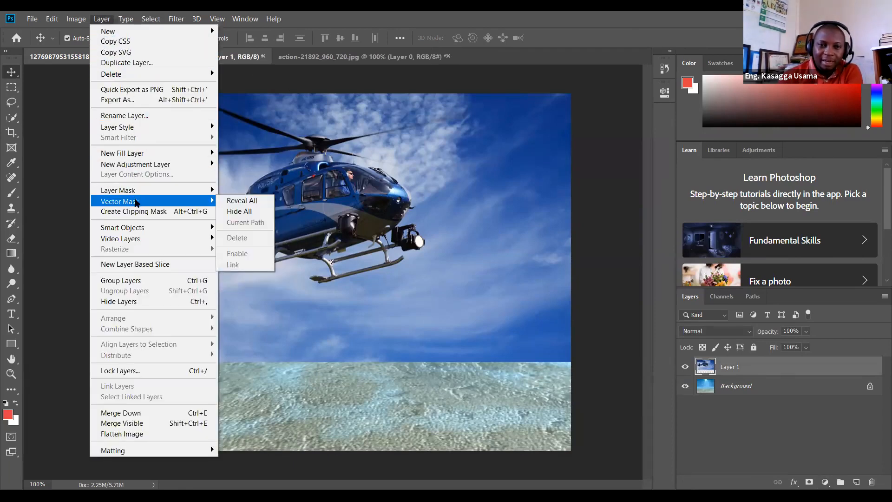
{"action": "mouse_move", "coordinate": [140, 201]}
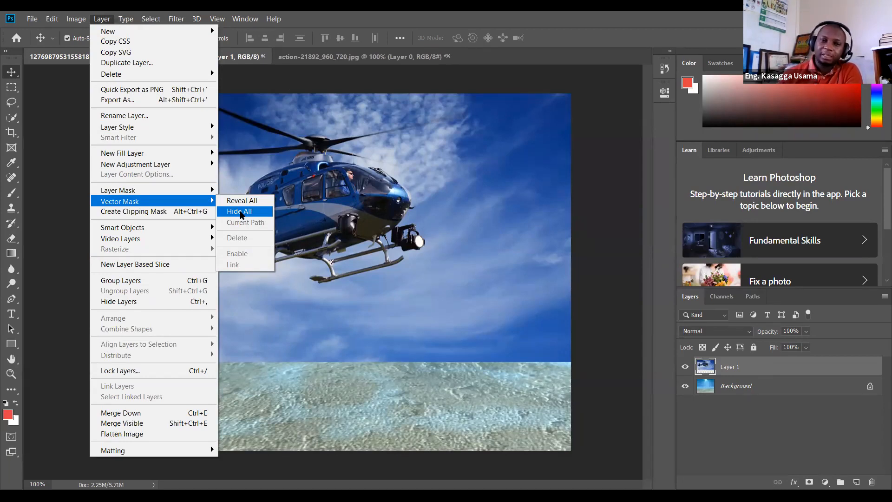
{"action": "left_click", "coordinate": [804, 421]}
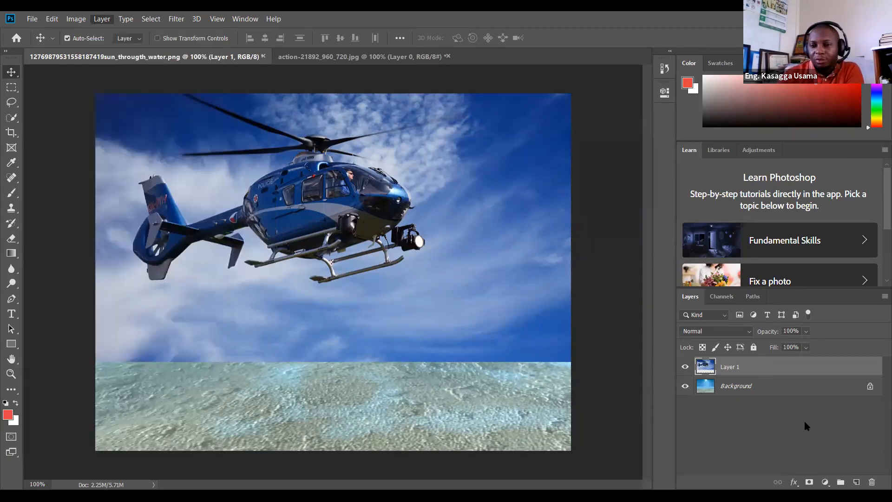
{"action": "left_click", "coordinate": [745, 371]}
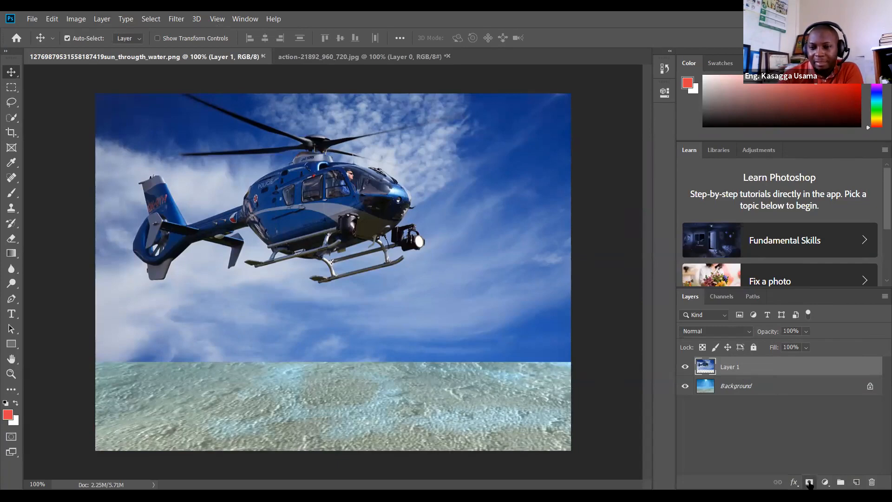
{"action": "left_click", "coordinate": [809, 482]}
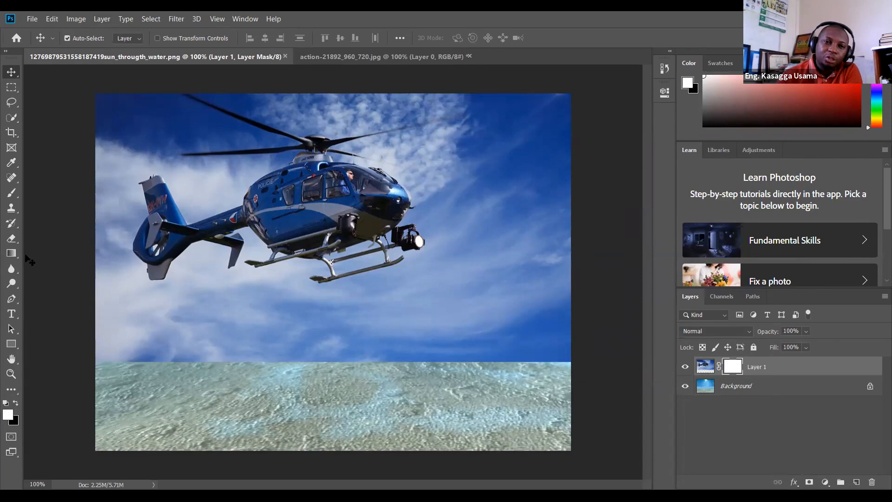
Step: Paint black on the layer mask with a soft 105 px brush along the hard edge between sky and seabed to blend them
{"action": "left_click", "coordinate": [12, 194]}
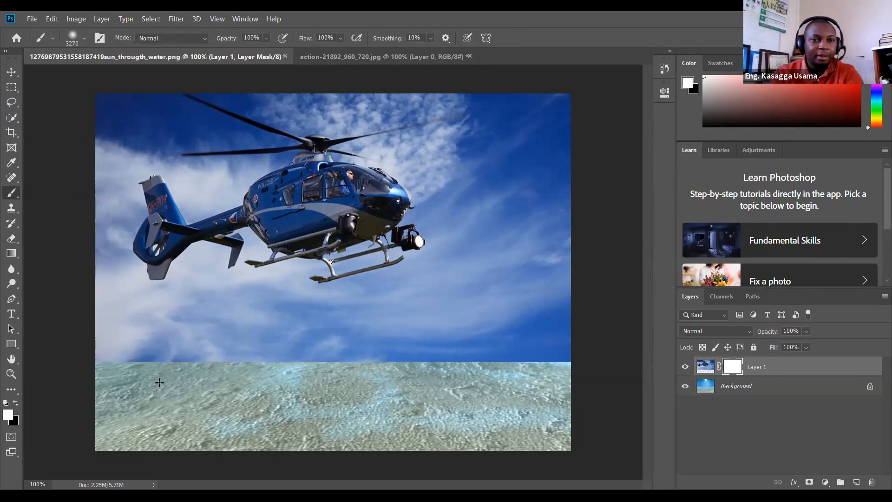
{"action": "key", "text": "Caps_Lock"}
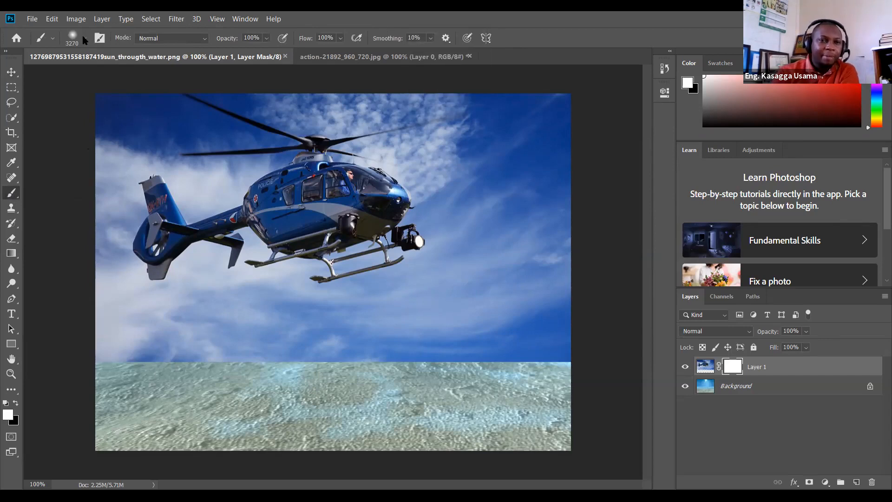
{"action": "left_click", "coordinate": [84, 40]}
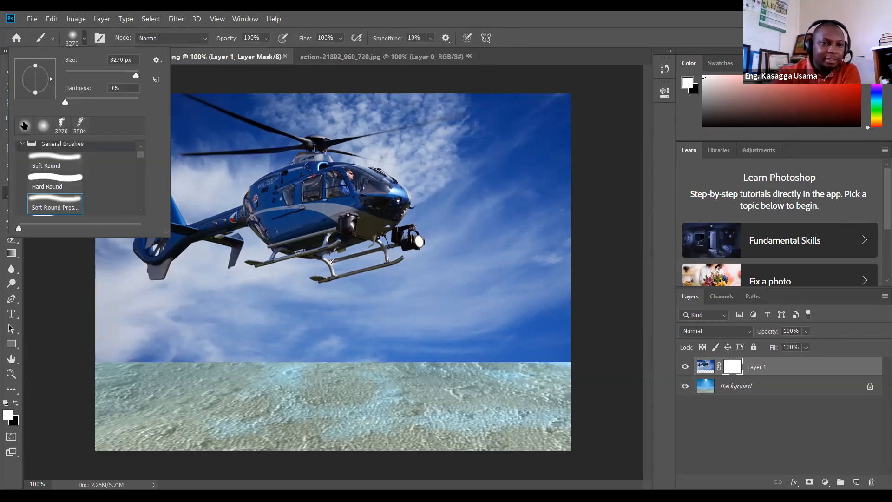
{"action": "left_click", "coordinate": [337, 19]}
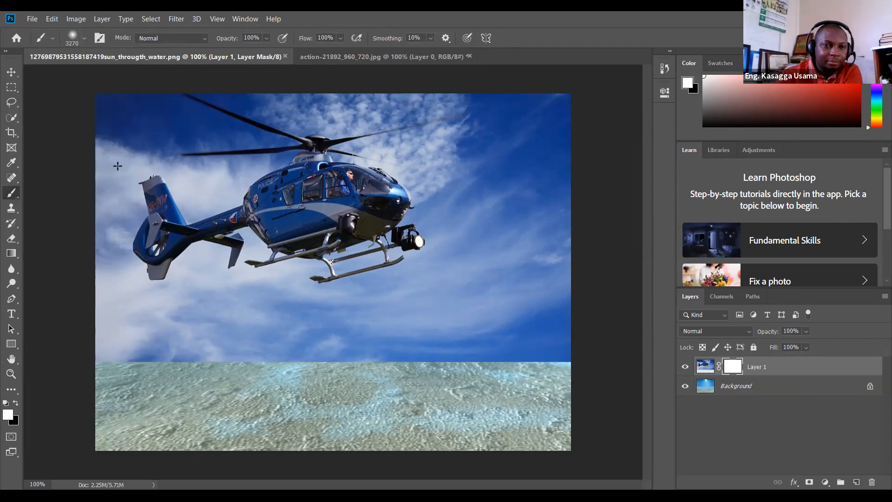
{"action": "left_click", "coordinate": [85, 39]}
{"action": "left_click_drag", "start_coordinate": [124, 76], "coordinate": [97, 76]}
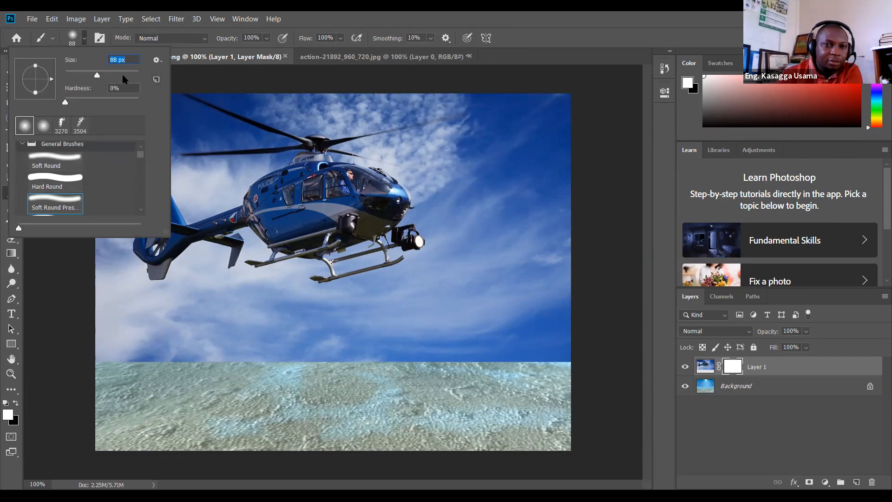
{"action": "left_click", "coordinate": [104, 76]}
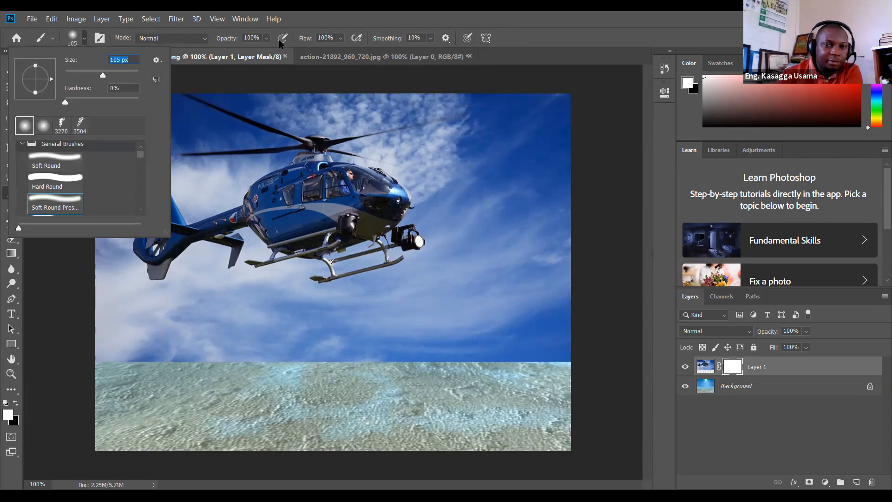
{"action": "left_click", "coordinate": [316, 16]}
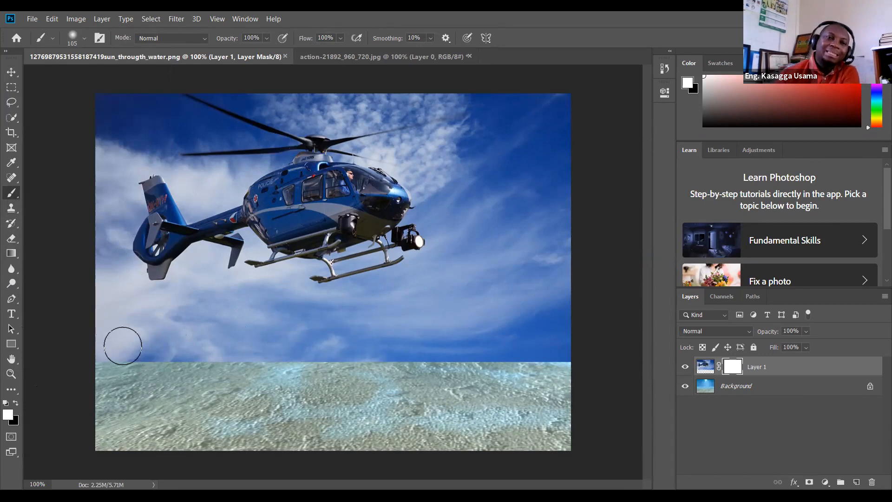
{"action": "left_click", "coordinate": [16, 404]}
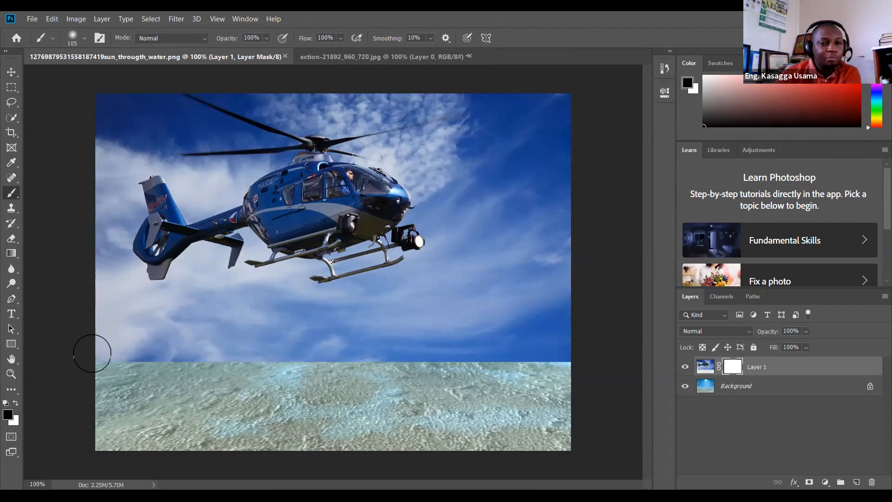
{"action": "mouse_move", "coordinate": [99, 353]}
{"action": "left_mouse_down"}
{"action": "mouse_move", "coordinate": [188, 365]}
{"action": "mouse_move", "coordinate": [582, 365]}
{"action": "left_mouse_up"}
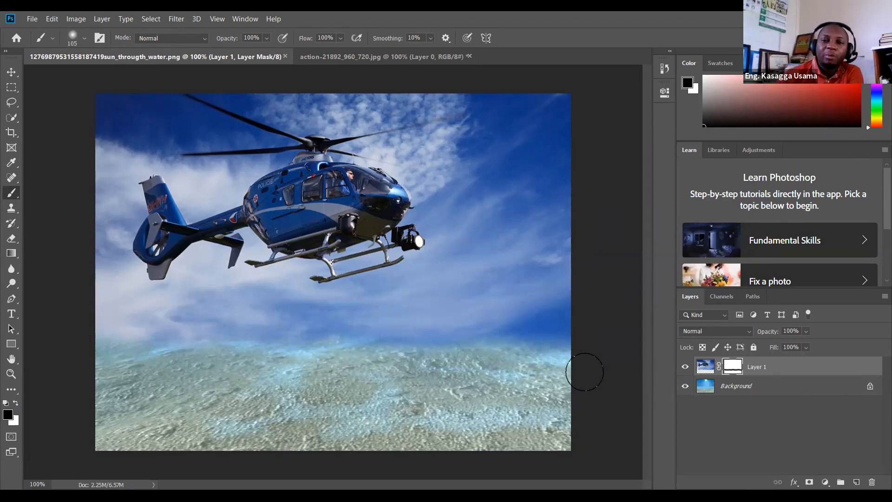
Step: From the helicopter document, start opening more files and select audi-798530_960_720 in the lady folder
{"action": "left_click", "coordinate": [418, 58]}
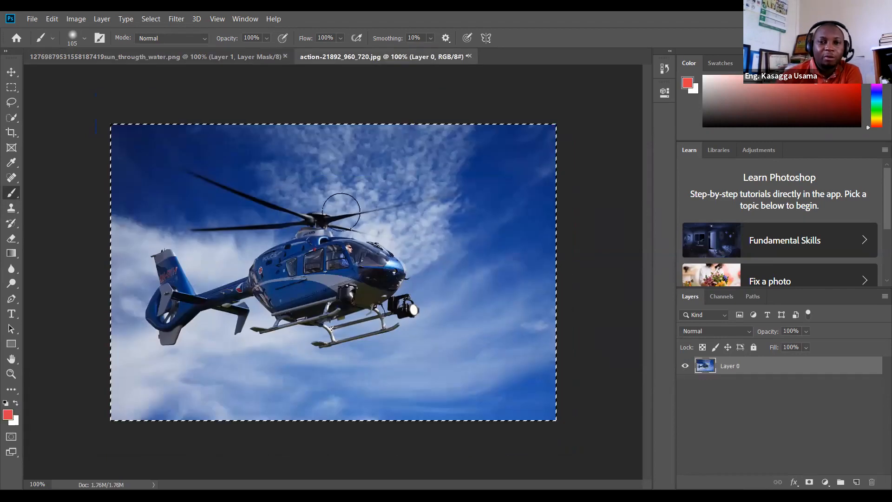
{"action": "left_click", "coordinate": [32, 19]}
{"action": "left_click", "coordinate": [45, 41]}
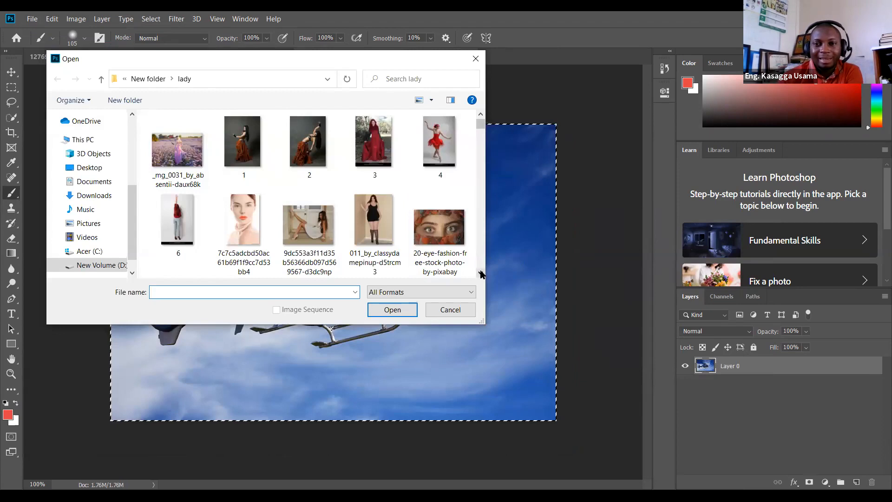
{"action": "scroll", "coordinate": [480, 273], "scroll_direction": "down", "scroll_amount": 5}
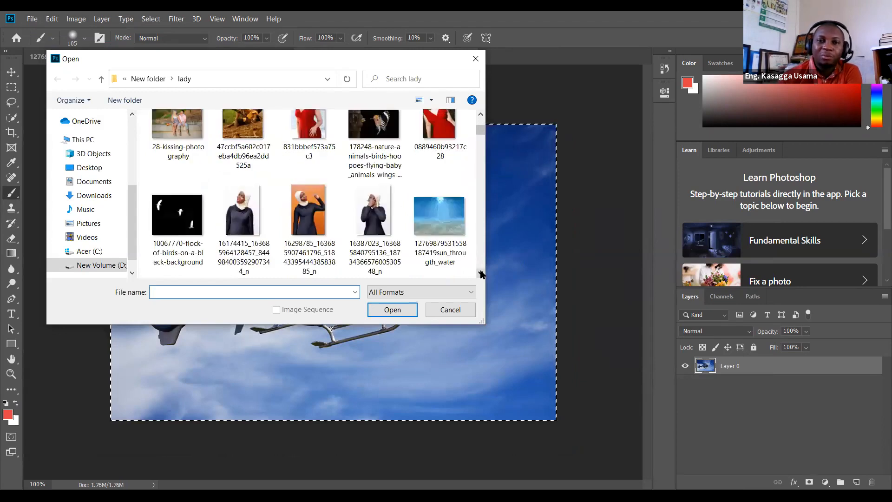
{"action": "scroll", "coordinate": [481, 274], "scroll_direction": "down", "scroll_amount": 2}
{"action": "scroll", "coordinate": [481, 275], "scroll_direction": "down", "scroll_amount": 4}
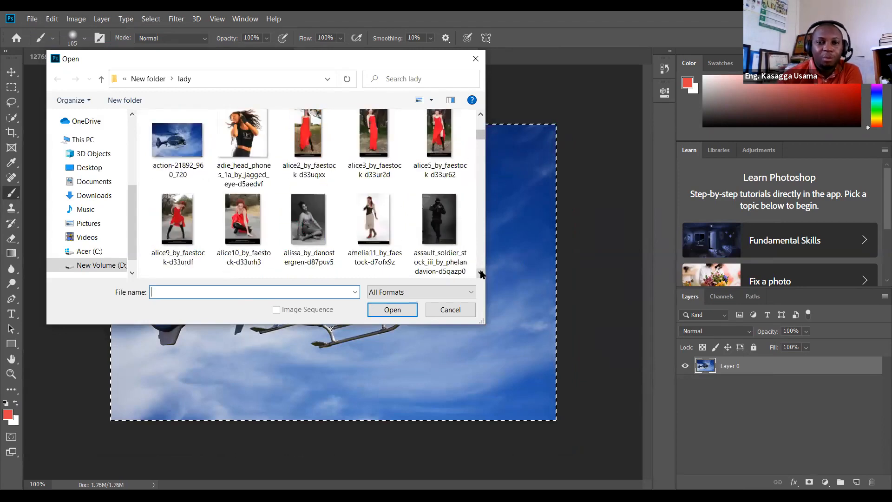
{"action": "left_click", "coordinate": [262, 229]}
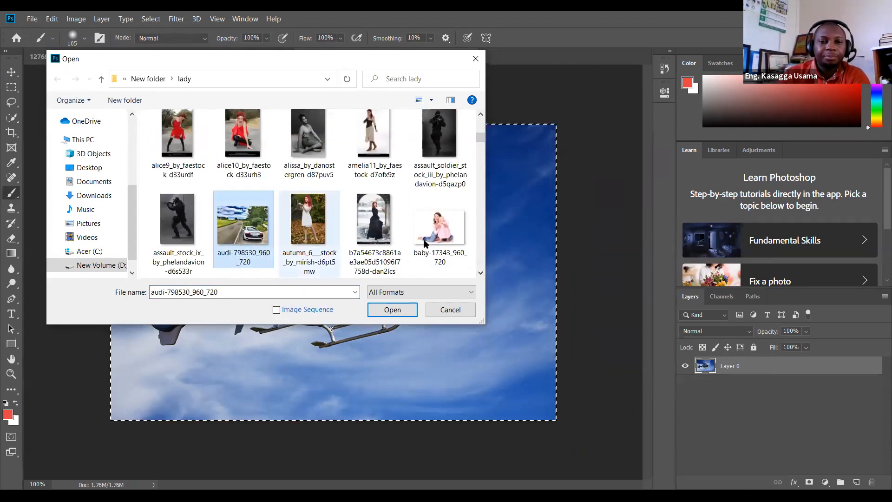
Step: Add the photo of a couple standing on an autumn tree-lined road to the files selected for opening
{"action": "left_click", "coordinate": [482, 274]}
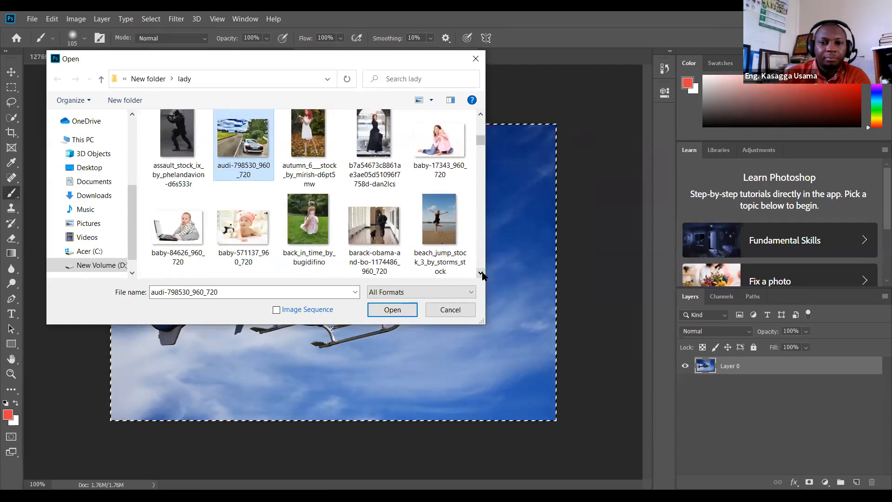
{"action": "left_click", "coordinate": [482, 275]}
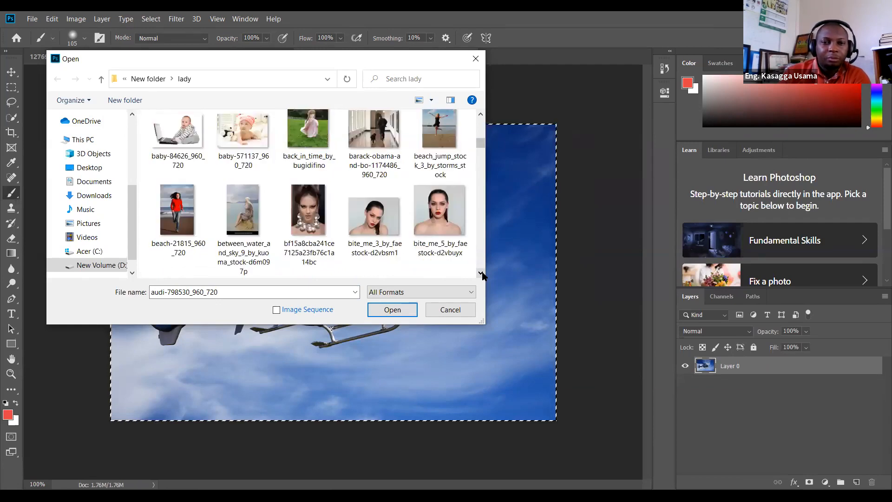
{"action": "left_click", "coordinate": [482, 275]}
{"action": "left_click", "coordinate": [482, 275]}
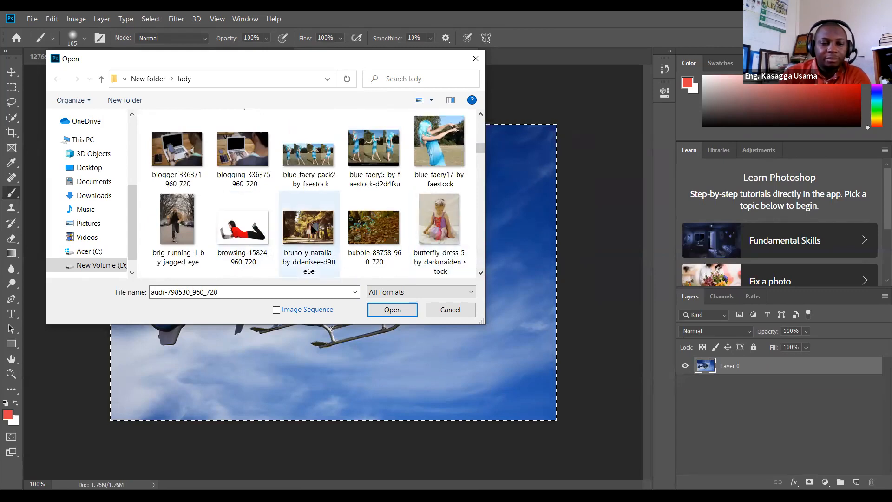
{"action": "left_click", "coordinate": [309, 227], "text": "ctrl"}
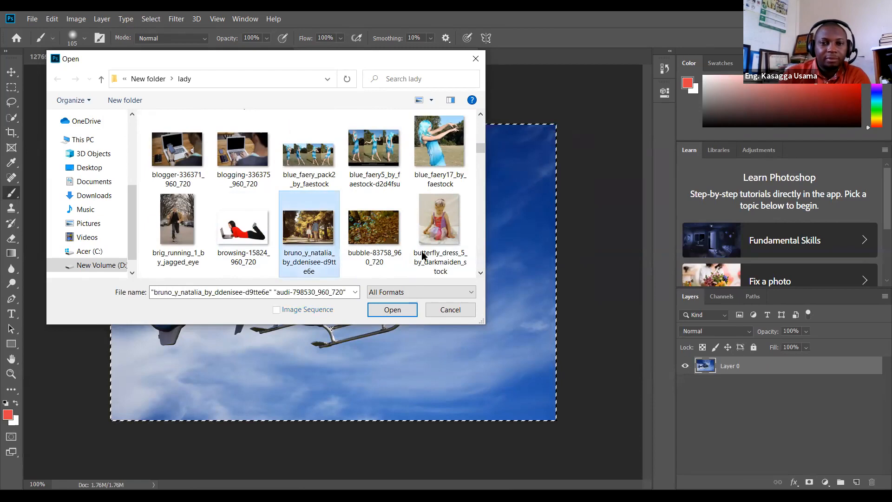
Step: Add couple-260899_960_720 to the file selection and open all the selected photos
{"action": "left_click", "coordinate": [480, 274]}
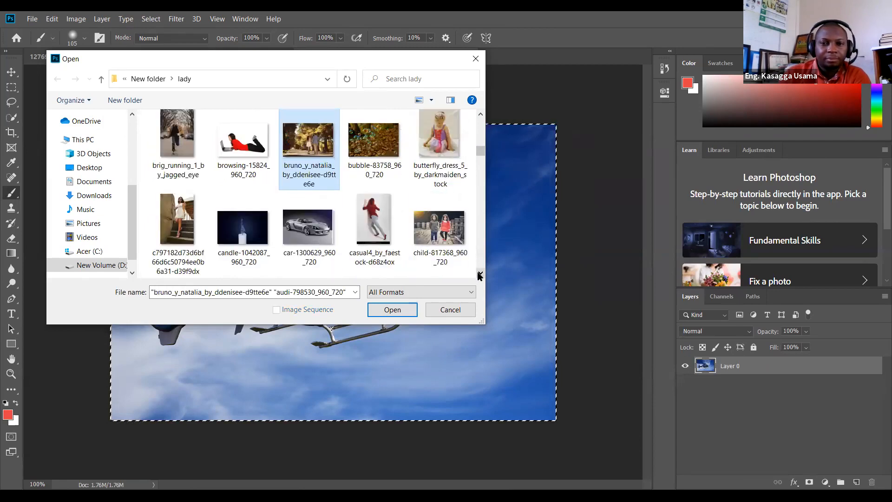
{"action": "left_click", "coordinate": [480, 274]}
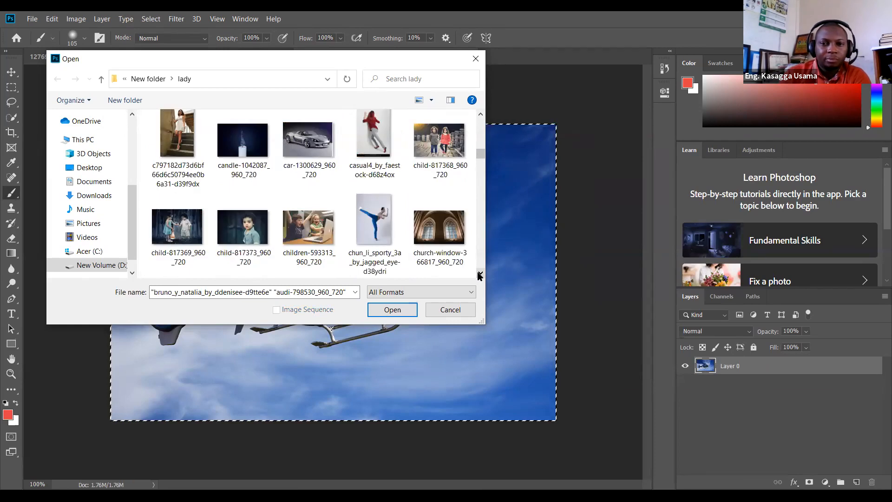
{"action": "left_click", "coordinate": [481, 274]}
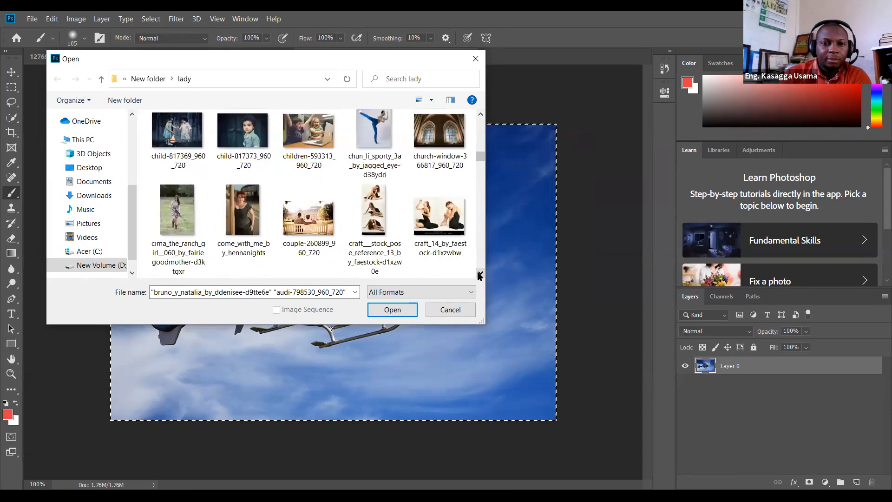
{"action": "left_click", "coordinate": [480, 274]}
{"action": "left_click", "coordinate": [320, 143], "text": "ctrl"}
{"action": "left_click", "coordinate": [399, 310]}
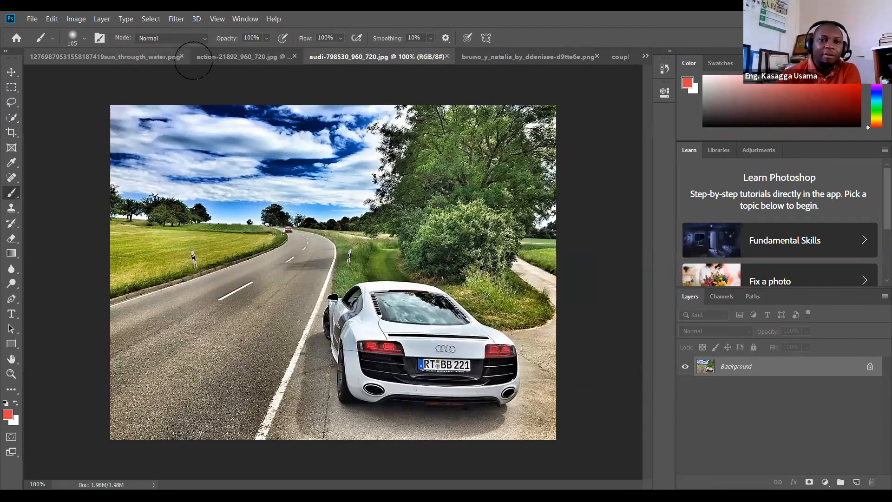
Step: Return to the sun_througth_water document and delete the masked helicopter layer, Layer 1
{"action": "left_click", "coordinate": [226, 59]}
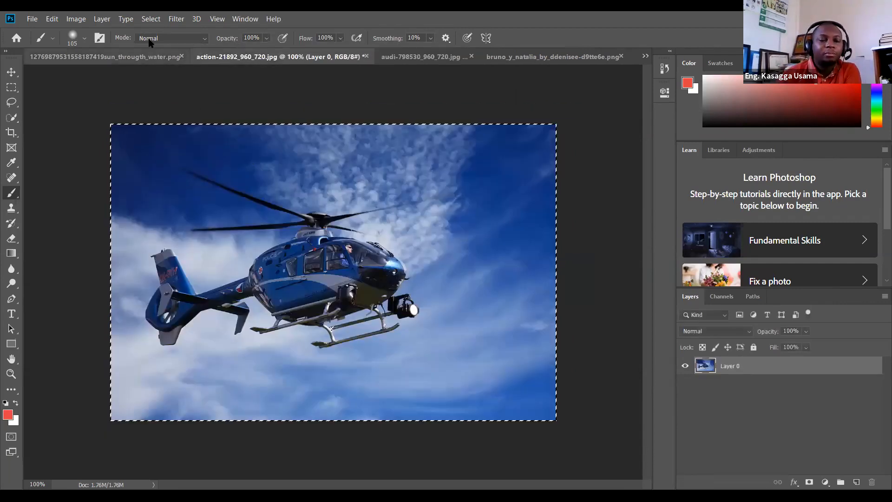
{"action": "left_click", "coordinate": [139, 56]}
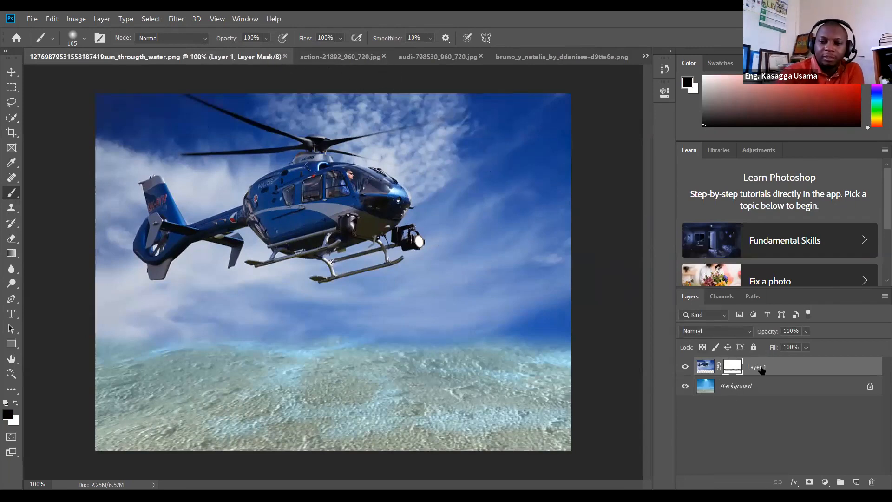
{"action": "key", "text": "Delete"}
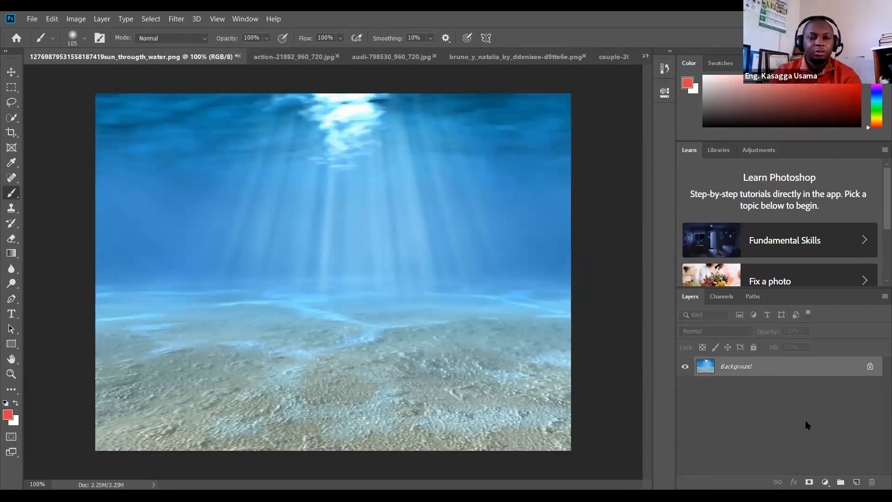
Step: Unlock the underwater background layer, then copy the whole image into the audi-798530_960_720 document as a new layer
{"action": "left_click", "coordinate": [870, 367]}
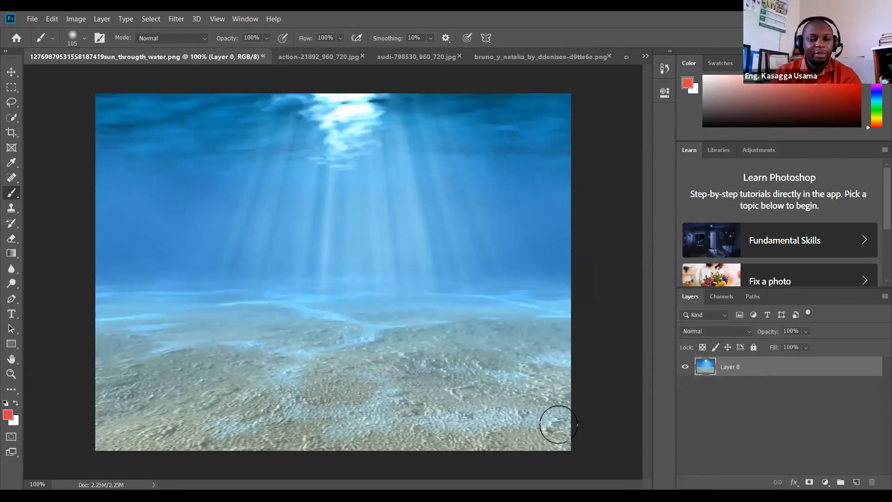
{"action": "key", "text": "ctrl+a"}
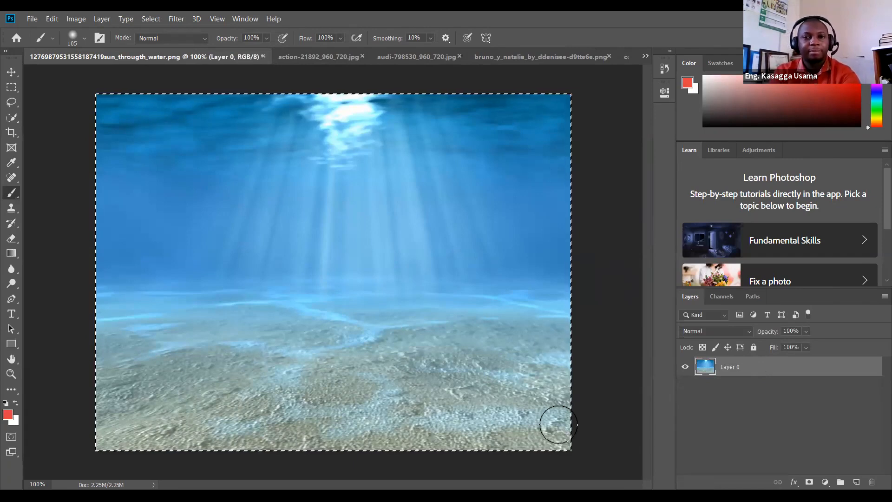
{"action": "left_click", "coordinate": [418, 56]}
{"action": "key", "text": "ctrl+v"}
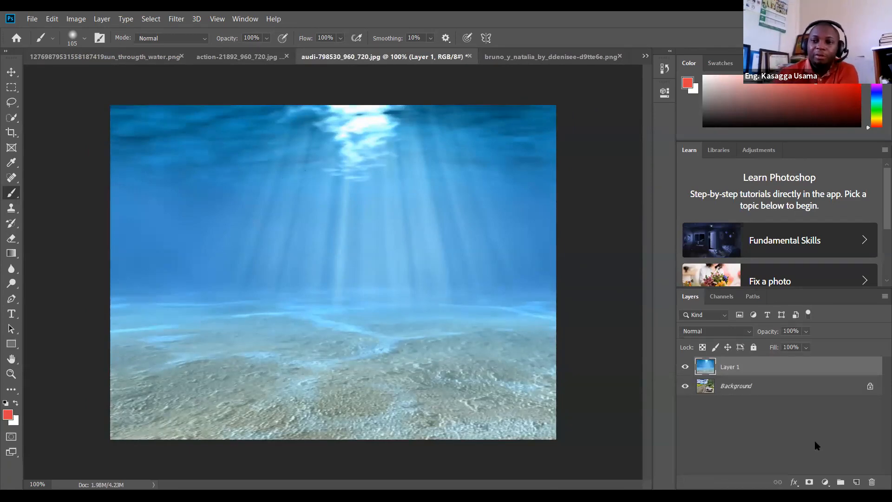
Step: Unlock the car photo's background layer and move the underwater layer, Layer 1, beneath it
{"action": "left_click", "coordinate": [872, 391]}
{"action": "left_click", "coordinate": [871, 393]}
{"action": "left_click", "coordinate": [743, 368]}
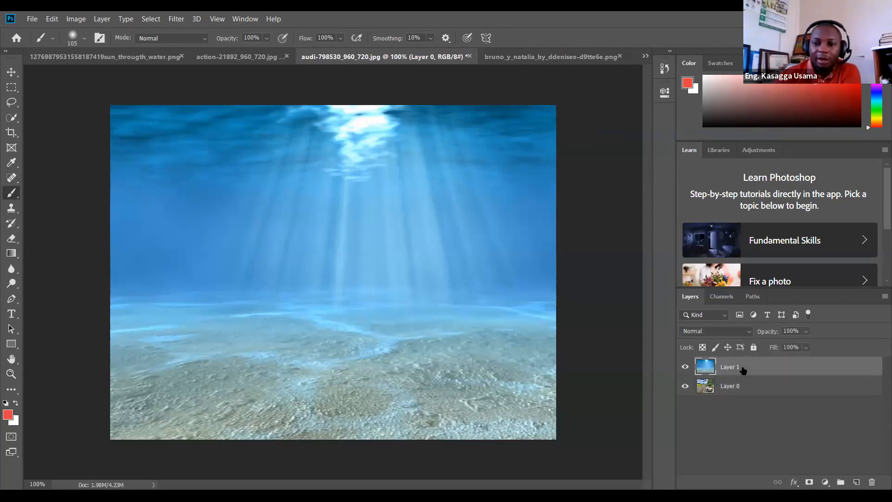
{"action": "left_click_drag", "start_coordinate": [743, 370], "coordinate": [741, 395]}
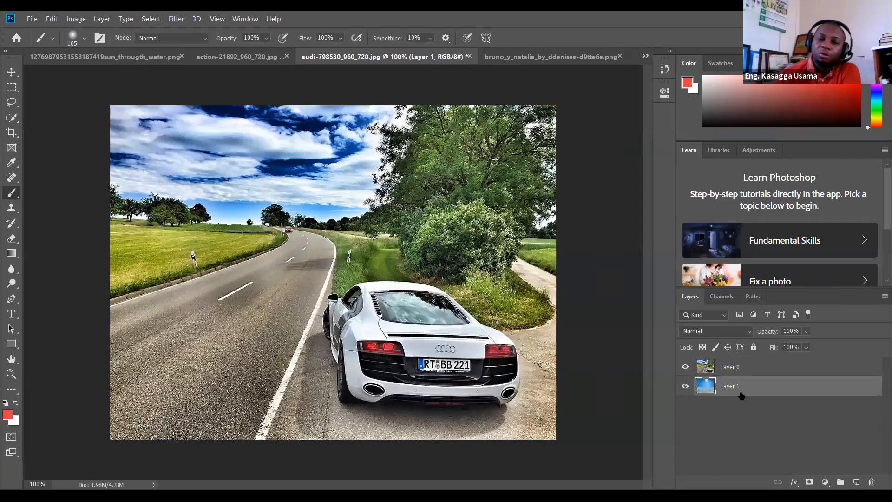
Step: Add a white layer mask to the car layer, Layer 0, and paint black over the sky, the large tree and part of the car
{"action": "left_click", "coordinate": [740, 370]}
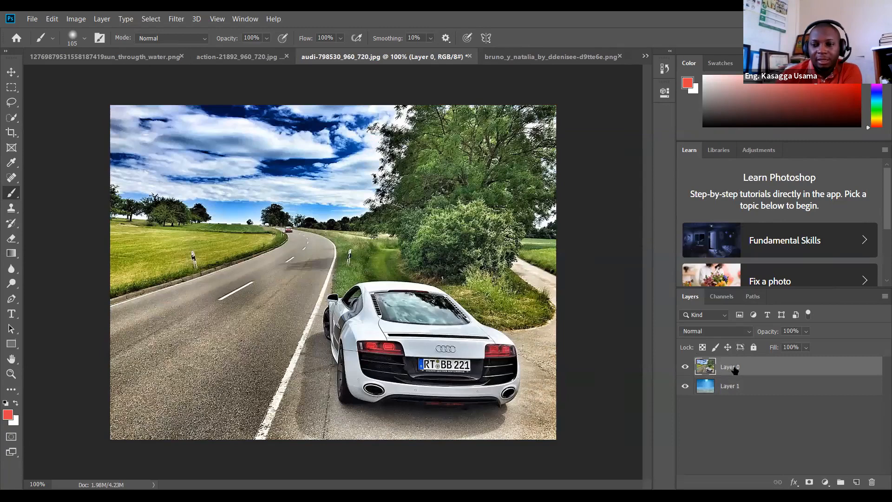
{"action": "left_click", "coordinate": [809, 483]}
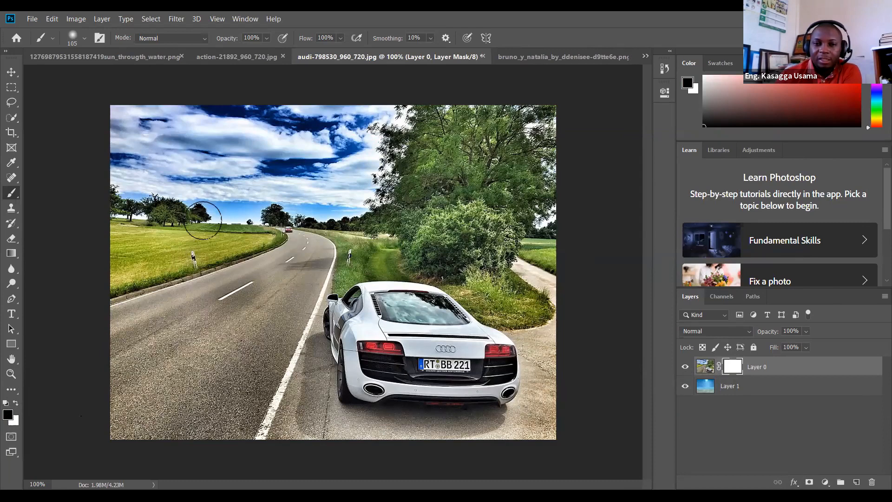
{"action": "mouse_move", "coordinate": [150, 156]}
{"action": "left_mouse_down"}
{"action": "mouse_move", "coordinate": [121, 126]}
{"action": "mouse_move", "coordinate": [197, 156]}
{"action": "left_mouse_up"}
{"action": "mouse_move", "coordinate": [269, 168]}
{"action": "left_mouse_down"}
{"action": "mouse_move", "coordinate": [319, 144]}
{"action": "mouse_move", "coordinate": [106, 116]}
{"action": "mouse_move", "coordinate": [356, 118]}
{"action": "mouse_move", "coordinate": [355, 159]}
{"action": "mouse_move", "coordinate": [330, 174]}
{"action": "mouse_move", "coordinate": [281, 187]}
{"action": "mouse_move", "coordinate": [131, 165]}
{"action": "mouse_move", "coordinate": [122, 173]}
{"action": "mouse_move", "coordinate": [119, 160]}
{"action": "mouse_move", "coordinate": [139, 177]}
{"action": "left_mouse_up"}
{"action": "mouse_move", "coordinate": [272, 184]}
{"action": "left_mouse_down"}
{"action": "mouse_move", "coordinate": [343, 163]}
{"action": "mouse_move", "coordinate": [369, 128]}
{"action": "mouse_move", "coordinate": [372, 107]}
{"action": "mouse_move", "coordinate": [321, 138]}
{"action": "mouse_move", "coordinate": [266, 130]}
{"action": "mouse_move", "coordinate": [344, 197]}
{"action": "mouse_move", "coordinate": [273, 178]}
{"action": "mouse_move", "coordinate": [218, 202]}
{"action": "mouse_move", "coordinate": [195, 184]}
{"action": "mouse_move", "coordinate": [162, 177]}
{"action": "mouse_move", "coordinate": [428, 130]}
{"action": "mouse_move", "coordinate": [339, 182]}
{"action": "mouse_move", "coordinate": [389, 189]}
{"action": "mouse_move", "coordinate": [557, 136]}
{"action": "mouse_move", "coordinate": [439, 180]}
{"action": "mouse_move", "coordinate": [351, 195]}
{"action": "mouse_move", "coordinate": [548, 139]}
{"action": "left_mouse_up"}
{"action": "mouse_move", "coordinate": [395, 147]}
{"action": "left_mouse_down"}
{"action": "mouse_move", "coordinate": [568, 118]}
{"action": "mouse_move", "coordinate": [504, 154]}
{"action": "mouse_move", "coordinate": [432, 170]}
{"action": "mouse_move", "coordinate": [543, 199]}
{"action": "mouse_move", "coordinate": [519, 214]}
{"action": "mouse_move", "coordinate": [404, 195]}
{"action": "mouse_move", "coordinate": [518, 213]}
{"action": "mouse_move", "coordinate": [577, 251]}
{"action": "mouse_move", "coordinate": [435, 207]}
{"action": "mouse_move", "coordinate": [492, 253]}
{"action": "mouse_move", "coordinate": [539, 314]}
{"action": "mouse_move", "coordinate": [560, 289]}
{"action": "mouse_move", "coordinate": [398, 194]}
{"action": "mouse_move", "coordinate": [488, 299]}
{"action": "mouse_move", "coordinate": [517, 393]}
{"action": "mouse_move", "coordinate": [484, 308]}
{"action": "mouse_move", "coordinate": [470, 412]}
{"action": "mouse_move", "coordinate": [480, 392]}
{"action": "mouse_move", "coordinate": [464, 416]}
{"action": "mouse_move", "coordinate": [488, 408]}
{"action": "left_mouse_up"}
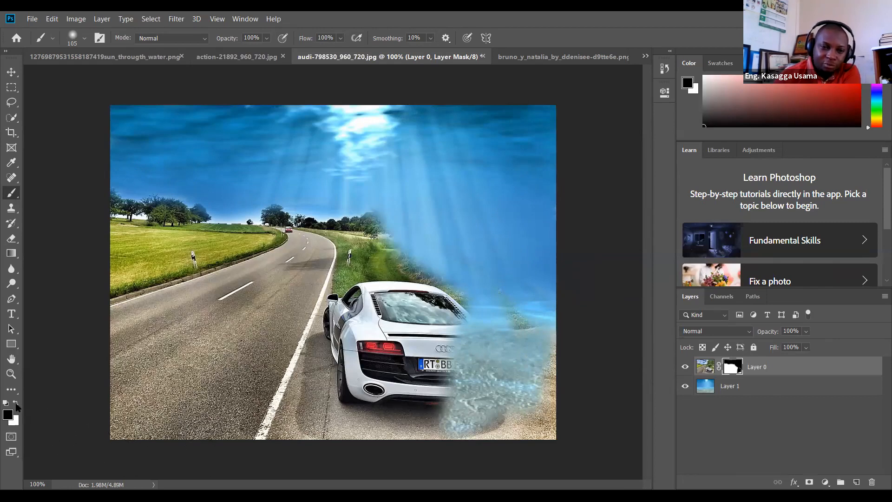
Step: Paint white on the car layer's mask to restore the car, the roadside grass and the large tree
{"action": "mouse_move", "coordinate": [426, 429]}
{"action": "left_mouse_down"}
{"action": "mouse_move", "coordinate": [476, 404]}
{"action": "mouse_move", "coordinate": [484, 344]}
{"action": "mouse_move", "coordinate": [470, 336]}
{"action": "mouse_move", "coordinate": [455, 411]}
{"action": "mouse_move", "coordinate": [449, 355]}
{"action": "mouse_move", "coordinate": [458, 377]}
{"action": "mouse_move", "coordinate": [544, 387]}
{"action": "mouse_move", "coordinate": [490, 404]}
{"action": "mouse_move", "coordinate": [491, 355]}
{"action": "mouse_move", "coordinate": [542, 365]}
{"action": "mouse_move", "coordinate": [545, 343]}
{"action": "mouse_move", "coordinate": [487, 323]}
{"action": "mouse_move", "coordinate": [475, 306]}
{"action": "mouse_move", "coordinate": [556, 328]}
{"action": "mouse_move", "coordinate": [492, 296]}
{"action": "left_mouse_up"}
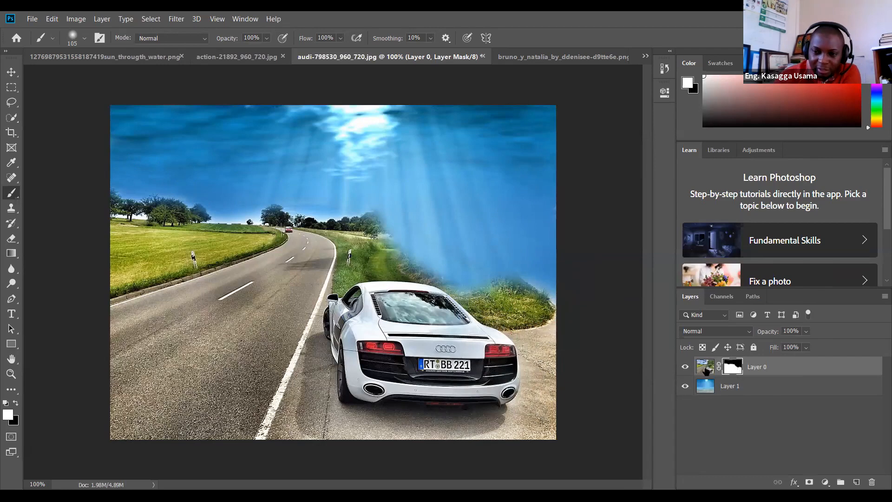
{"action": "mouse_move", "coordinate": [549, 295]}
{"action": "left_mouse_down"}
{"action": "mouse_move", "coordinate": [439, 290]}
{"action": "mouse_move", "coordinate": [537, 283]}
{"action": "mouse_move", "coordinate": [547, 248]}
{"action": "mouse_move", "coordinate": [508, 283]}
{"action": "mouse_move", "coordinate": [516, 299]}
{"action": "mouse_move", "coordinate": [565, 227]}
{"action": "mouse_move", "coordinate": [553, 225]}
{"action": "mouse_move", "coordinate": [552, 238]}
{"action": "mouse_move", "coordinate": [549, 208]}
{"action": "mouse_move", "coordinate": [567, 199]}
{"action": "mouse_move", "coordinate": [551, 101]}
{"action": "mouse_move", "coordinate": [573, 206]}
{"action": "mouse_move", "coordinate": [545, 278]}
{"action": "mouse_move", "coordinate": [520, 294]}
{"action": "mouse_move", "coordinate": [531, 164]}
{"action": "mouse_move", "coordinate": [505, 248]}
{"action": "mouse_move", "coordinate": [430, 253]}
{"action": "mouse_move", "coordinate": [385, 235]}
{"action": "mouse_move", "coordinate": [544, 225]}
{"action": "mouse_move", "coordinate": [427, 246]}
{"action": "mouse_move", "coordinate": [537, 190]}
{"action": "mouse_move", "coordinate": [406, 215]}
{"action": "mouse_move", "coordinate": [489, 182]}
{"action": "mouse_move", "coordinate": [541, 139]}
{"action": "mouse_move", "coordinate": [444, 190]}
{"action": "mouse_move", "coordinate": [528, 129]}
{"action": "mouse_move", "coordinate": [509, 116]}
{"action": "mouse_move", "coordinate": [441, 212]}
{"action": "mouse_move", "coordinate": [482, 128]}
{"action": "mouse_move", "coordinate": [464, 181]}
{"action": "mouse_move", "coordinate": [438, 181]}
{"action": "mouse_move", "coordinate": [438, 162]}
{"action": "mouse_move", "coordinate": [476, 163]}
{"action": "left_mouse_up"}
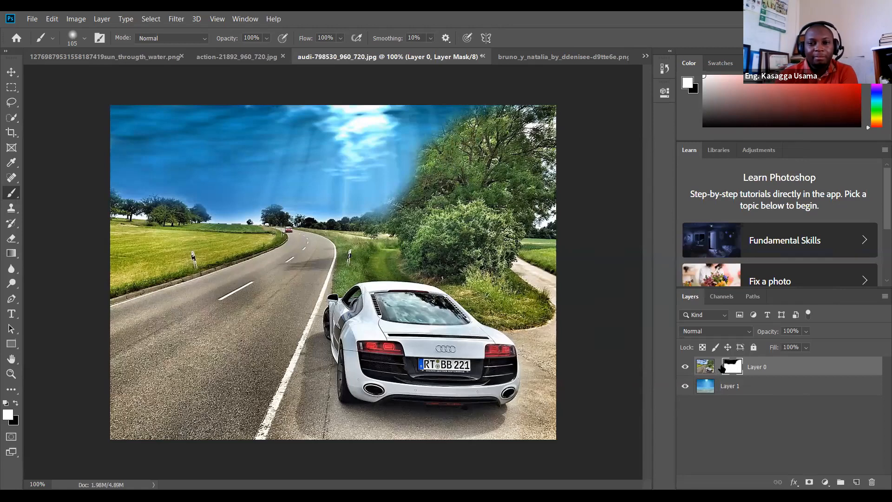
Step: Toggle the visibility of Layer 0 and Layer 1 off and on to examine how the masked sky blends
{"action": "left_click", "coordinate": [686, 367]}
{"action": "left_click", "coordinate": [686, 367]}
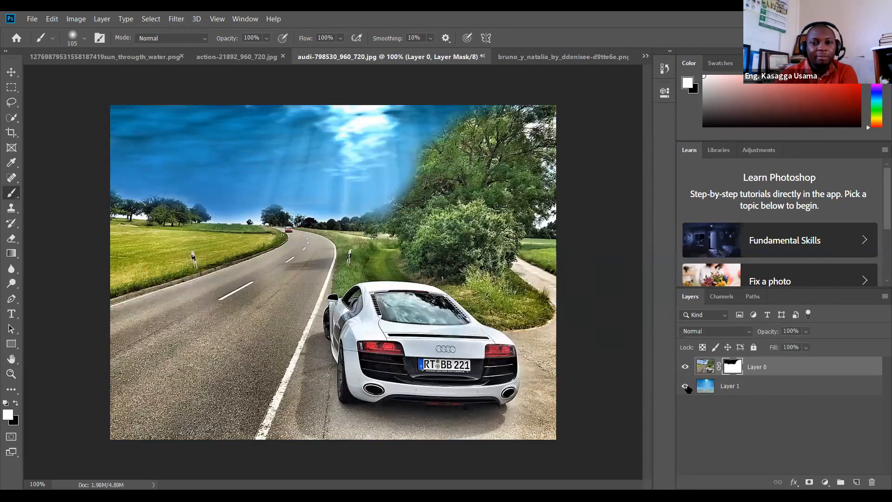
{"action": "left_click", "coordinate": [686, 387]}
{"action": "left_click", "coordinate": [686, 386]}
{"action": "left_click", "coordinate": [686, 387]}
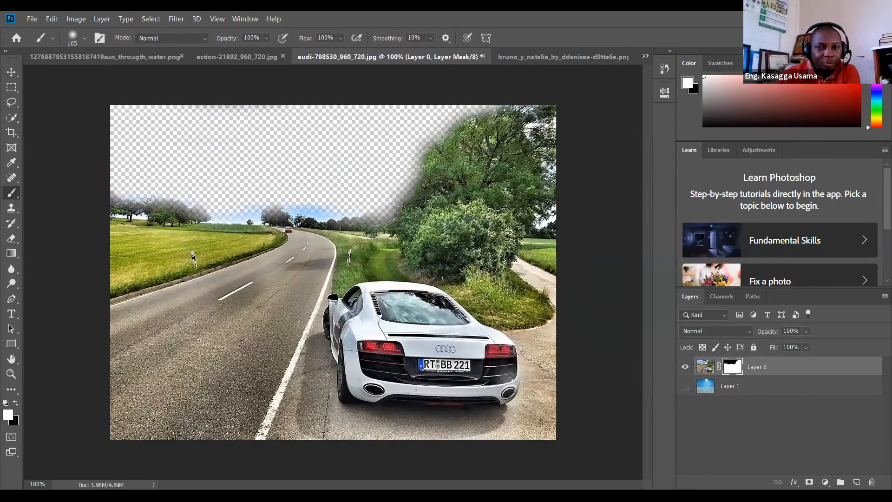
{"action": "left_click", "coordinate": [684, 387]}
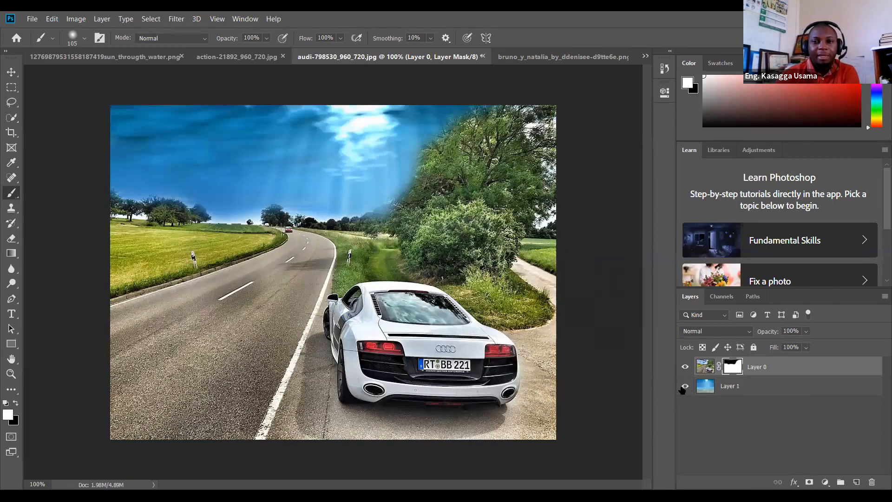
Step: Switch to the autumn-road couple document and paste the copied underwater image as a new layer
{"action": "left_click", "coordinate": [530, 60]}
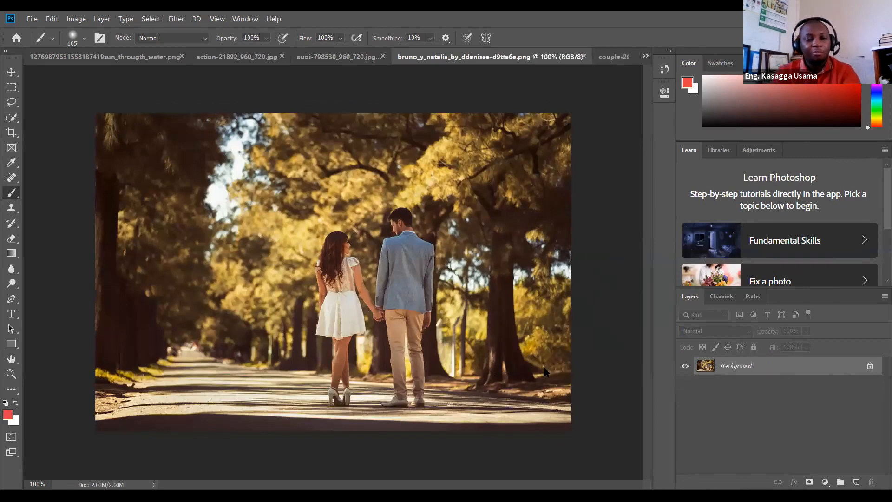
{"action": "left_click_drag", "start_coordinate": [548, 371], "coordinate": [547, 373]}
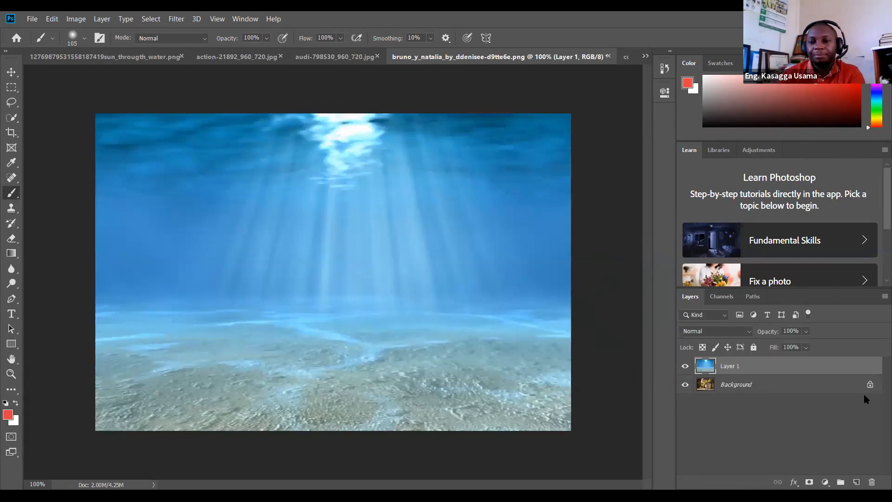
Step: Unlock the couple photo's background layer and move it above the underwater layer, Layer 1
{"action": "left_click", "coordinate": [876, 385]}
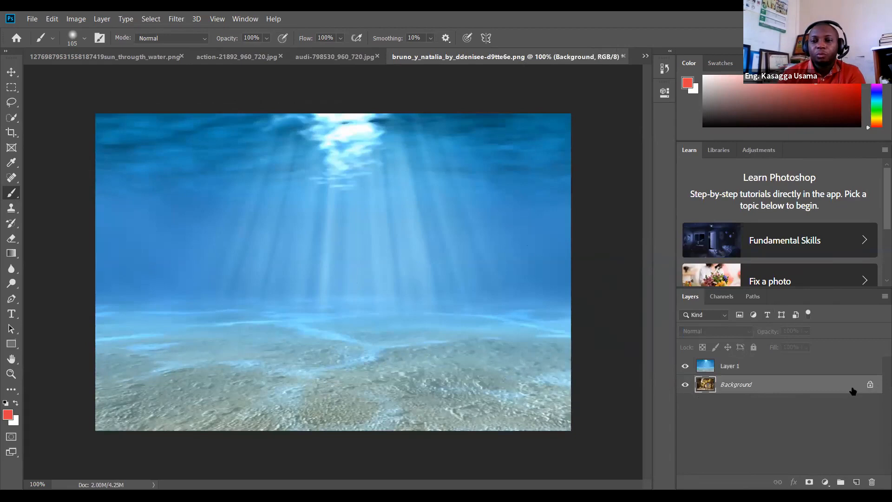
{"action": "left_click", "coordinate": [870, 385]}
{"action": "key", "text": "h"}
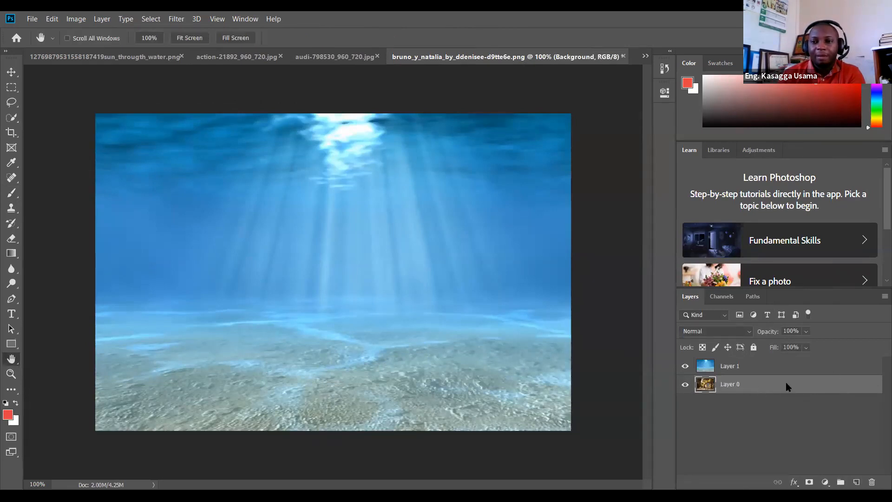
{"action": "key", "text": "b"}
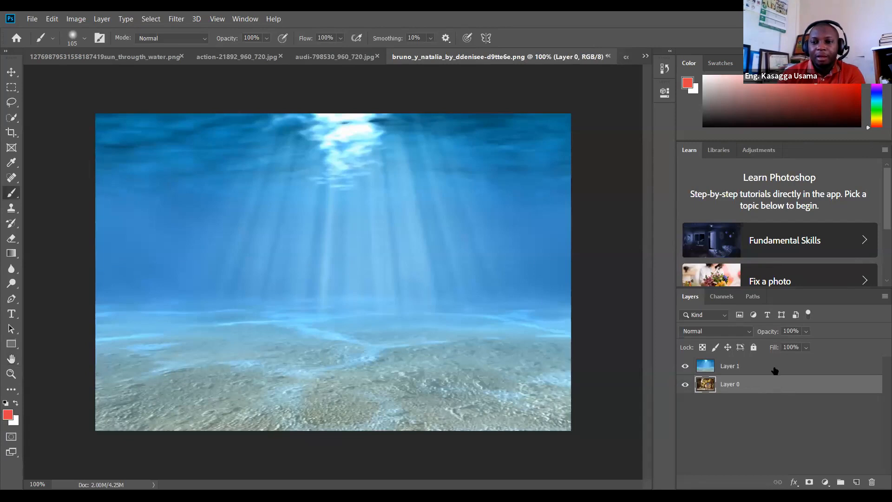
{"action": "left_click_drag", "start_coordinate": [762, 384], "coordinate": [704, 350]}
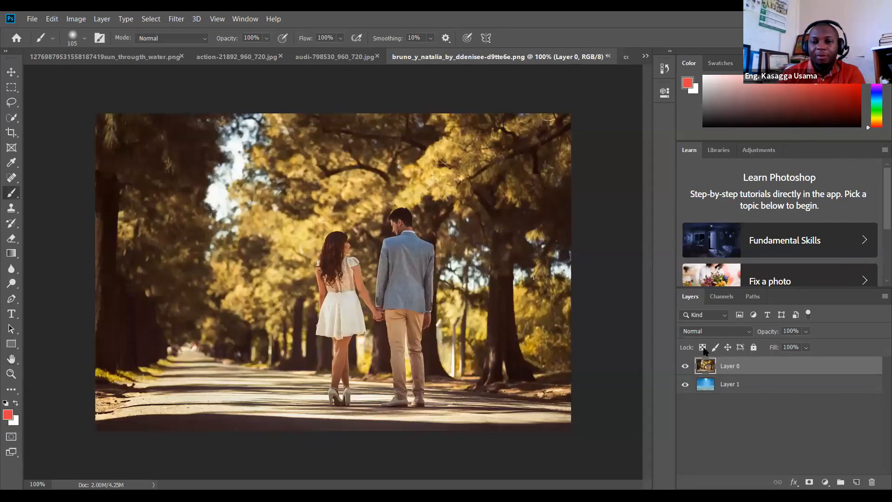
Step: Add a layer mask to Layer 0 and paint black across the treetops, enlarging the brush to 190 px
{"action": "left_click", "coordinate": [810, 481]}
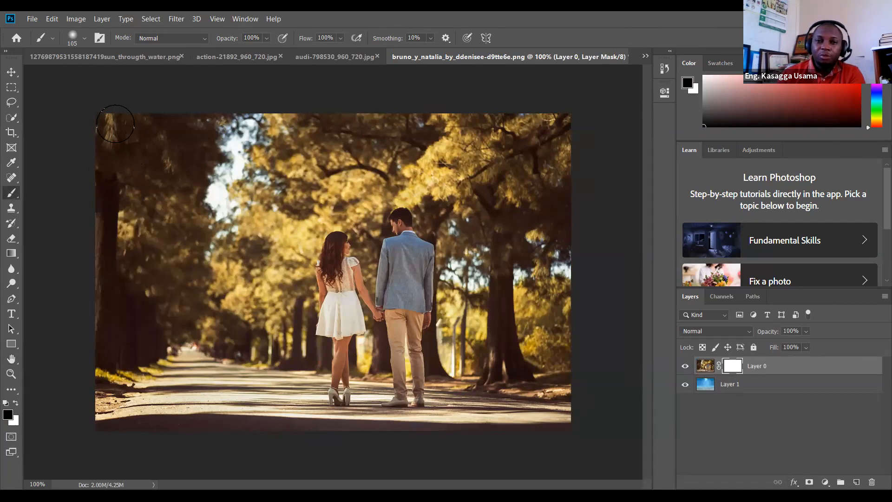
{"action": "mouse_move", "coordinate": [115, 124]}
{"action": "left_mouse_down"}
{"action": "mouse_move", "coordinate": [184, 167]}
{"action": "mouse_move", "coordinate": [253, 179]}
{"action": "mouse_move", "coordinate": [383, 154]}
{"action": "mouse_move", "coordinate": [370, 139]}
{"action": "mouse_move", "coordinate": [260, 140]}
{"action": "left_mouse_up"}
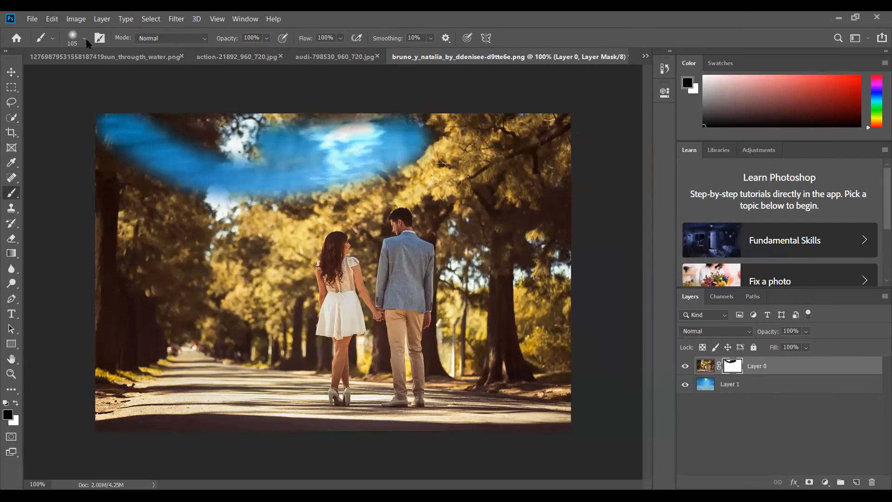
{"action": "right_click", "coordinate": [115, 83]}
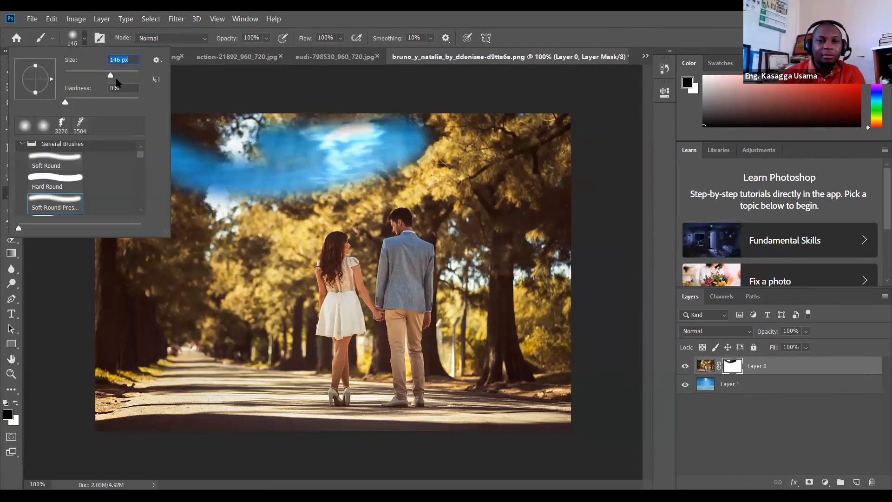
{"action": "left_click", "coordinate": [117, 74]}
{"action": "mouse_move", "coordinate": [220, 128]}
{"action": "left_mouse_down"}
{"action": "mouse_move", "coordinate": [541, 130]}
{"action": "mouse_move", "coordinate": [511, 140]}
{"action": "left_mouse_up"}
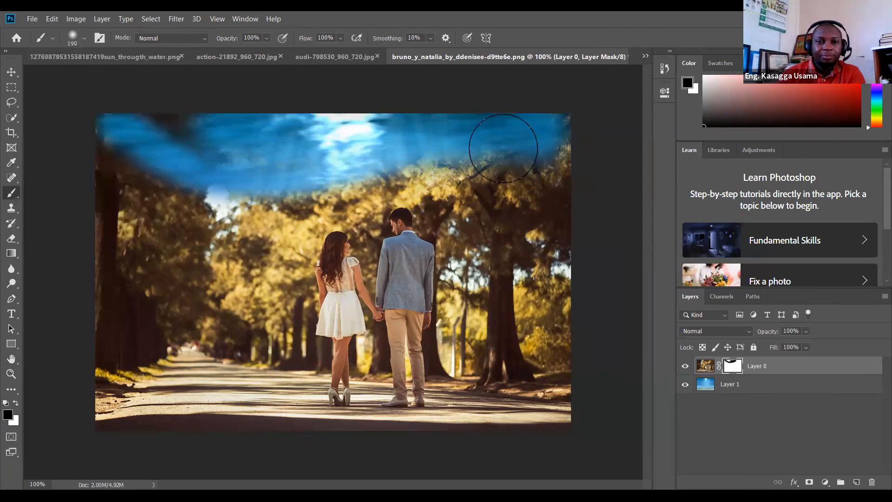
Step: Choose the Soft Round brush and paint black on the mask to reveal the underwater scene down to the couple's head height
{"action": "left_click", "coordinate": [84, 38]}
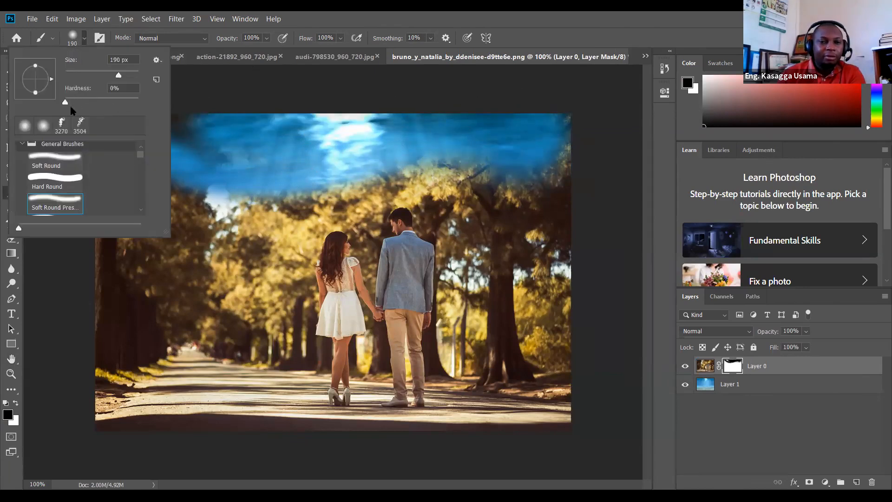
{"action": "left_click", "coordinate": [38, 127]}
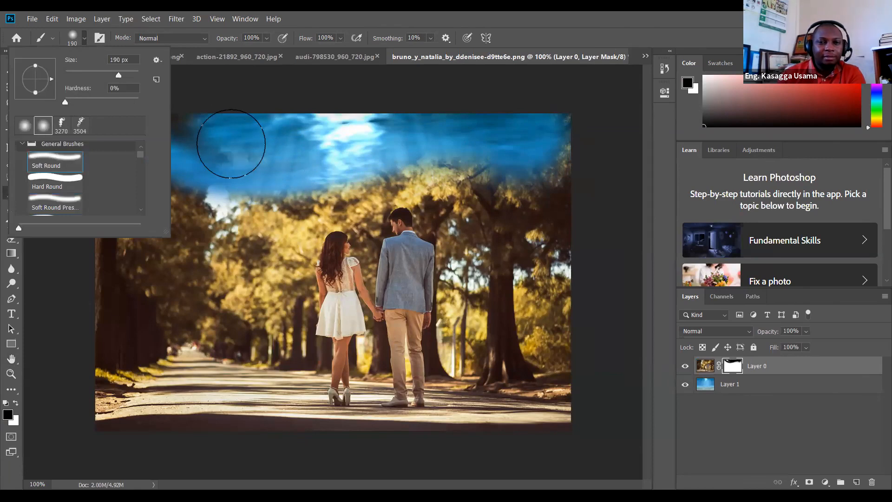
{"action": "mouse_move", "coordinate": [438, 151]}
{"action": "left_mouse_down"}
{"action": "mouse_move", "coordinate": [521, 131]}
{"action": "mouse_move", "coordinate": [545, 135]}
{"action": "mouse_move", "coordinate": [561, 159]}
{"action": "mouse_move", "coordinate": [541, 182]}
{"action": "mouse_move", "coordinate": [512, 181]}
{"action": "mouse_move", "coordinate": [434, 151]}
{"action": "mouse_move", "coordinate": [353, 154]}
{"action": "mouse_move", "coordinate": [232, 185]}
{"action": "mouse_move", "coordinate": [165, 150]}
{"action": "mouse_move", "coordinate": [99, 133]}
{"action": "mouse_move", "coordinate": [171, 162]}
{"action": "mouse_move", "coordinate": [310, 153]}
{"action": "mouse_move", "coordinate": [307, 175]}
{"action": "mouse_move", "coordinate": [262, 219]}
{"action": "mouse_move", "coordinate": [307, 191]}
{"action": "mouse_move", "coordinate": [423, 163]}
{"action": "mouse_move", "coordinate": [479, 175]}
{"action": "mouse_move", "coordinate": [527, 222]}
{"action": "mouse_move", "coordinate": [585, 228]}
{"action": "mouse_move", "coordinate": [428, 162]}
{"action": "mouse_move", "coordinate": [308, 176]}
{"action": "mouse_move", "coordinate": [217, 224]}
{"action": "mouse_move", "coordinate": [195, 182]}
{"action": "mouse_move", "coordinate": [102, 162]}
{"action": "mouse_move", "coordinate": [131, 174]}
{"action": "left_mouse_up"}
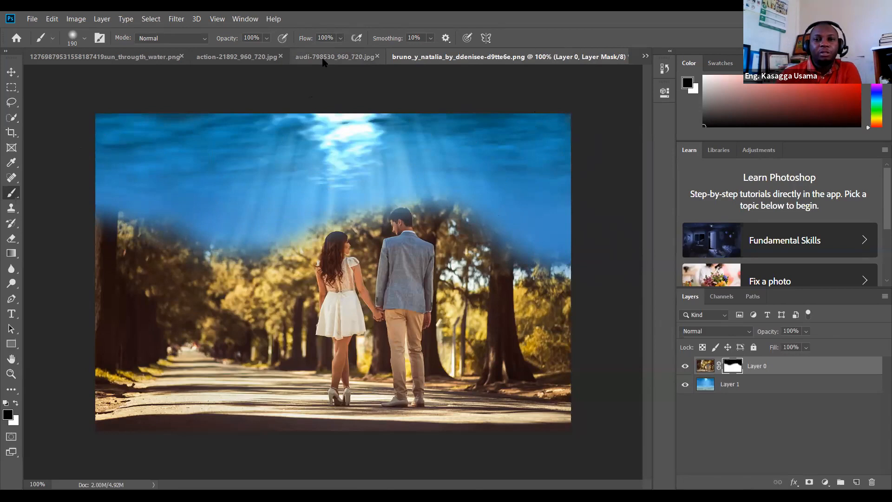
Step: Switch to the bench couple document, couple-260899_960_720.jpg
{"action": "left_click", "coordinate": [343, 64]}
{"action": "left_click", "coordinate": [645, 56]}
{"action": "left_click", "coordinate": [674, 103]}
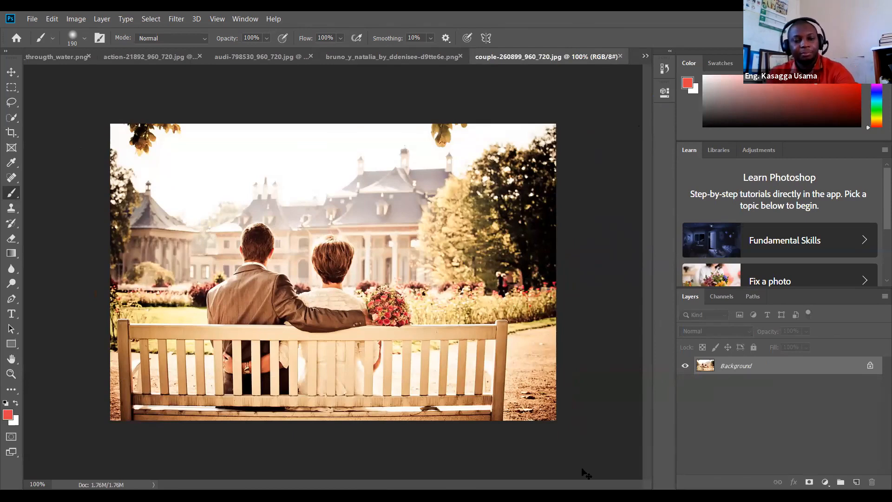
Step: Review the blended car and autumn-road couple documents and return to the bench couple photo
{"action": "left_click", "coordinate": [173, 63]}
{"action": "left_click", "coordinate": [409, 59]}
{"action": "key", "text": "d"}
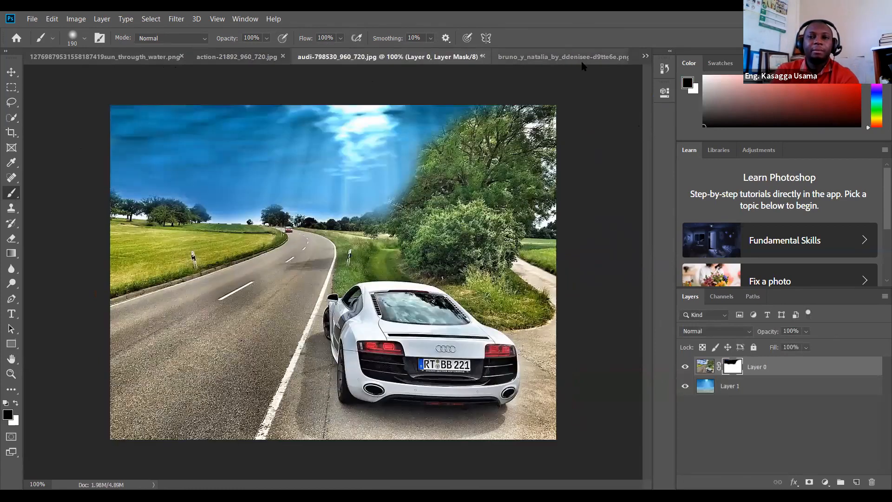
{"action": "left_click", "coordinate": [586, 59]}
{"action": "left_click", "coordinate": [645, 57]}
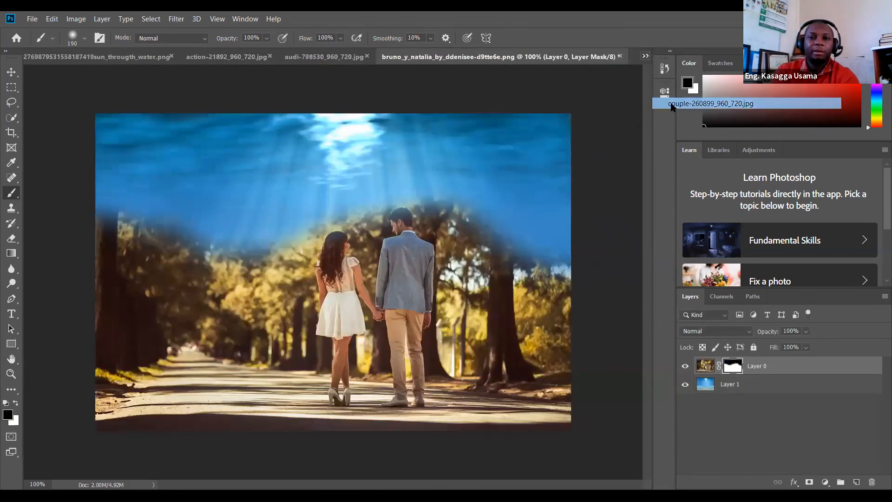
{"action": "left_click", "coordinate": [683, 101]}
Step: Open the _mg_0031_by_absentii-daux68k photo of the lady in the flower field from the lady folder
{"action": "left_click", "coordinate": [32, 18]}
{"action": "left_click", "coordinate": [53, 41]}
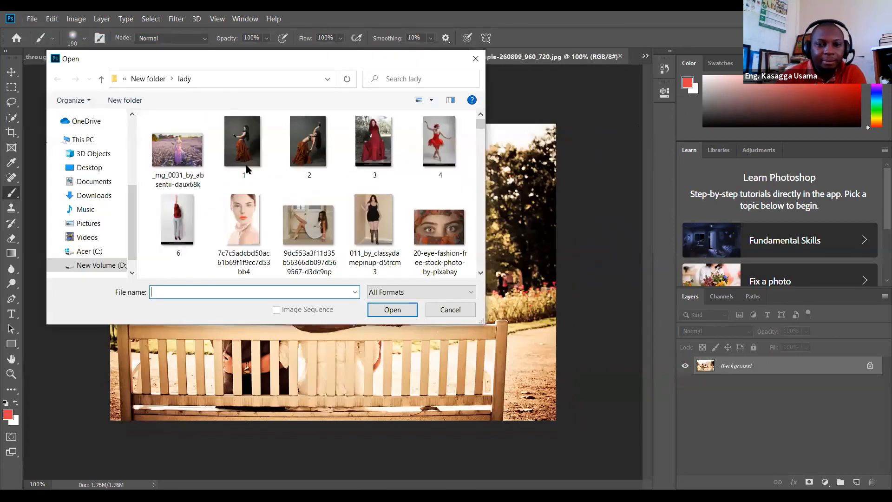
{"action": "left_click", "coordinate": [178, 153]}
{"action": "left_click", "coordinate": [392, 310]}
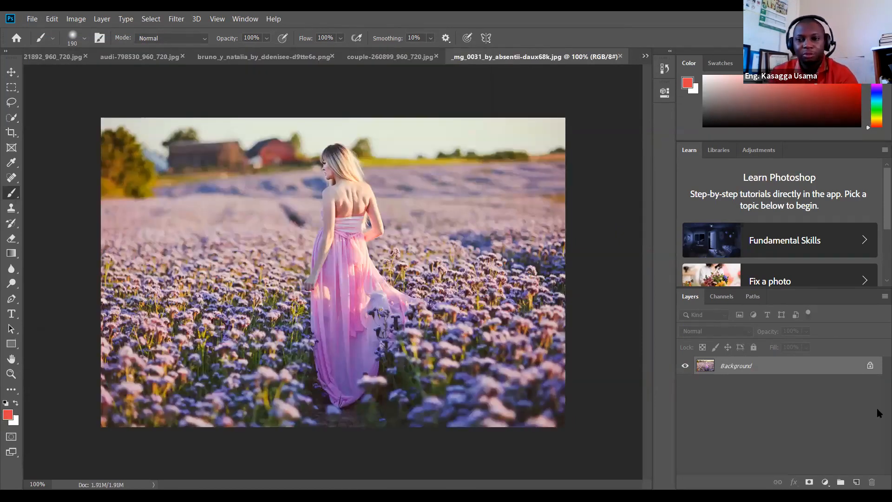
Step: Unlock the flower-field photo's background and copy the whole image into the bench couple document as a new layer
{"action": "left_click", "coordinate": [869, 367]}
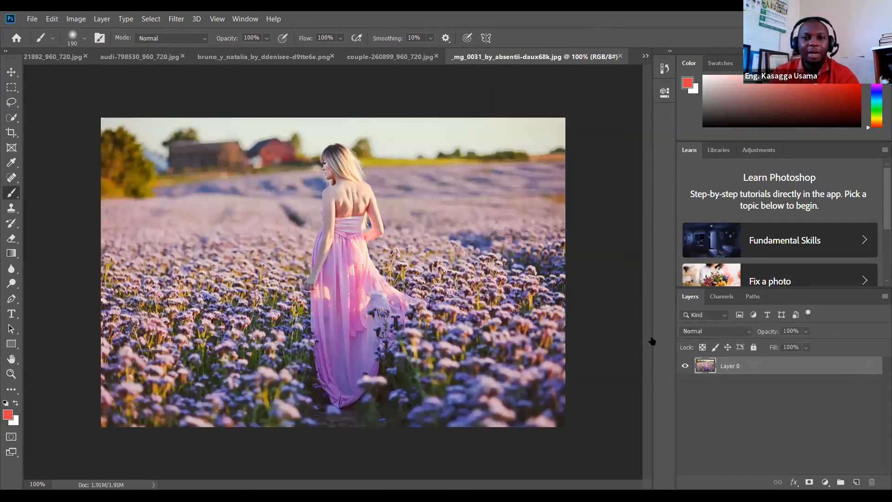
{"action": "left_click", "coordinate": [628, 90]}
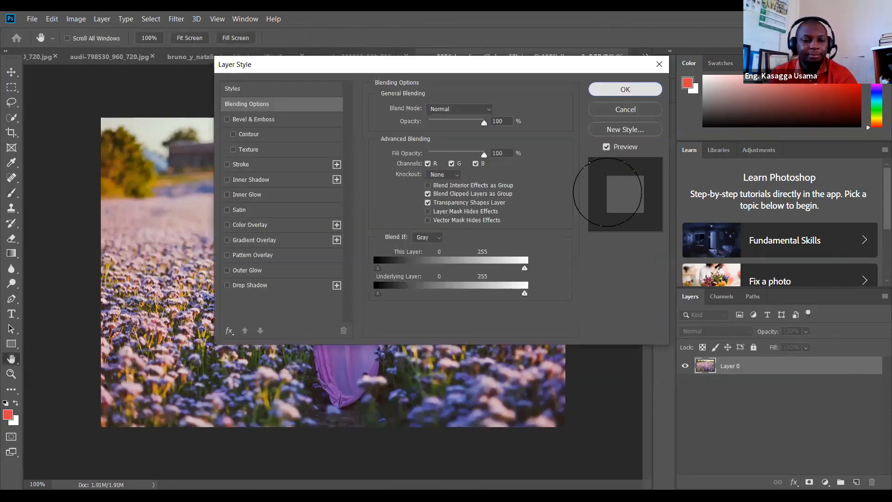
{"action": "key", "text": "ctrl+a"}
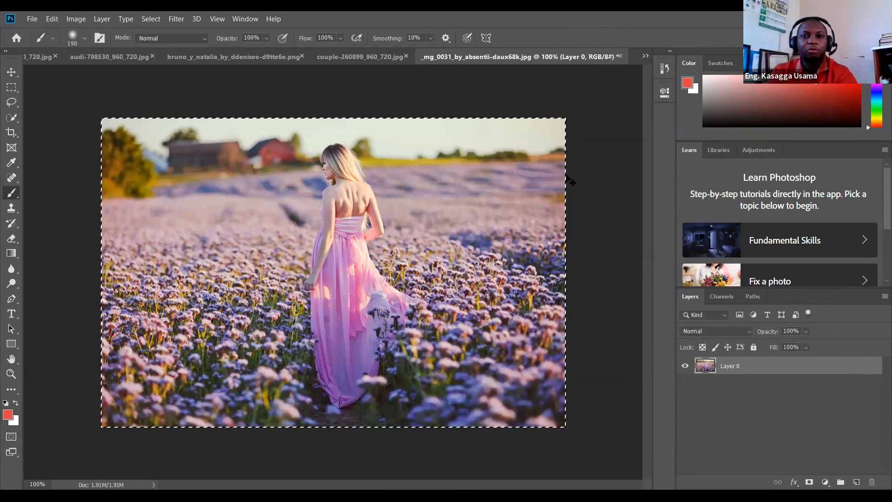
{"action": "left_click", "coordinate": [371, 56]}
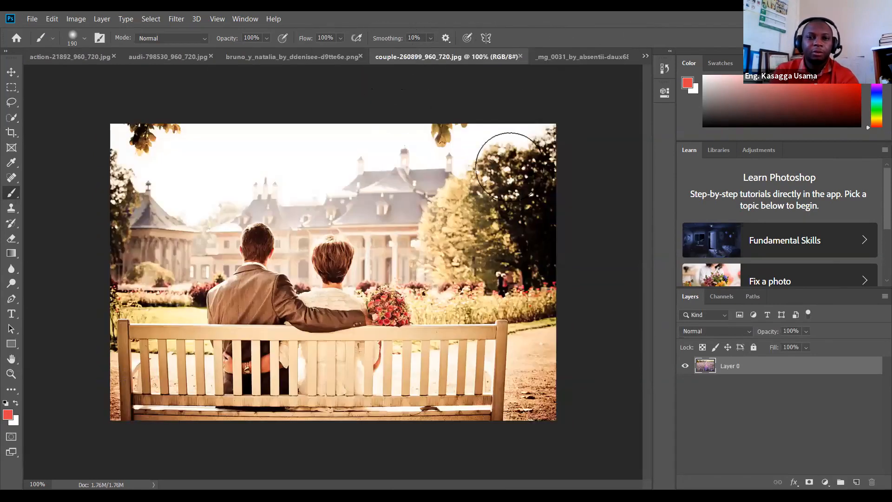
{"action": "left_click_drag", "start_coordinate": [566, 144], "coordinate": [566, 143]}
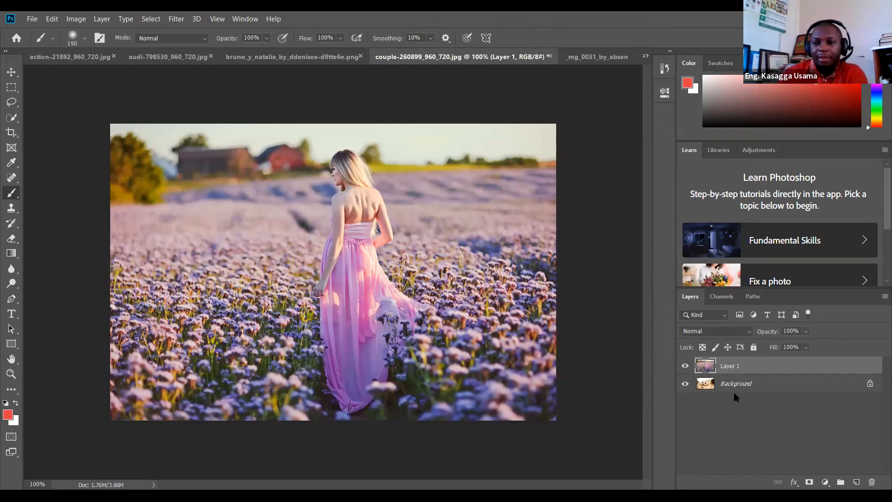
Step: Add a layer mask to Layer 1 and paint black over its lower part to reveal the bench and seated couple
{"action": "left_click", "coordinate": [789, 387]}
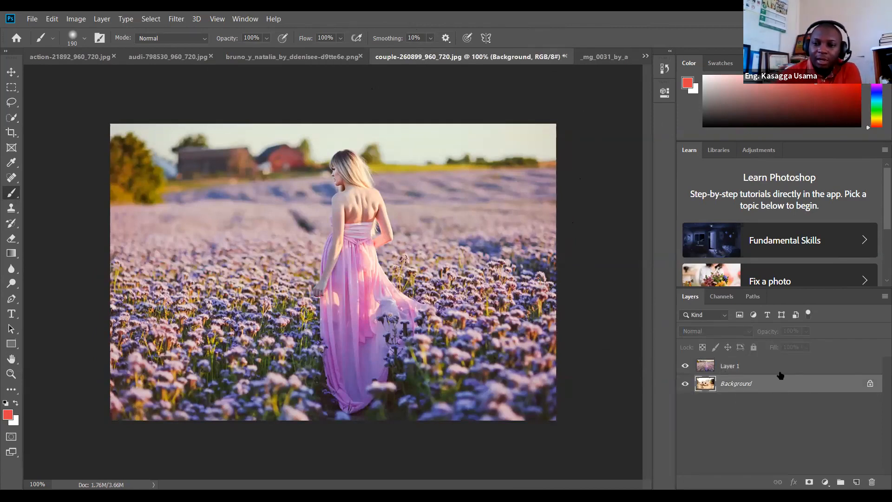
{"action": "left_click", "coordinate": [753, 367]}
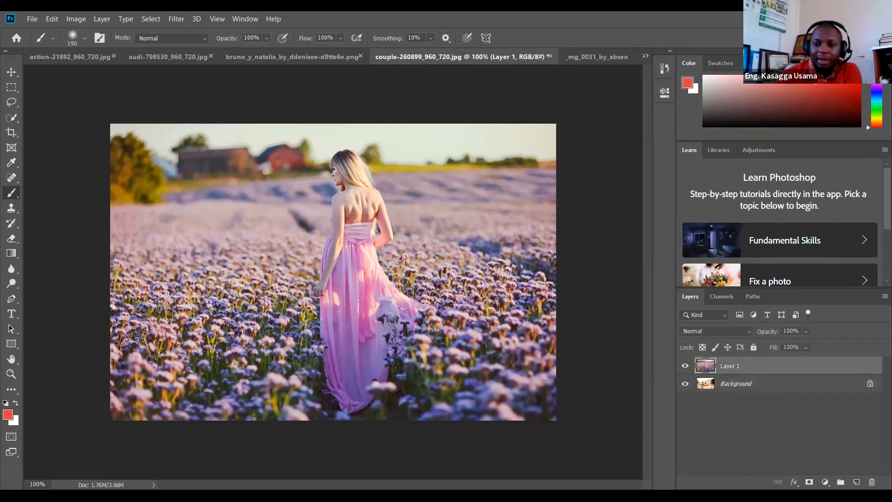
{"action": "left_click", "coordinate": [809, 482]}
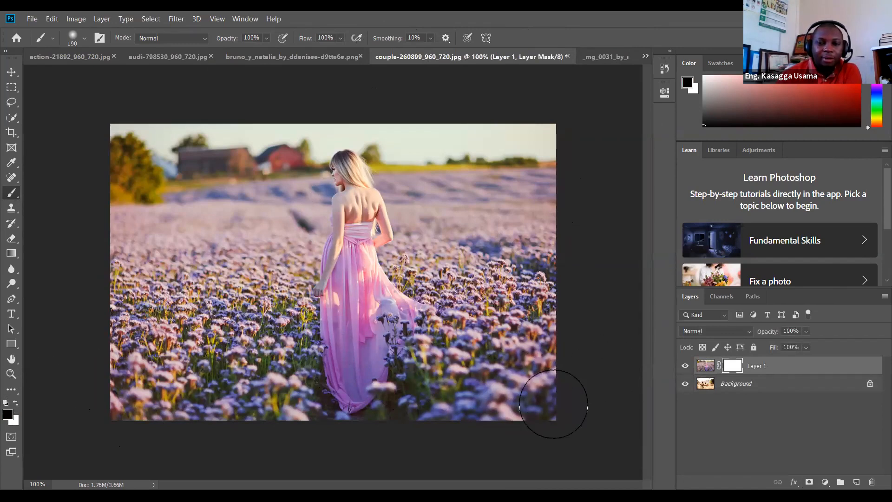
{"action": "mouse_move", "coordinate": [553, 389]}
{"action": "left_mouse_down"}
{"action": "mouse_move", "coordinate": [394, 401]}
{"action": "mouse_move", "coordinate": [168, 355]}
{"action": "mouse_move", "coordinate": [133, 385]}
{"action": "mouse_move", "coordinate": [181, 411]}
{"action": "mouse_move", "coordinate": [227, 358]}
{"action": "mouse_move", "coordinate": [244, 305]}
{"action": "mouse_move", "coordinate": [258, 335]}
{"action": "mouse_move", "coordinate": [254, 280]}
{"action": "mouse_move", "coordinate": [262, 275]}
{"action": "mouse_move", "coordinate": [285, 319]}
{"action": "mouse_move", "coordinate": [312, 342]}
{"action": "mouse_move", "coordinate": [348, 334]}
{"action": "mouse_move", "coordinate": [348, 278]}
{"action": "mouse_move", "coordinate": [375, 317]}
{"action": "mouse_move", "coordinate": [405, 336]}
{"action": "mouse_move", "coordinate": [503, 342]}
{"action": "mouse_move", "coordinate": [533, 324]}
{"action": "mouse_move", "coordinate": [535, 366]}
{"action": "mouse_move", "coordinate": [497, 382]}
{"action": "mouse_move", "coordinate": [389, 330]}
{"action": "mouse_move", "coordinate": [448, 374]}
{"action": "mouse_move", "coordinate": [380, 334]}
{"action": "mouse_move", "coordinate": [343, 301]}
{"action": "mouse_move", "coordinate": [332, 270]}
{"action": "mouse_move", "coordinate": [333, 288]}
{"action": "mouse_move", "coordinate": [367, 330]}
{"action": "mouse_move", "coordinate": [448, 411]}
{"action": "mouse_move", "coordinate": [259, 383]}
{"action": "mouse_move", "coordinate": [123, 343]}
{"action": "mouse_move", "coordinate": [131, 382]}
{"action": "mouse_move", "coordinate": [225, 357]}
{"action": "mouse_move", "coordinate": [237, 312]}
{"action": "left_mouse_up"}
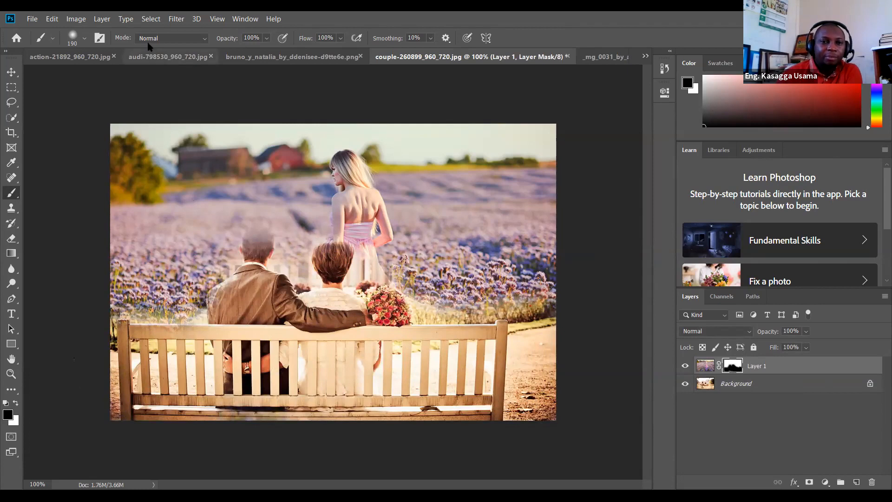
Step: Reduce the brush to 95 px and paint black on the mask to reveal the man's head and shoulders
{"action": "left_click", "coordinate": [84, 37]}
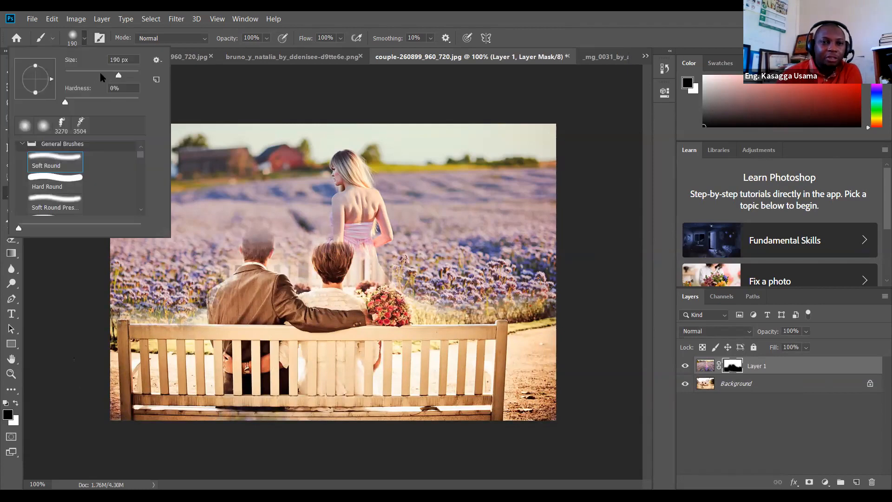
{"action": "left_click_drag", "start_coordinate": [256, 244], "coordinate": [278, 275]}
{"action": "left_click_drag", "start_coordinate": [232, 291], "coordinate": [227, 323]}
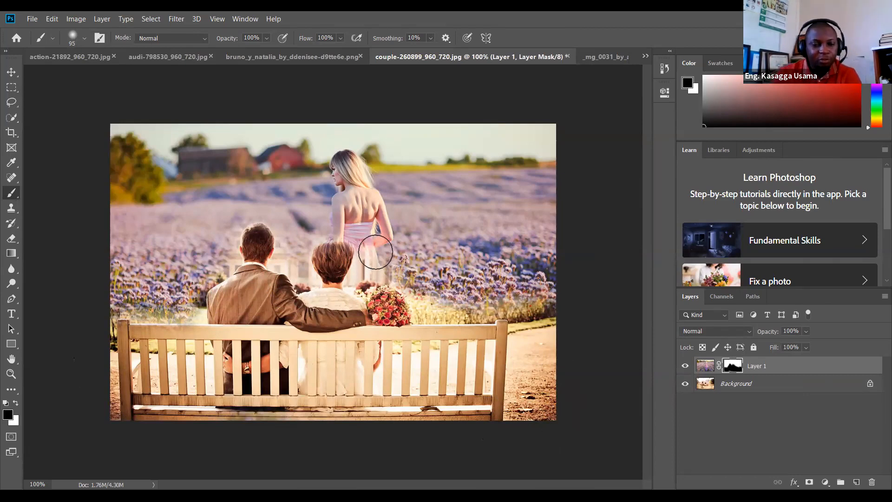
Step: Swap the brush colour to white and paint on the mask to restore the lady's pink dress and the flowers beside it
{"action": "scroll", "coordinate": [372, 256], "scroll_direction": "up", "scroll_amount": 5}
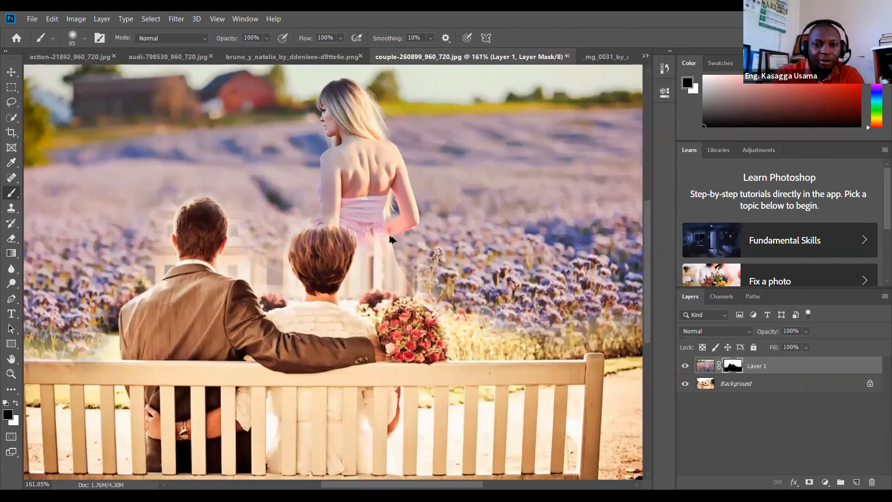
{"action": "left_click", "coordinate": [16, 403]}
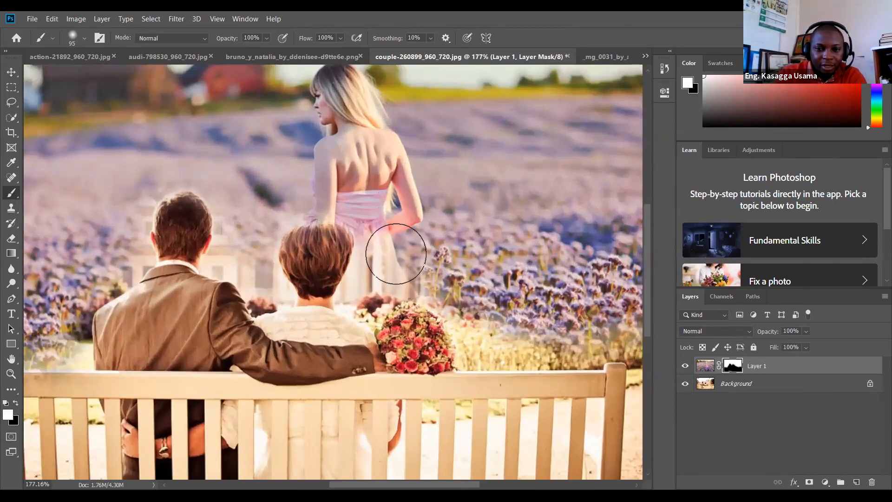
{"action": "mouse_move", "coordinate": [395, 258]}
{"action": "left_mouse_down"}
{"action": "mouse_move", "coordinate": [401, 277]}
{"action": "mouse_move", "coordinate": [411, 288]}
{"action": "mouse_move", "coordinate": [410, 260]}
{"action": "mouse_move", "coordinate": [445, 277]}
{"action": "mouse_move", "coordinate": [426, 261]}
{"action": "mouse_move", "coordinate": [512, 309]}
{"action": "mouse_move", "coordinate": [577, 317]}
{"action": "left_mouse_up"}
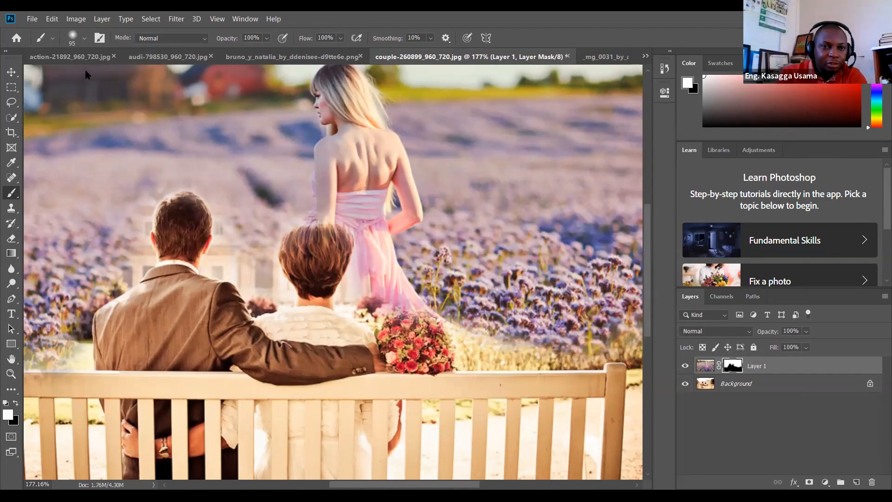
Step: Reduce the brush to 47 px and paint white around the man's head and shoulders to restore the flower field there
{"action": "left_click", "coordinate": [84, 38]}
{"action": "left_click_drag", "start_coordinate": [100, 75], "coordinate": [81, 75]}
{"action": "mouse_move", "coordinate": [231, 243]}
{"action": "left_mouse_down"}
{"action": "mouse_move", "coordinate": [229, 259]}
{"action": "mouse_move", "coordinate": [257, 274]}
{"action": "mouse_move", "coordinate": [262, 222]}
{"action": "mouse_move", "coordinate": [222, 258]}
{"action": "left_mouse_up"}
{"action": "mouse_move", "coordinate": [140, 185]}
{"action": "left_mouse_down"}
{"action": "mouse_move", "coordinate": [120, 261]}
{"action": "mouse_move", "coordinate": [136, 257]}
{"action": "mouse_move", "coordinate": [108, 269]}
{"action": "left_mouse_up"}
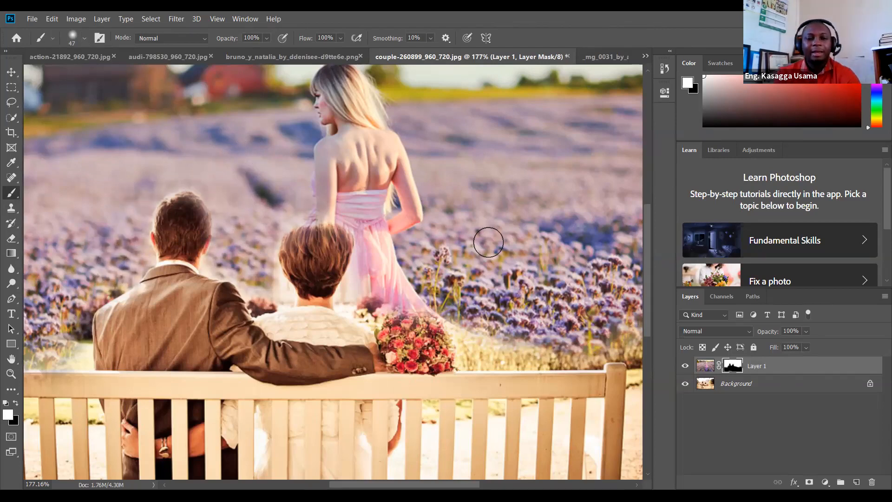
{"action": "key", "text": "ctrl+0"}
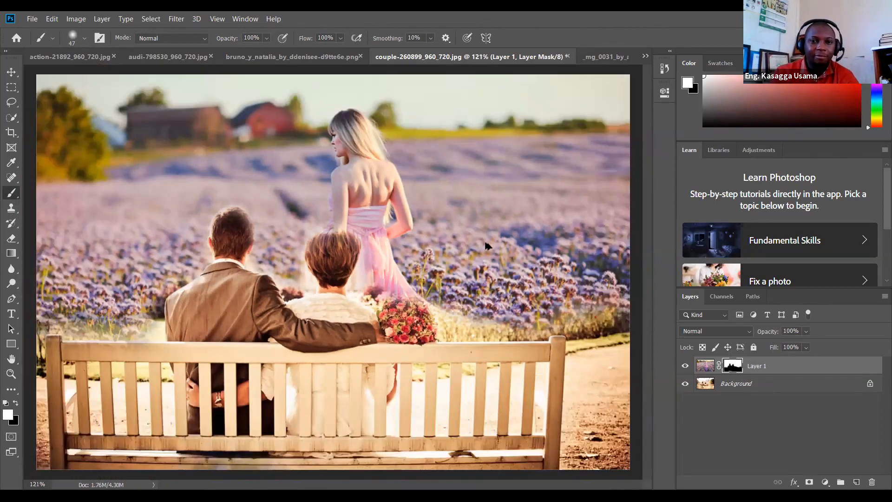
{"action": "scroll", "coordinate": [485, 243], "scroll_direction": "down", "scroll_amount": 2}
{"action": "scroll", "coordinate": [485, 243], "scroll_direction": "up", "scroll_amount": 2}
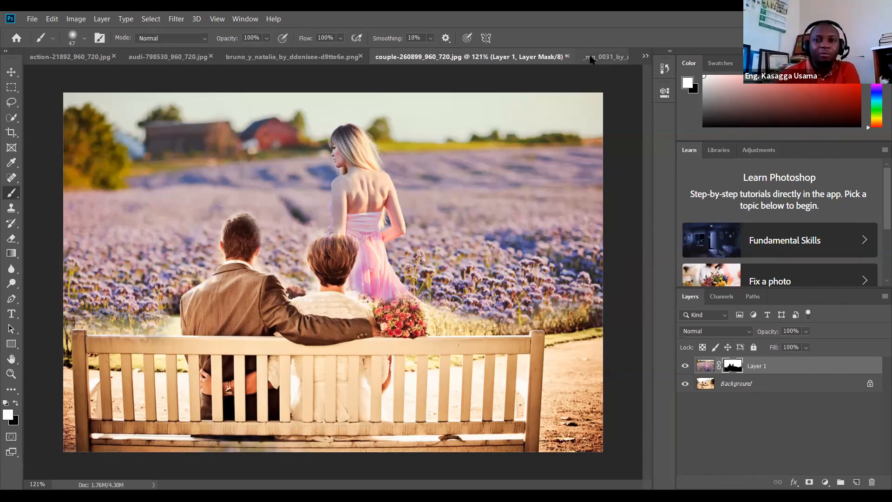
Step: Browse the lady folder for an image to open, looking at the sun-through-water picture
{"action": "left_click", "coordinate": [605, 57]}
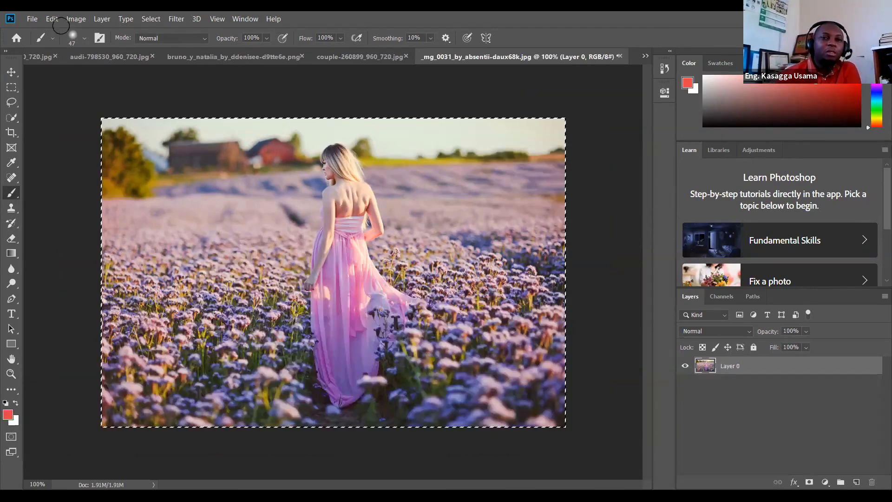
{"action": "left_click", "coordinate": [239, 59]}
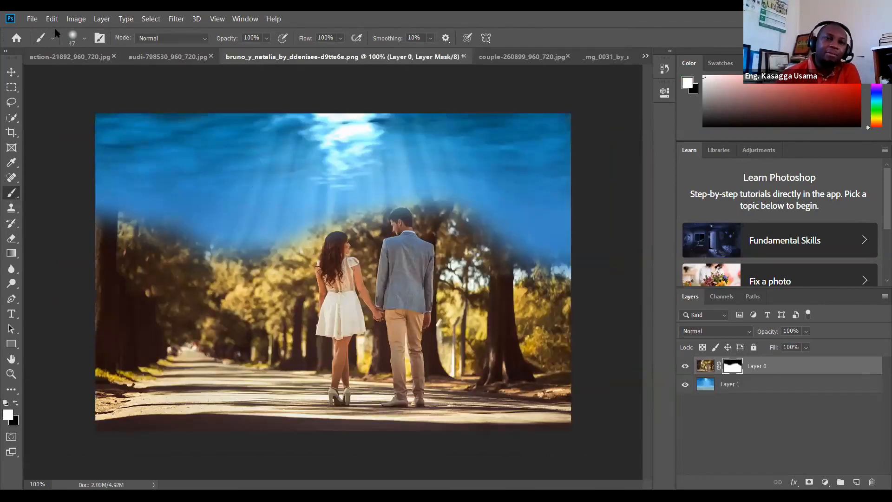
{"action": "left_click", "coordinate": [32, 19]}
{"action": "left_click", "coordinate": [50, 40]}
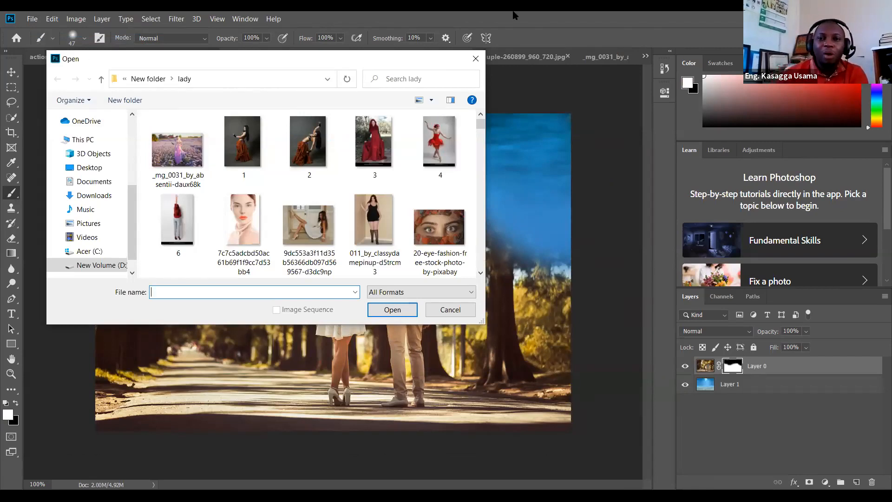
{"action": "left_click", "coordinate": [481, 273]}
{"action": "scroll", "coordinate": [481, 274], "scroll_direction": "down", "scroll_amount": 1}
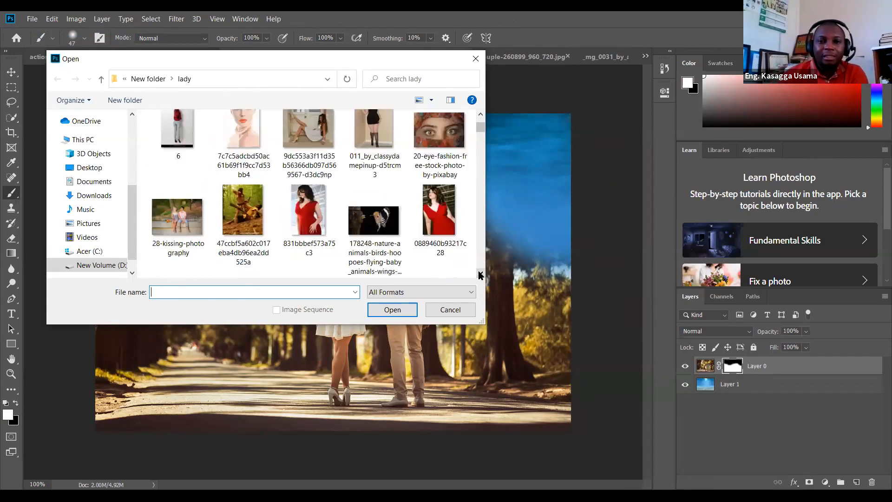
{"action": "scroll", "coordinate": [481, 275], "scroll_direction": "down", "scroll_amount": 2}
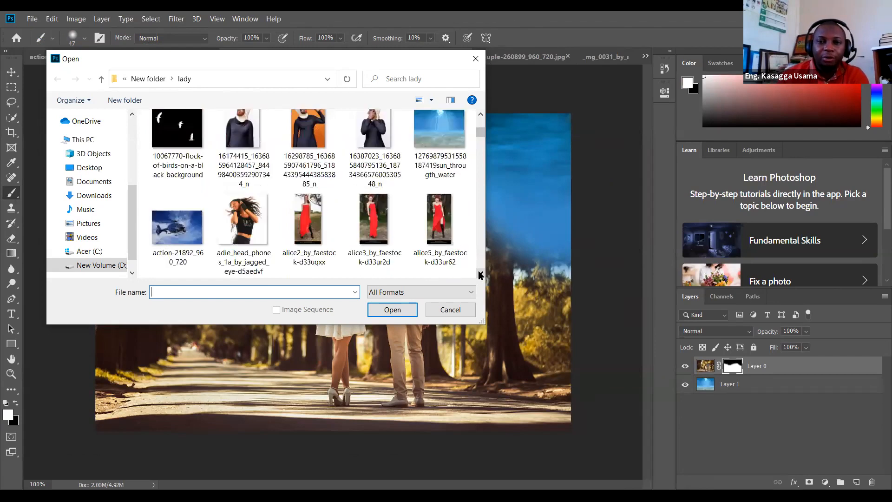
{"action": "left_click", "coordinate": [433, 133]}
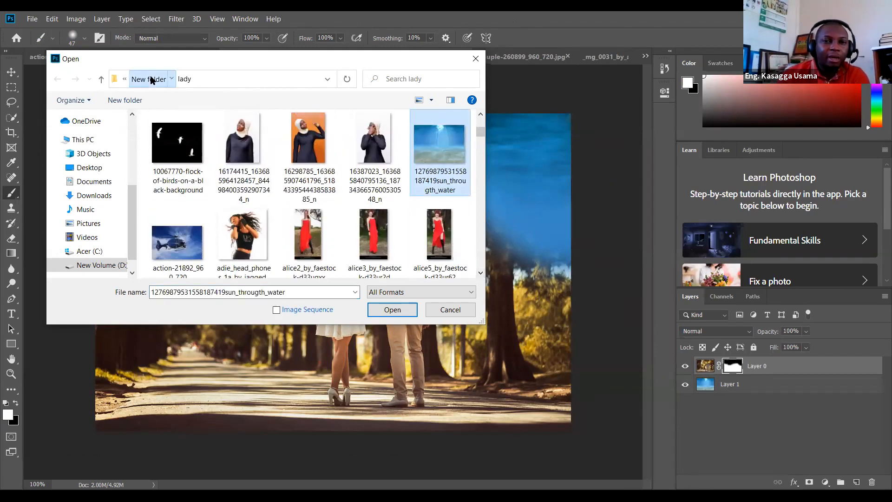
Step: Open the image bubbles_water_blue_light_air_60741_3840x2400 from the water folder
{"action": "left_click", "coordinate": [148, 79]}
{"action": "double_click", "coordinate": [183, 197]}
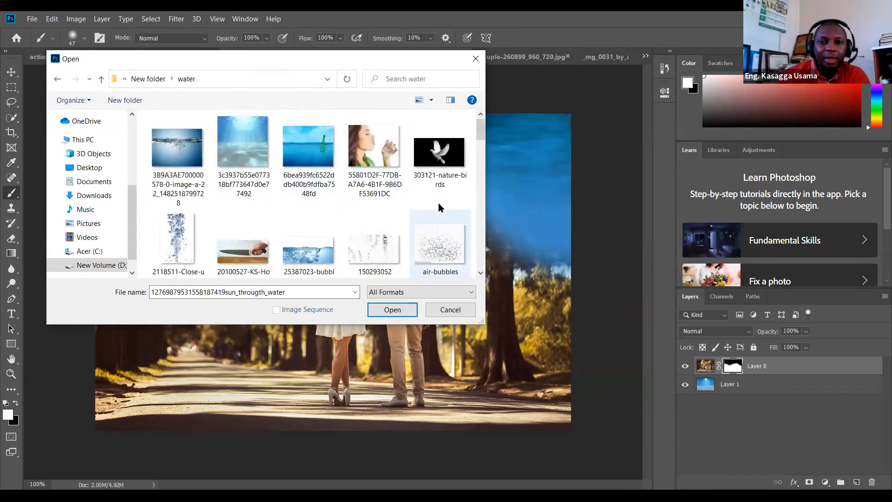
{"action": "left_click", "coordinate": [480, 274]}
{"action": "left_click", "coordinate": [480, 274]}
{"action": "left_click", "coordinate": [480, 274]}
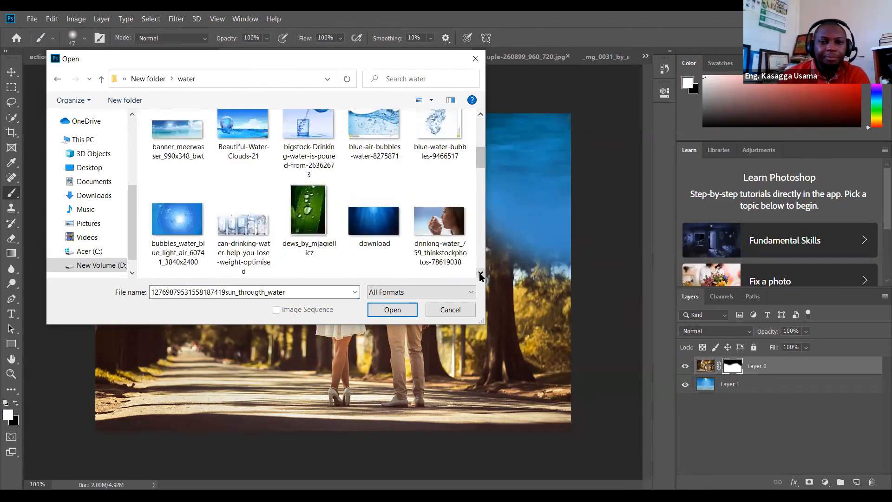
{"action": "left_click", "coordinate": [480, 274]}
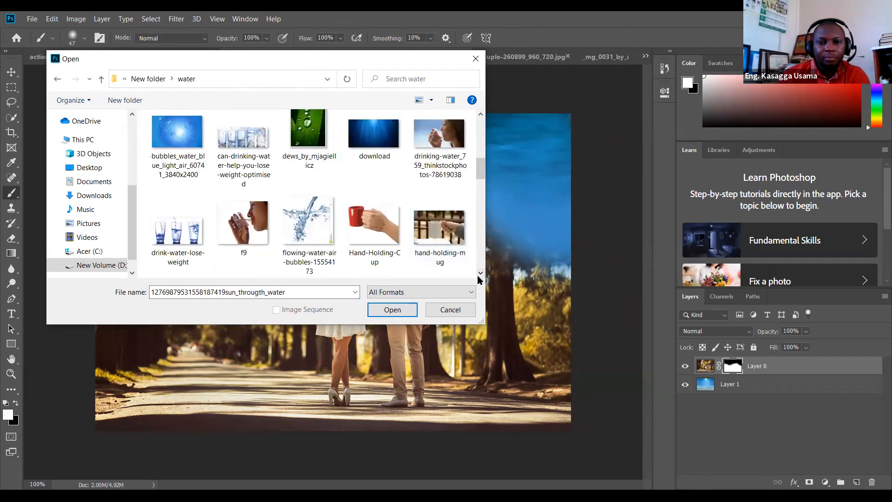
{"action": "left_click", "coordinate": [174, 132]}
{"action": "left_click", "coordinate": [405, 310]}
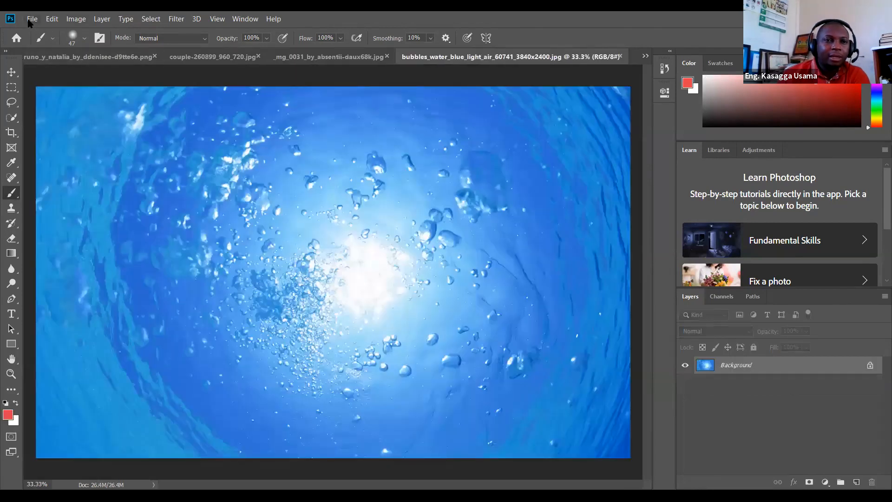
Step: Open the two red-dress photos 3 and 0889460b93217c28 together from the lady folder
{"action": "left_click", "coordinate": [31, 20]}
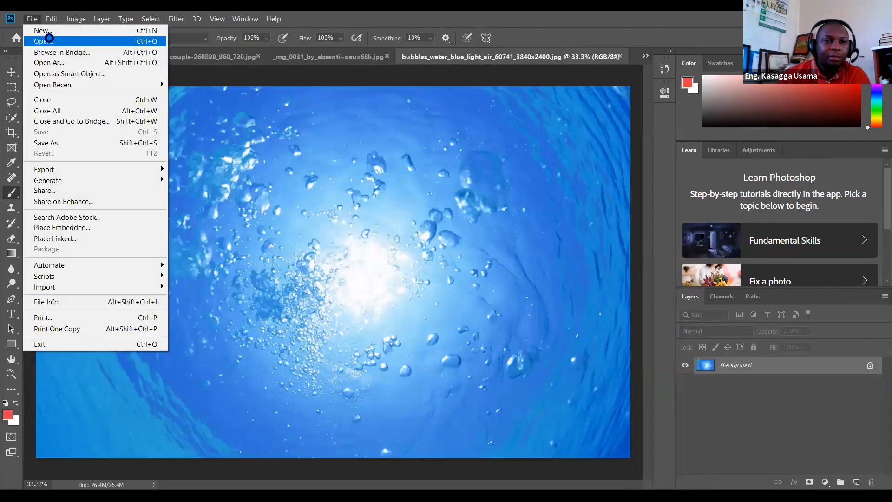
{"action": "left_click", "coordinate": [50, 41]}
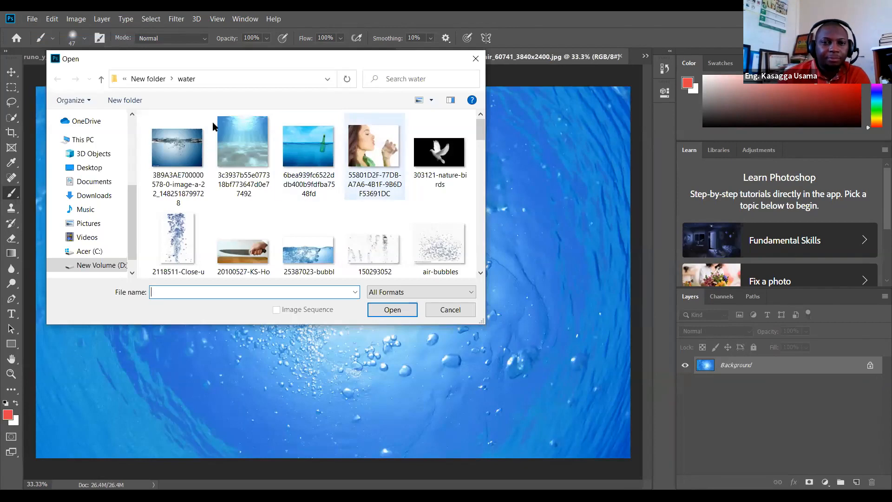
{"action": "left_click", "coordinate": [148, 78]}
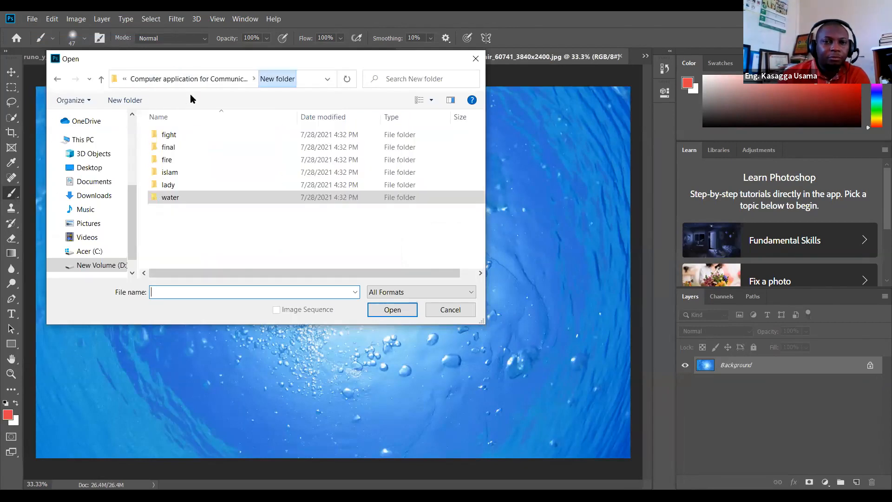
{"action": "double_click", "coordinate": [176, 186]}
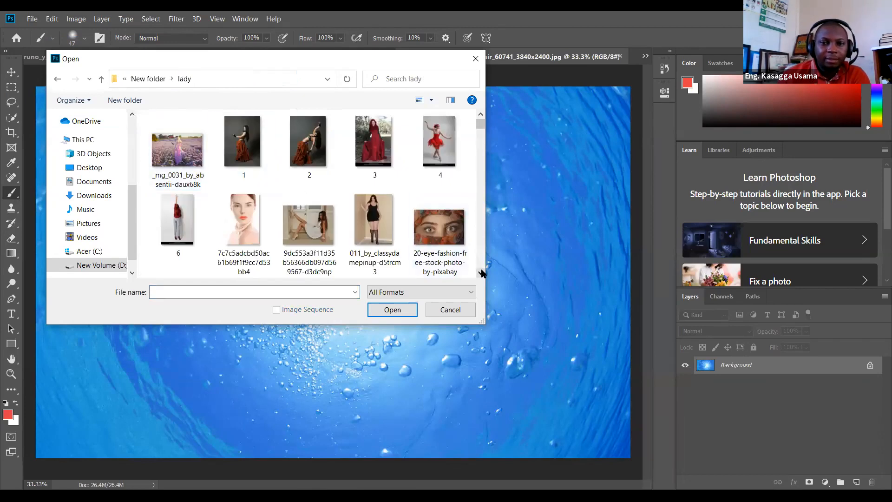
{"action": "left_click", "coordinate": [481, 273]}
{"action": "left_click", "coordinate": [368, 145]}
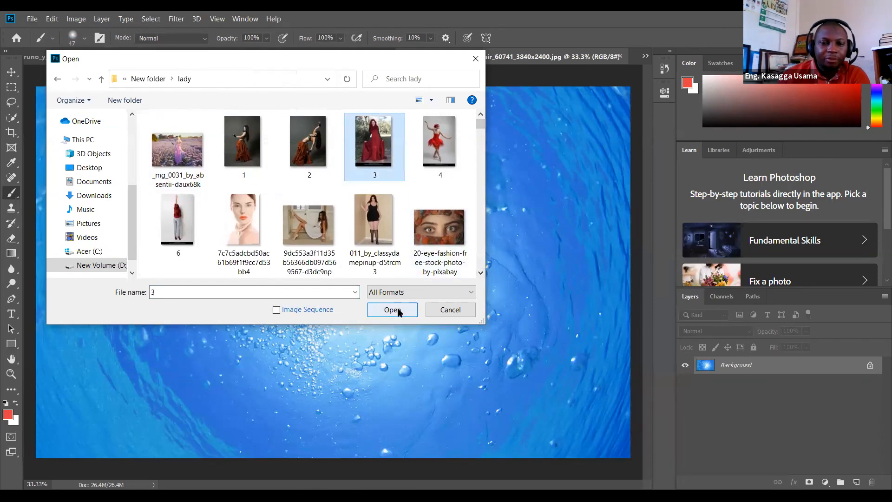
{"action": "left_click", "coordinate": [481, 275]}
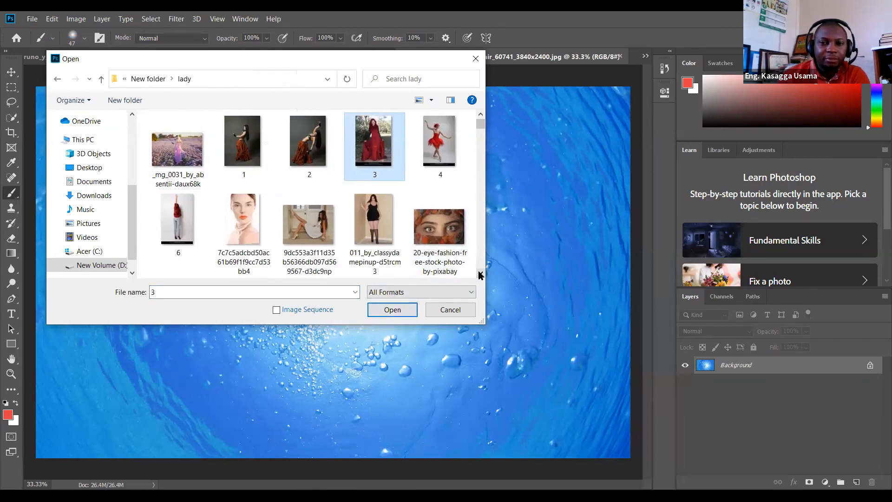
{"action": "left_click", "coordinate": [481, 275]}
{"action": "left_click", "coordinate": [480, 275]}
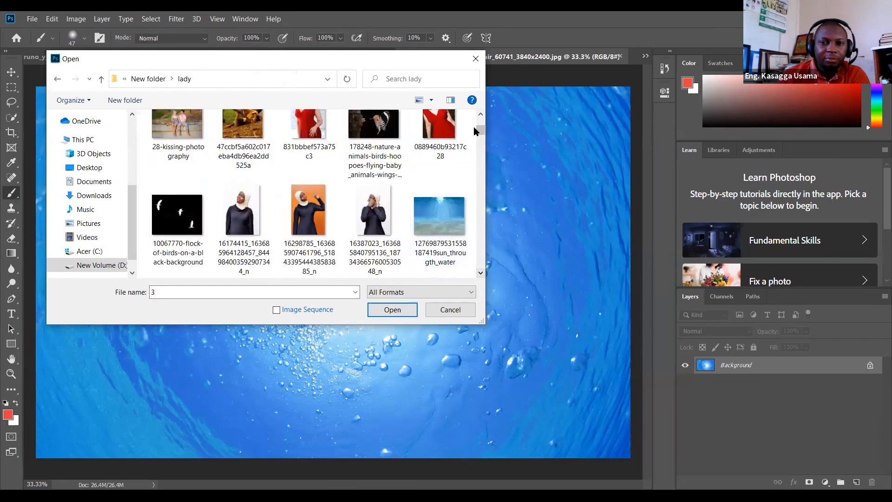
{"action": "left_click", "coordinate": [481, 114]}
{"action": "left_click", "coordinate": [442, 147], "text": "ctrl"}
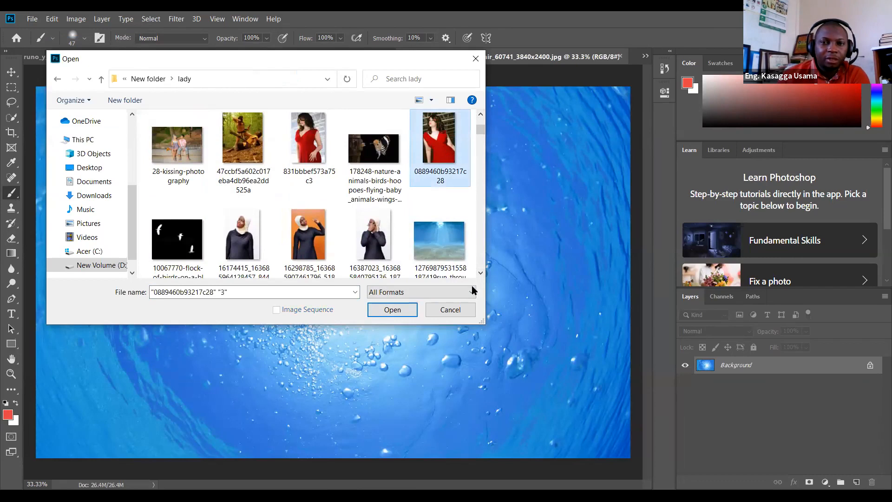
{"action": "left_click", "coordinate": [397, 313]}
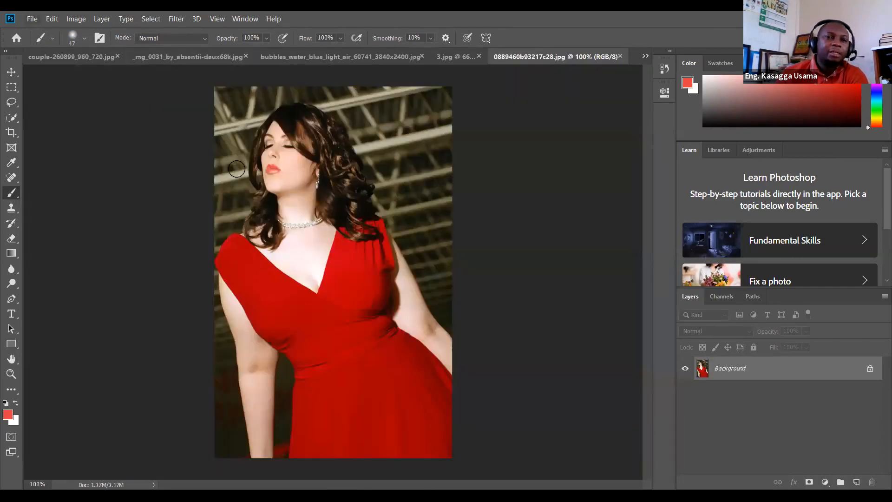
Step: Unlock the Background layer in 0889460b93217c28.jpg and in 3.jpg
{"action": "left_click", "coordinate": [870, 370]}
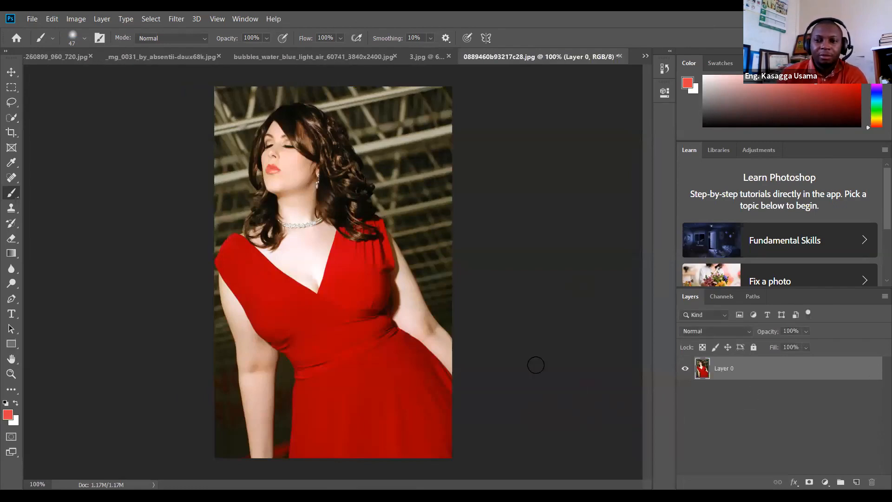
{"action": "left_click", "coordinate": [425, 57]}
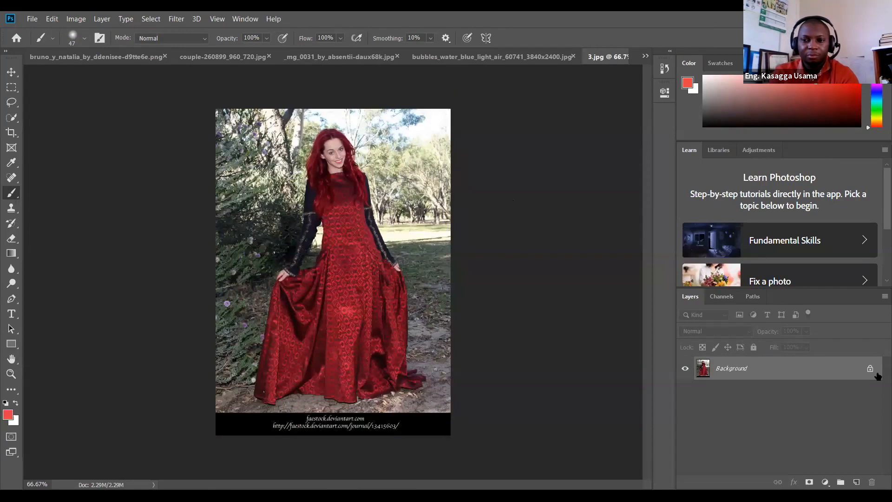
{"action": "left_click", "coordinate": [872, 369]}
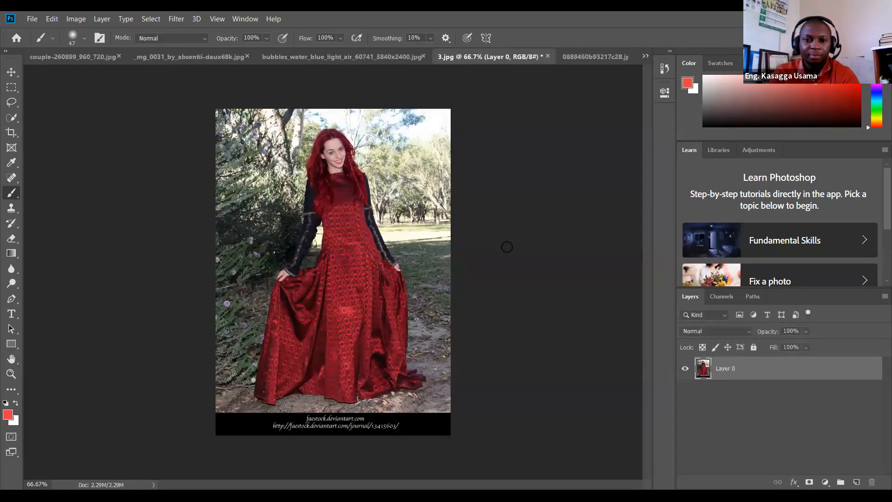
Step: Copy the whole photo in 3.jpg and paste it as a new layer into the bubbles water document
{"action": "key", "text": "ctrl+a"}
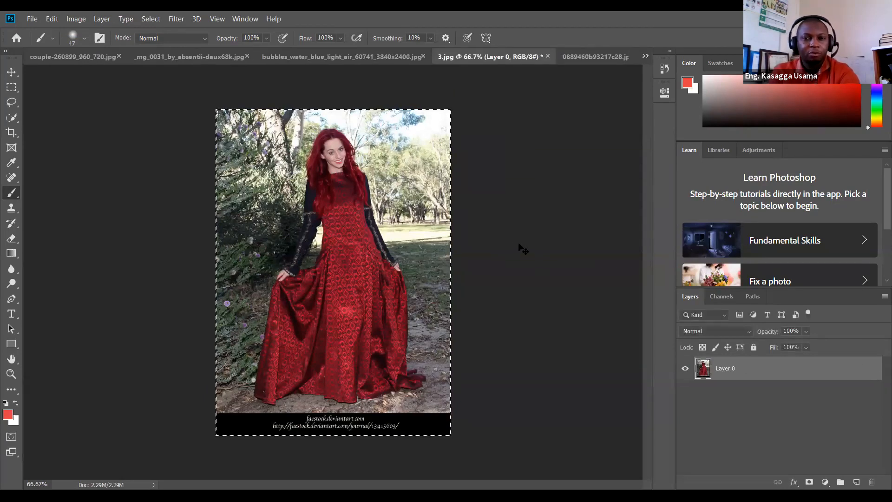
{"action": "left_click", "coordinate": [379, 56]}
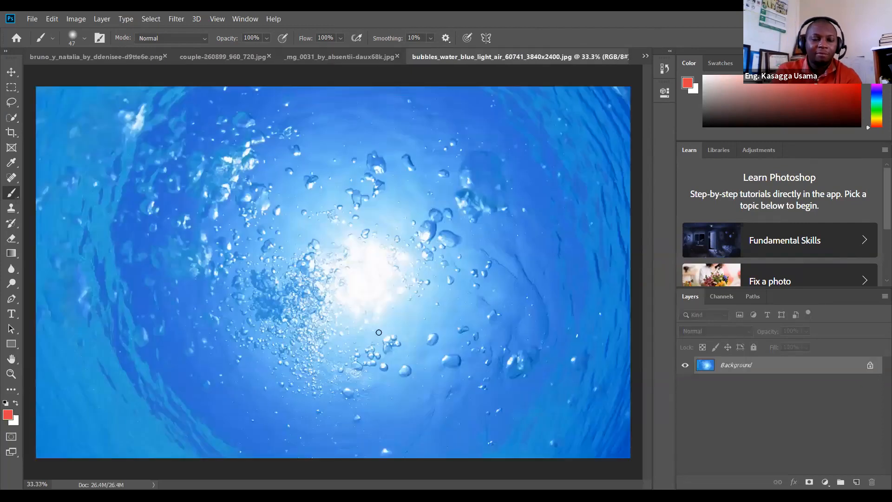
{"action": "key", "text": "ctrl+v"}
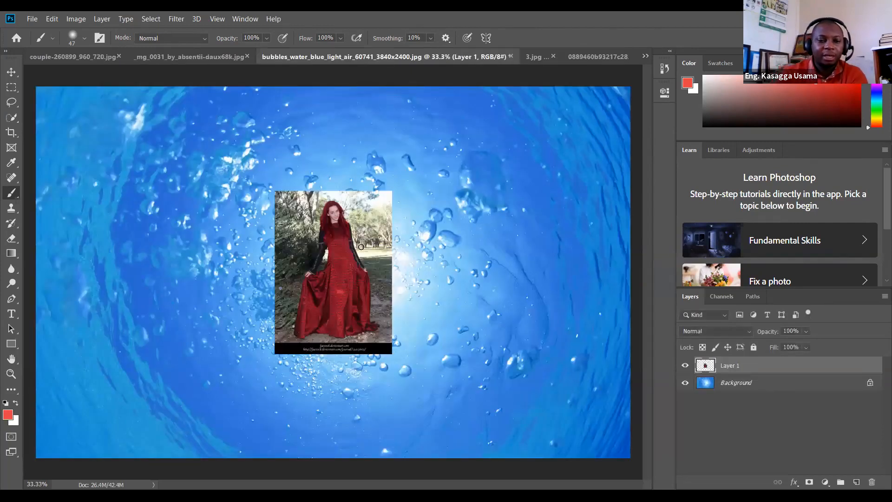
Step: Enlarge the pasted lady photo with Free Transform to about 242% width and 220% height, nearly filling the water image's height
{"action": "key", "text": "ctrl+t"}
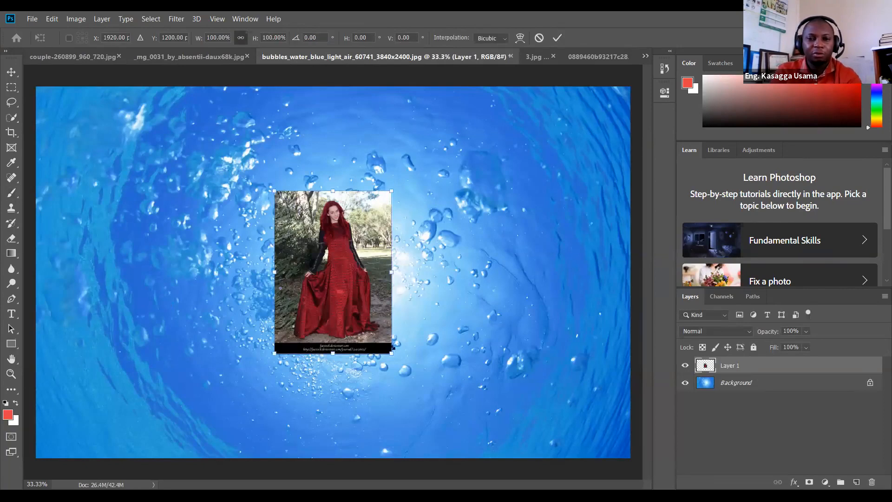
{"action": "left_click_drag", "start_coordinate": [392, 353], "coordinate": [400, 371]}
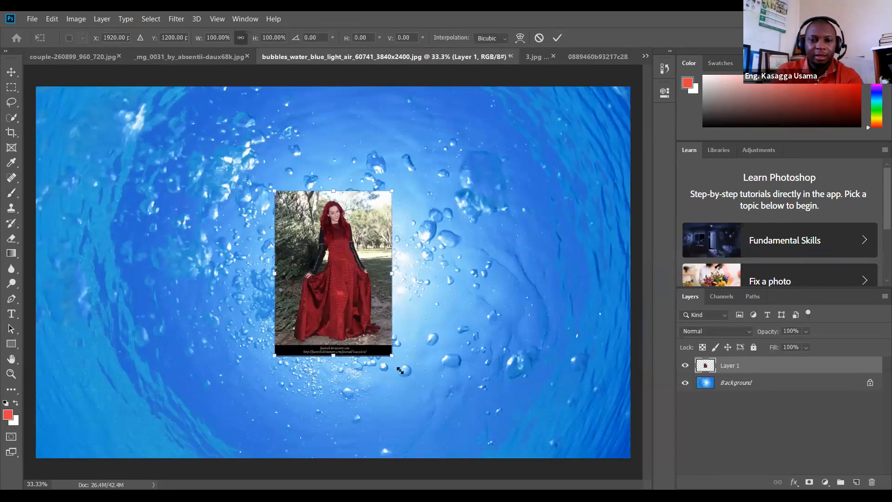
{"action": "left_click_drag", "start_coordinate": [445, 439], "coordinate": [445, 439]}
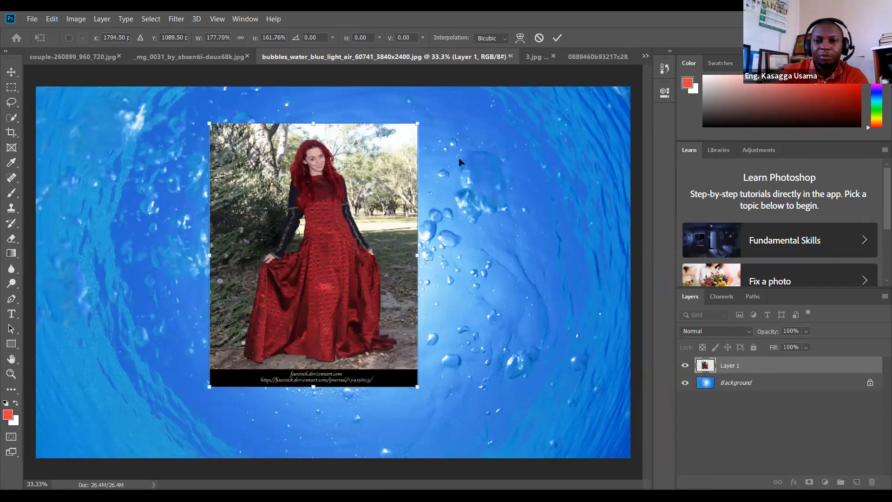
{"action": "left_click_drag", "start_coordinate": [484, 120], "coordinate": [493, 103]}
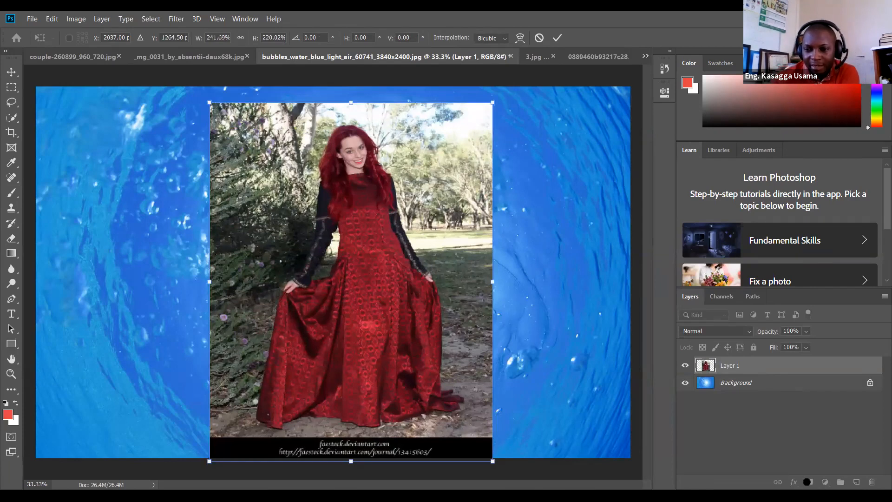
{"action": "key", "text": "b"}
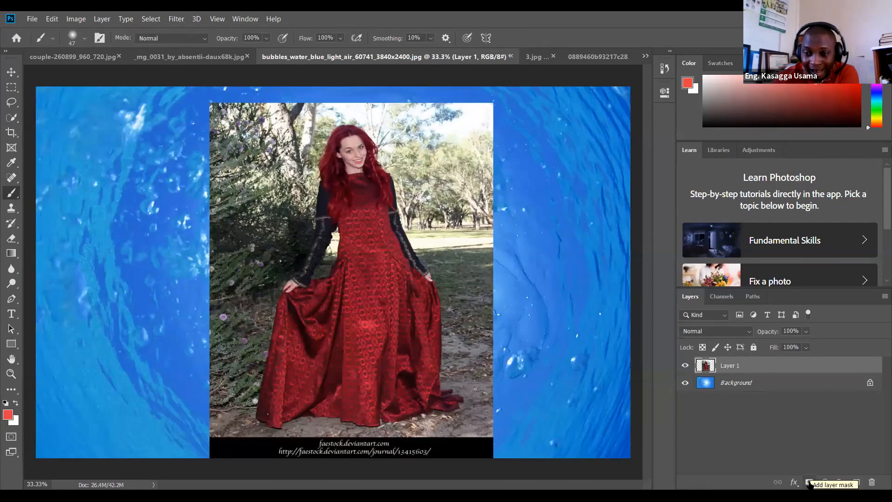
Step: Add a layer mask to Layer 1 and swap the brush's foreground colour to black
{"action": "left_click", "coordinate": [809, 483]}
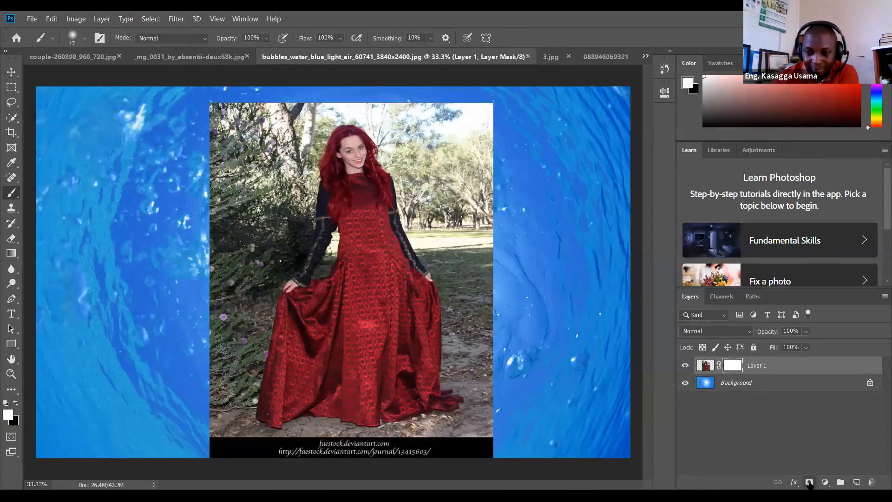
{"action": "left_click", "coordinate": [85, 38]}
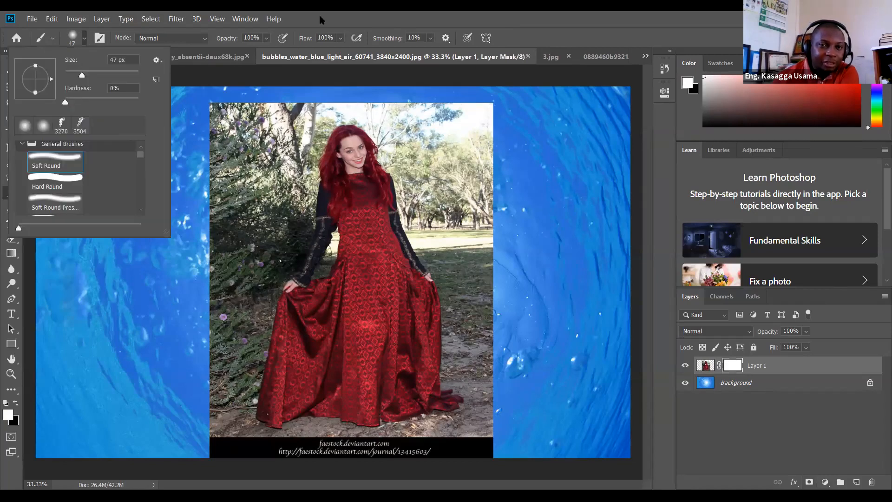
{"action": "left_click", "coordinate": [2, 212]}
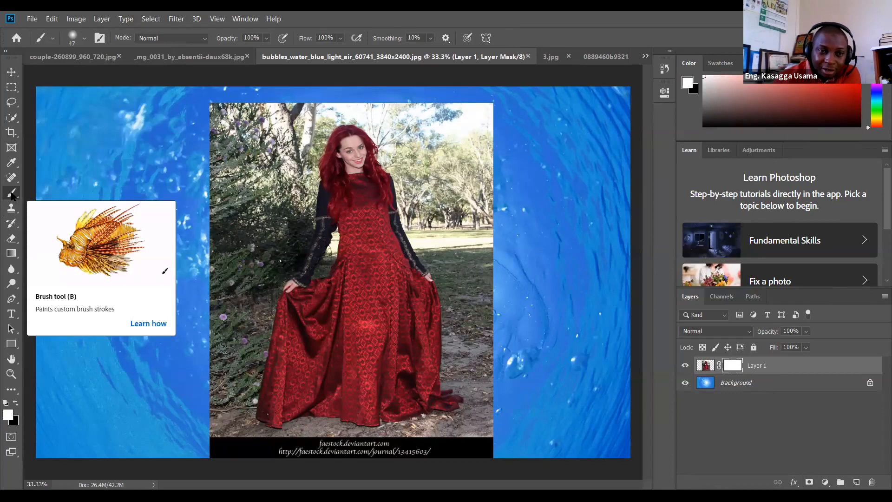
{"action": "left_click", "coordinate": [7, 415]}
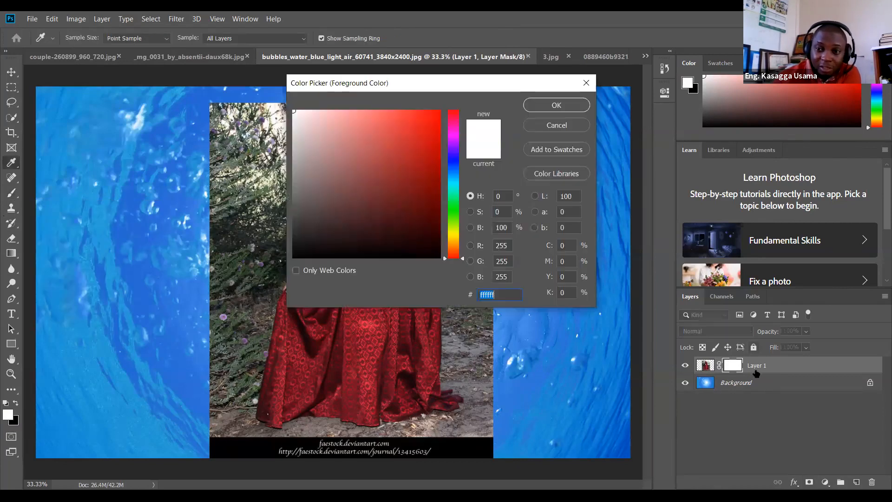
{"action": "left_click", "coordinate": [586, 82]}
{"action": "left_click", "coordinate": [16, 404]}
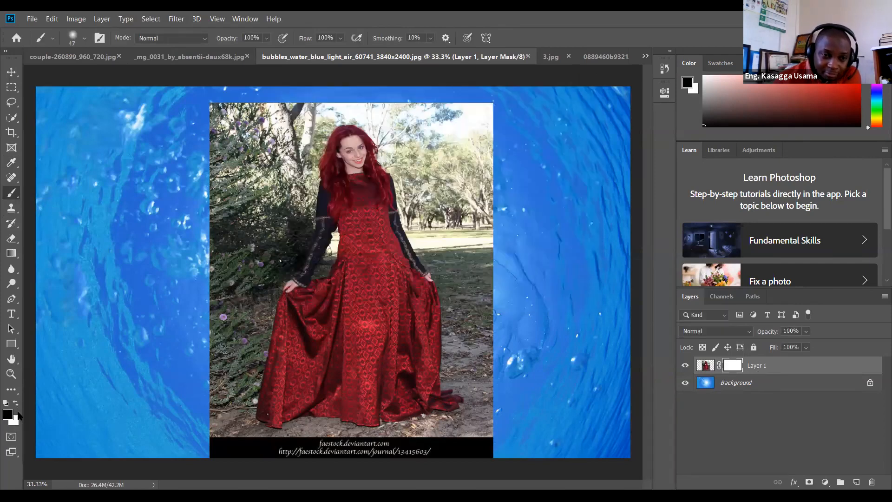
{"action": "left_click", "coordinate": [16, 404]}
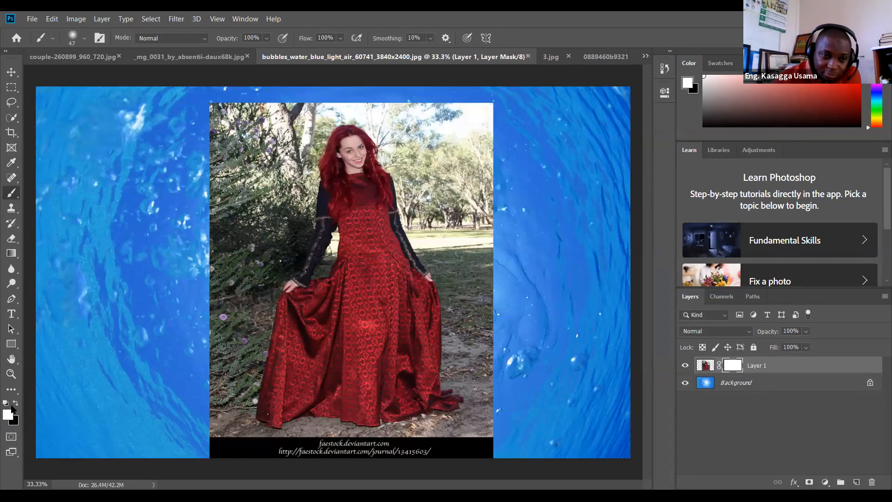
{"action": "left_click", "coordinate": [8, 413]}
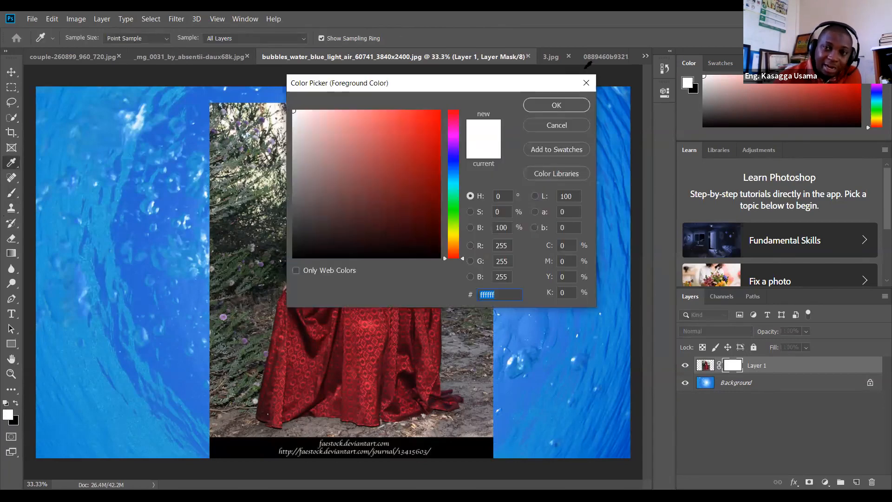
{"action": "left_click", "coordinate": [556, 125]}
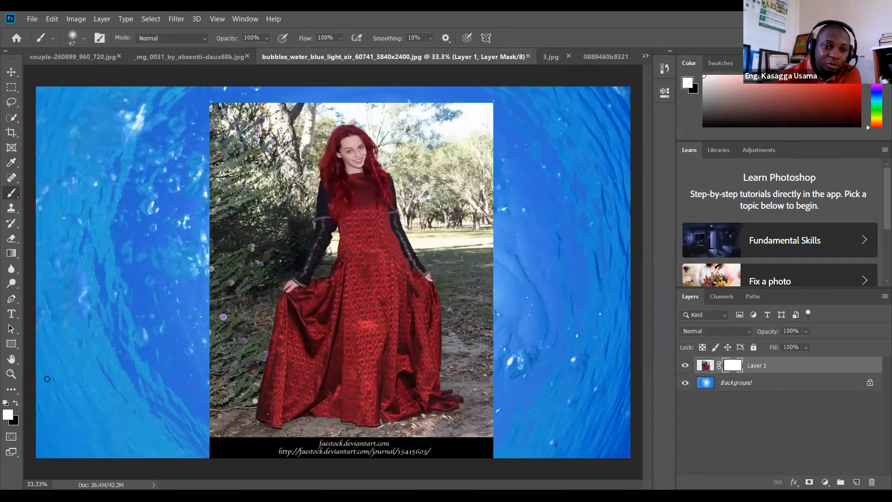
{"action": "left_click", "coordinate": [15, 404]}
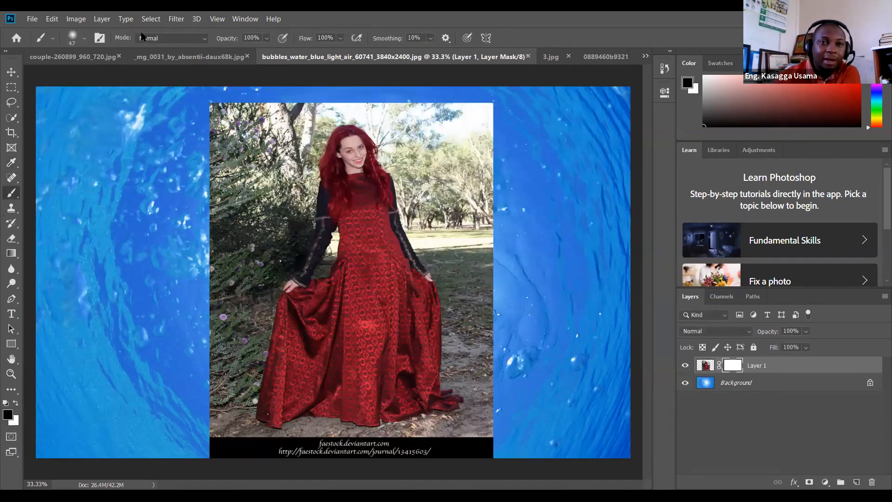
Step: Set the soft round brush to 354 px and paint black on the mask to hide the photo's outer edges
{"action": "right_click", "coordinate": [107, 81]}
{"action": "left_click", "coordinate": [101, 74]}
{"action": "left_click", "coordinate": [115, 74]}
{"action": "left_click", "coordinate": [126, 75]}
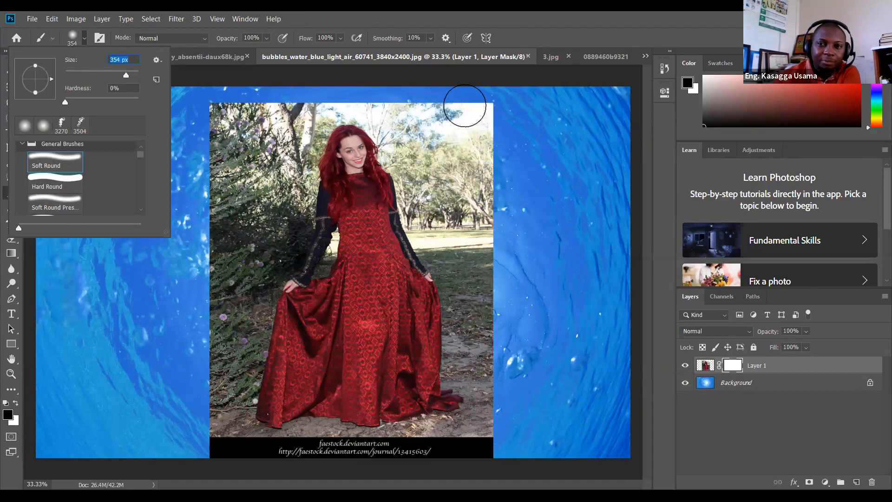
{"action": "mouse_move", "coordinate": [487, 110]}
{"action": "left_mouse_down"}
{"action": "mouse_move", "coordinate": [478, 100]}
{"action": "mouse_move", "coordinate": [364, 88]}
{"action": "mouse_move", "coordinate": [219, 135]}
{"action": "mouse_move", "coordinate": [211, 117]}
{"action": "mouse_move", "coordinate": [223, 243]}
{"action": "mouse_move", "coordinate": [218, 393]}
{"action": "mouse_move", "coordinate": [205, 355]}
{"action": "mouse_move", "coordinate": [205, 427]}
{"action": "mouse_move", "coordinate": [263, 467]}
{"action": "mouse_move", "coordinate": [418, 455]}
{"action": "mouse_move", "coordinate": [288, 423]}
{"action": "mouse_move", "coordinate": [303, 444]}
{"action": "mouse_move", "coordinate": [458, 455]}
{"action": "mouse_move", "coordinate": [329, 431]}
{"action": "left_mouse_up"}
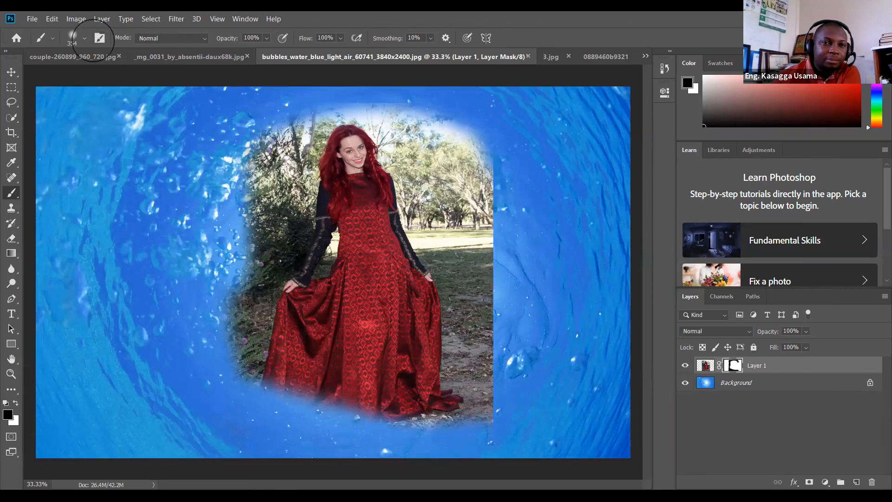
Step: Enlarge the brush to 464 px and mask out the garden and lower dress, leaving the lady's upper body in an oval
{"action": "left_click", "coordinate": [84, 38]}
{"action": "left_click_drag", "start_coordinate": [123, 75], "coordinate": [131, 75]}
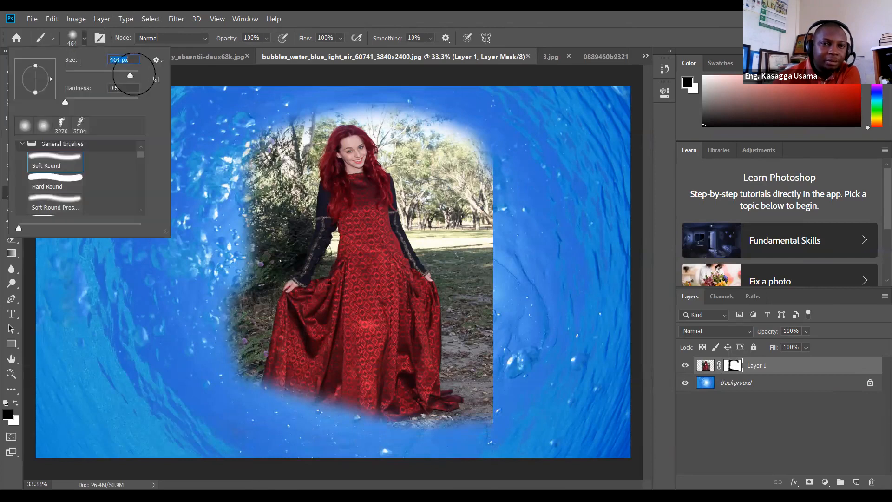
{"action": "mouse_move", "coordinate": [339, 424]}
{"action": "left_mouse_down"}
{"action": "mouse_move", "coordinate": [489, 274]}
{"action": "mouse_move", "coordinate": [514, 194]}
{"action": "mouse_move", "coordinate": [509, 403]}
{"action": "mouse_move", "coordinate": [414, 443]}
{"action": "mouse_move", "coordinate": [529, 341]}
{"action": "mouse_move", "coordinate": [544, 219]}
{"action": "mouse_move", "coordinate": [500, 115]}
{"action": "mouse_move", "coordinate": [550, 368]}
{"action": "mouse_move", "coordinate": [509, 427]}
{"action": "mouse_move", "coordinate": [502, 339]}
{"action": "mouse_move", "coordinate": [470, 407]}
{"action": "mouse_move", "coordinate": [498, 342]}
{"action": "mouse_move", "coordinate": [490, 184]}
{"action": "mouse_move", "coordinate": [436, 117]}
{"action": "mouse_move", "coordinate": [376, 91]}
{"action": "mouse_move", "coordinate": [302, 105]}
{"action": "mouse_move", "coordinate": [267, 171]}
{"action": "mouse_move", "coordinate": [250, 279]}
{"action": "mouse_move", "coordinate": [261, 339]}
{"action": "mouse_move", "coordinate": [300, 389]}
{"action": "mouse_move", "coordinate": [386, 410]}
{"action": "mouse_move", "coordinate": [450, 335]}
{"action": "mouse_move", "coordinate": [479, 219]}
{"action": "mouse_move", "coordinate": [471, 151]}
{"action": "mouse_move", "coordinate": [422, 100]}
{"action": "mouse_move", "coordinate": [372, 85]}
{"action": "mouse_move", "coordinate": [446, 160]}
{"action": "mouse_move", "coordinate": [458, 263]}
{"action": "mouse_move", "coordinate": [402, 365]}
{"action": "mouse_move", "coordinate": [303, 387]}
{"action": "mouse_move", "coordinate": [243, 309]}
{"action": "mouse_move", "coordinate": [229, 237]}
{"action": "mouse_move", "coordinate": [284, 143]}
{"action": "mouse_move", "coordinate": [282, 230]}
{"action": "mouse_move", "coordinate": [308, 317]}
{"action": "mouse_move", "coordinate": [415, 381]}
{"action": "mouse_move", "coordinate": [495, 341]}
{"action": "mouse_move", "coordinate": [431, 373]}
{"action": "mouse_move", "coordinate": [297, 328]}
{"action": "left_mouse_up"}
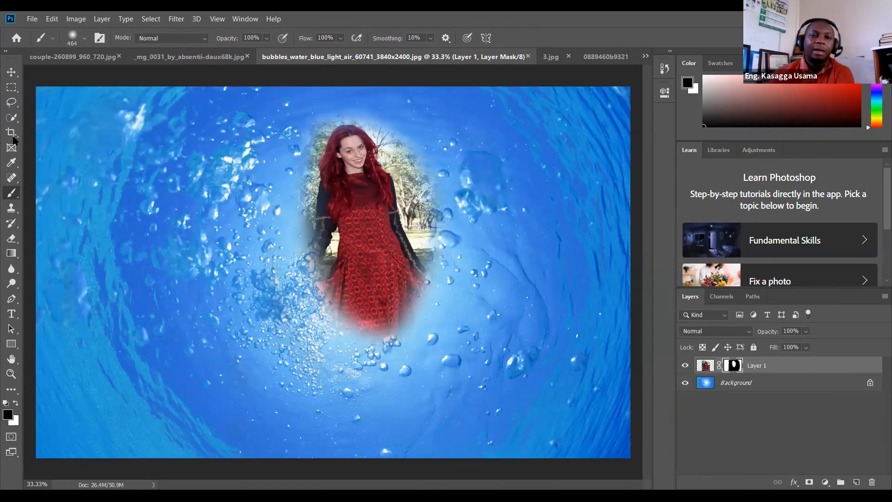
Step: Enlarge the masked lady layer with Free Transform and position her near the canvas centre, reaching the lower edge
{"action": "left_click", "coordinate": [11, 72]}
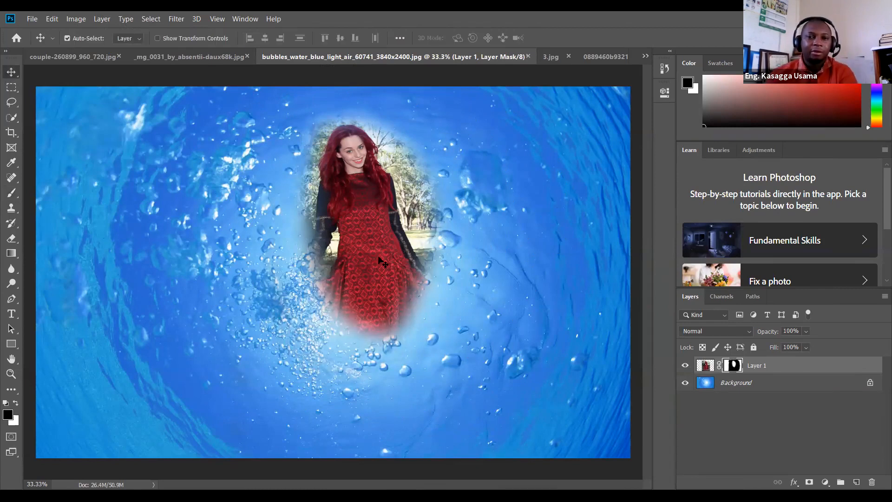
{"action": "key", "text": "ctrl+t"}
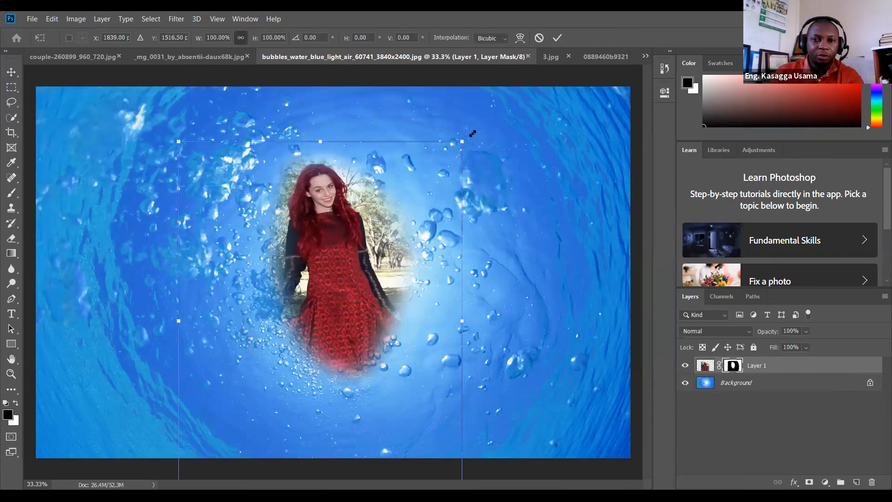
{"action": "left_click_drag", "start_coordinate": [379, 202], "coordinate": [223, 354]}
{"action": "left_click_drag", "start_coordinate": [305, 293], "coordinate": [466, 150]}
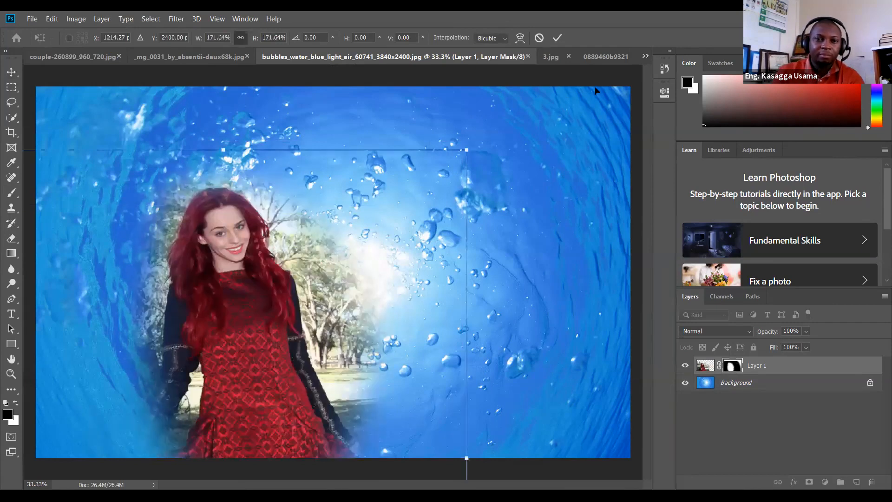
{"action": "key", "text": "Return"}
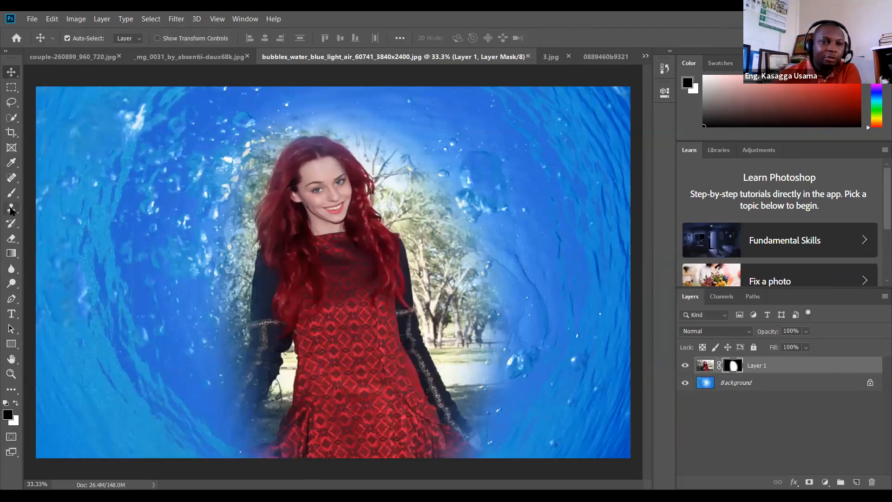
Step: Paint black on the mask to hide the lower dress, the hands and the trees beside the lady's waist
{"action": "key", "text": "b"}
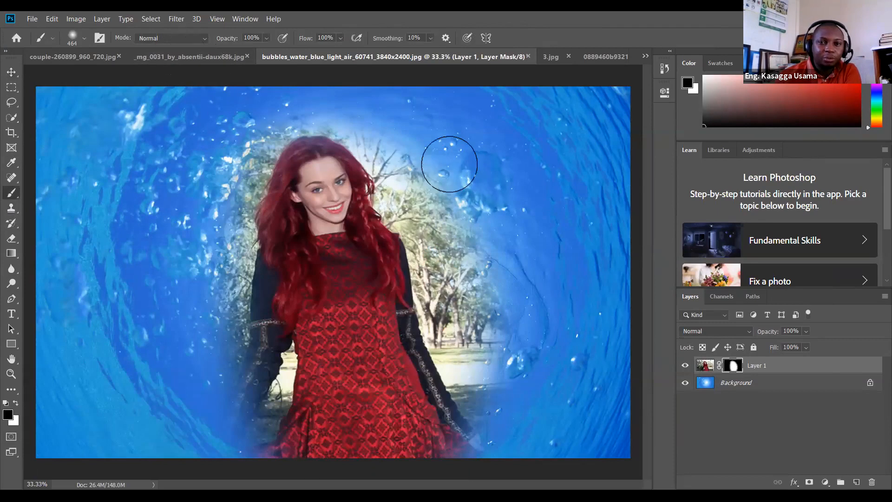
{"action": "mouse_move", "coordinate": [509, 276]}
{"action": "left_mouse_down"}
{"action": "mouse_move", "coordinate": [437, 459]}
{"action": "mouse_move", "coordinate": [163, 298]}
{"action": "mouse_move", "coordinate": [350, 435]}
{"action": "mouse_move", "coordinate": [528, 216]}
{"action": "mouse_move", "coordinate": [368, 414]}
{"action": "mouse_move", "coordinate": [153, 288]}
{"action": "mouse_move", "coordinate": [465, 319]}
{"action": "mouse_move", "coordinate": [352, 388]}
{"action": "mouse_move", "coordinate": [432, 298]}
{"action": "left_mouse_up"}
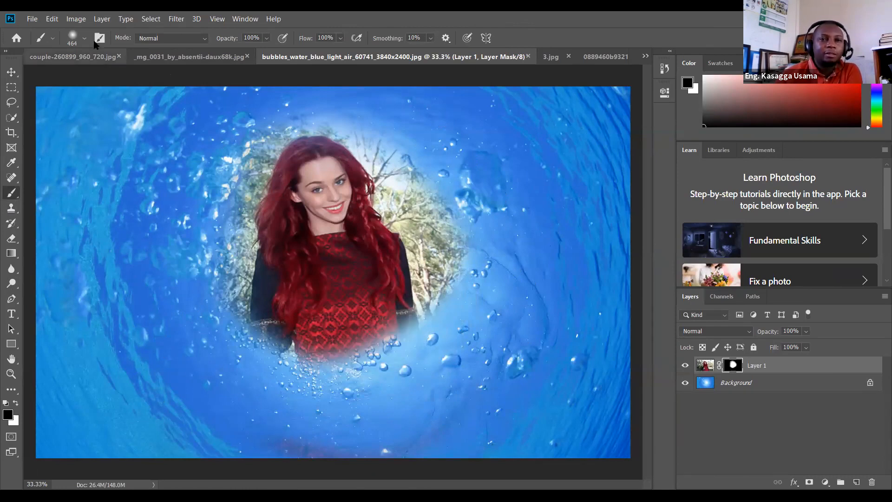
Step: Copy the whole photo in 0889460b93217c28.jpg and paste it as a new layer into the _mg_0031_by_absentii-daux68k.jpg flower field document
{"action": "left_click", "coordinate": [550, 57]}
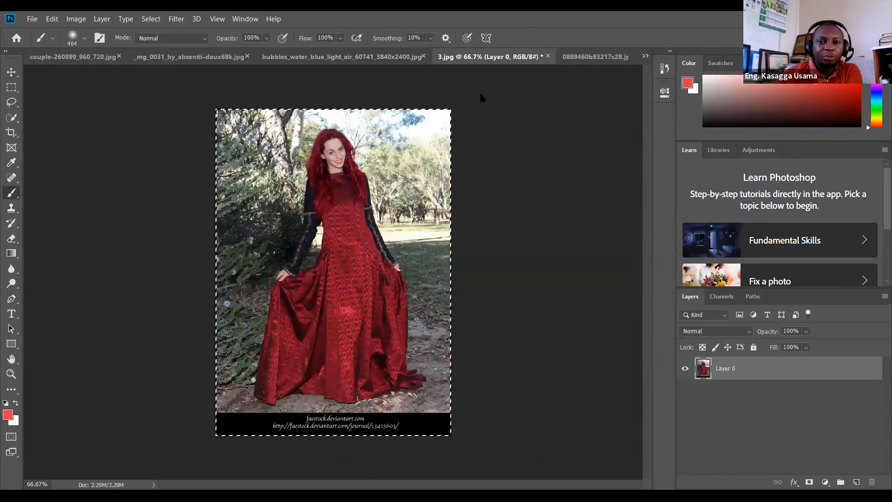
{"action": "left_click", "coordinate": [597, 60]}
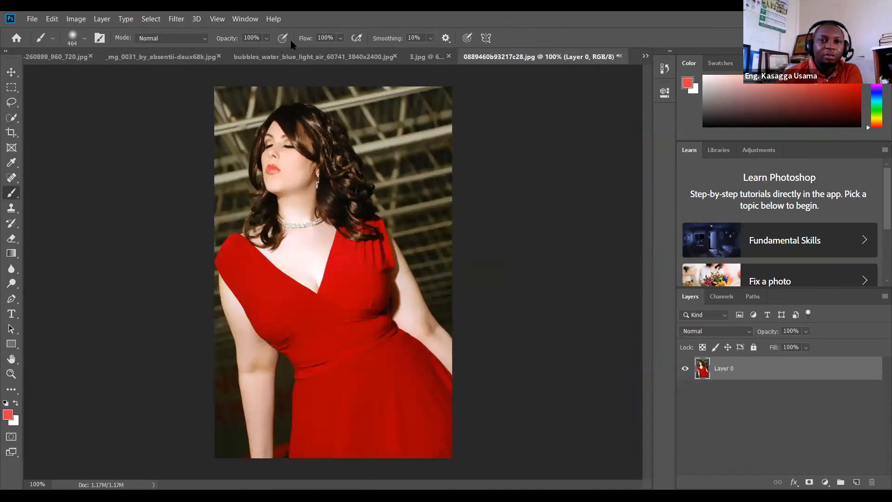
{"action": "left_click", "coordinate": [185, 57]}
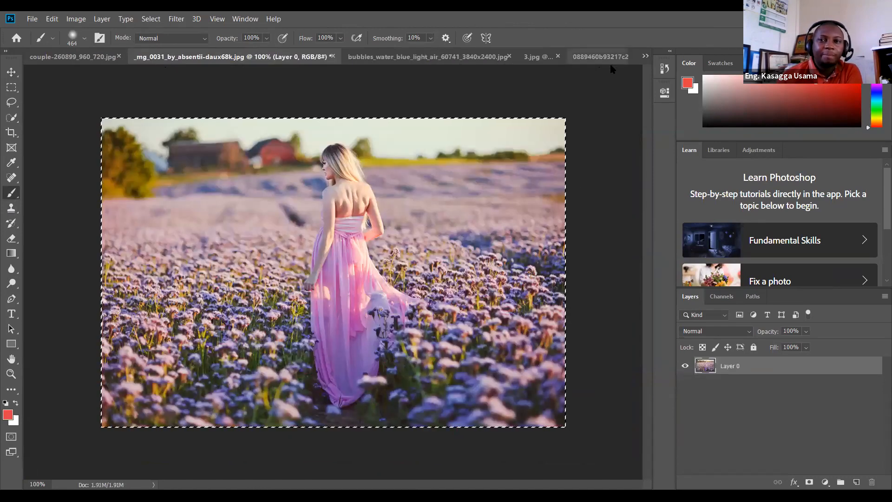
{"action": "left_click", "coordinate": [600, 57]}
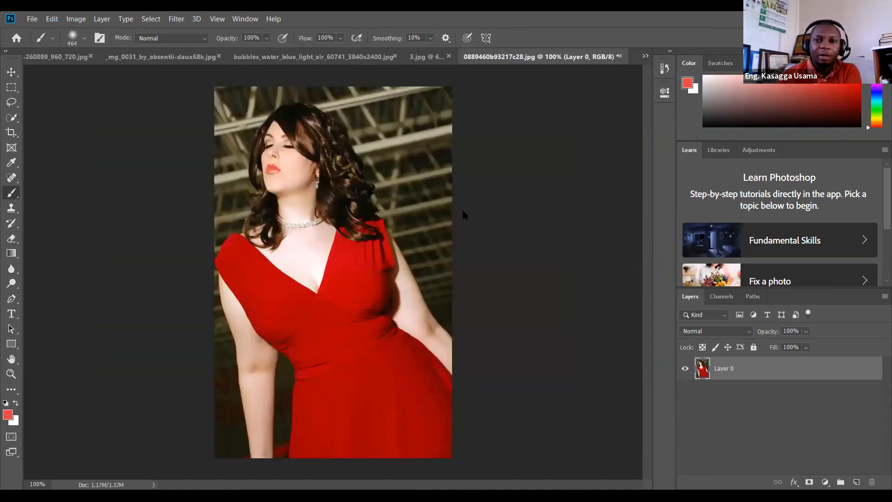
{"action": "key", "text": "ctrl+a"}
{"action": "left_click_drag", "start_coordinate": [439, 246], "coordinate": [537, 235]}
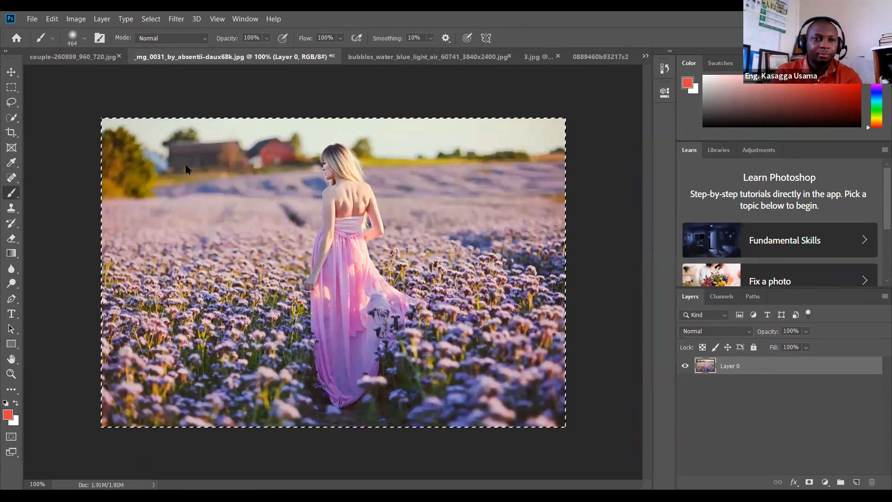
{"action": "left_click_drag", "start_coordinate": [533, 125], "coordinate": [532, 127]}
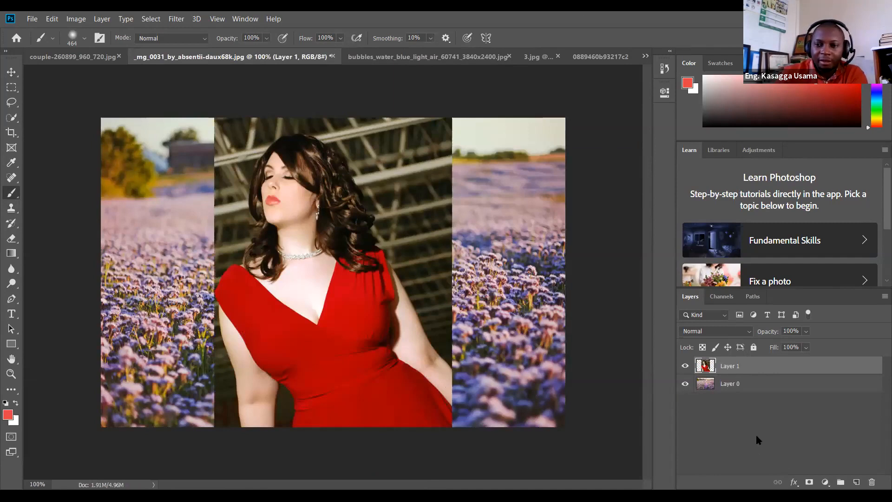
Step: Add a layer mask to Layer 1 and paint out the backdrop around the dark-haired woman with a black 322 px brush
{"action": "left_click", "coordinate": [808, 483]}
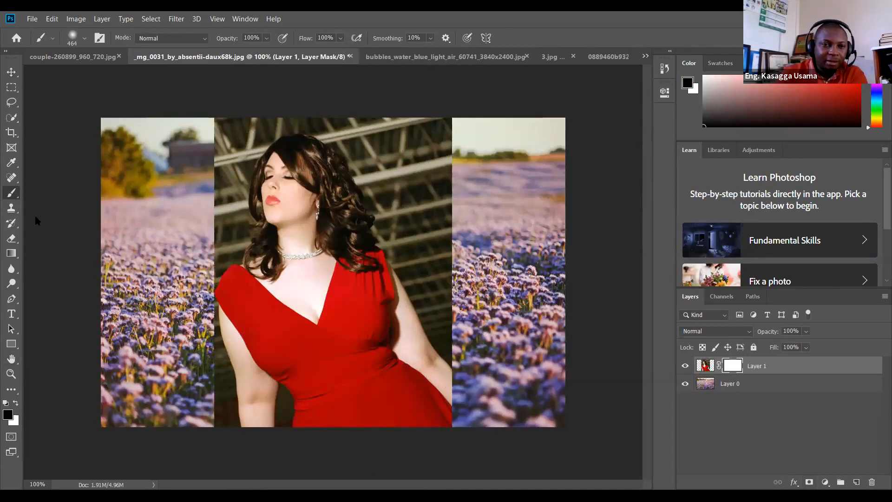
{"action": "left_click", "coordinate": [85, 38]}
{"action": "left_click", "coordinate": [112, 71]}
{"action": "left_click", "coordinate": [125, 73]}
{"action": "mouse_move", "coordinate": [458, 170]}
{"action": "left_mouse_down"}
{"action": "mouse_move", "coordinate": [421, 118]}
{"action": "mouse_move", "coordinate": [468, 192]}
{"action": "mouse_move", "coordinate": [466, 152]}
{"action": "mouse_move", "coordinate": [400, 93]}
{"action": "left_mouse_up"}
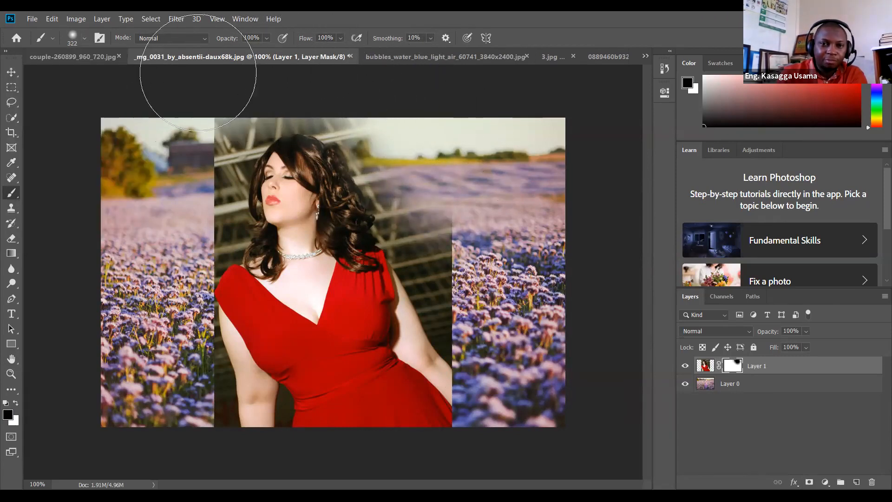
{"action": "mouse_move", "coordinate": [172, 122]}
{"action": "left_mouse_down"}
{"action": "mouse_move", "coordinate": [148, 226]}
{"action": "mouse_move", "coordinate": [153, 143]}
{"action": "mouse_move", "coordinate": [162, 333]}
{"action": "mouse_move", "coordinate": [224, 441]}
{"action": "mouse_move", "coordinate": [169, 283]}
{"action": "mouse_move", "coordinate": [158, 155]}
{"action": "mouse_move", "coordinate": [84, 241]}
{"action": "mouse_move", "coordinate": [175, 110]}
{"action": "mouse_move", "coordinate": [163, 159]}
{"action": "mouse_move", "coordinate": [182, 331]}
{"action": "mouse_move", "coordinate": [251, 395]}
{"action": "mouse_move", "coordinate": [552, 275]}
{"action": "mouse_move", "coordinate": [409, 441]}
{"action": "mouse_move", "coordinate": [358, 386]}
{"action": "mouse_move", "coordinate": [531, 242]}
{"action": "mouse_move", "coordinate": [455, 196]}
{"action": "mouse_move", "coordinate": [477, 323]}
{"action": "mouse_move", "coordinate": [422, 135]}
{"action": "mouse_move", "coordinate": [528, 448]}
{"action": "left_mouse_up"}
Step: Move the masked woman to the right side of the flower field, beside the lady in the pink dress
{"action": "left_click", "coordinate": [12, 72]}
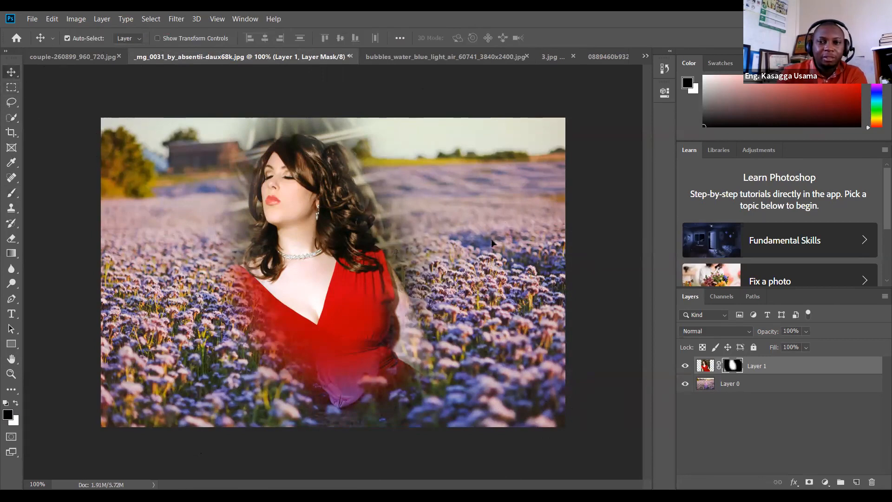
{"action": "left_click_drag", "start_coordinate": [303, 254], "coordinate": [504, 257]}
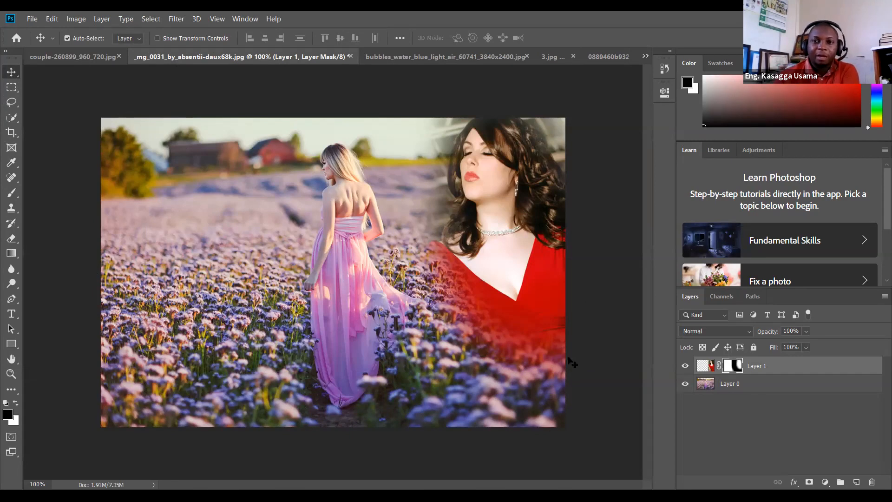
Step: Check the blended bubbles water document and switch to the original lady photo in 3.jpg
{"action": "left_click", "coordinate": [420, 57]}
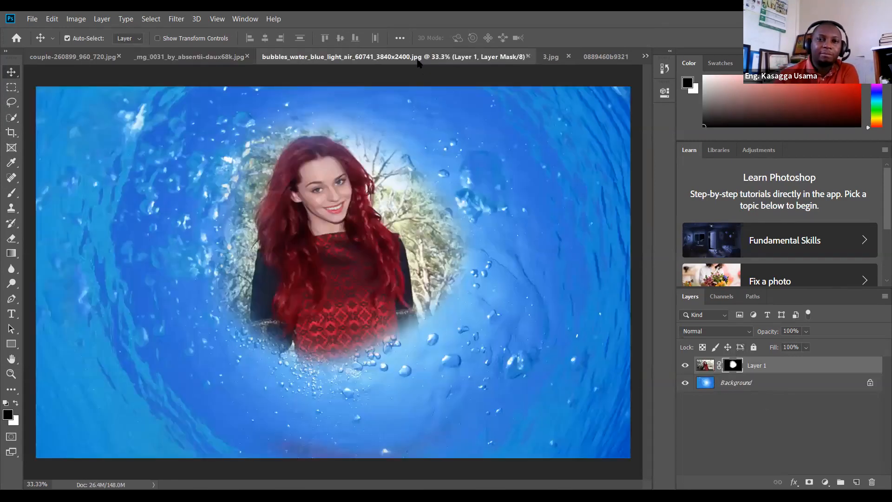
{"action": "left_click", "coordinate": [552, 58]}
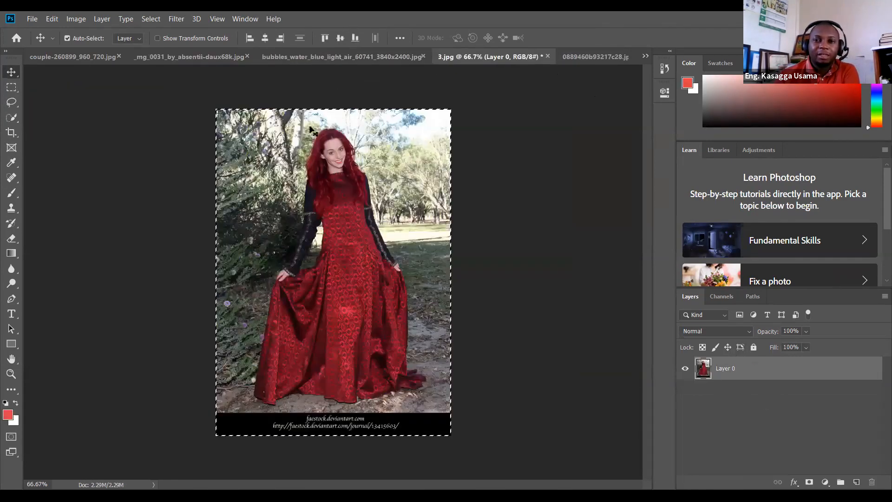
{"action": "left_click", "coordinate": [188, 56]}
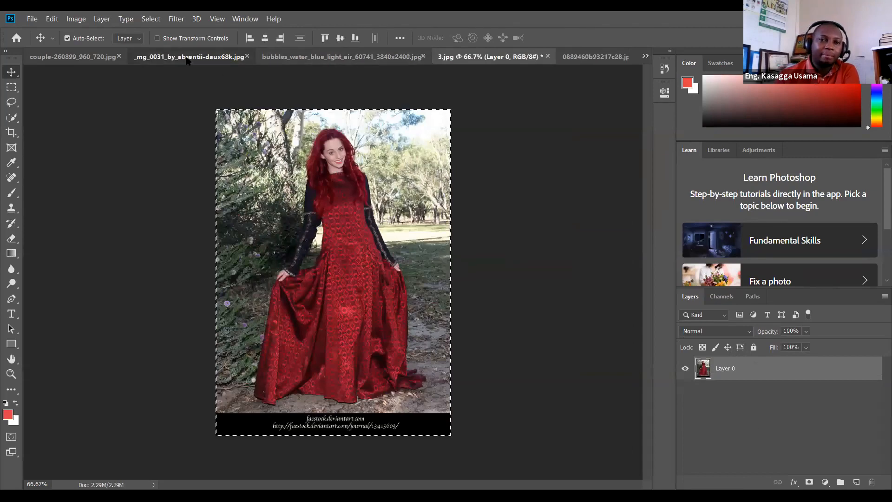
{"action": "left_click", "coordinate": [84, 58]}
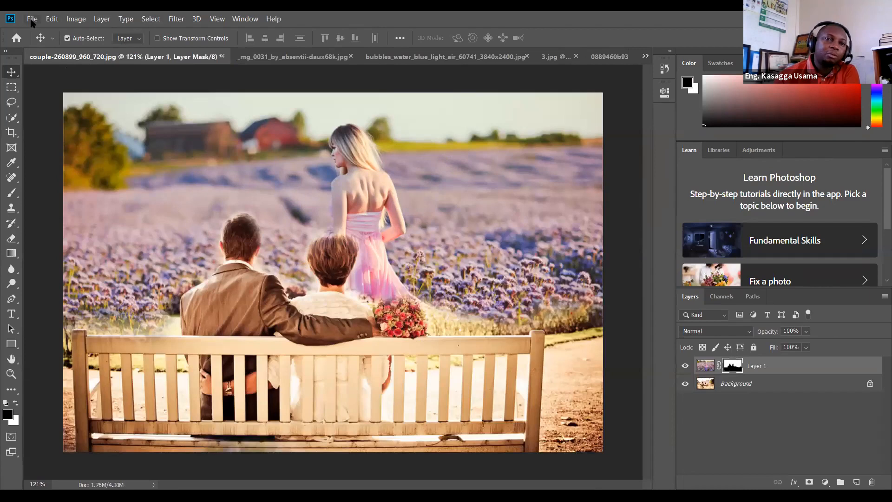
{"action": "left_click", "coordinate": [32, 20]}
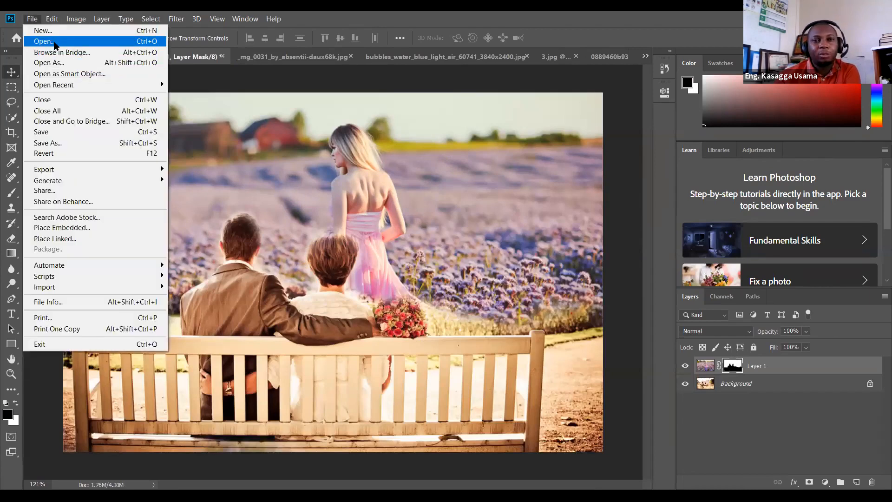
{"action": "left_click", "coordinate": [44, 41]}
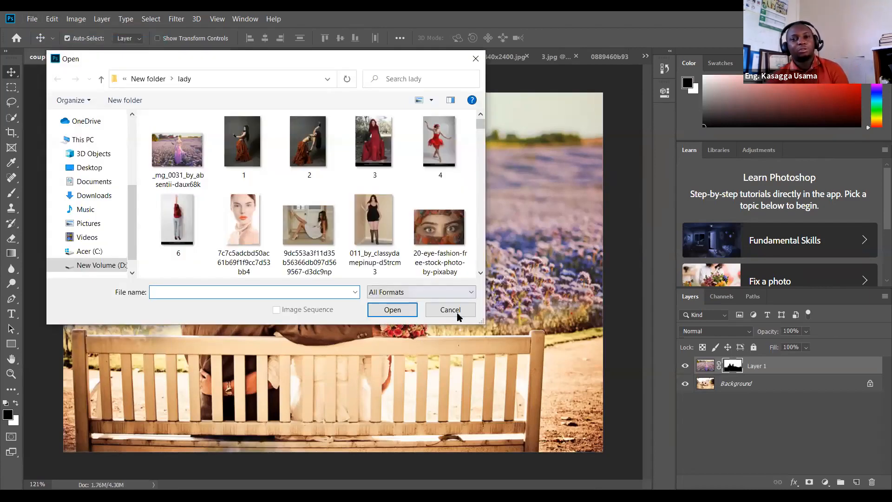
{"action": "left_click", "coordinate": [456, 313]}
Step: Create a white RGB document of 512 by 800 pixels at 72 pixels/inch and unlock its background layer
{"action": "left_click", "coordinate": [33, 19]}
{"action": "left_click", "coordinate": [44, 31]}
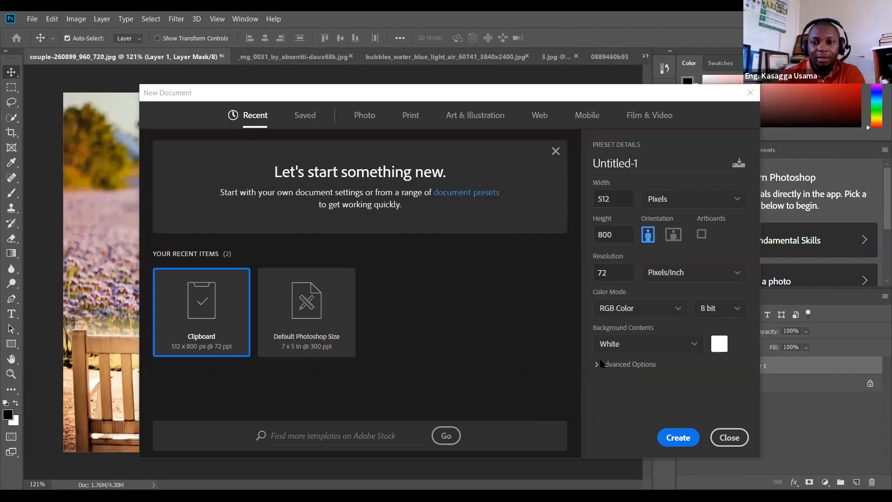
{"action": "left_click", "coordinate": [679, 437]}
{"action": "left_click", "coordinate": [870, 369]}
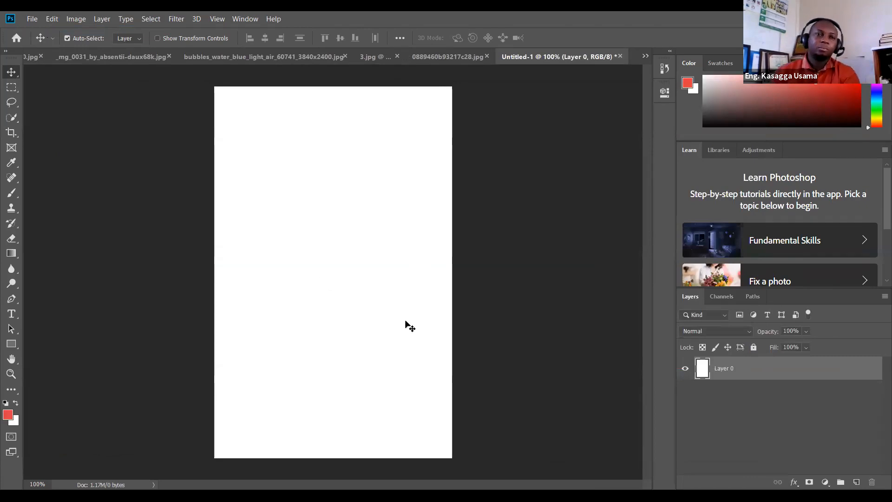
Step: Create a new white print document from the A4 preset, 210 x 297 mm at 300 pixels/inch
{"action": "left_click", "coordinate": [29, 19]}
{"action": "left_click", "coordinate": [39, 31]}
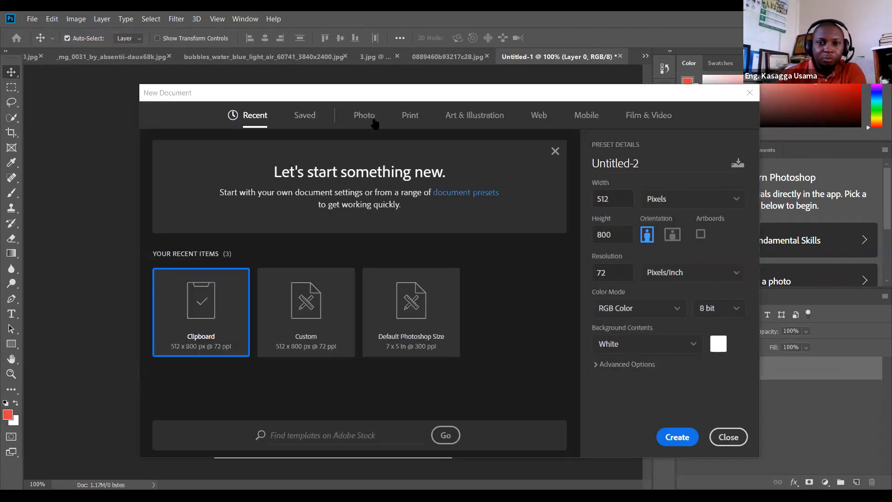
{"action": "left_click", "coordinate": [419, 128]}
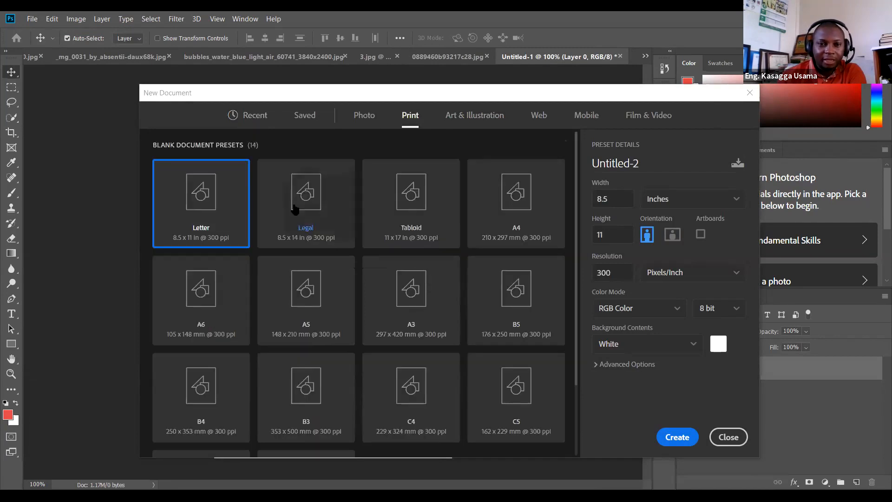
{"action": "left_click", "coordinate": [510, 215]}
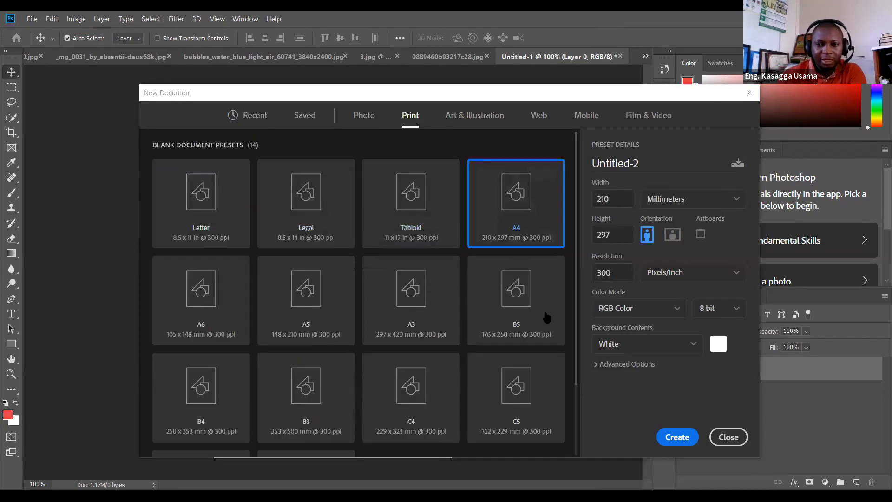
{"action": "left_click", "coordinate": [686, 436]}
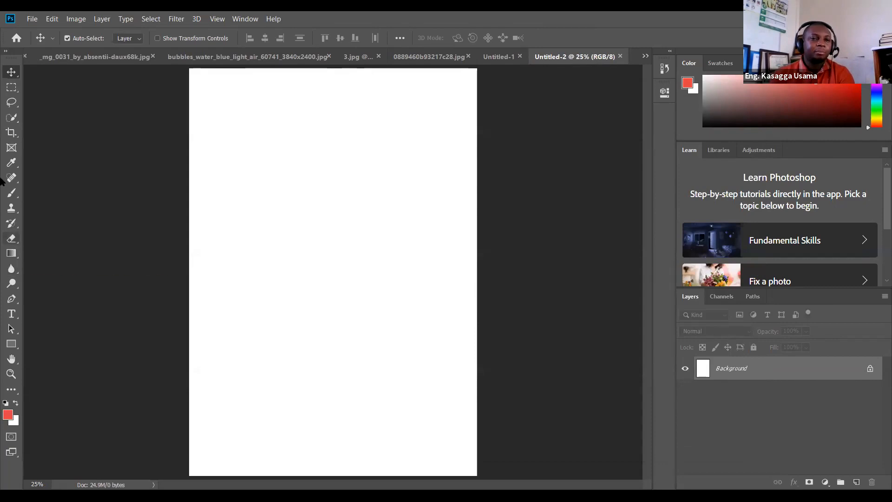
Step: Add horizontal text reading BIT in the left half of the page, slightly above the middle
{"action": "left_click", "coordinate": [12, 315]}
{"action": "left_click", "coordinate": [220, 247]}
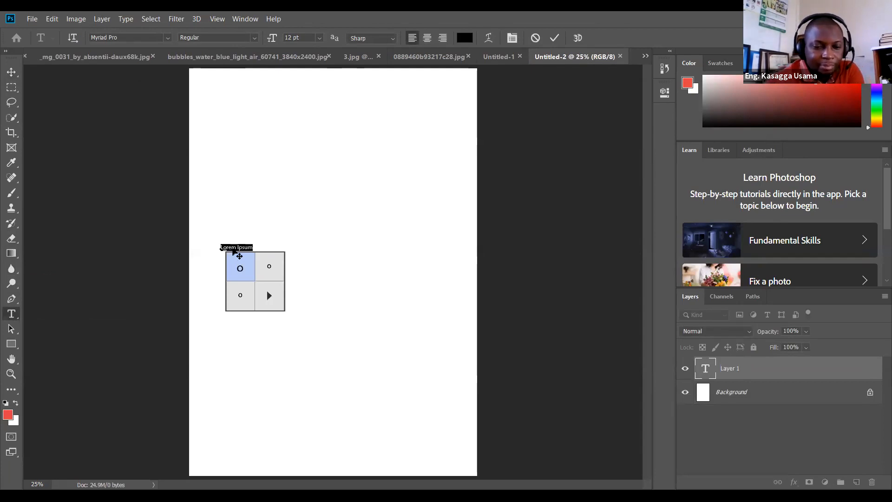
{"action": "type", "text": "am"}
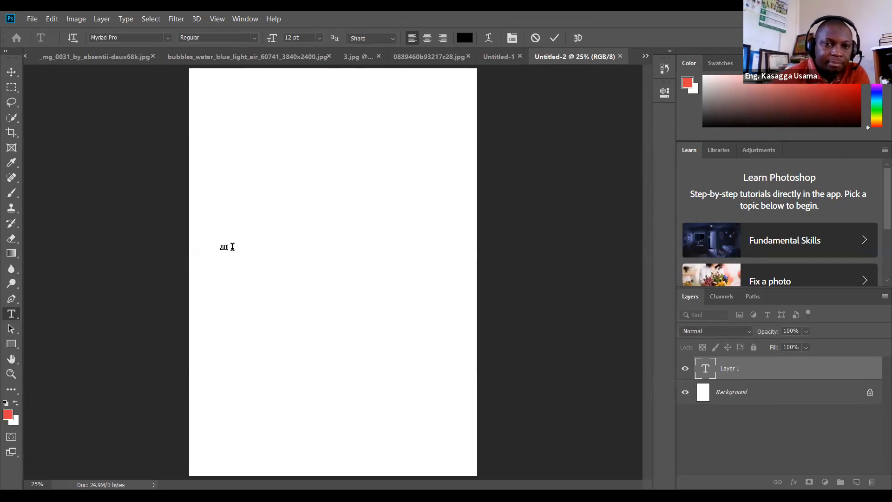
Step: Set the BIT text's font style to Bold and its size to 72 pt
{"action": "left_click_drag", "start_coordinate": [229, 247], "coordinate": [219, 245]}
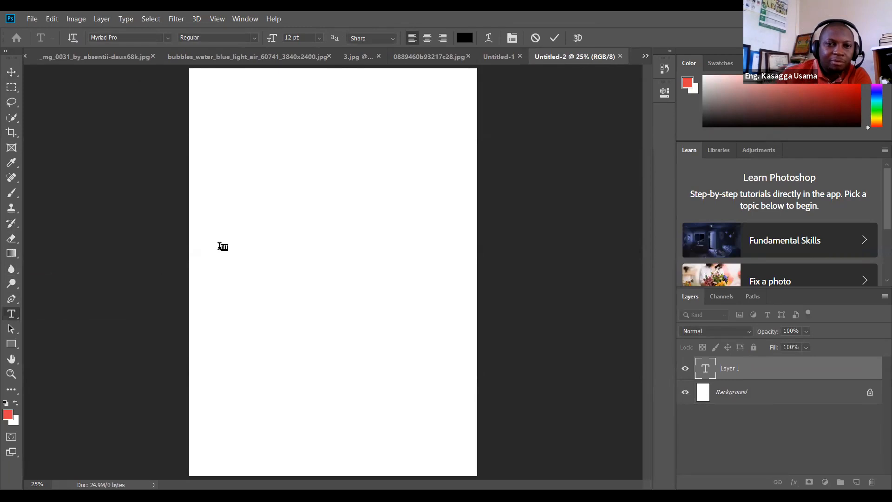
{"action": "left_click", "coordinate": [254, 39]}
{"action": "left_click", "coordinate": [254, 39]}
{"action": "left_click", "coordinate": [254, 39]}
{"action": "left_click", "coordinate": [218, 65]}
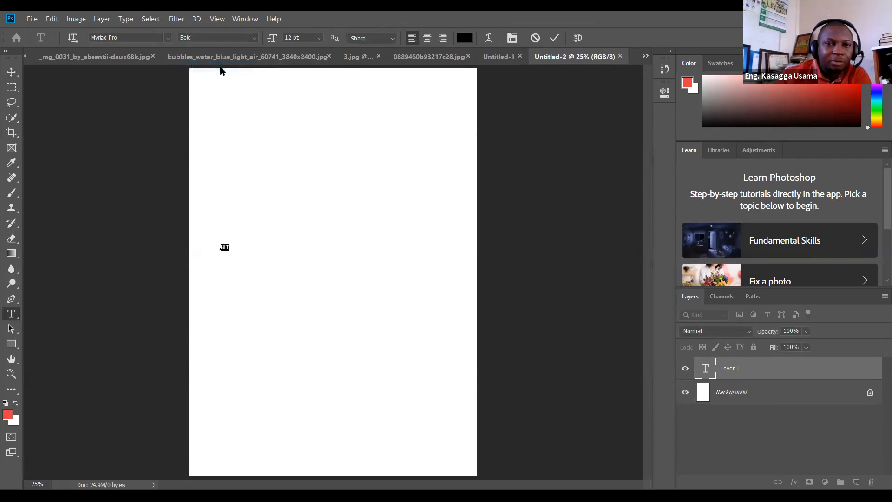
{"action": "left_click", "coordinate": [319, 39]}
{"action": "left_click", "coordinate": [311, 188]}
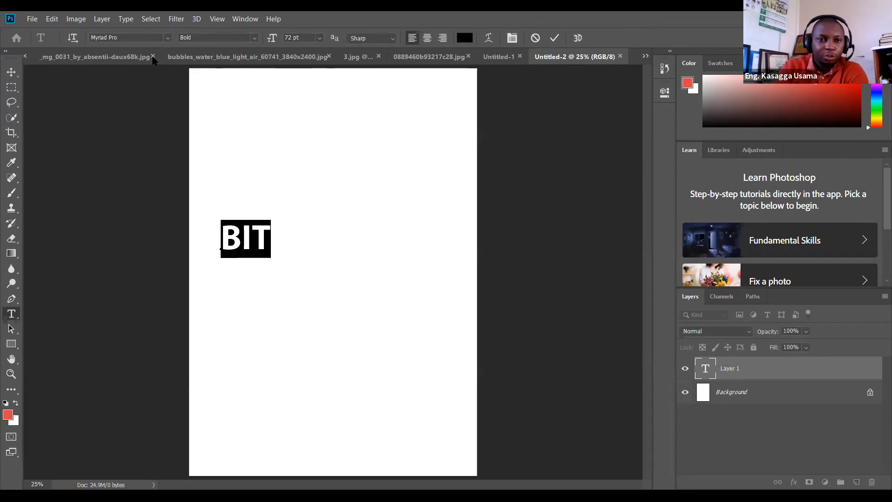
Step: Set the BIT text's font to Fugaz One and commit the text edit
{"action": "left_click", "coordinate": [166, 39]}
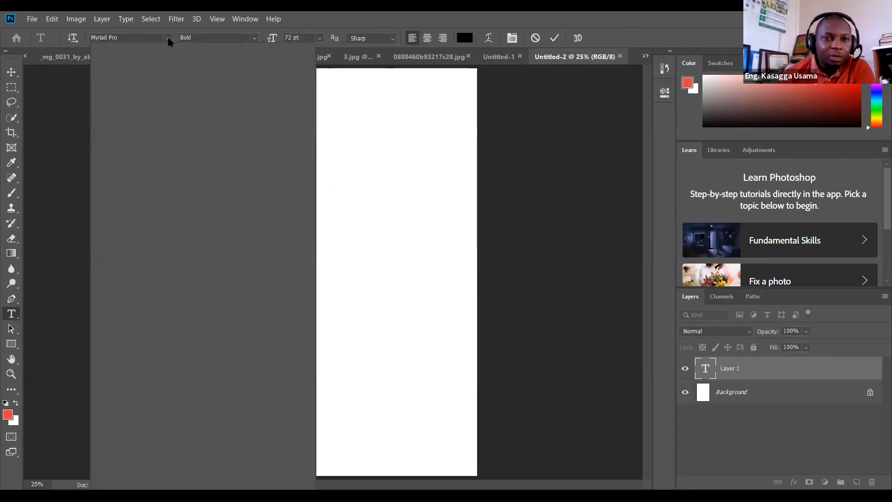
{"action": "left_click", "coordinate": [96, 47]}
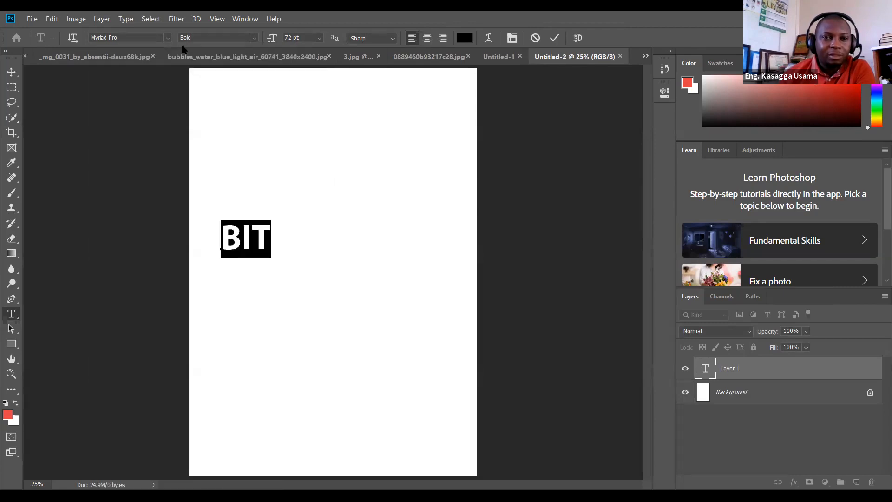
{"action": "left_click", "coordinate": [167, 39]}
{"action": "left_click", "coordinate": [159, 145]}
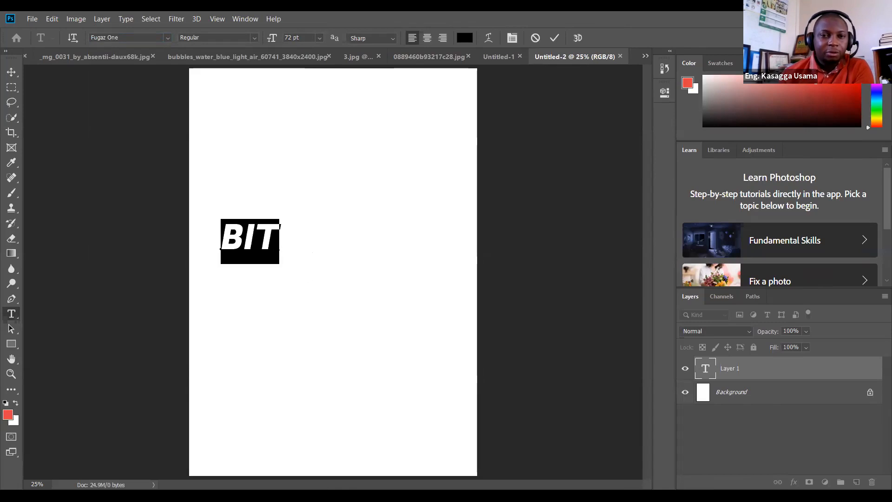
{"action": "left_click", "coordinate": [274, 234]}
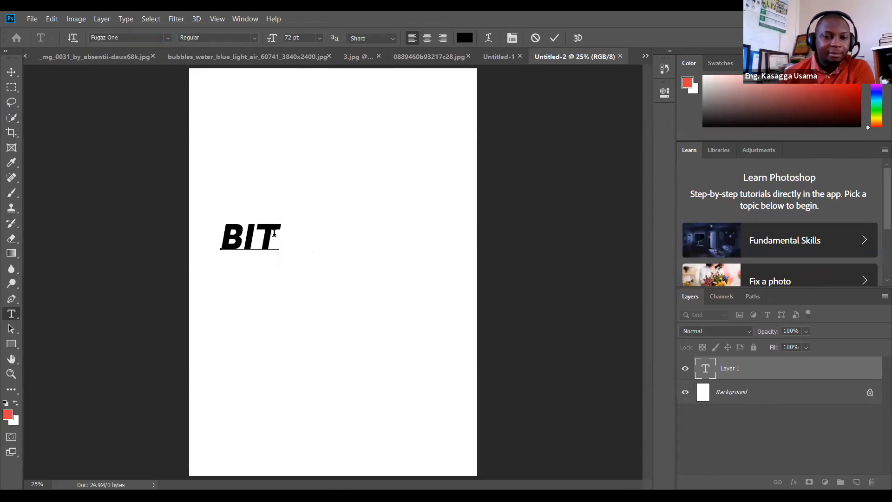
{"action": "left_click_drag", "start_coordinate": [274, 234], "coordinate": [225, 234]}
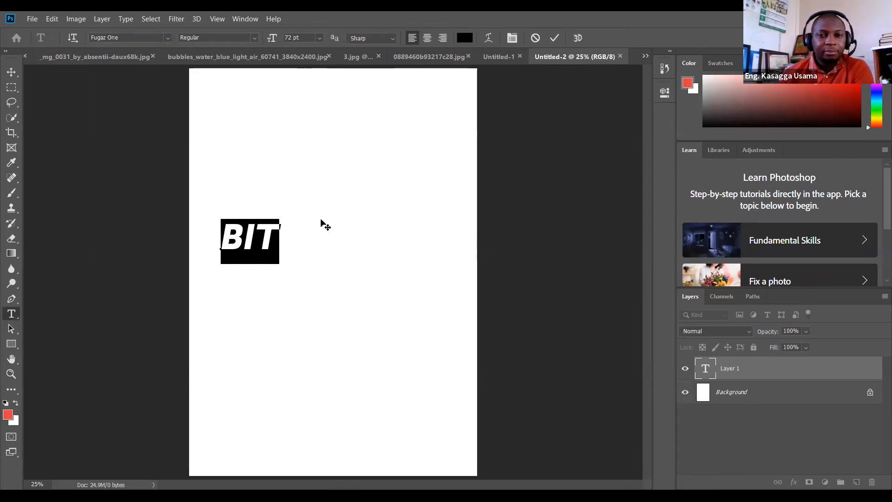
{"action": "left_click", "coordinate": [554, 37]}
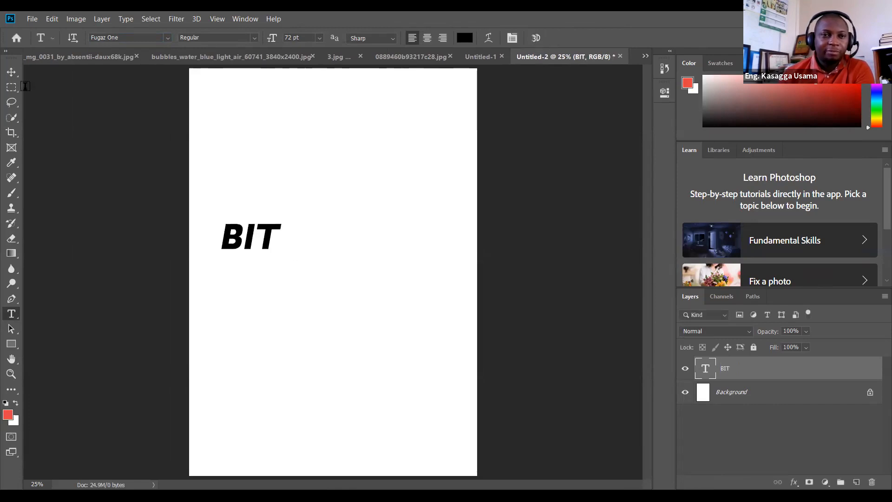
Step: Move the BIT text towards the page centre, enlarging it to most of the page width, and delete its layer
{"action": "key", "text": "v"}
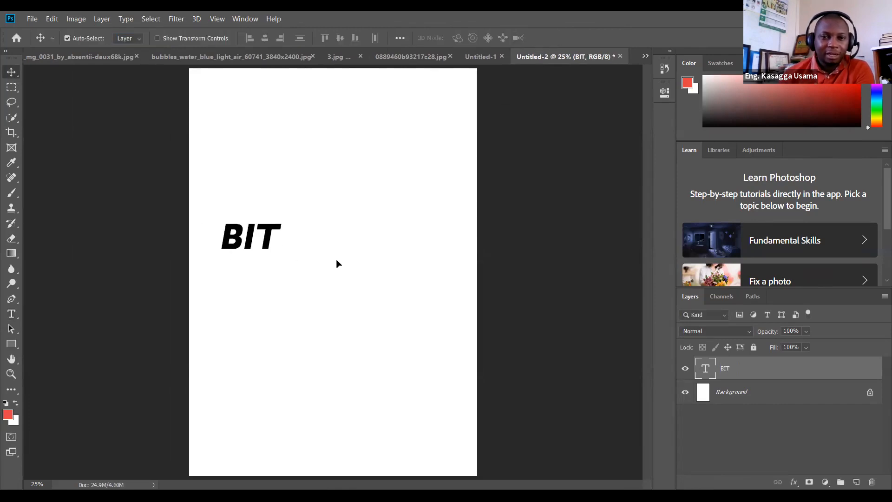
{"action": "left_click_drag", "start_coordinate": [251, 240], "coordinate": [303, 276]}
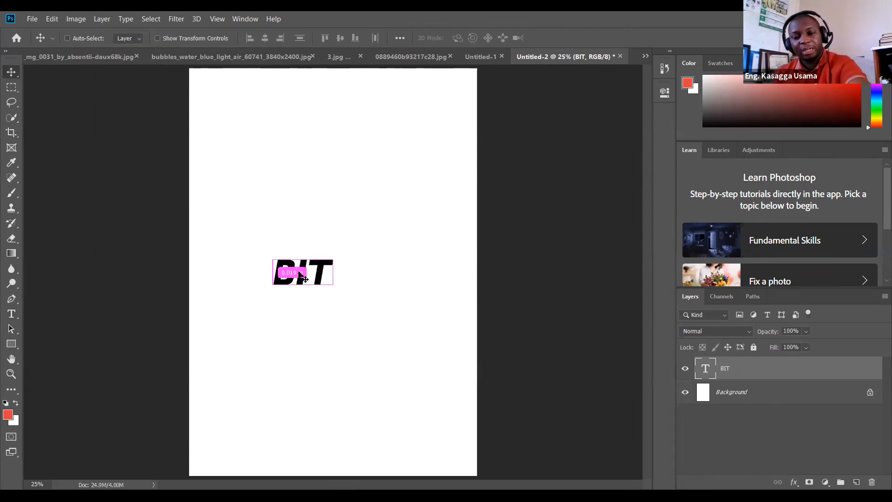
{"action": "key", "text": "ctrl+t"}
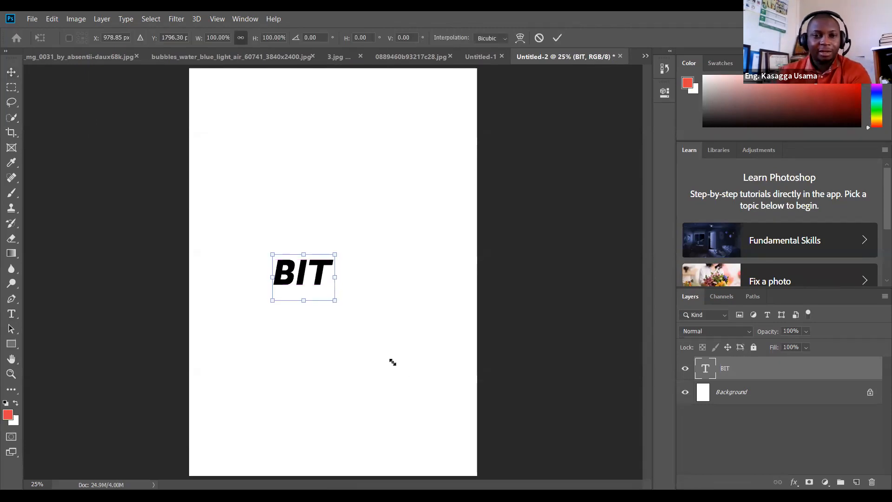
{"action": "left_click_drag", "start_coordinate": [392, 362], "coordinate": [432, 372]}
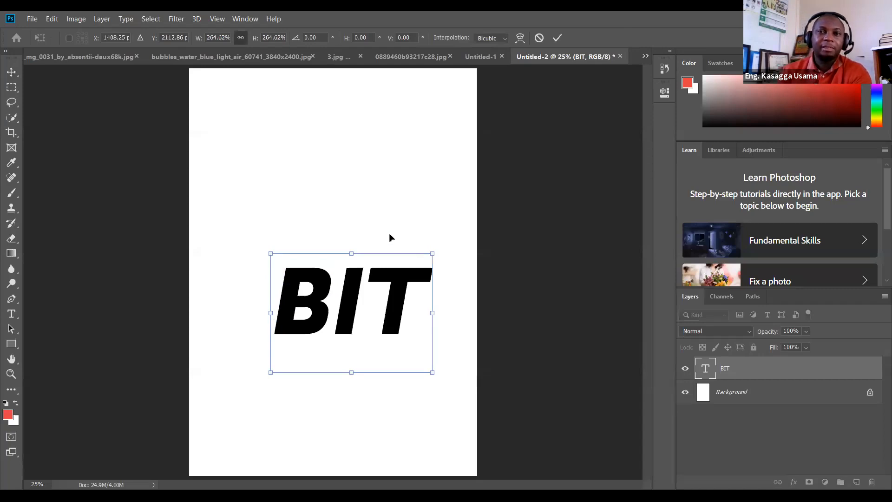
{"action": "left_click", "coordinate": [557, 38]}
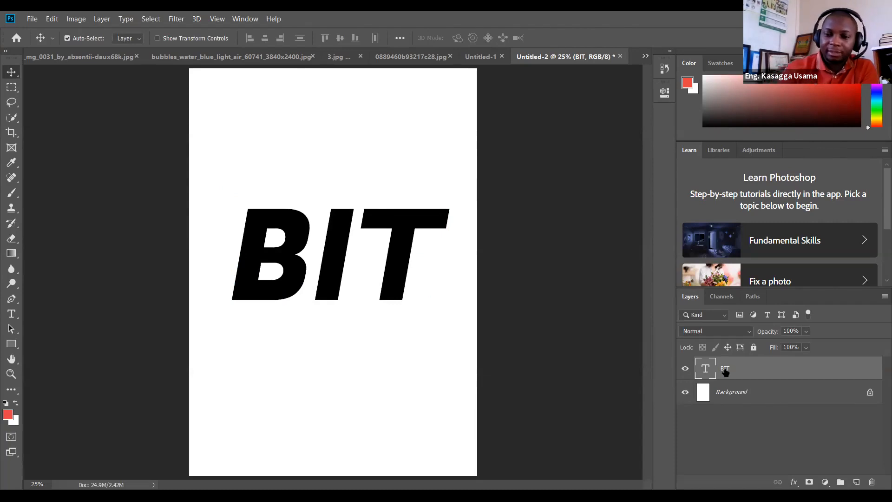
{"action": "key", "text": "Delete"}
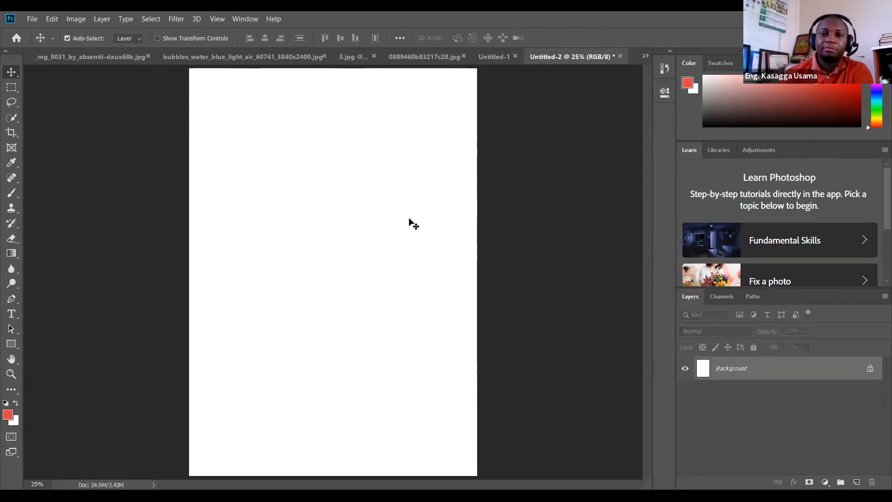
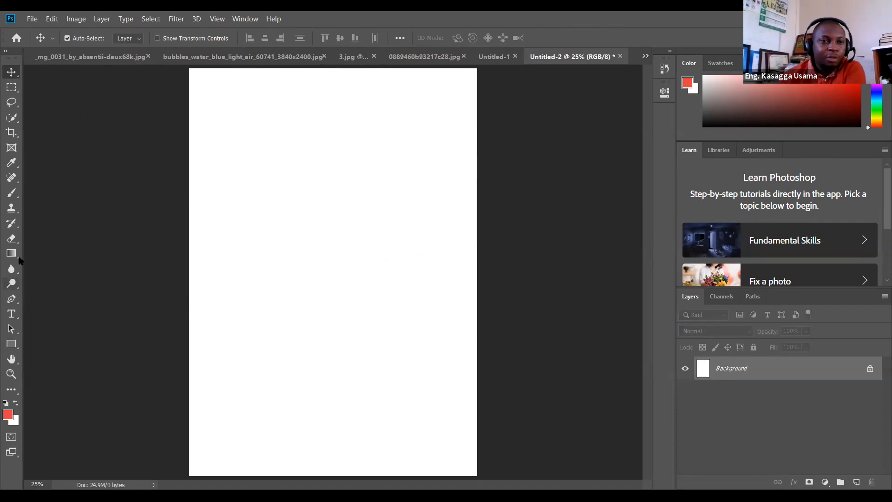
Step: Add a new horizontal text reading BIT in the upper-left part of the empty A4 page
{"action": "left_click", "coordinate": [12, 314]}
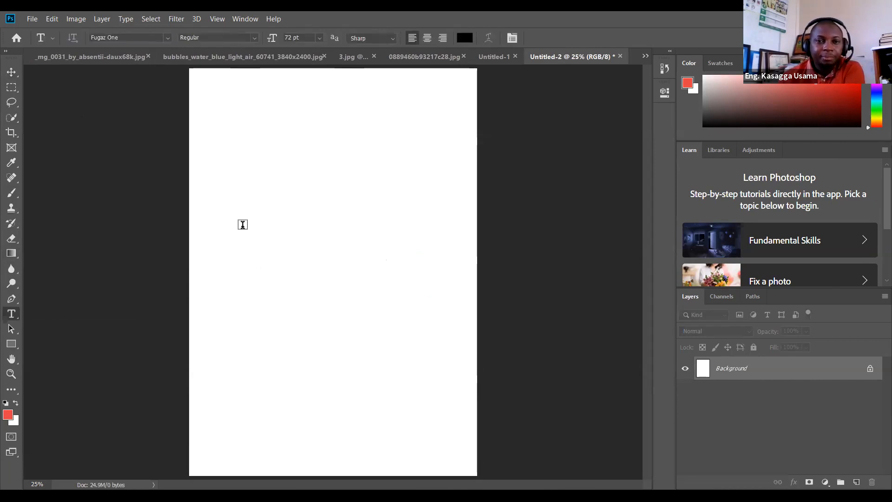
{"action": "left_click", "coordinate": [242, 224]}
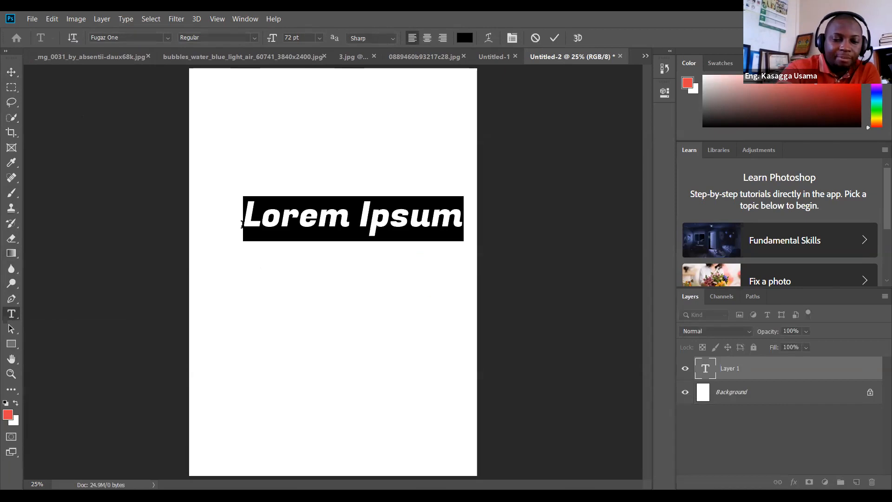
{"action": "type", "text": "BIT"}
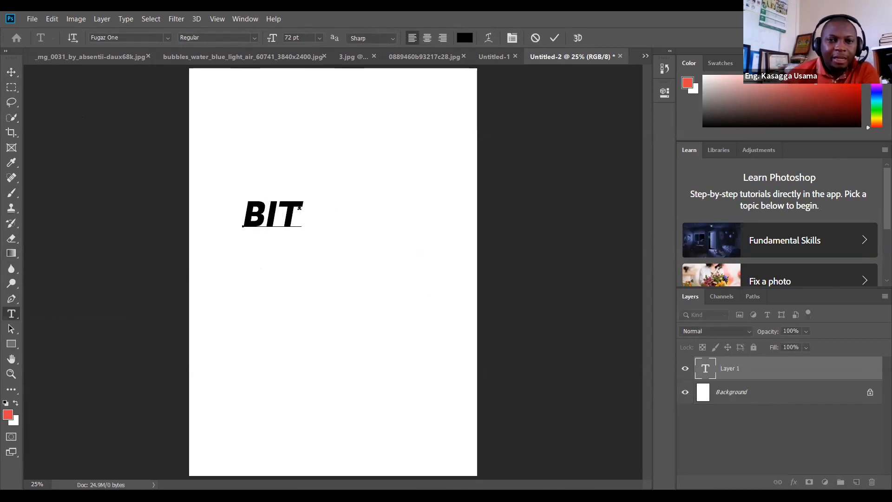
Step: Set the font of the whole new BIT text to Impact
{"action": "left_click_drag", "start_coordinate": [301, 221], "coordinate": [243, 220]}
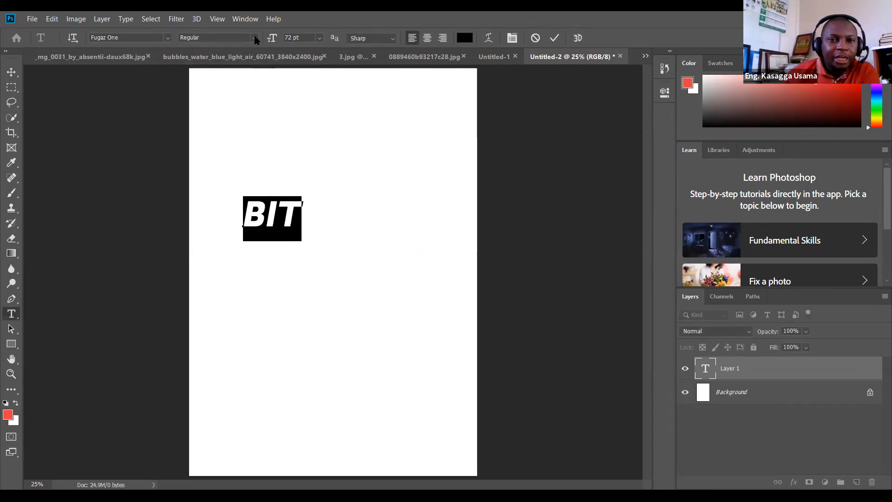
{"action": "left_click", "coordinate": [168, 38]}
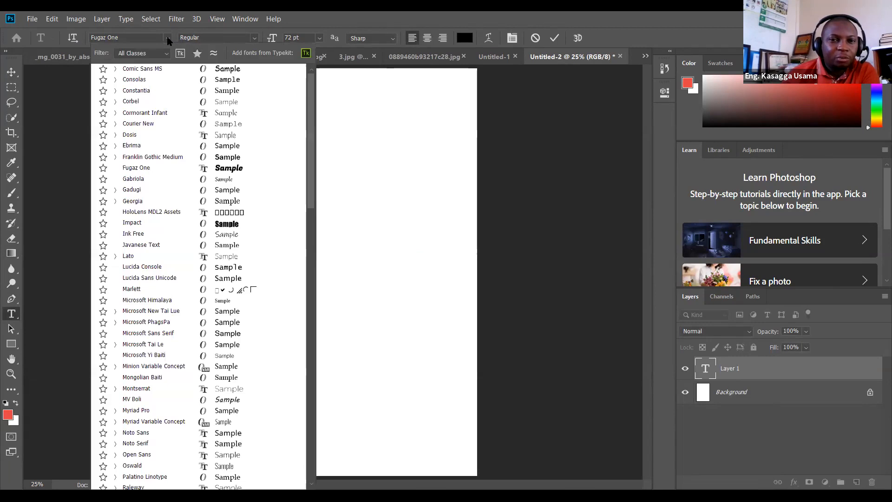
{"action": "scroll", "coordinate": [195, 179], "scroll_direction": "up", "scroll_amount": 5}
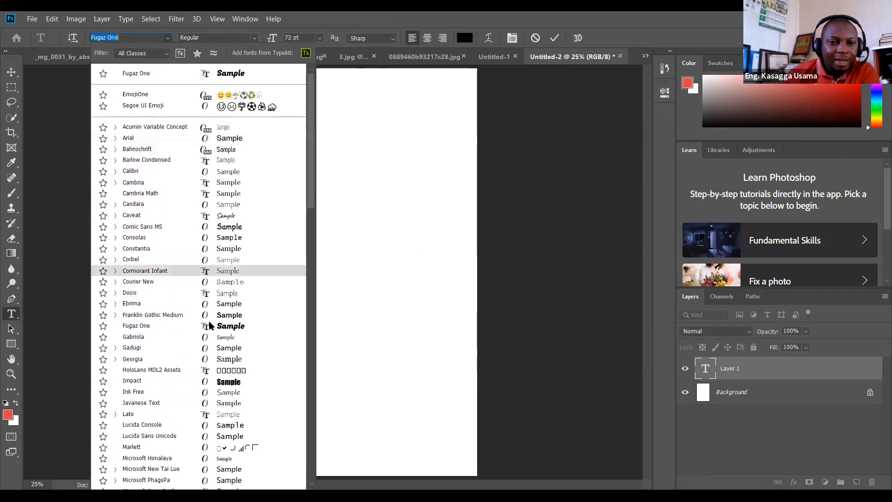
{"action": "left_click", "coordinate": [219, 381]}
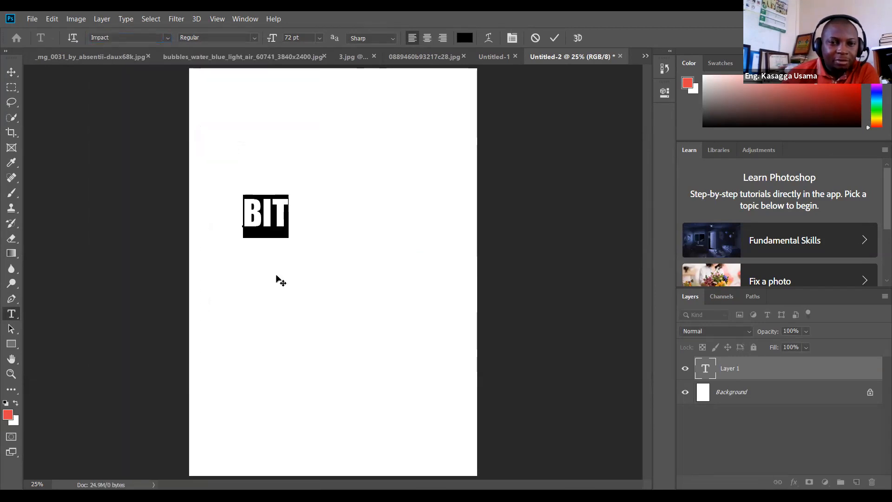
Step: Set the selected BIT text's font size to 100 pt and commit the text edit
{"action": "left_click", "coordinate": [255, 39]}
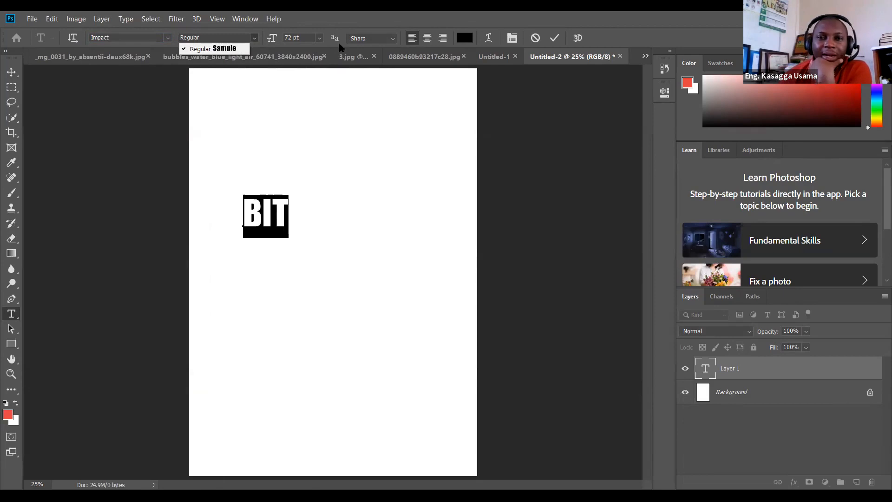
{"action": "left_click", "coordinate": [319, 43]}
{"action": "left_click", "coordinate": [319, 43]}
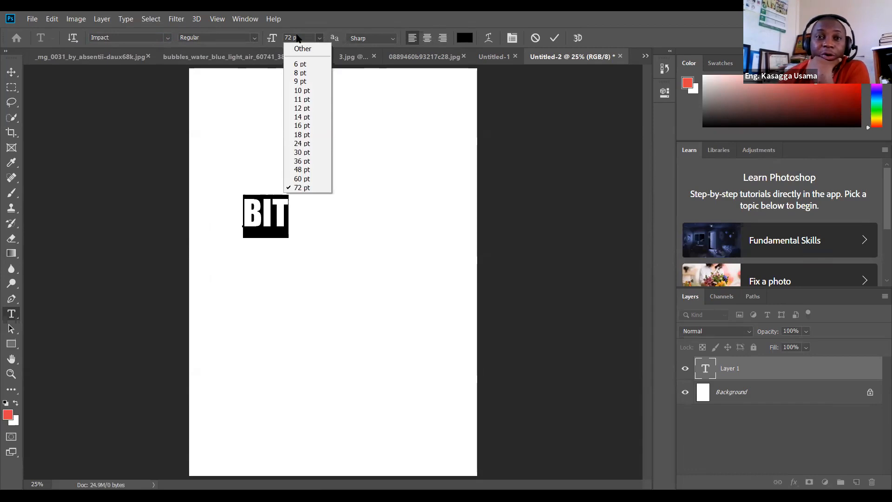
{"action": "left_click", "coordinate": [291, 37]}
{"action": "double_click", "coordinate": [292, 37]}
{"action": "type", "text": "1"}
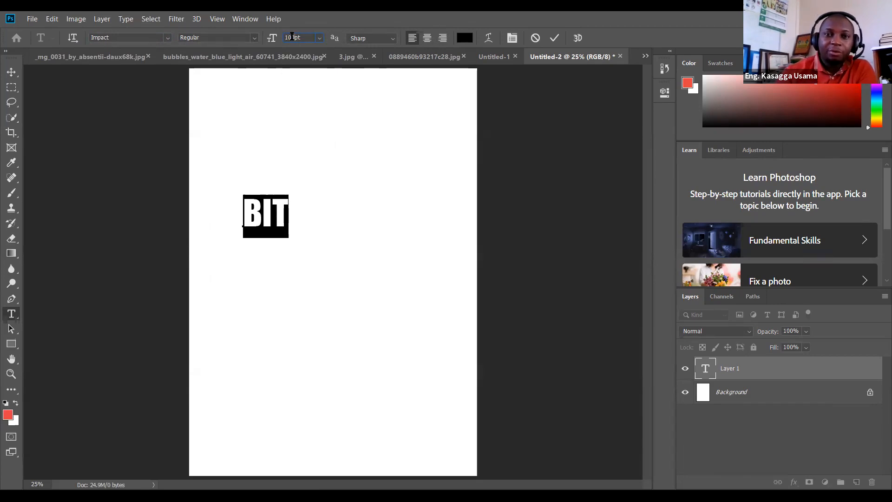
{"action": "type", "text": "00"}
{"action": "key", "text": "Return"}
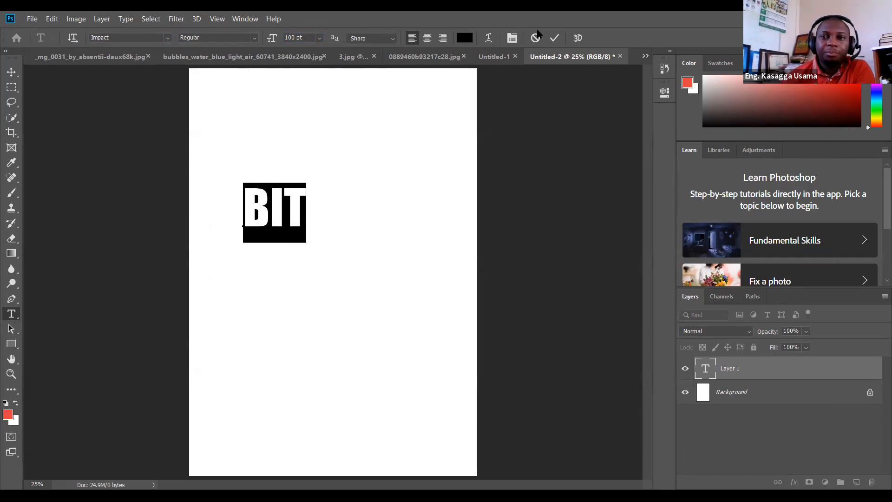
{"action": "left_click", "coordinate": [555, 40]}
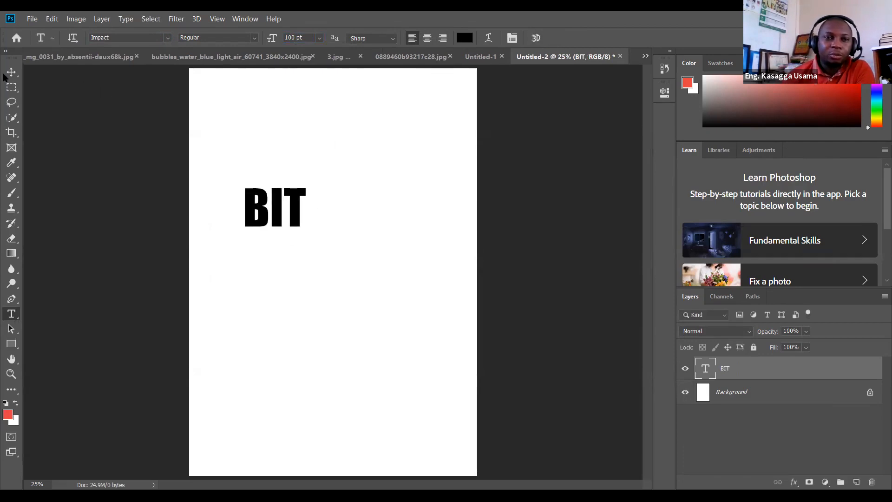
Step: Enlarge the BIT text proportionally to most of the page width and place it in the upper half of the page
{"action": "left_click", "coordinate": [11, 73]}
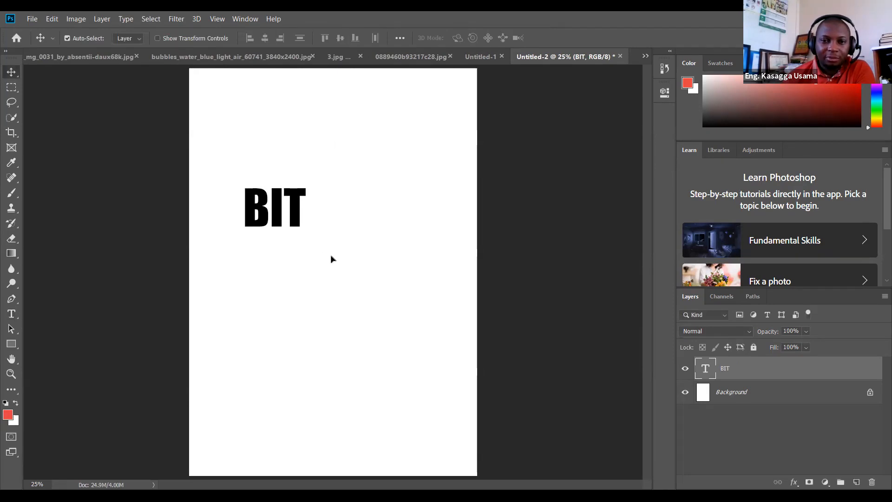
{"action": "left_click_drag", "start_coordinate": [282, 217], "coordinate": [340, 263]}
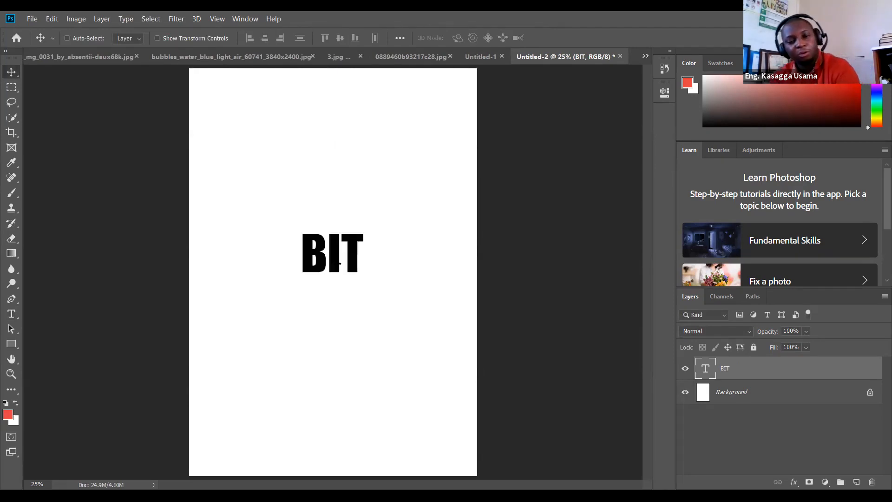
{"action": "key", "text": "ctrl+t"}
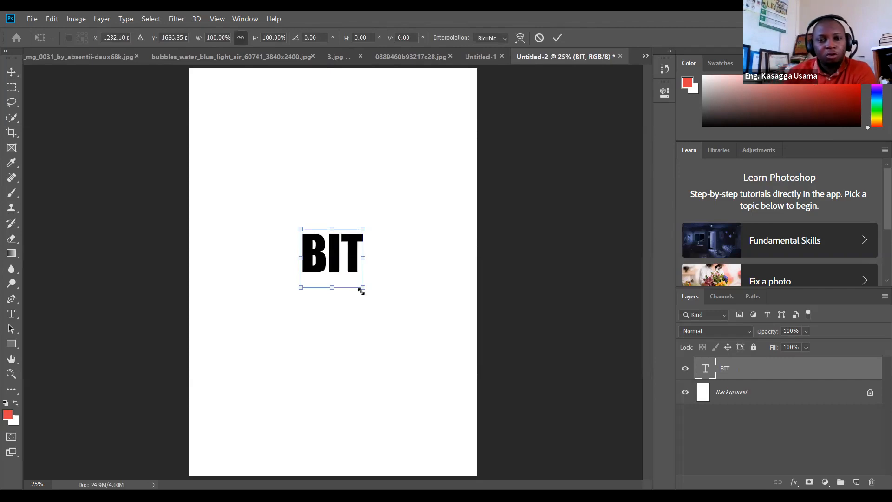
{"action": "left_click_drag", "start_coordinate": [364, 288], "coordinate": [367, 290]}
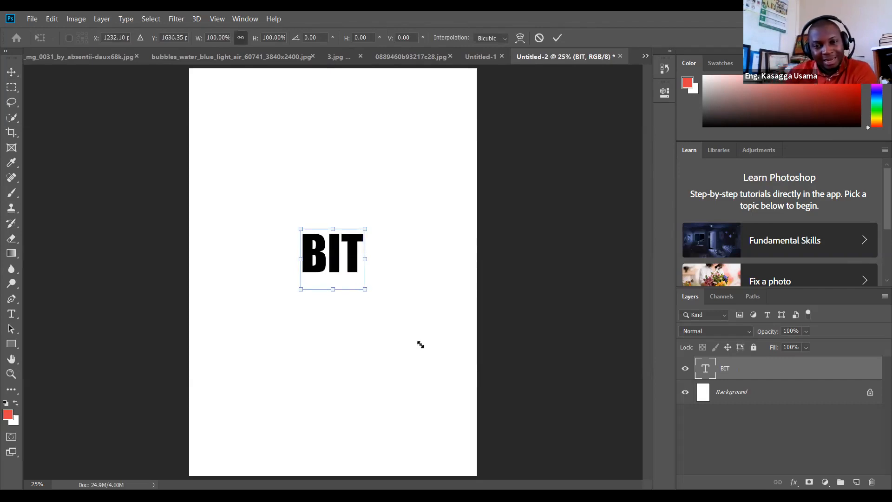
{"action": "left_click_drag", "start_coordinate": [440, 375], "coordinate": [440, 375]}
{"action": "left_click_drag", "start_coordinate": [301, 228], "coordinate": [256, 183]}
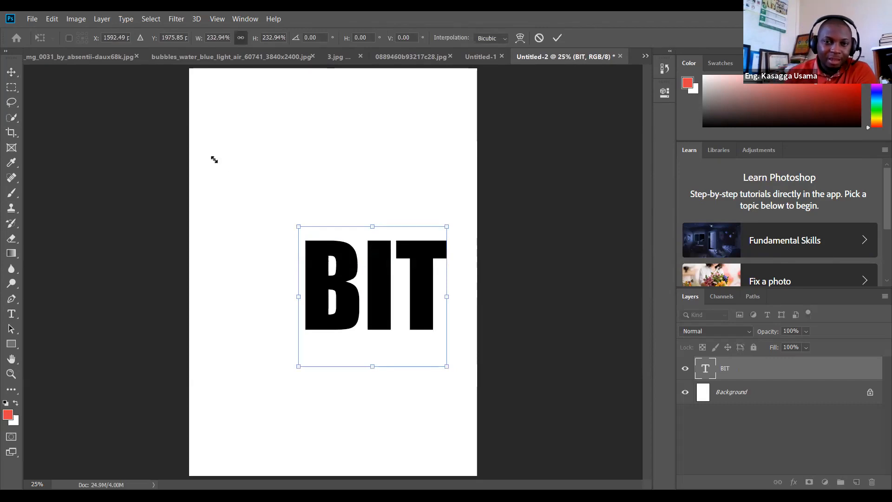
{"action": "left_click", "coordinate": [557, 39]}
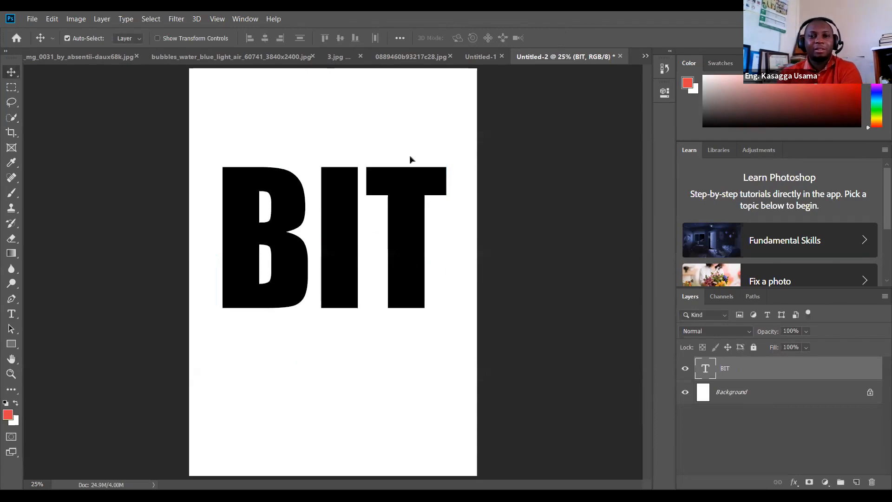
{"action": "left_click_drag", "start_coordinate": [409, 160], "coordinate": [402, 118]}
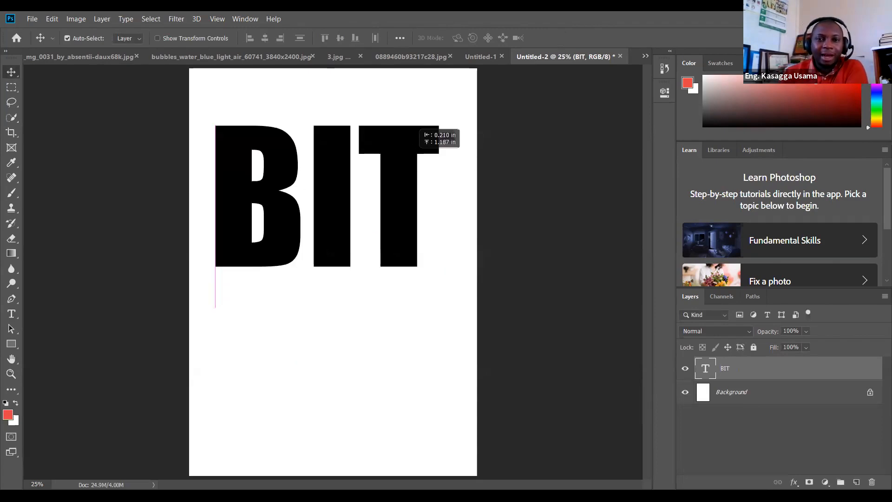
{"action": "left_click_drag", "start_coordinate": [413, 140], "coordinate": [419, 121]}
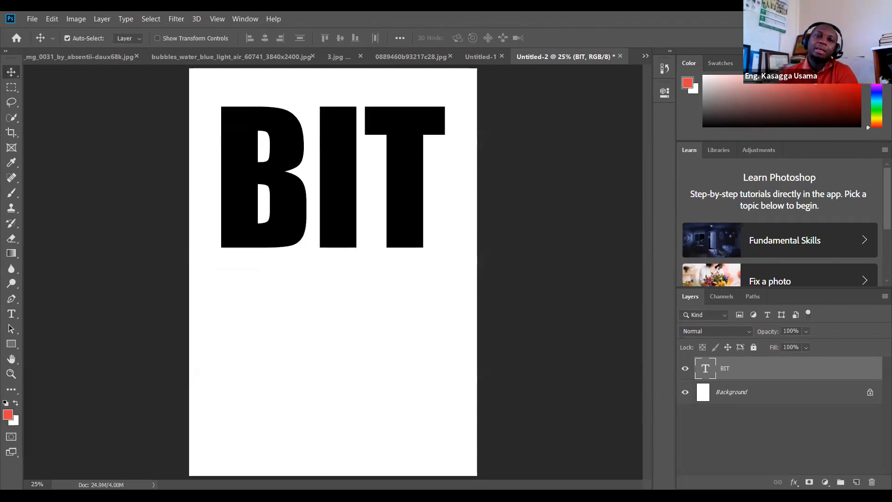
Step: Duplicate the BIT layer as BIT copy and move the copy straight below the original text
{"action": "right_click", "coordinate": [734, 372]}
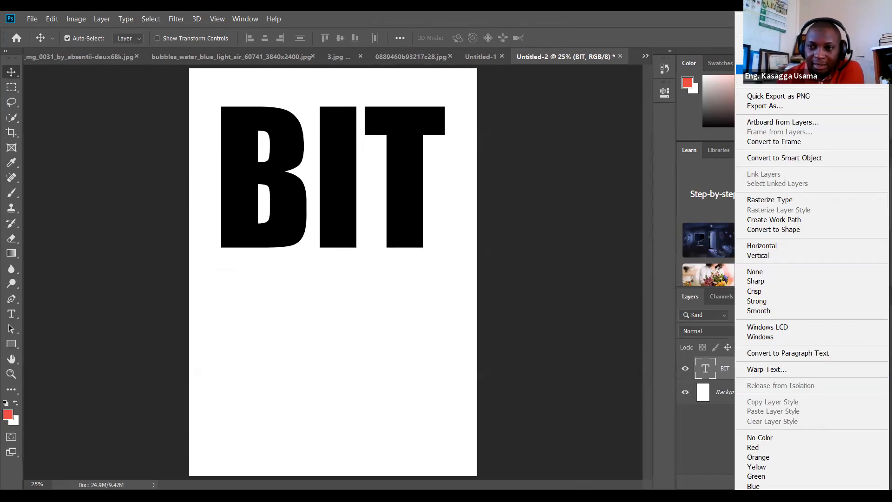
{"action": "left_click", "coordinate": [766, 69]}
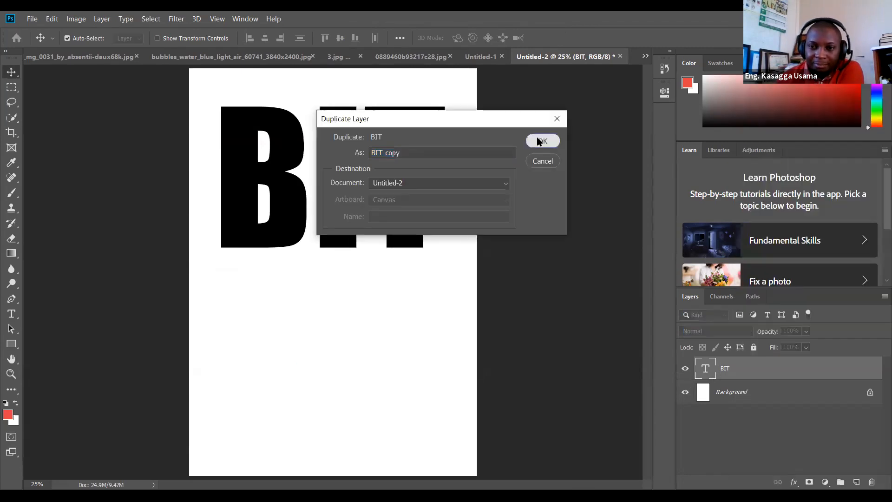
{"action": "left_click", "coordinate": [540, 140]}
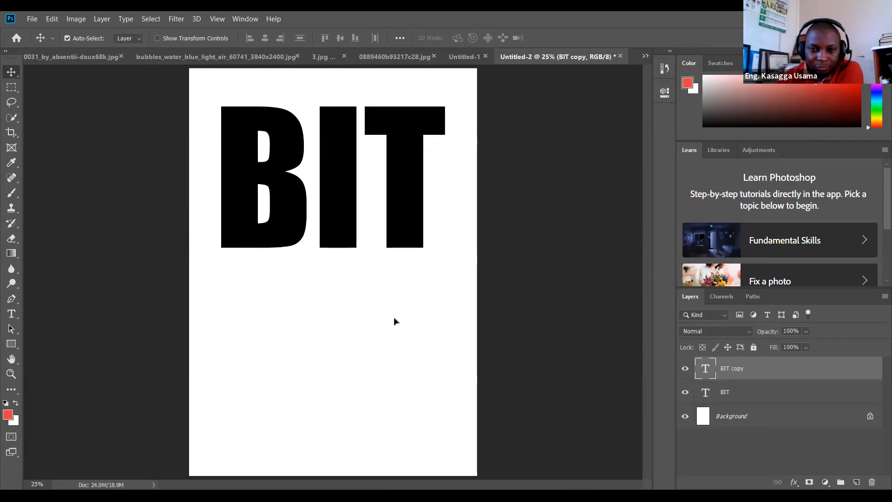
{"action": "left_click_drag", "start_coordinate": [394, 322], "coordinate": [395, 501]}
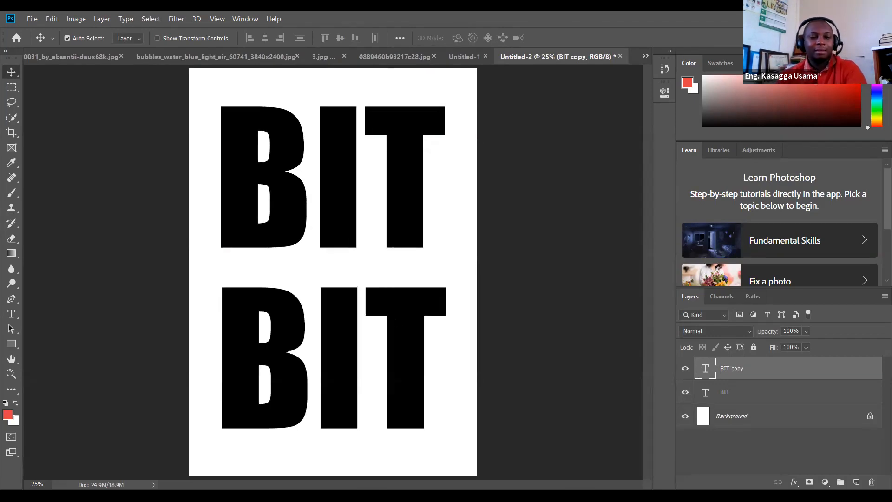
Step: Scale the BIT copy down to 35.90% and place it directly beneath the B of the large BIT
{"action": "key", "text": "ctrl+t"}
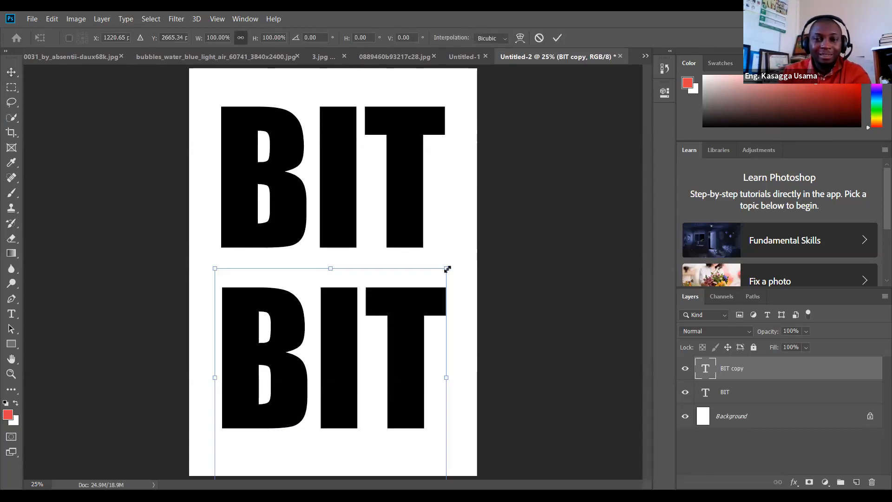
{"action": "left_click_drag", "start_coordinate": [447, 269], "coordinate": [443, 277]}
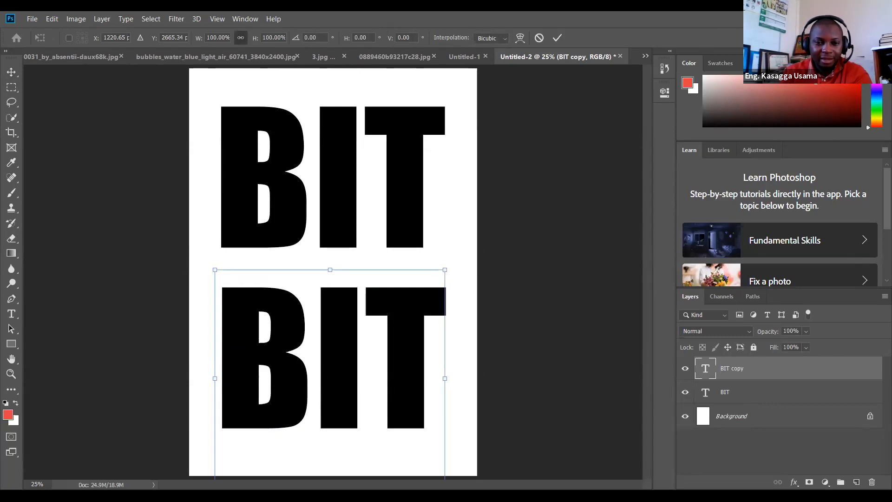
{"action": "left_click_drag", "start_coordinate": [307, 417], "coordinate": [288, 408]}
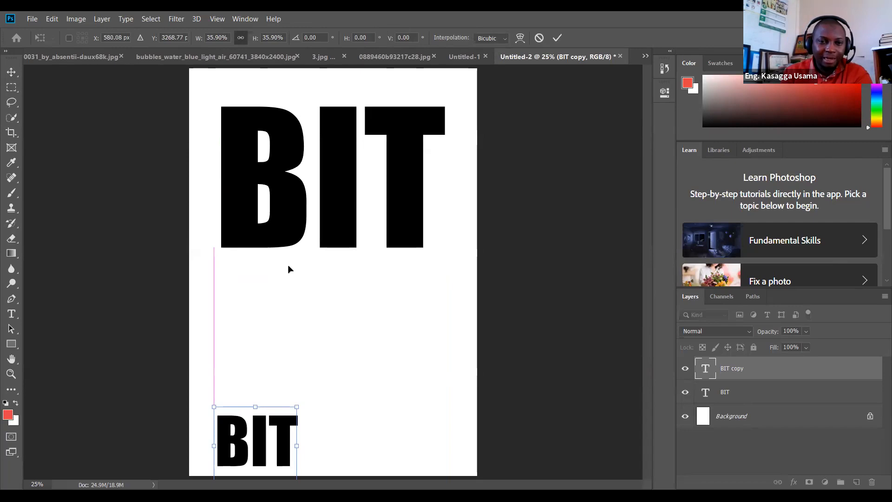
{"action": "left_click_drag", "start_coordinate": [284, 411], "coordinate": [290, 252]}
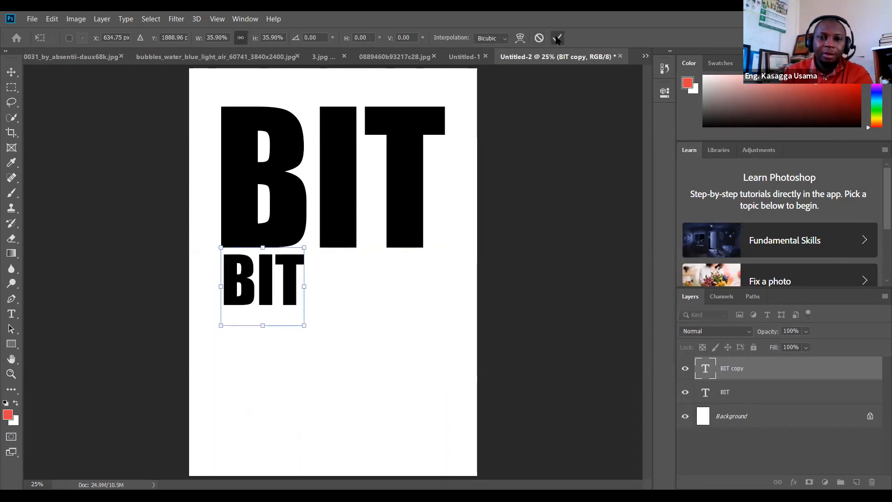
{"action": "left_click", "coordinate": [557, 40]}
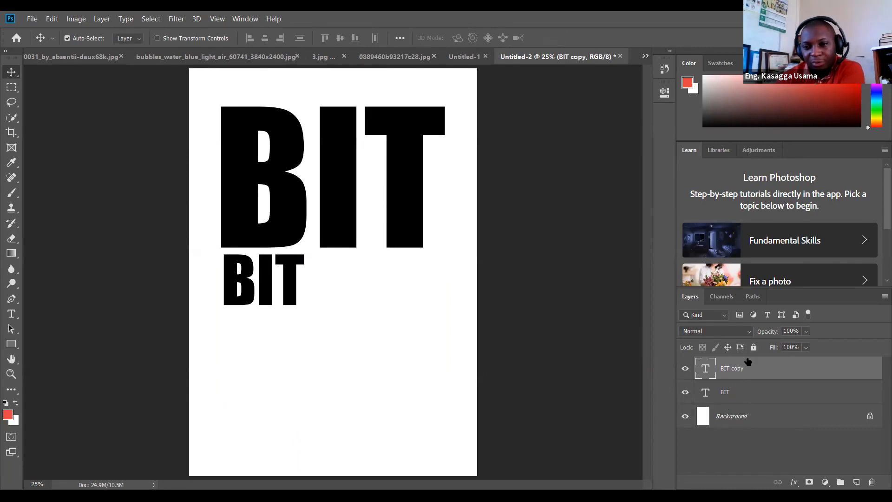
Step: Hide the BIT copy layer, keep the BIT layer visible, and move the large BIT text down towards the page's middle
{"action": "left_click", "coordinate": [685, 392]}
{"action": "left_click", "coordinate": [685, 392]}
{"action": "left_click", "coordinate": [686, 368]}
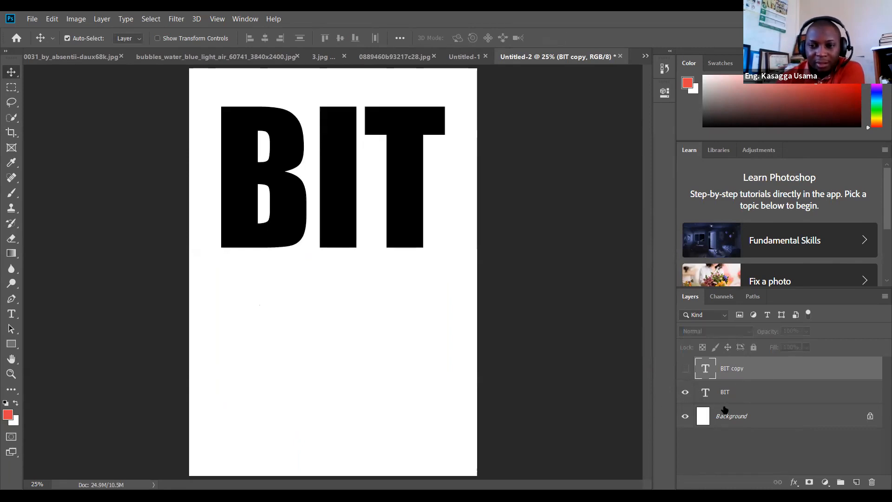
{"action": "left_click", "coordinate": [685, 392]}
{"action": "left_click", "coordinate": [685, 392]}
{"action": "left_click", "coordinate": [685, 392]}
{"action": "left_click", "coordinate": [685, 393]}
{"action": "left_click", "coordinate": [685, 392]}
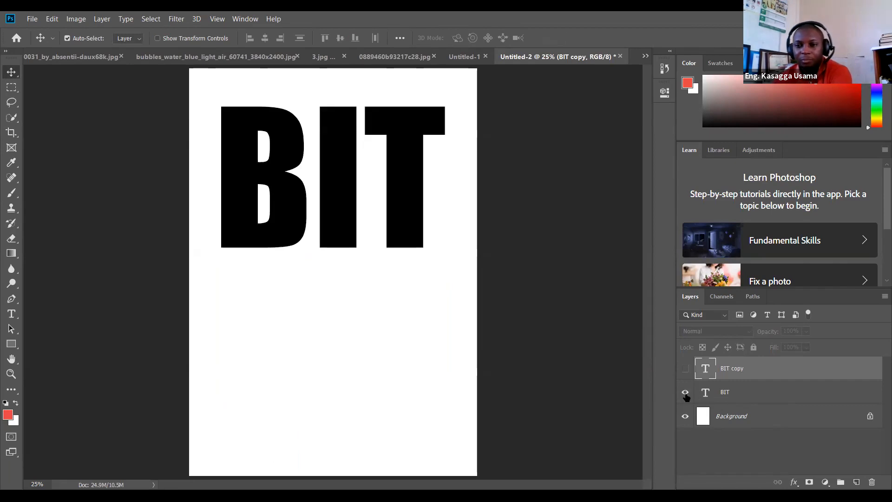
{"action": "left_click", "coordinate": [729, 392]}
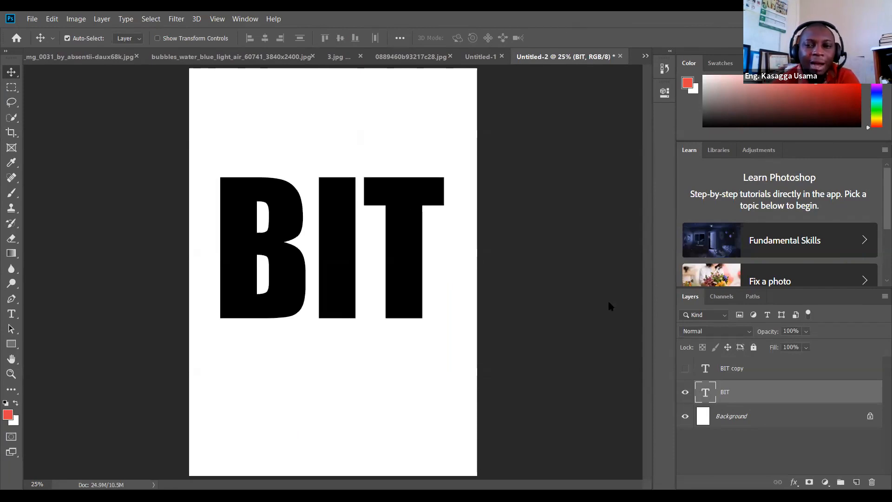
Step: Add a Drop Shadow effect to the BIT layer through its layer style, keeping the dialog clear of the text
{"action": "right_click", "coordinate": [706, 391]}
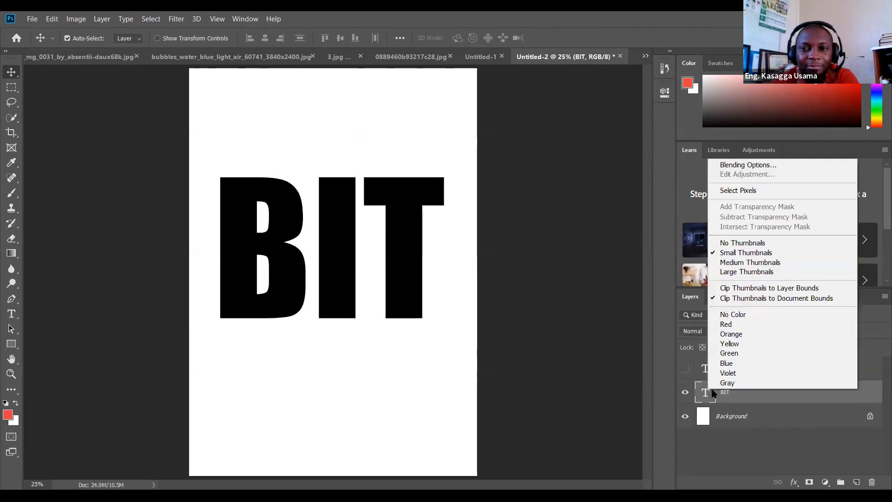
{"action": "left_click", "coordinate": [758, 168]}
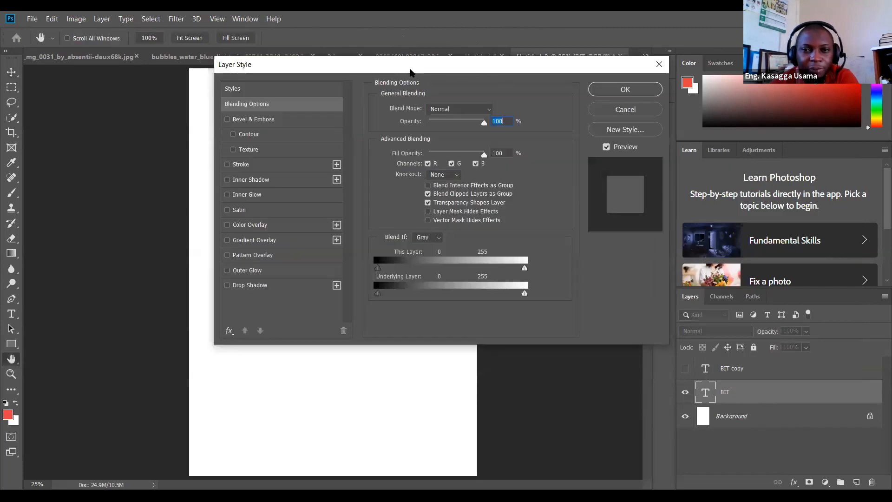
{"action": "left_click_drag", "start_coordinate": [410, 72], "coordinate": [690, 53]}
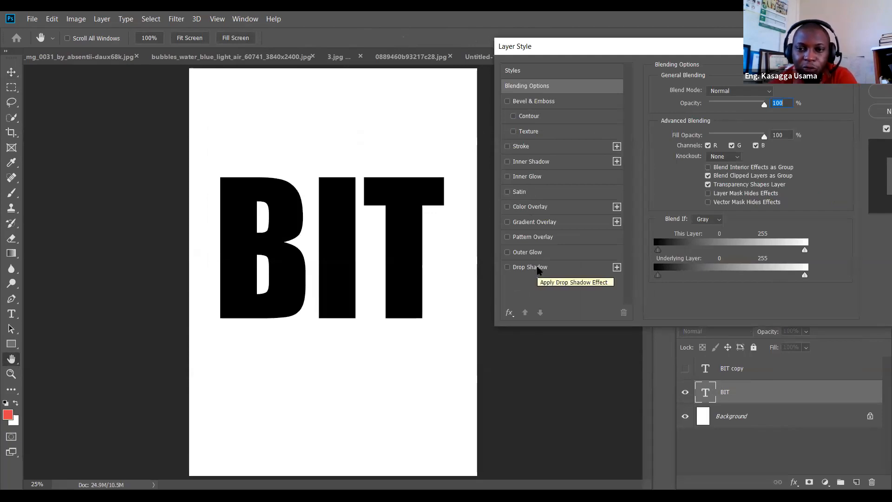
{"action": "left_click", "coordinate": [538, 268]}
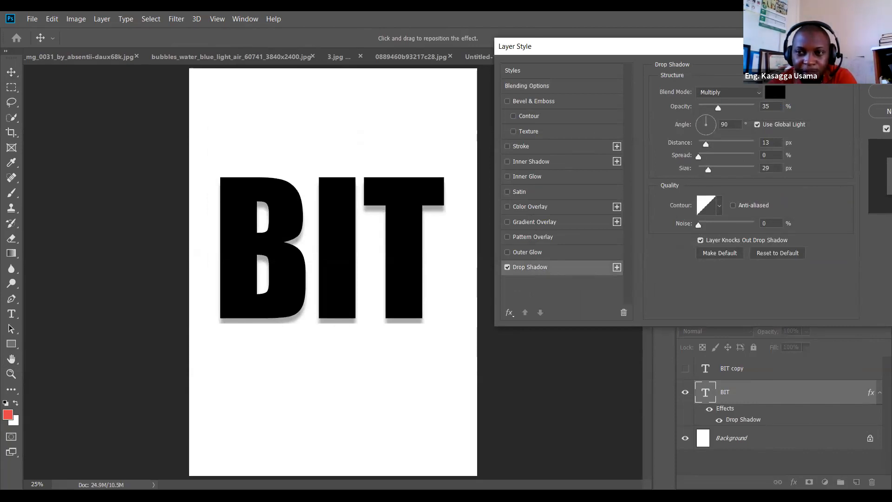
Step: Open the drop shadow's colour for editing clear of the text and try bright and dark red shades
{"action": "left_click", "coordinate": [774, 92]}
{"action": "left_click", "coordinate": [421, 124]}
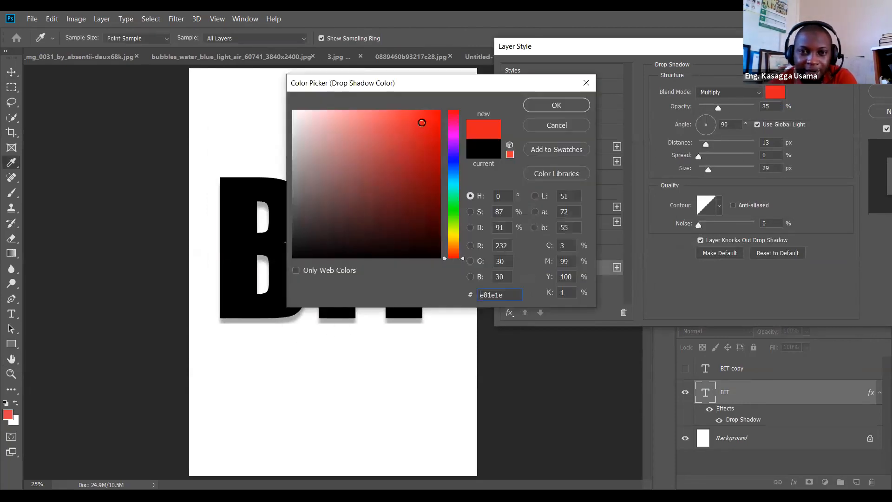
{"action": "left_click_drag", "start_coordinate": [431, 82], "coordinate": [626, 73]}
{"action": "left_click", "coordinate": [618, 117]}
{"action": "left_click", "coordinate": [601, 125]}
{"action": "left_click", "coordinate": [630, 110]}
{"action": "left_click", "coordinate": [615, 151]}
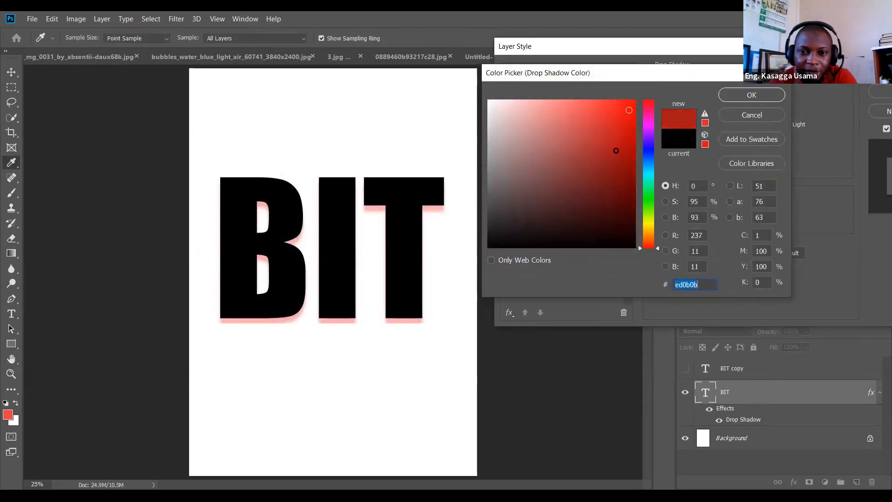
Step: Try yellow-orange and blue shades as the drop shadow colour of the BIT text
{"action": "left_click", "coordinate": [598, 137]}
{"action": "left_click", "coordinate": [635, 126]}
{"action": "left_click", "coordinate": [648, 175]}
{"action": "left_click", "coordinate": [649, 220]}
{"action": "left_click", "coordinate": [649, 229]}
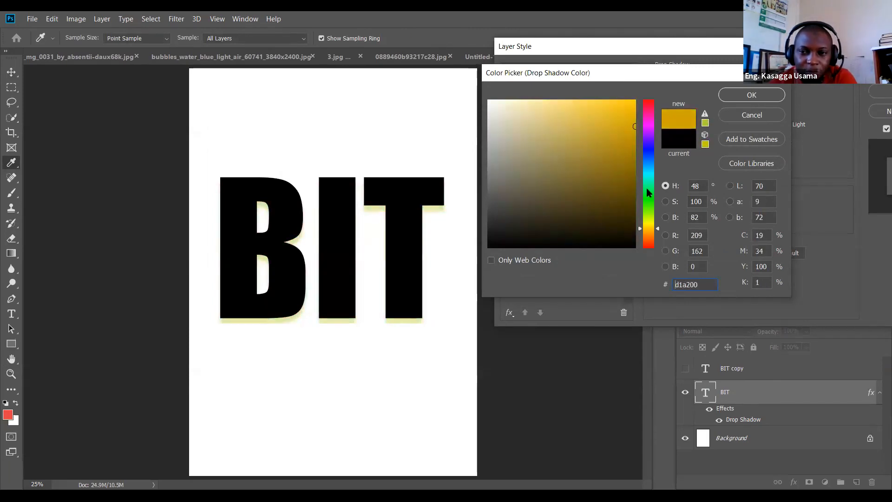
{"action": "left_click", "coordinate": [649, 147]}
{"action": "left_click", "coordinate": [624, 109]}
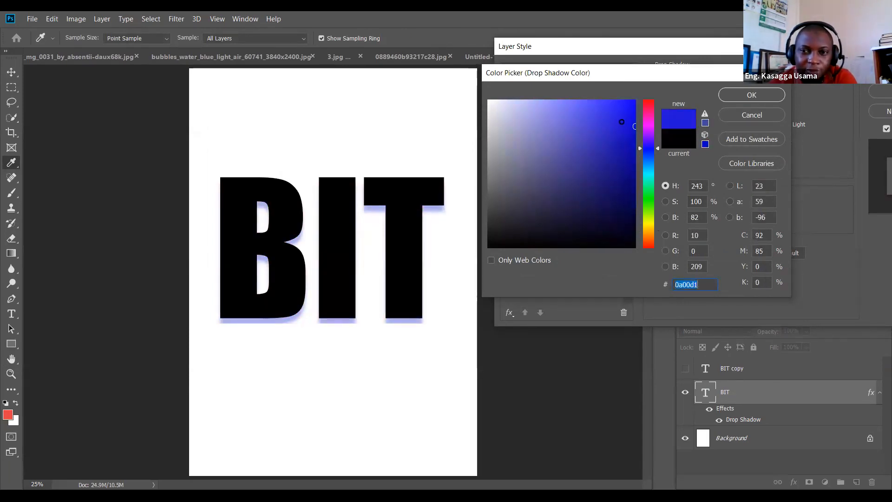
Step: Set the drop shadow colour of the BIT text to the bright pinkish red f7053e
{"action": "left_click", "coordinate": [648, 105]}
{"action": "left_click", "coordinate": [623, 109]}
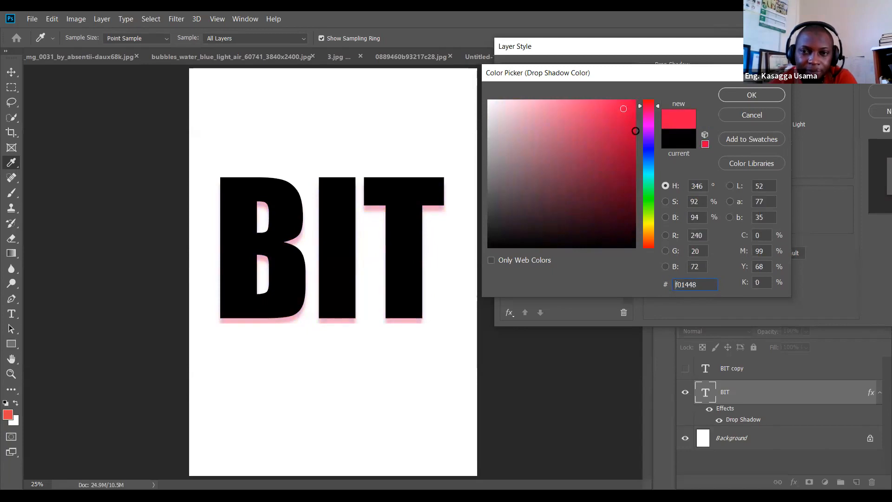
{"action": "left_click", "coordinate": [635, 131]}
{"action": "left_click", "coordinate": [633, 104]}
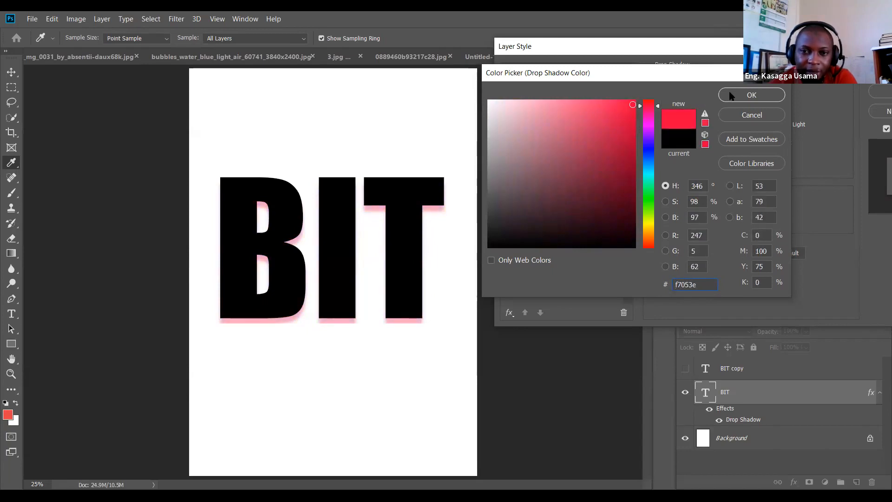
{"action": "left_click", "coordinate": [743, 97]}
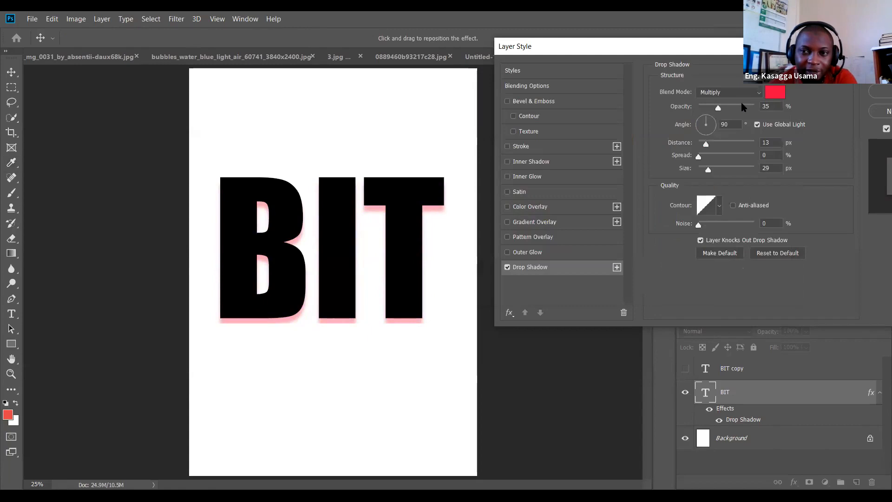
Step: Set the drop shadow to 88% opacity, 27° angle, 14 px distance, 21% spread, 250 px size and 48% noise, and apply it
{"action": "left_click_drag", "start_coordinate": [718, 108], "coordinate": [748, 110]}
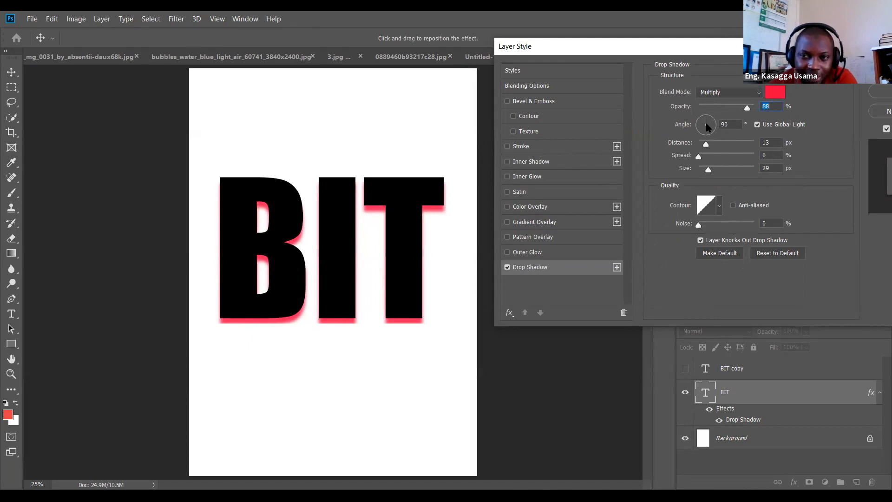
{"action": "left_click_drag", "start_coordinate": [706, 121], "coordinate": [712, 128]}
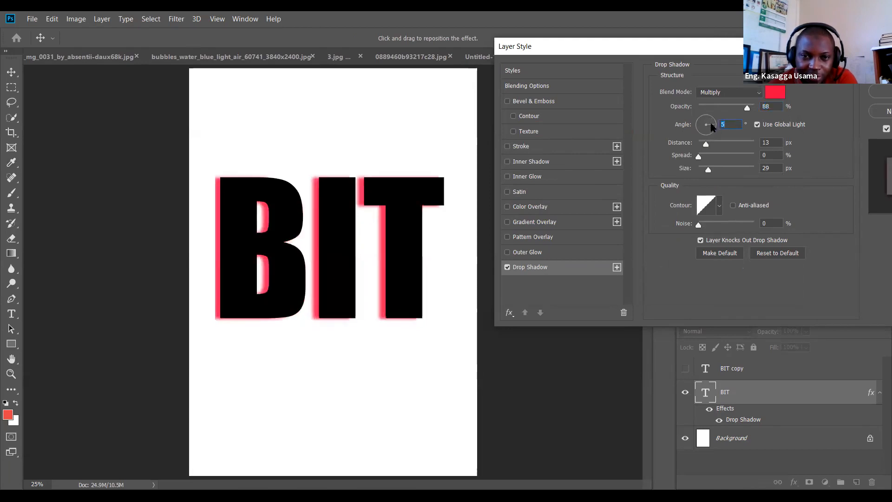
{"action": "left_click_drag", "start_coordinate": [713, 121], "coordinate": [758, 174]}
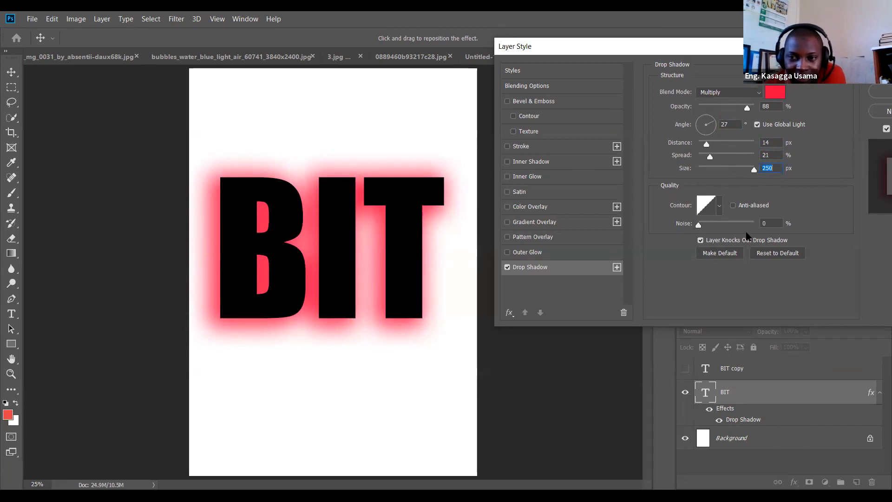
{"action": "left_click_drag", "start_coordinate": [698, 226], "coordinate": [725, 228]}
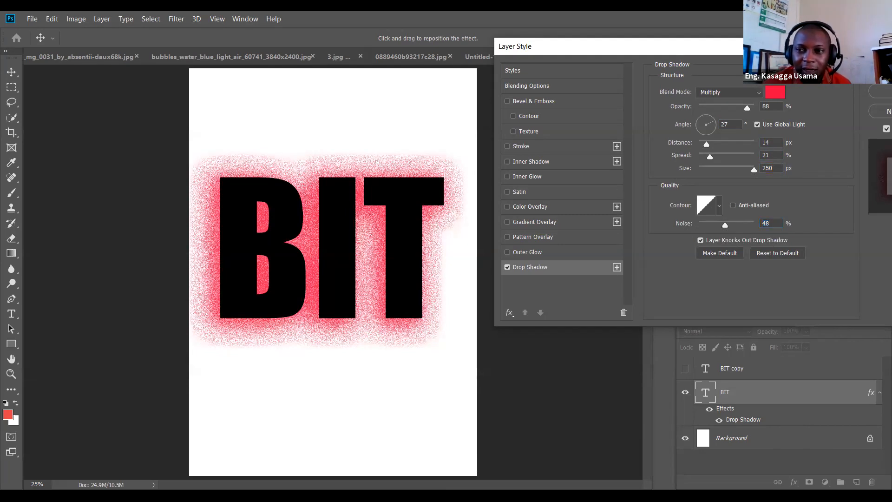
{"action": "key", "text": "Return"}
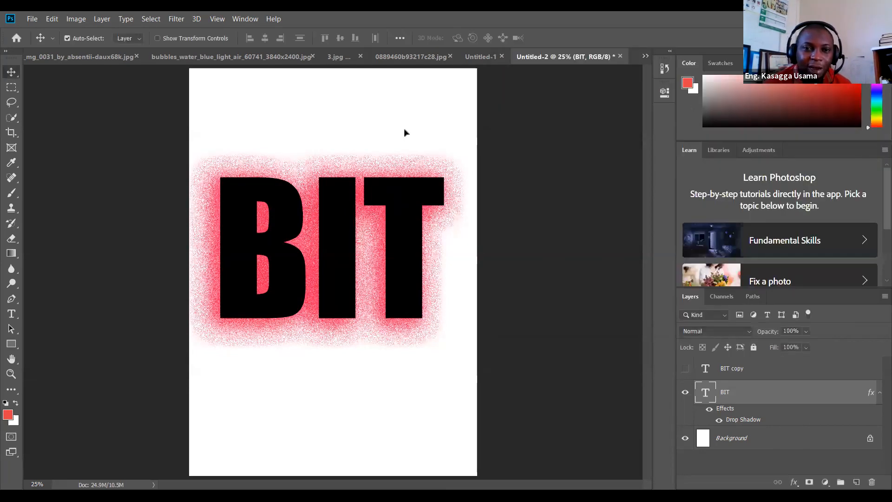
Step: Shift the shadowed BIT text slightly near the page's middle, and show and select the BIT copy layer in place of it
{"action": "left_click_drag", "start_coordinate": [404, 129], "coordinate": [401, 119]}
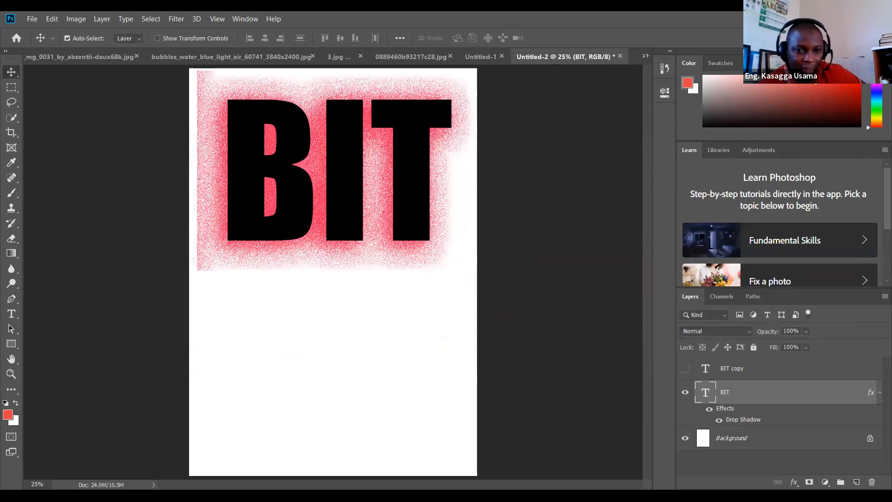
{"action": "key", "text": "ctrl+z"}
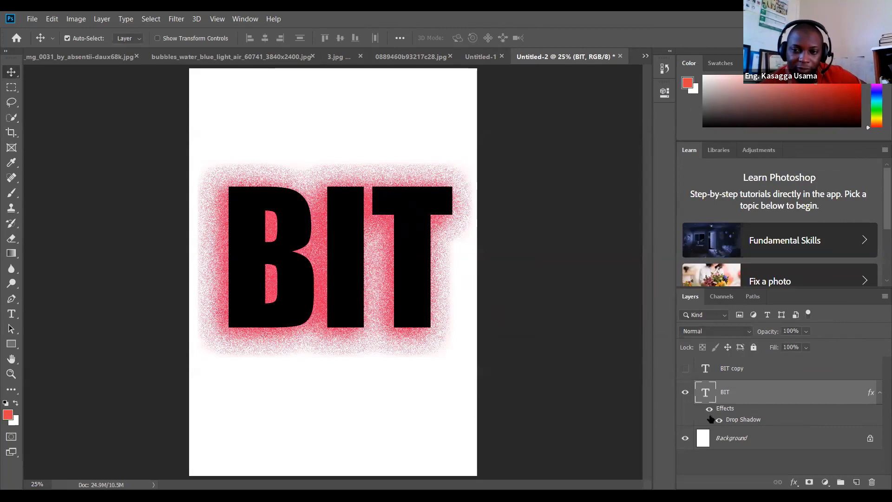
{"action": "left_click", "coordinate": [685, 394]}
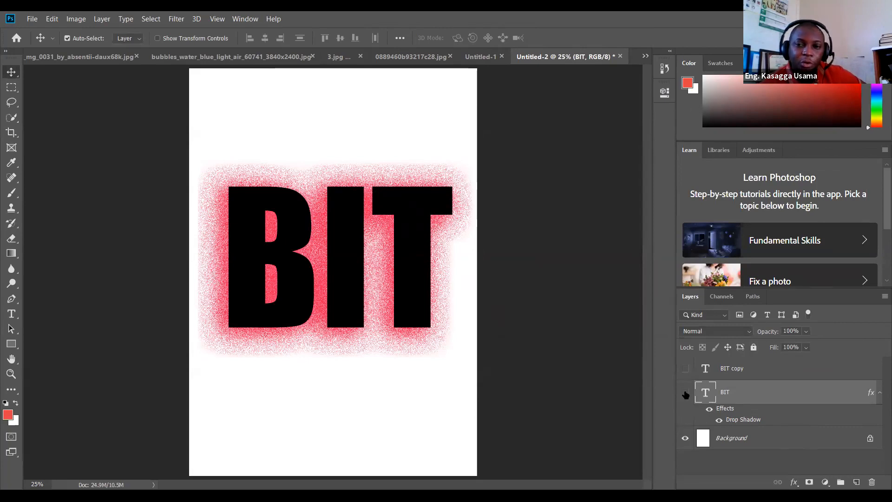
{"action": "left_click", "coordinate": [688, 369]}
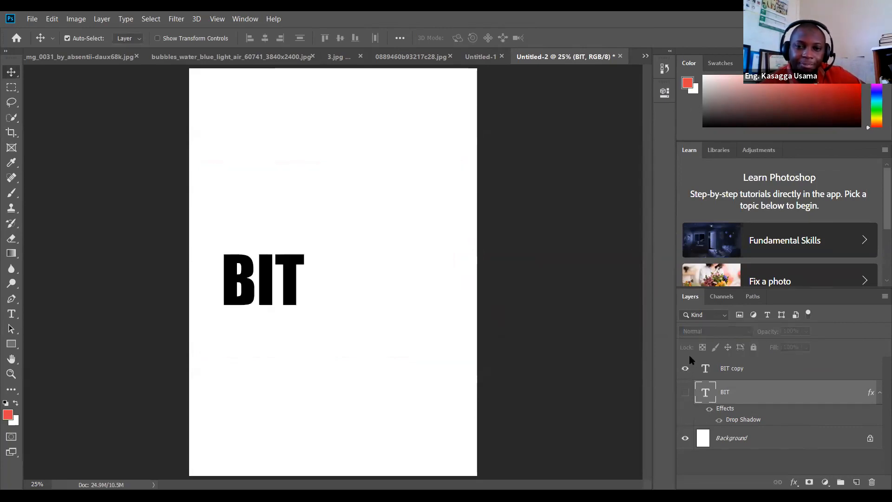
{"action": "left_click", "coordinate": [720, 368]}
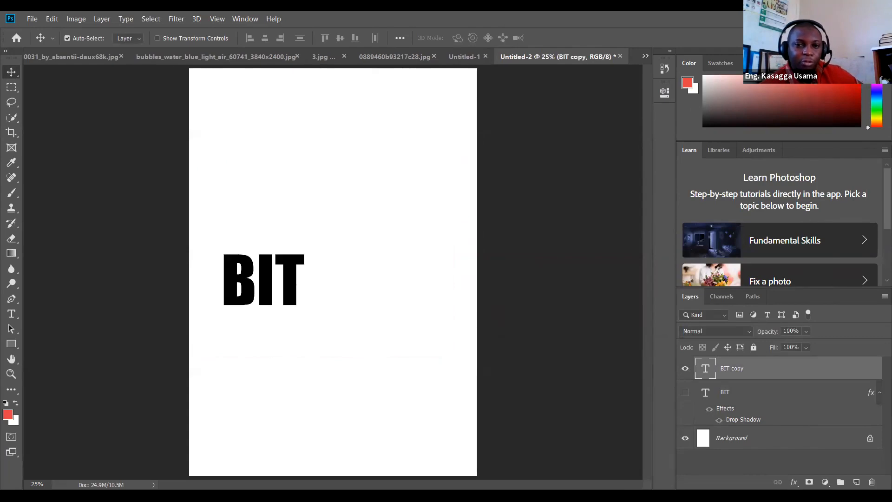
Step: Move the BIT copy text inward and scale it up proportionally until it nearly spans the page's width
{"action": "left_click_drag", "start_coordinate": [296, 288], "coordinate": [355, 288]}
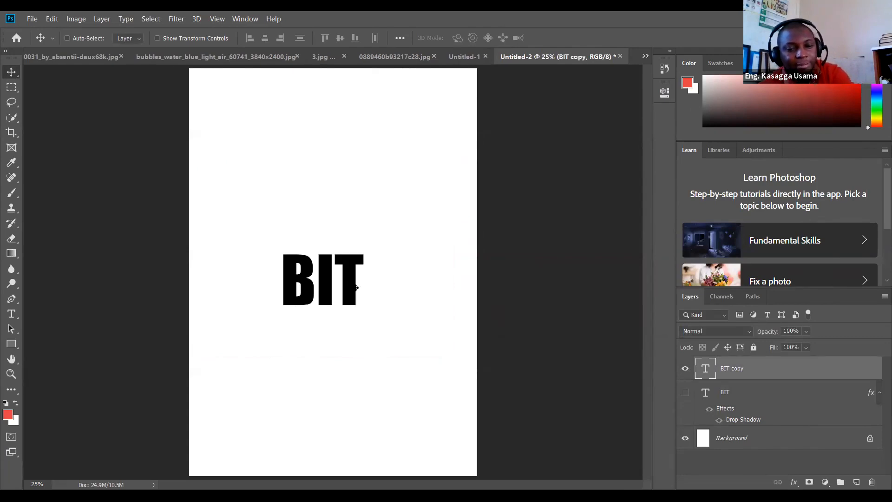
{"action": "key", "text": "ctrl+t"}
{"action": "left_click_drag", "start_coordinate": [366, 326], "coordinate": [454, 408]}
{"action": "left_click_drag", "start_coordinate": [280, 247], "coordinate": [251, 213]}
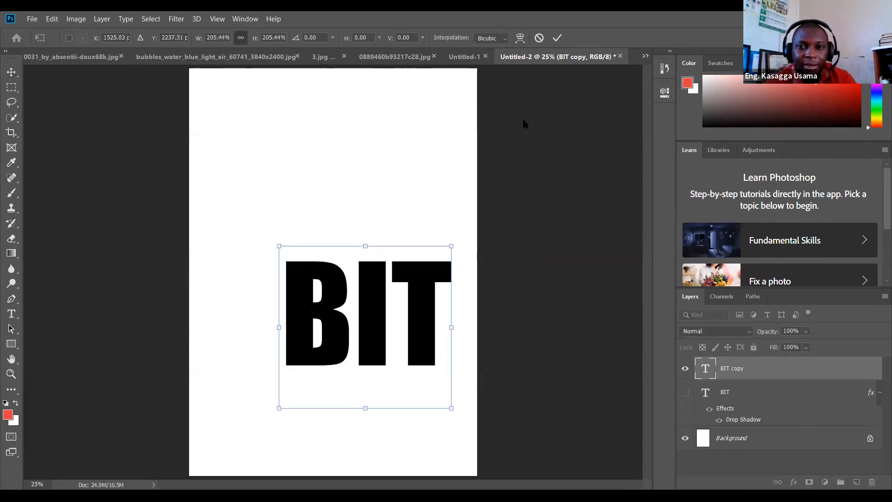
{"action": "left_click", "coordinate": [557, 38]}
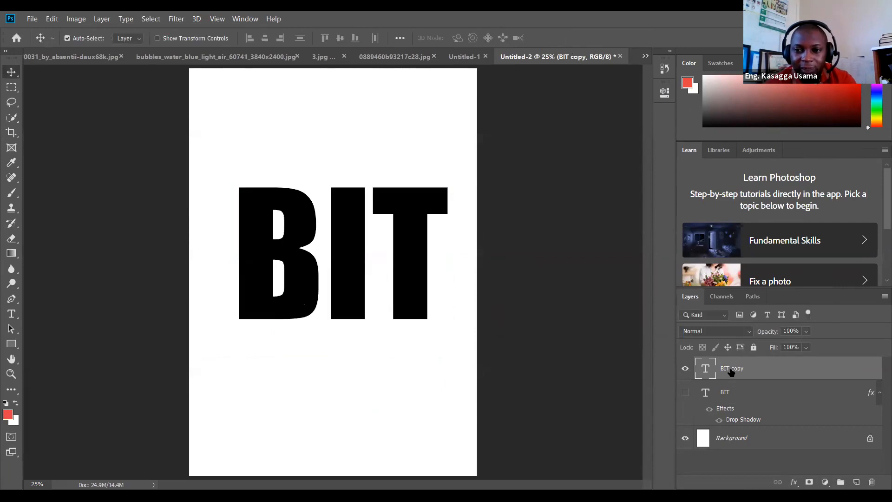
Step: Open the BIT copy layer's style settings, try a Drop Shadow at 46% opacity and 90° angle, and disable it
{"action": "right_click", "coordinate": [766, 368]}
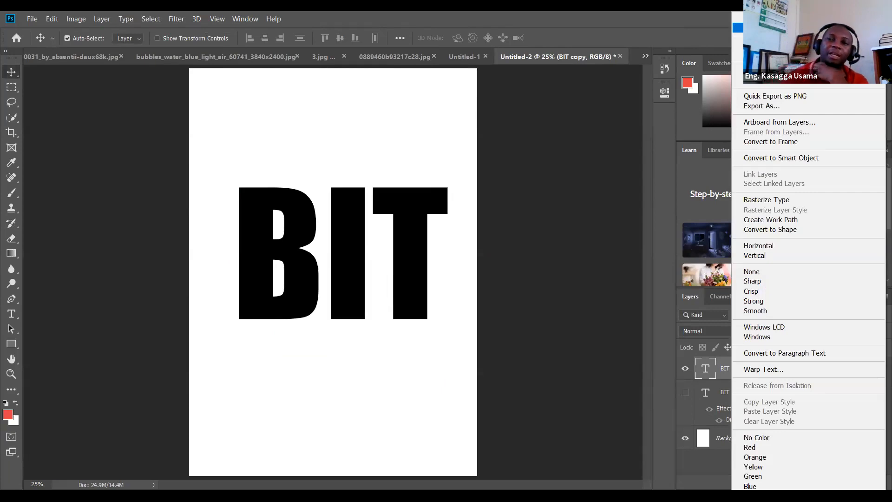
{"action": "left_click", "coordinate": [766, 28]}
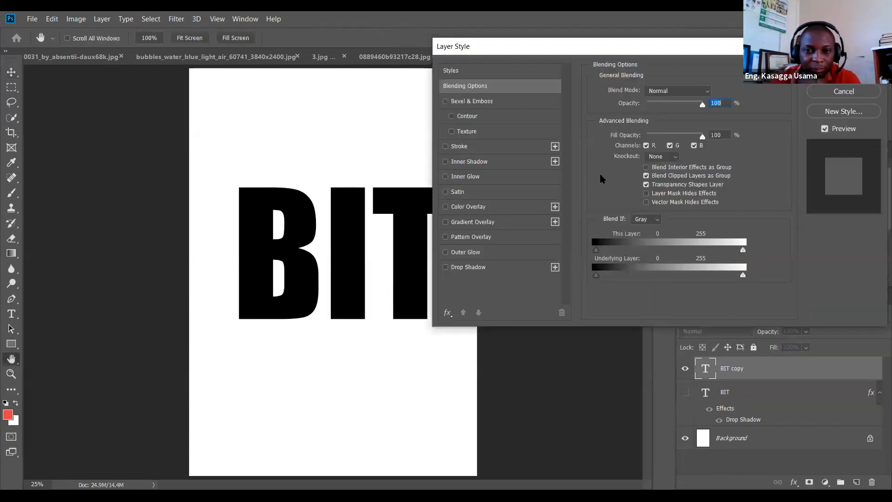
{"action": "left_click", "coordinate": [469, 267]}
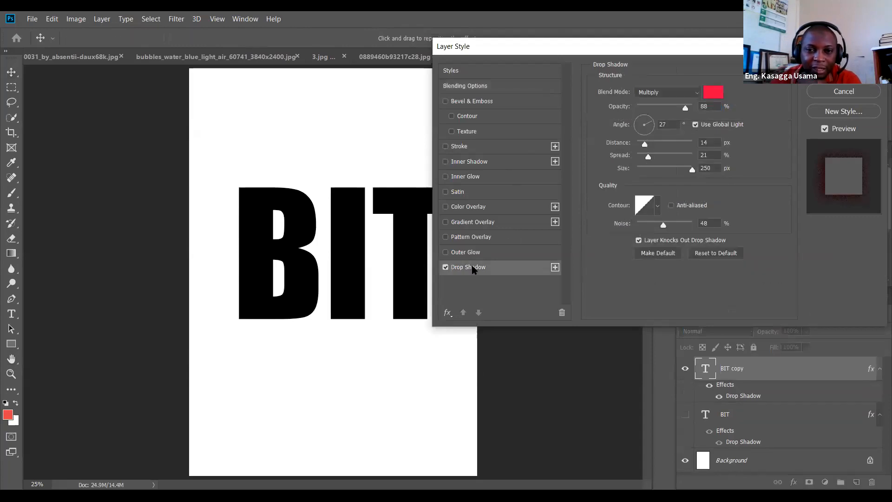
{"action": "left_click_drag", "start_coordinate": [688, 107], "coordinate": [662, 108]}
{"action": "left_click", "coordinate": [644, 121]}
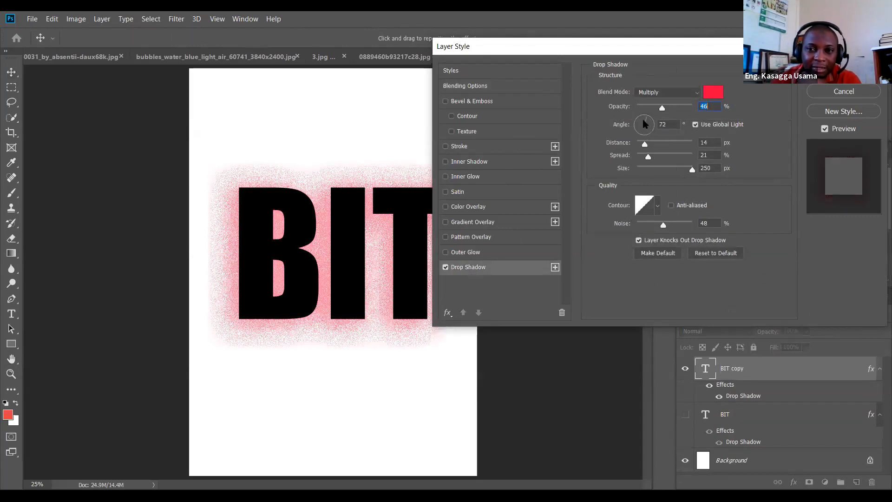
{"action": "left_click", "coordinate": [643, 119]}
{"action": "left_click", "coordinate": [445, 267]}
Step: Enable an Outer Glow on the BIT copy layer with the dark red colour b51e1e
{"action": "left_click", "coordinate": [446, 251]}
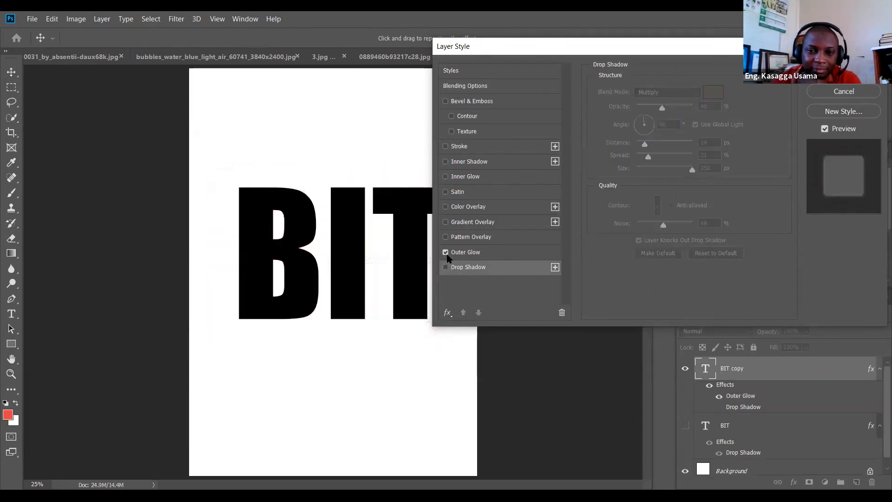
{"action": "left_click", "coordinate": [476, 254]}
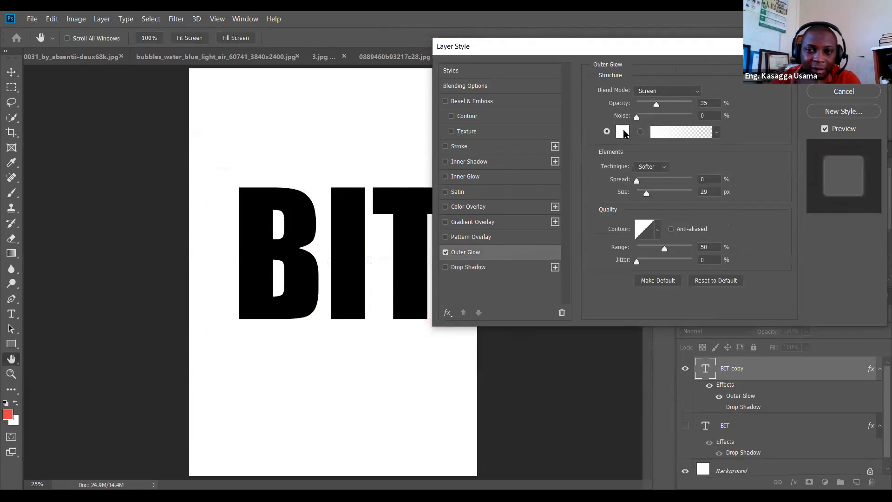
{"action": "left_click", "coordinate": [623, 131]}
{"action": "left_click", "coordinate": [612, 143]}
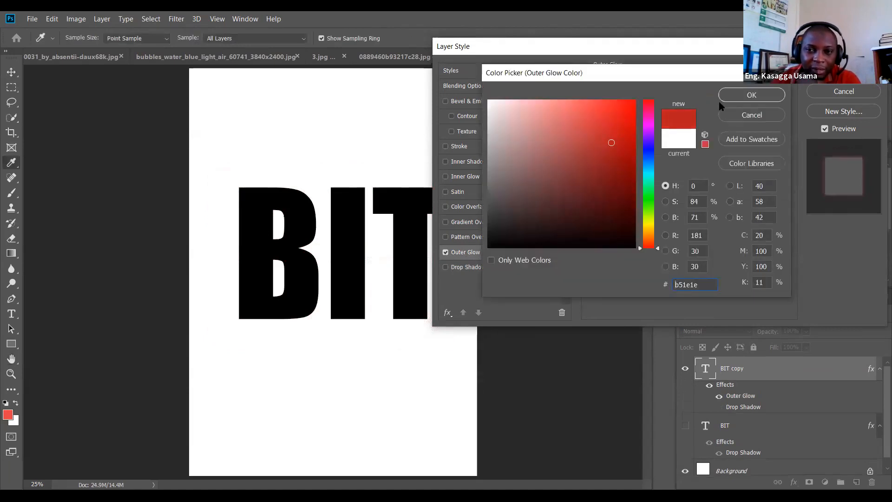
{"action": "left_click", "coordinate": [745, 97]}
Step: Set the outer glow to 18% noise, 21% spread, 224 px size and 47% opacity with the Multiply blend mode
{"action": "left_click_drag", "start_coordinate": [637, 118], "coordinate": [647, 118]}
{"action": "left_click_drag", "start_coordinate": [636, 181], "coordinate": [688, 193]}
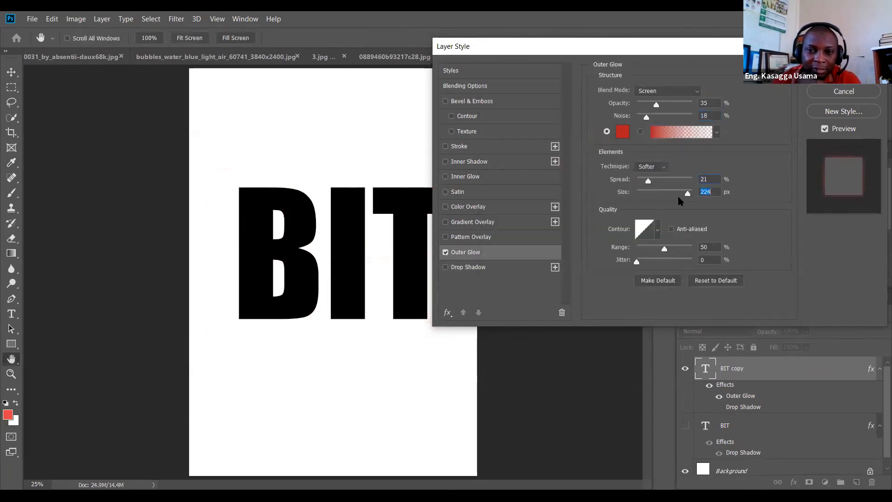
{"action": "left_click", "coordinate": [663, 105]}
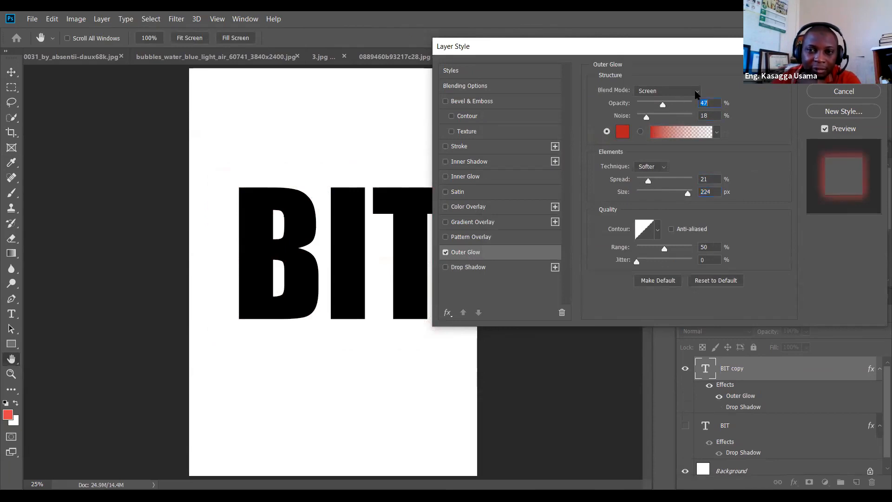
{"action": "left_click", "coordinate": [696, 91]}
{"action": "left_click", "coordinate": [663, 132]}
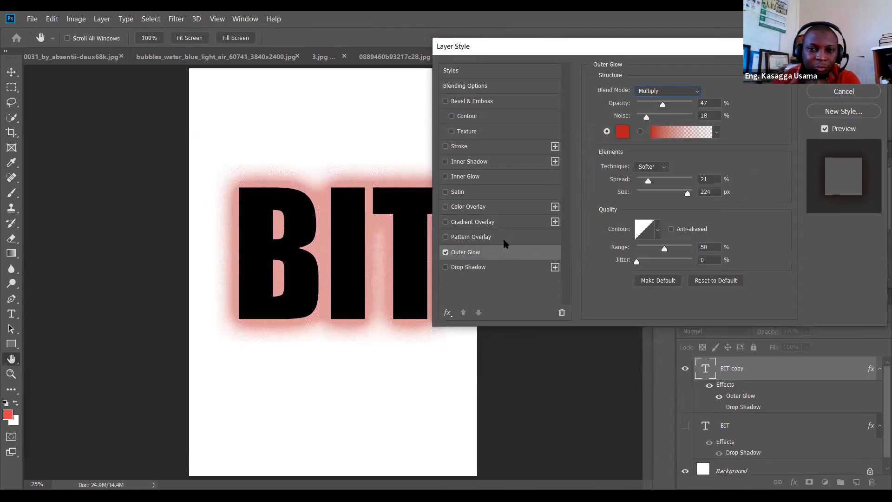
Step: Add Pattern Overlay, Gradient Overlay and Color Overlay effects to the BIT copy text, keeping the dialog clear of it
{"action": "left_click", "coordinate": [486, 239]}
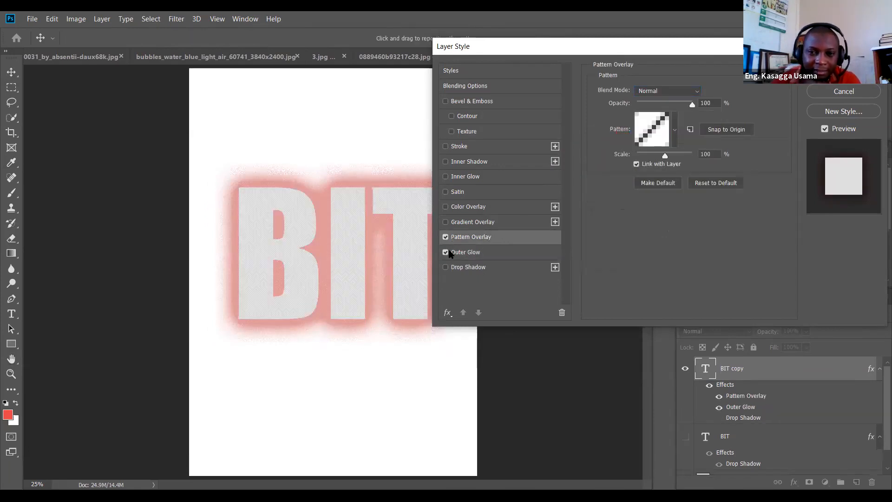
{"action": "left_click", "coordinate": [446, 252]}
{"action": "left_click", "coordinate": [445, 251]}
{"action": "left_click_drag", "start_coordinate": [545, 51], "coordinate": [659, 43]}
{"action": "left_click", "coordinate": [559, 214]}
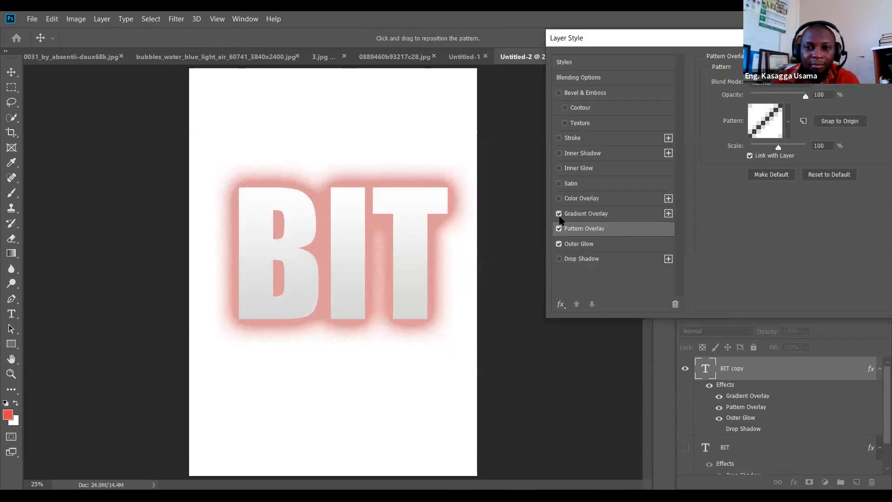
{"action": "left_click", "coordinate": [559, 199]}
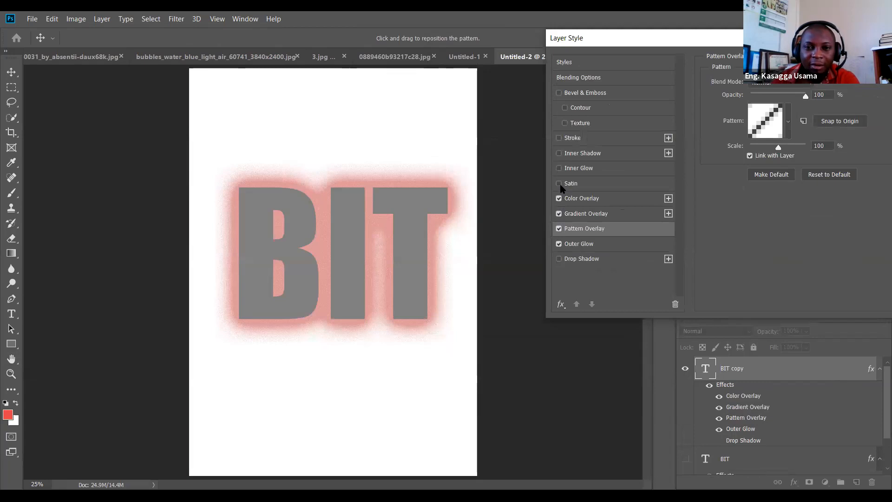
Step: Enable Satin, Inner Glow, Inner Shadow, Stroke and Bevel & Emboss with Texture on the BIT copy text, and apply the style
{"action": "left_click", "coordinate": [560, 184]}
{"action": "left_click", "coordinate": [560, 165]}
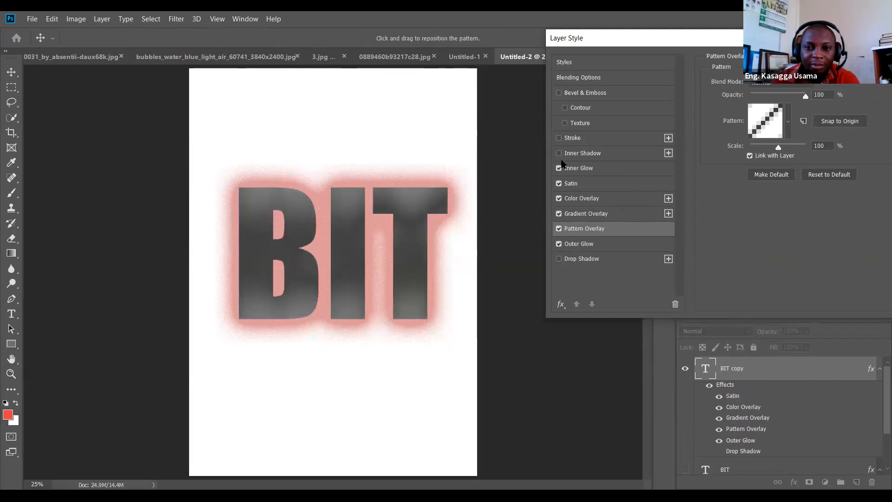
{"action": "left_click", "coordinate": [558, 153]}
{"action": "left_click", "coordinate": [559, 138]}
{"action": "left_click", "coordinate": [565, 123]}
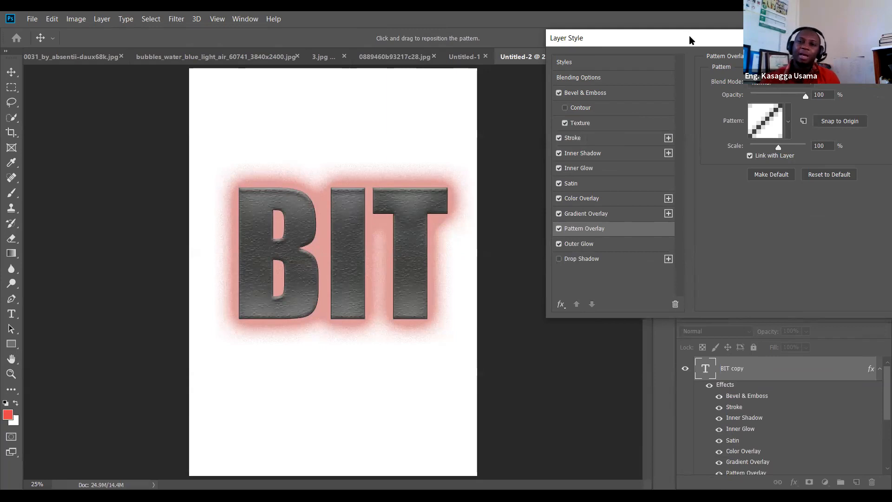
{"action": "left_click_drag", "start_coordinate": [689, 40], "coordinate": [505, 66]}
{"action": "left_click", "coordinate": [773, 87]}
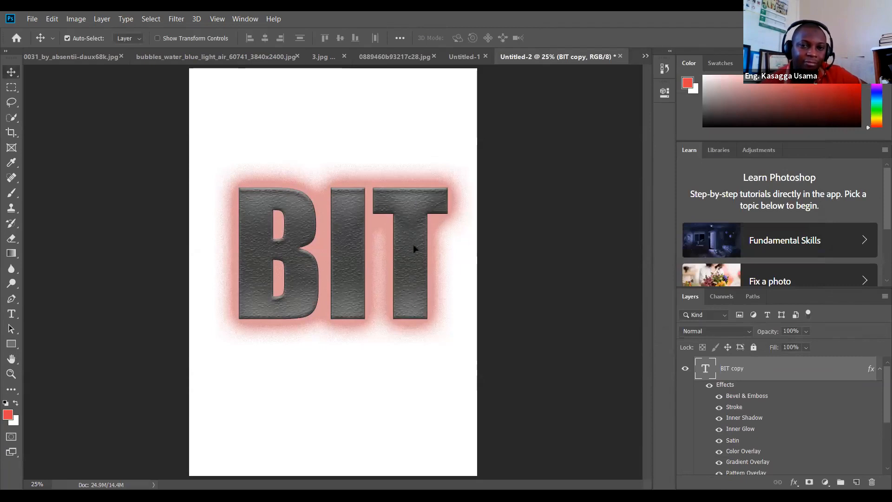
Step: Move the styled BIT text slightly down the page and look through its list of effects
{"action": "left_click_drag", "start_coordinate": [411, 243], "coordinate": [412, 243]}
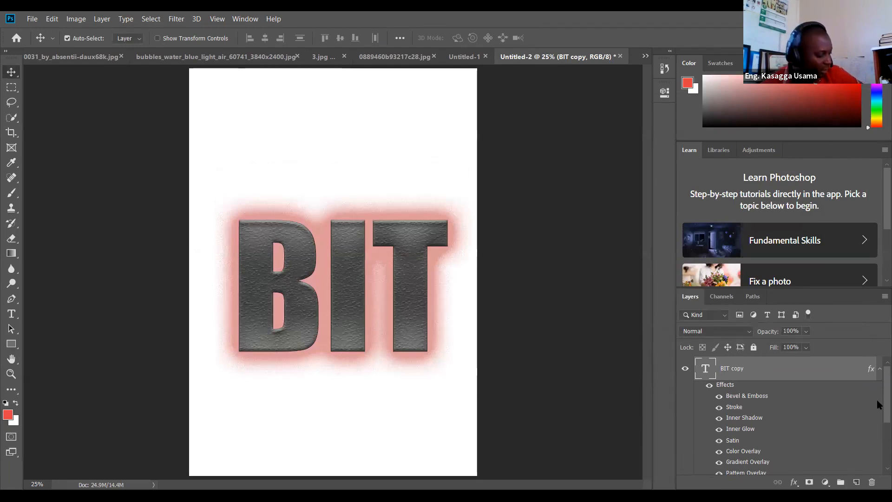
{"action": "scroll", "coordinate": [874, 405], "scroll_direction": "down", "scroll_amount": 3}
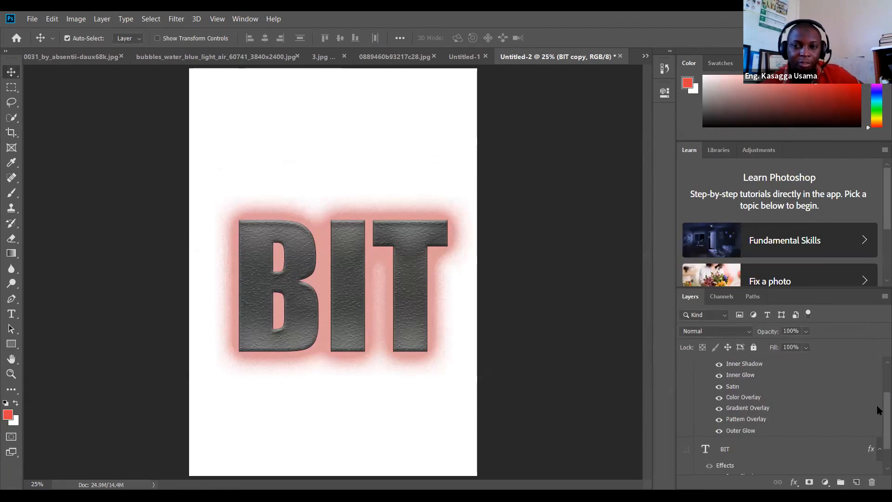
{"action": "scroll", "coordinate": [876, 390], "scroll_direction": "up", "scroll_amount": 3}
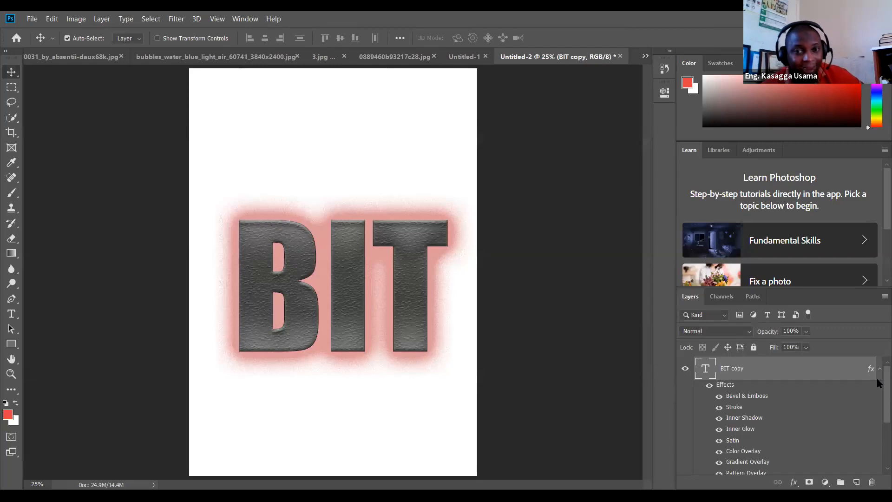
Step: Hide the BIT copy layer, show the original BIT layer and turn off its effects so the text appears plain black
{"action": "left_click", "coordinate": [686, 369]}
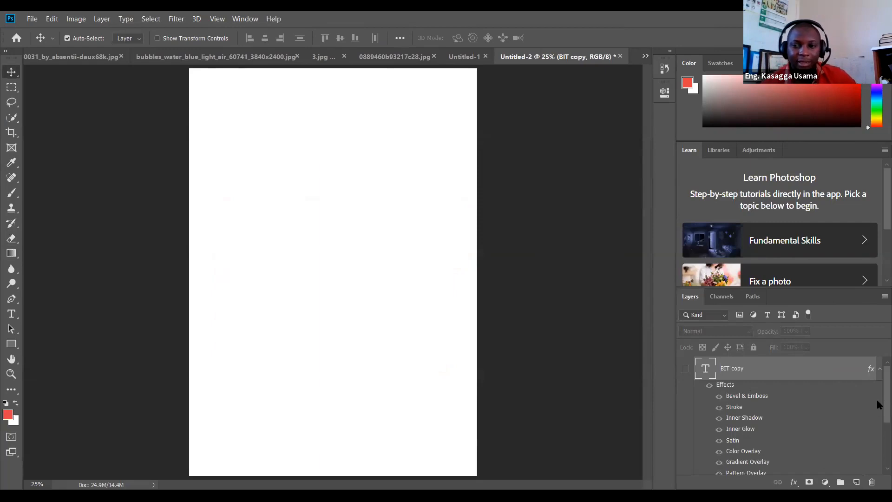
{"action": "scroll", "coordinate": [877, 436], "scroll_direction": "down", "scroll_amount": 3}
{"action": "scroll", "coordinate": [877, 440], "scroll_direction": "down", "scroll_amount": 1}
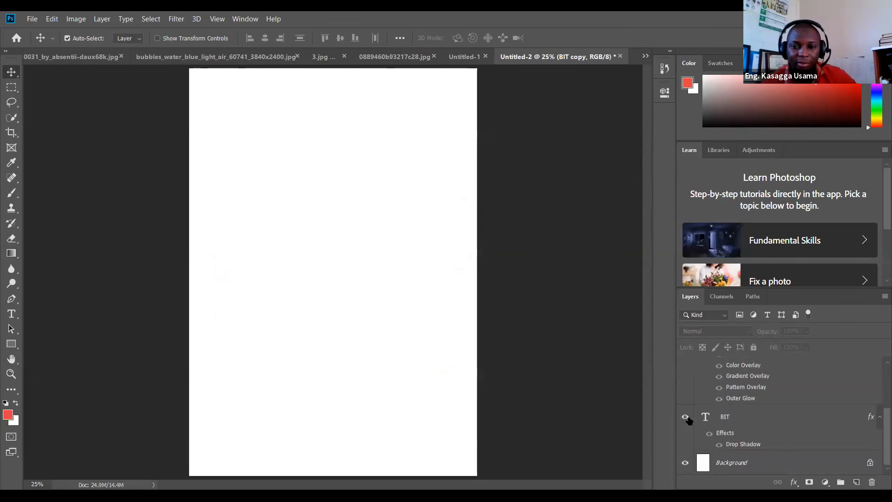
{"action": "left_click", "coordinate": [686, 417]}
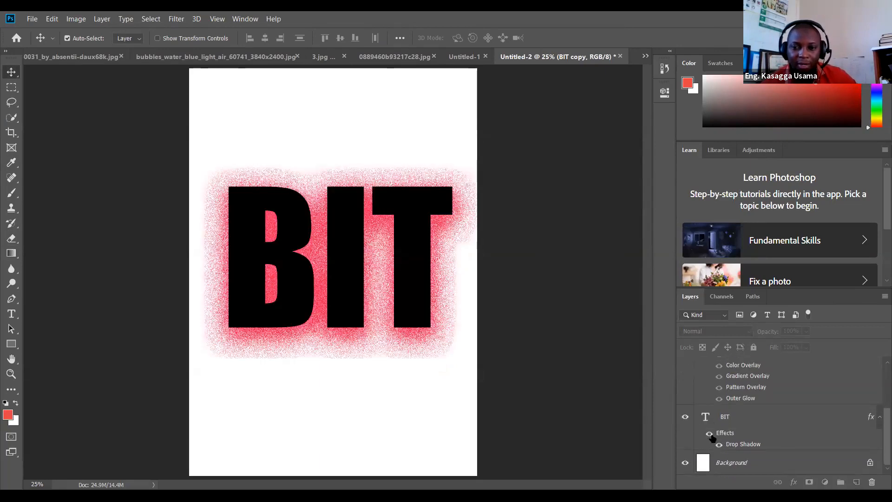
{"action": "left_click", "coordinate": [710, 433]}
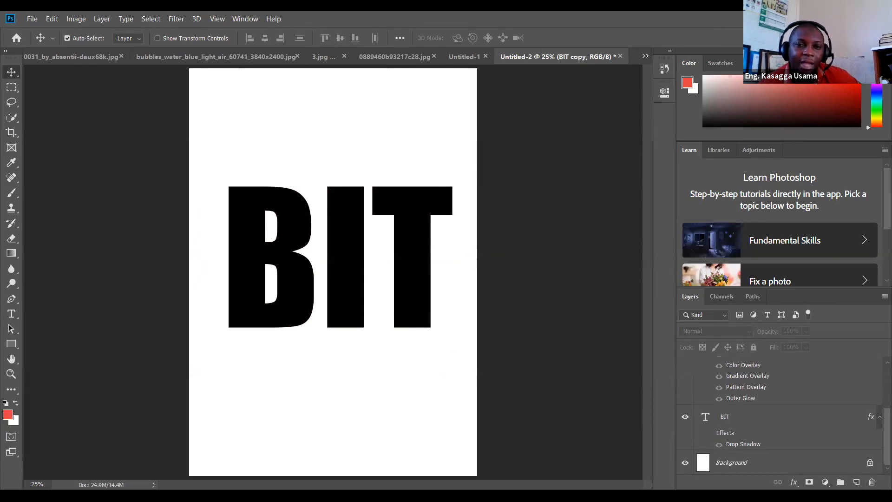
Step: Paste the copied photo of the woman in red from 0889460b93217c28.jpg into Untitled-2, over the BIT text
{"action": "left_click", "coordinate": [395, 57]}
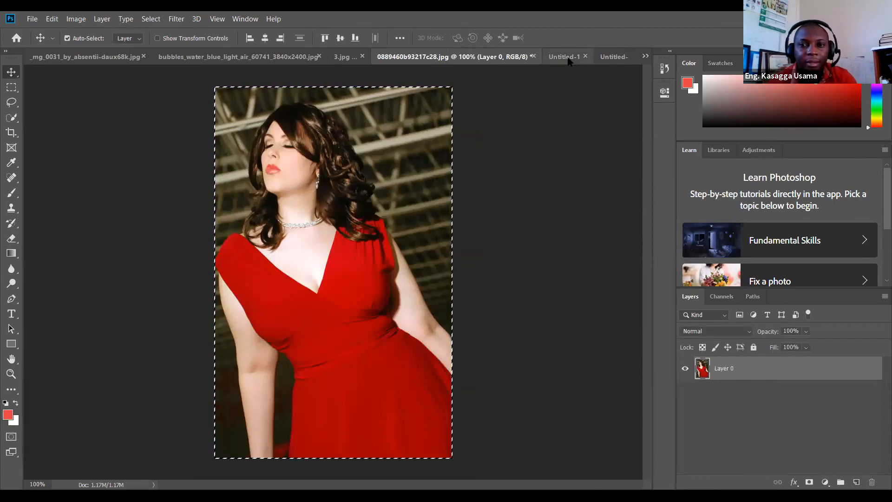
{"action": "left_click", "coordinate": [620, 59]}
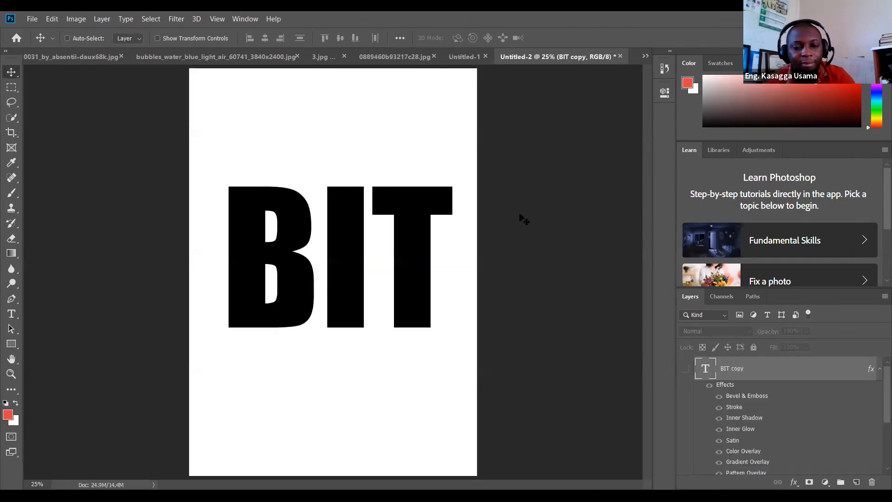
{"action": "key", "text": "ctrl+v"}
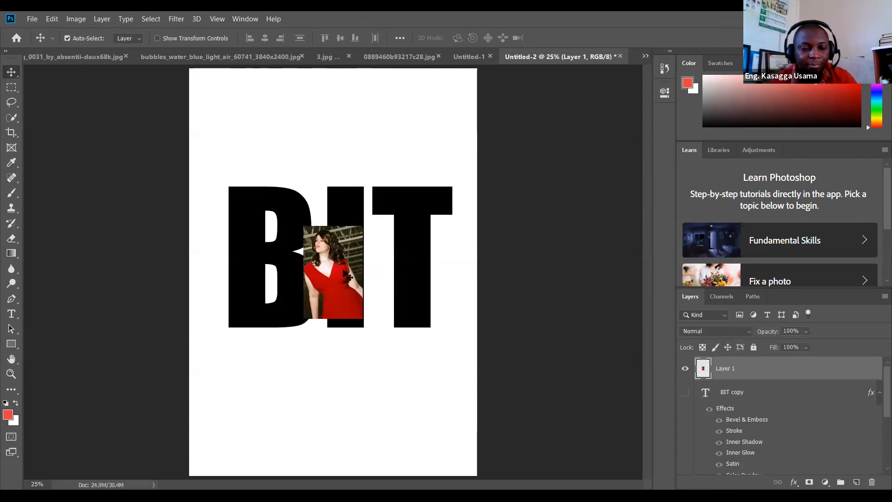
{"action": "left_click_drag", "start_coordinate": [346, 275], "coordinate": [338, 266]}
Step: Enlarge the pasted photo proportionally until it almost fills the page, and centre it between the page's side edges
{"action": "key", "text": "ctrl+t"}
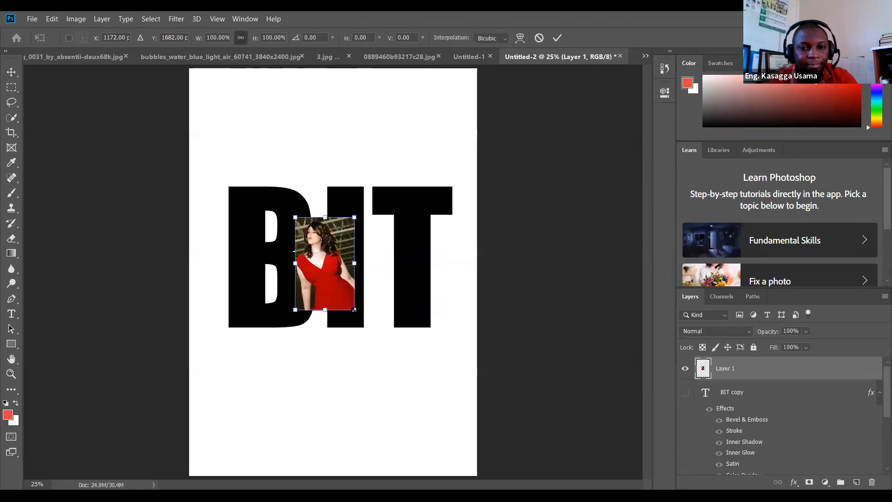
{"action": "left_click_drag", "start_coordinate": [369, 329], "coordinate": [458, 464]}
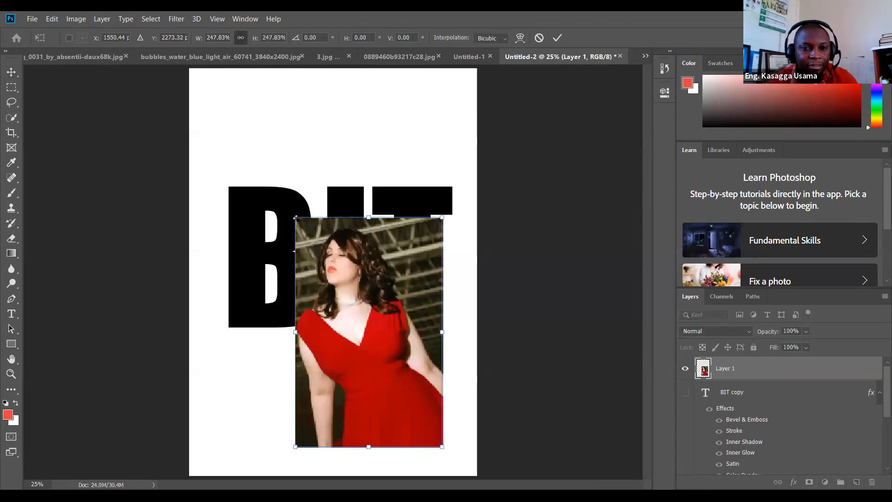
{"action": "left_click_drag", "start_coordinate": [296, 217], "coordinate": [250, 146]}
{"action": "left_click", "coordinate": [557, 38]}
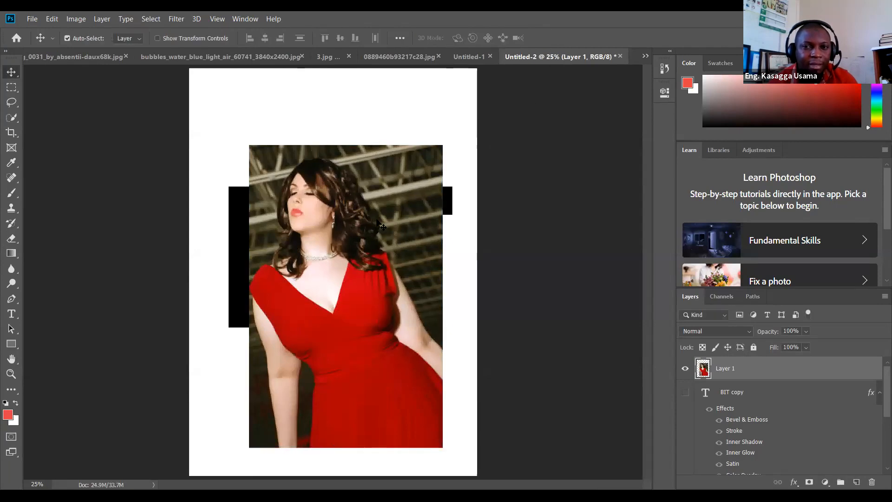
{"action": "left_click_drag", "start_coordinate": [374, 263], "coordinate": [361, 228]}
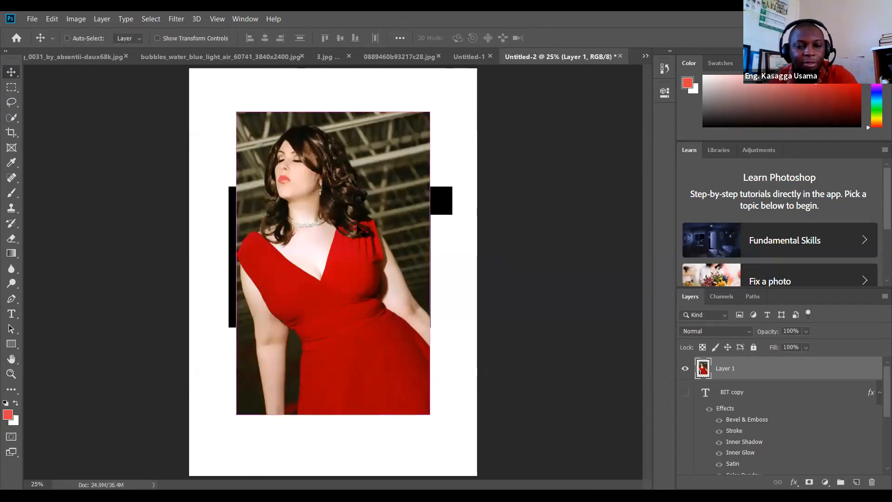
{"action": "key", "text": "ctrl+t"}
{"action": "left_click_drag", "start_coordinate": [430, 415], "coordinate": [458, 454]}
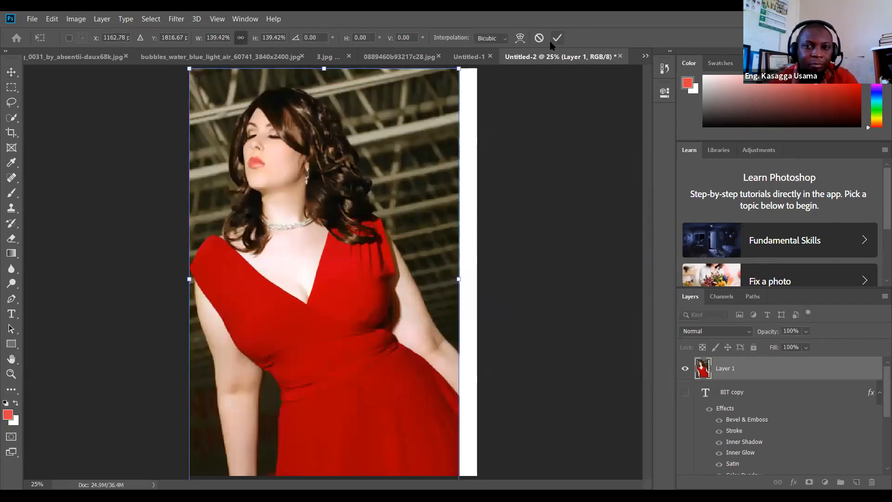
{"action": "key", "text": "Return"}
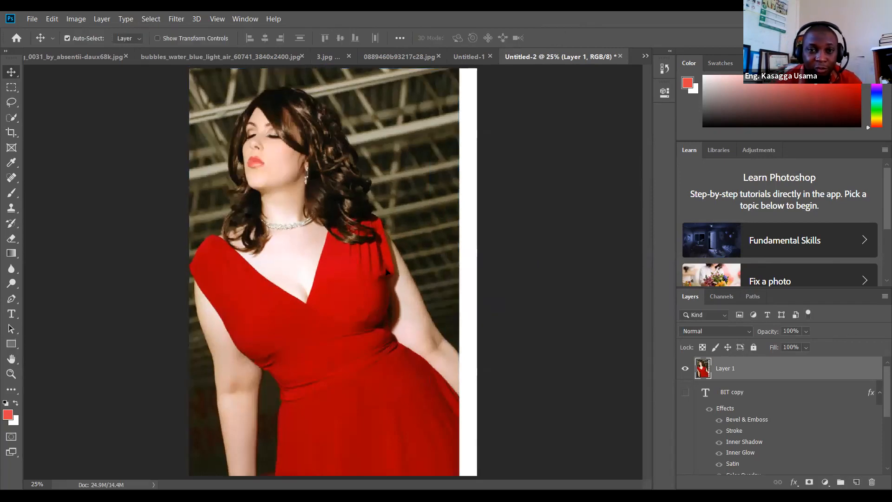
{"action": "left_click_drag", "start_coordinate": [387, 272], "coordinate": [395, 272]}
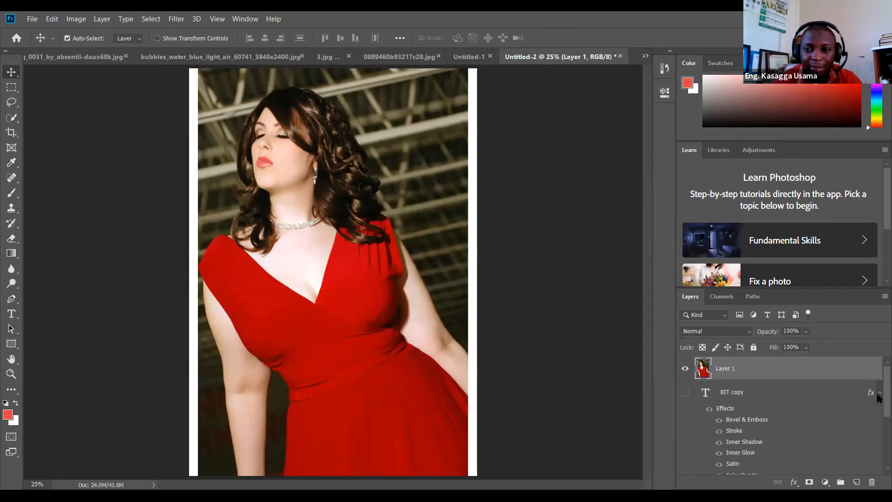
Step: Delete the hidden BIT copy layer together with its effects
{"action": "scroll", "coordinate": [877, 396], "scroll_direction": "down", "scroll_amount": 3}
{"action": "scroll", "coordinate": [878, 418], "scroll_direction": "up", "scroll_amount": 4}
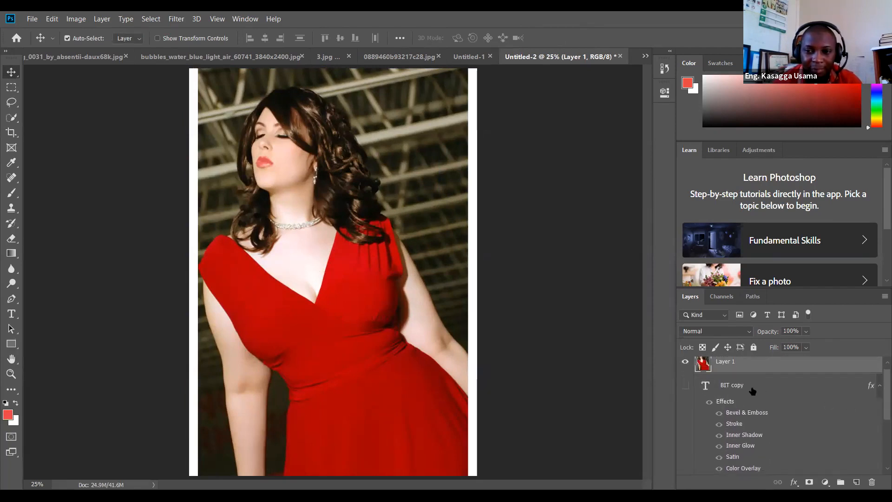
{"action": "left_click", "coordinate": [752, 392]}
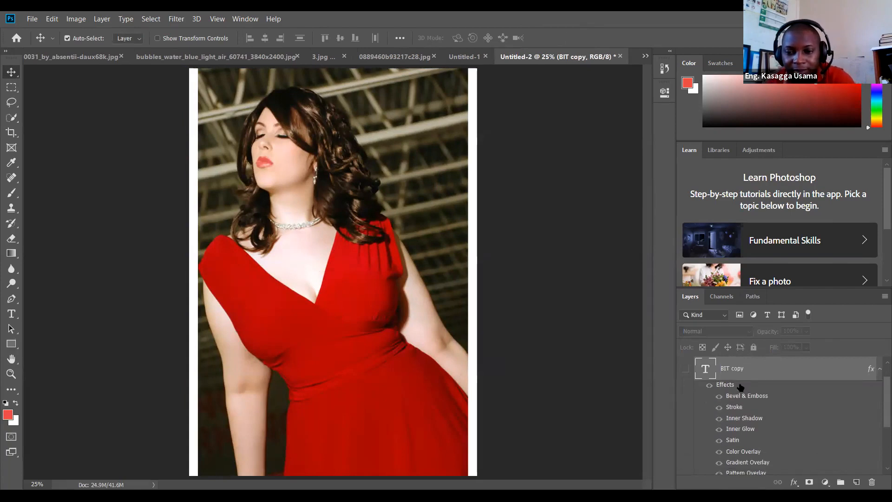
{"action": "key", "text": "Delete"}
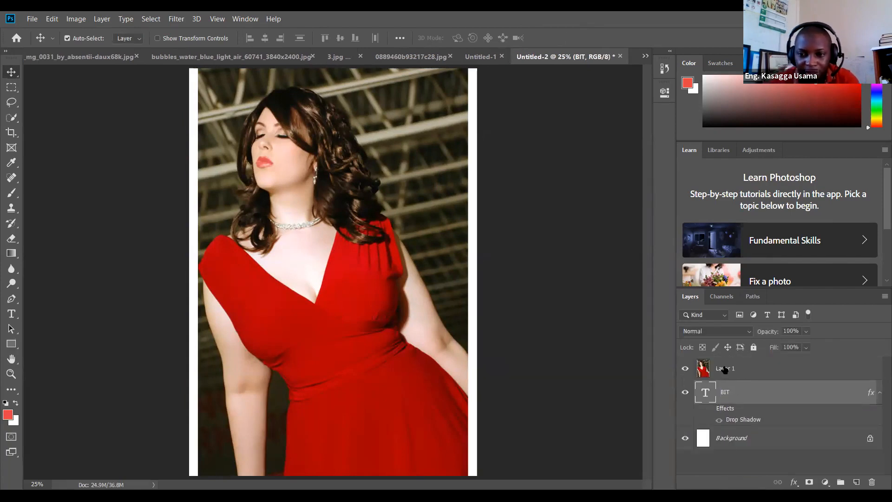
Step: Clip the photo on Layer 1 to the BIT text and shift it down so the face shows inside the letters
{"action": "left_click", "coordinate": [730, 373]}
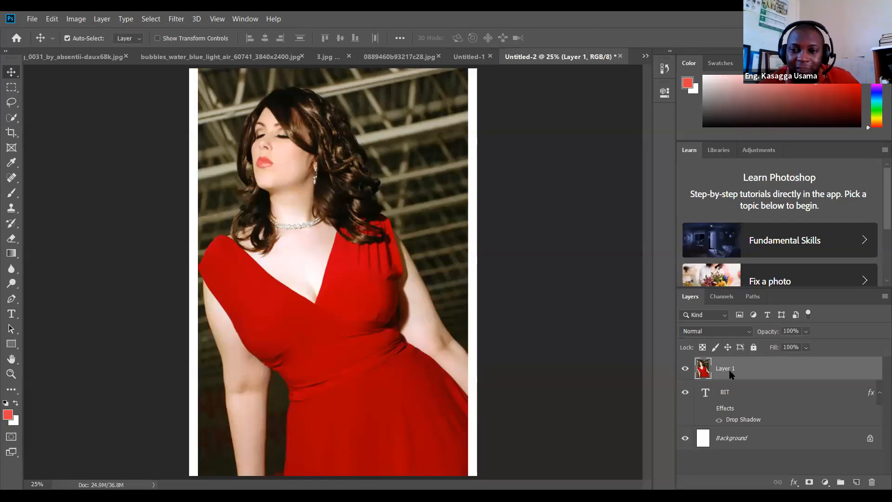
{"action": "right_click", "coordinate": [730, 374]}
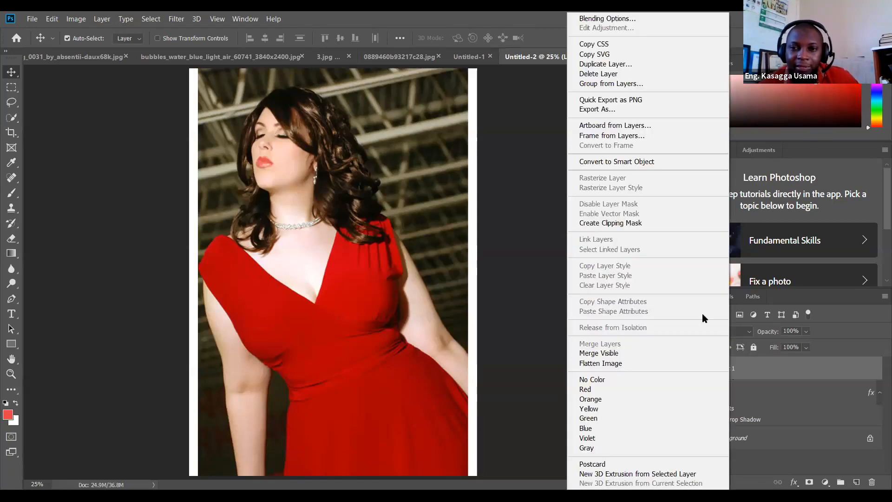
{"action": "left_click", "coordinate": [609, 223]}
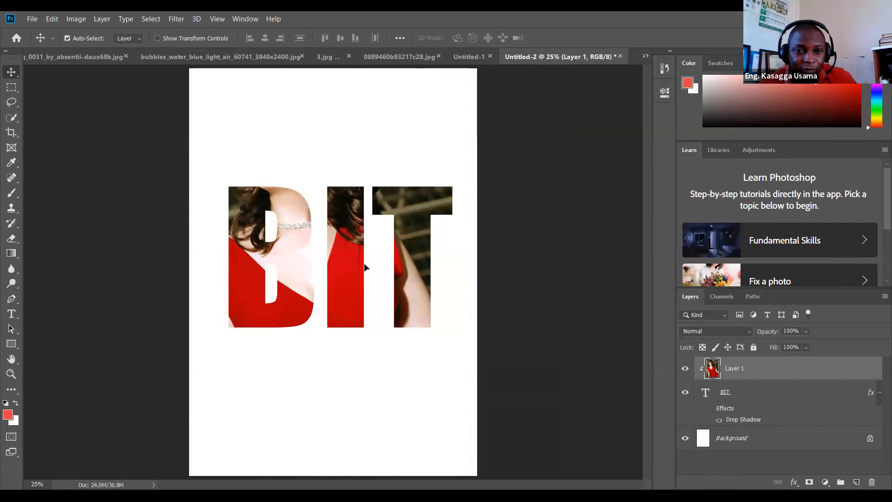
{"action": "left_click_drag", "start_coordinate": [341, 209], "coordinate": [365, 284]}
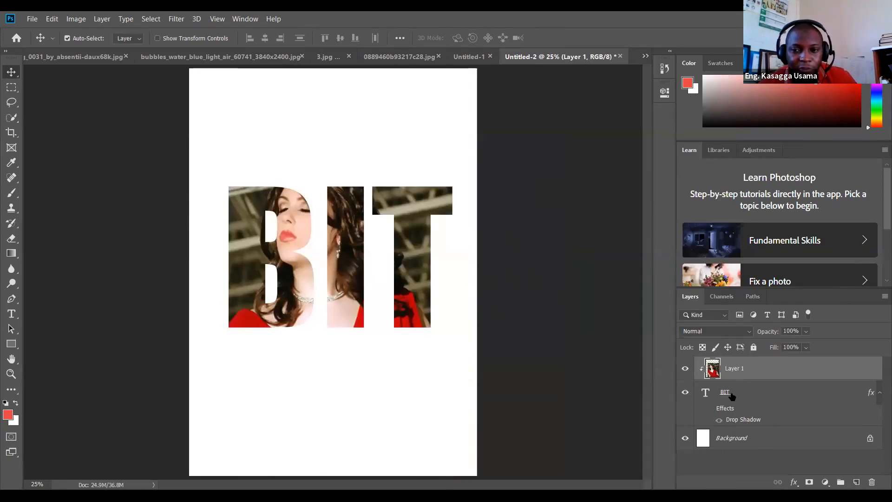
Step: Fill the Background layer with a diagonal linear gradient from red in the upper-right corner to white in the lower-left corner
{"action": "left_click", "coordinate": [731, 396]}
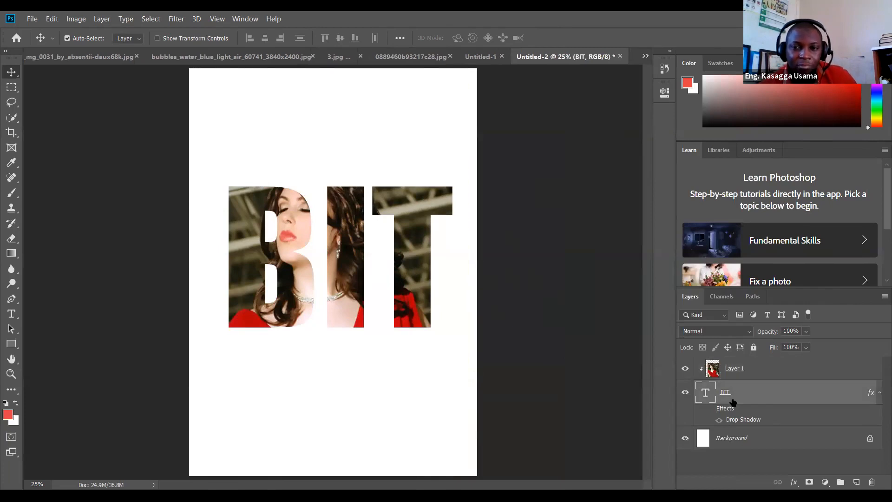
{"action": "left_click", "coordinate": [785, 441]}
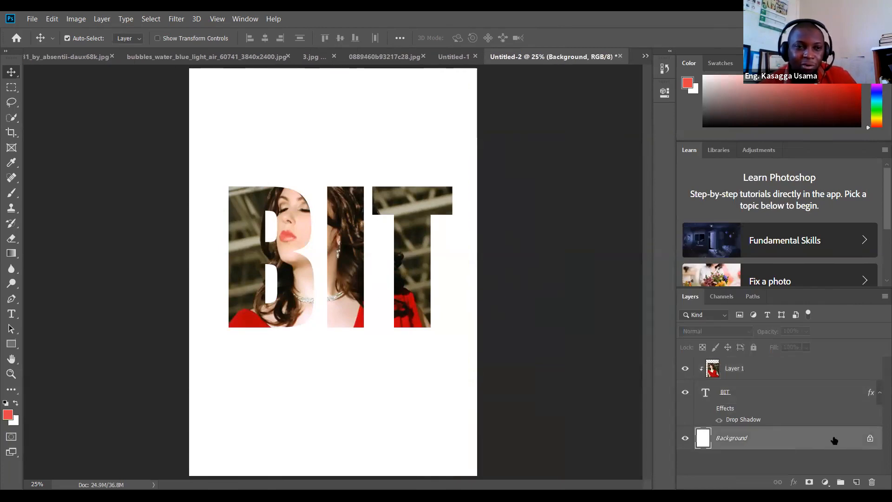
{"action": "left_click", "coordinate": [11, 254]}
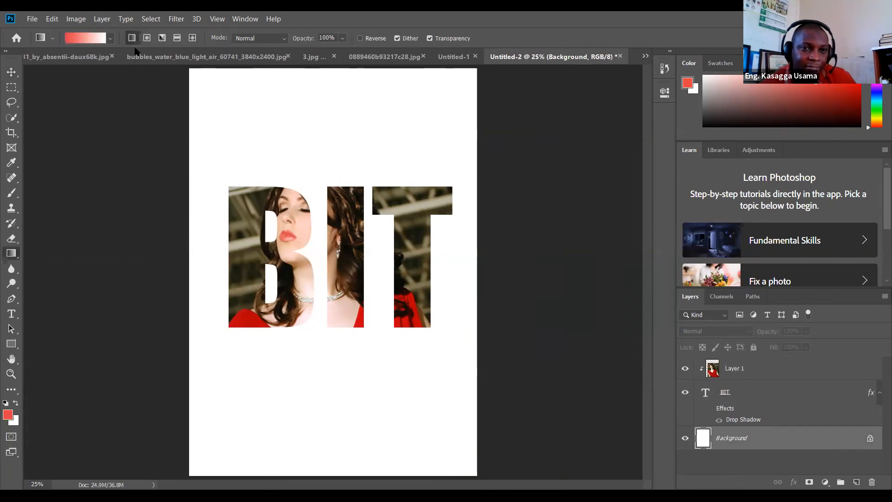
{"action": "left_click_drag", "start_coordinate": [212, 80], "coordinate": [444, 450]}
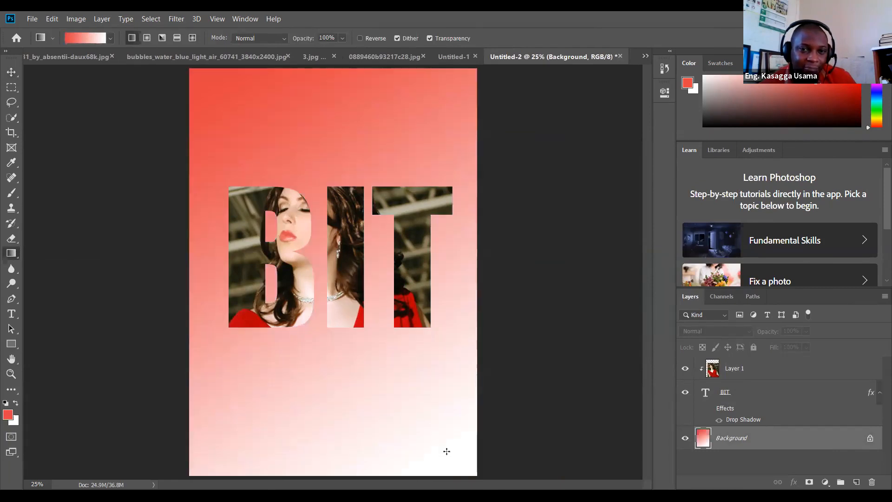
{"action": "left_click_drag", "start_coordinate": [428, 110], "coordinate": [230, 455]}
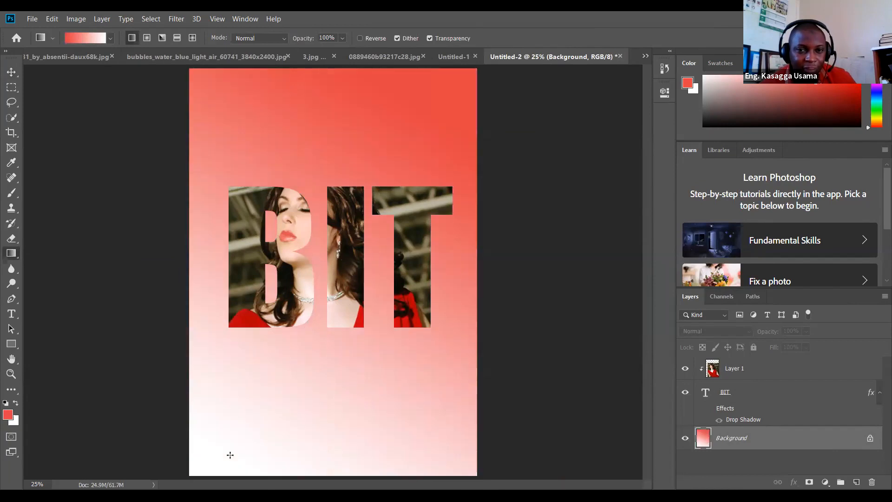
{"action": "left_click_drag", "start_coordinate": [340, 367], "coordinate": [262, 429]}
{"action": "left_click_drag", "start_coordinate": [451, 117], "coordinate": [236, 408]}
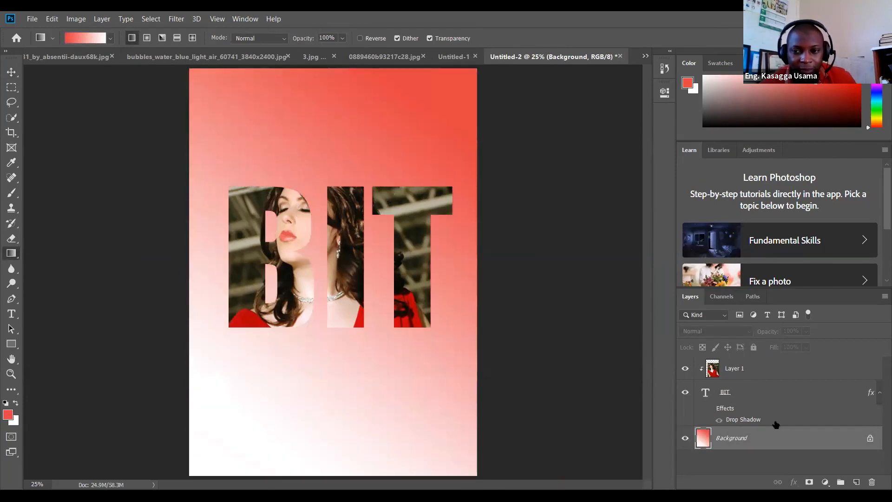
Step: Change the BIT layer's drop shadow colour to blue with a hue of 246°, keeping the style dialog clear of the text
{"action": "left_click", "coordinate": [736, 395]}
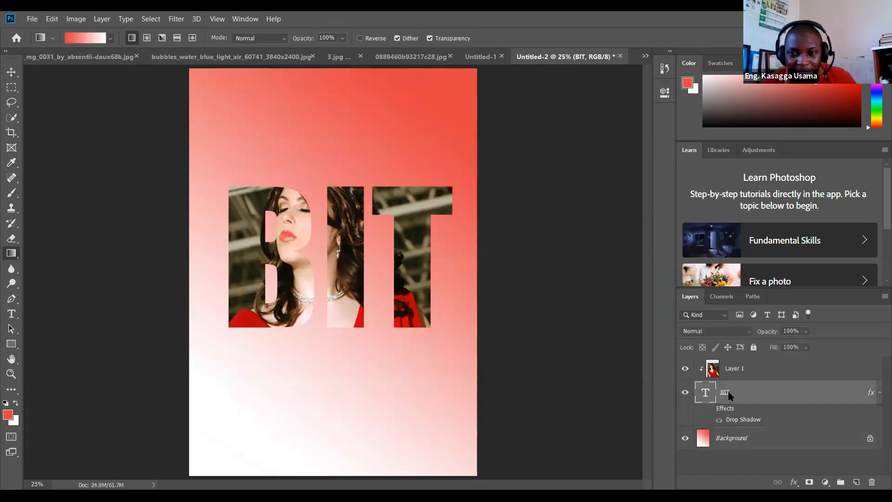
{"action": "right_click", "coordinate": [728, 395]}
{"action": "key", "text": "Escape"}
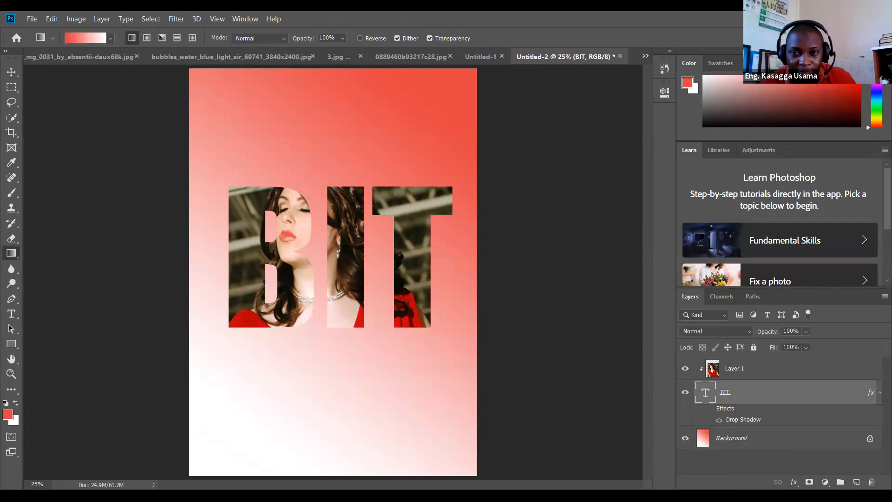
{"action": "key", "text": "h"}
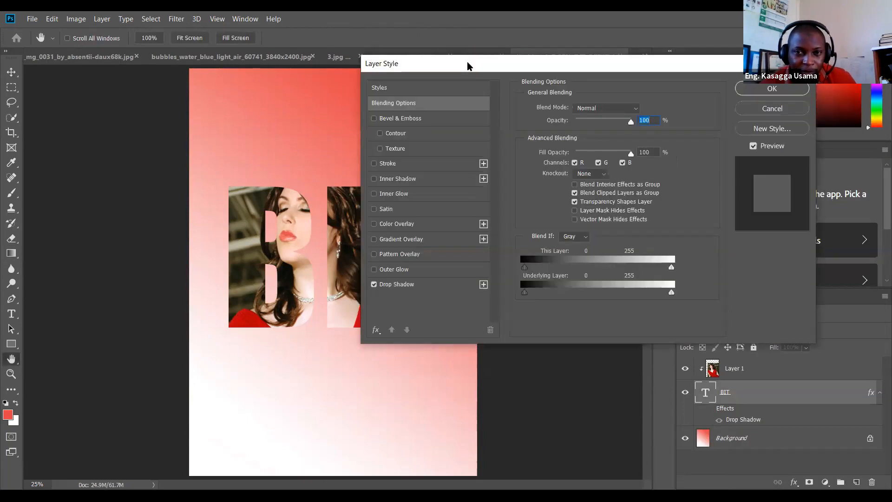
{"action": "left_click_drag", "start_coordinate": [469, 67], "coordinate": [622, 88]}
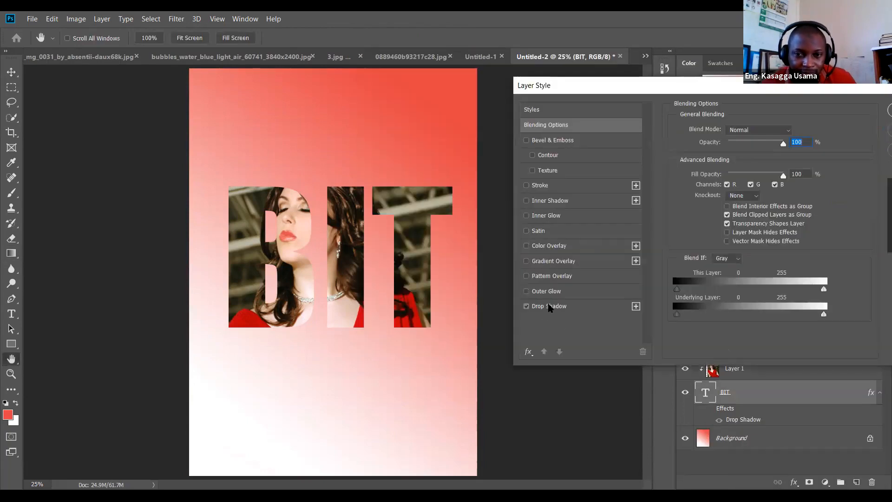
{"action": "left_click", "coordinate": [552, 305]}
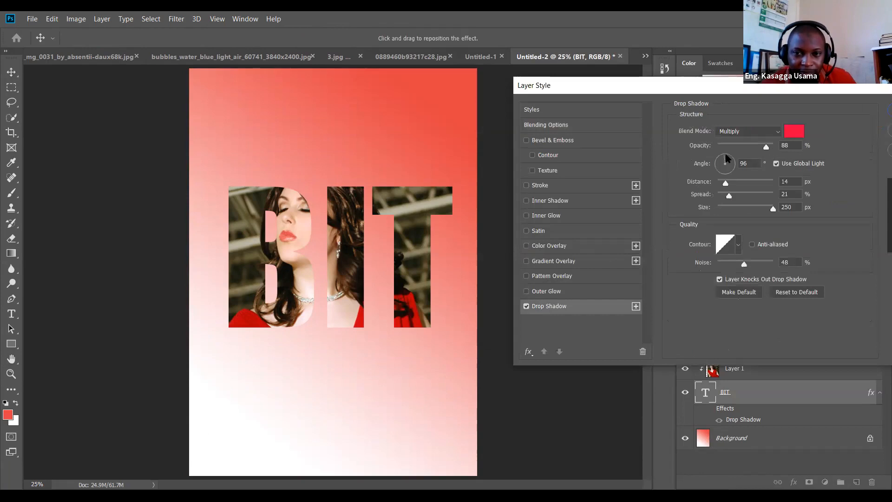
{"action": "left_click", "coordinate": [795, 134]}
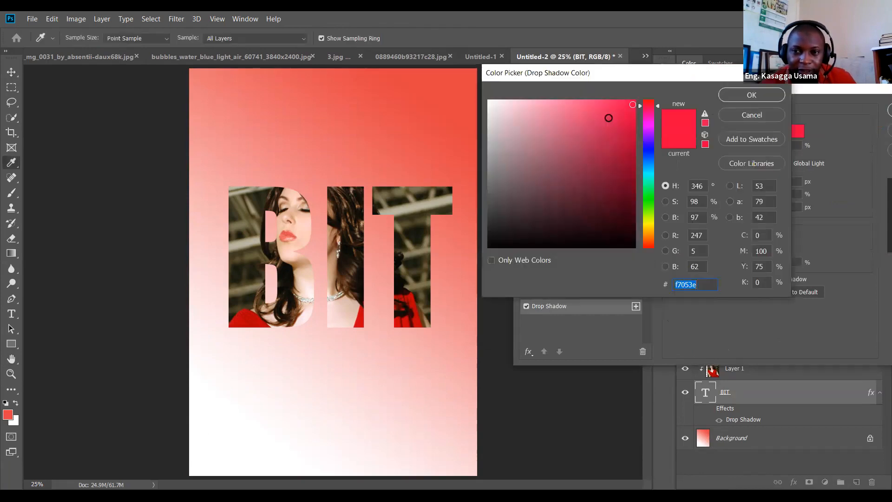
{"action": "left_click", "coordinate": [648, 146]}
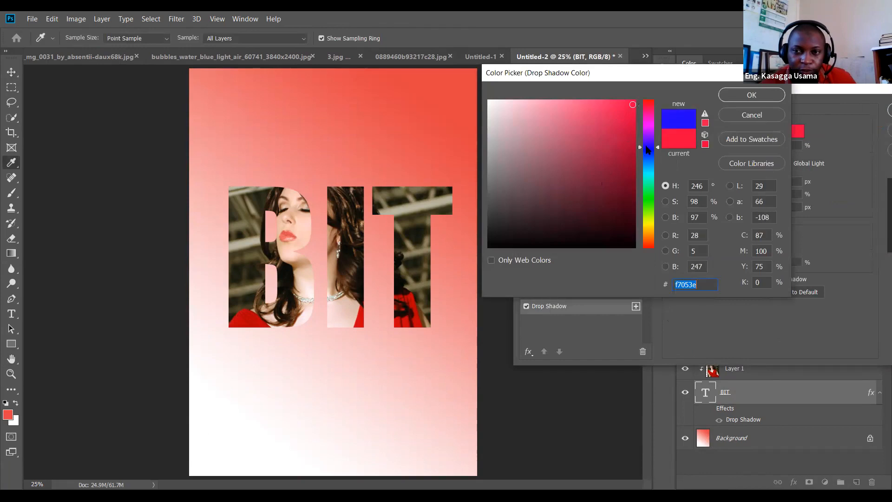
{"action": "left_click", "coordinate": [740, 98]}
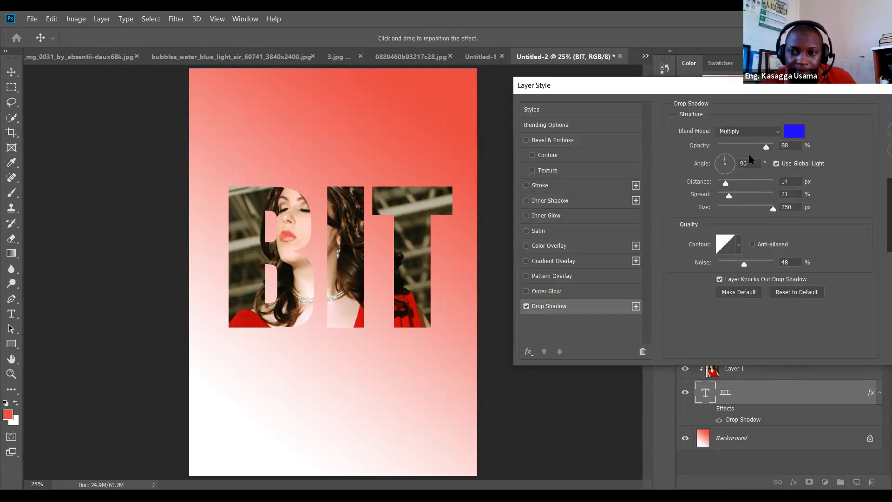
Step: Set the BIT layer's drop shadow to 71 px distance, 49% spread and 18 px size, and enable Outer Glow
{"action": "left_click_drag", "start_coordinate": [726, 184], "coordinate": [733, 186]}
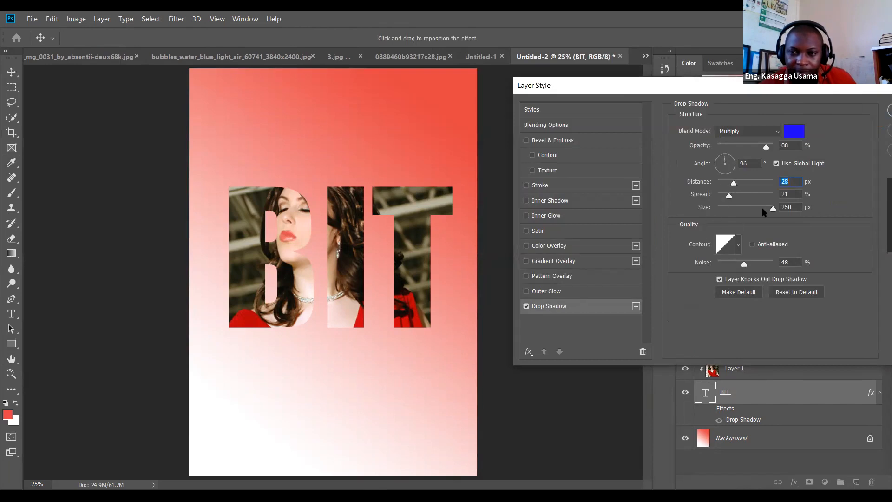
{"action": "left_click_drag", "start_coordinate": [773, 208], "coordinate": [754, 186]}
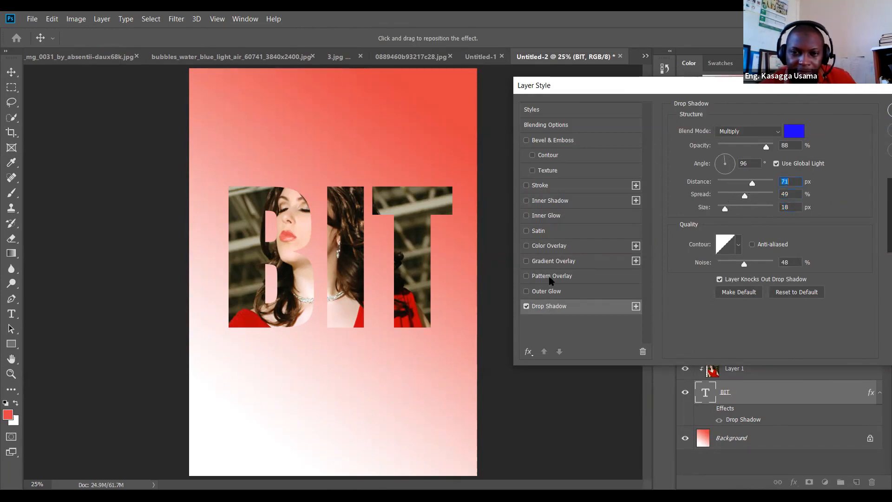
{"action": "left_click", "coordinate": [526, 291]}
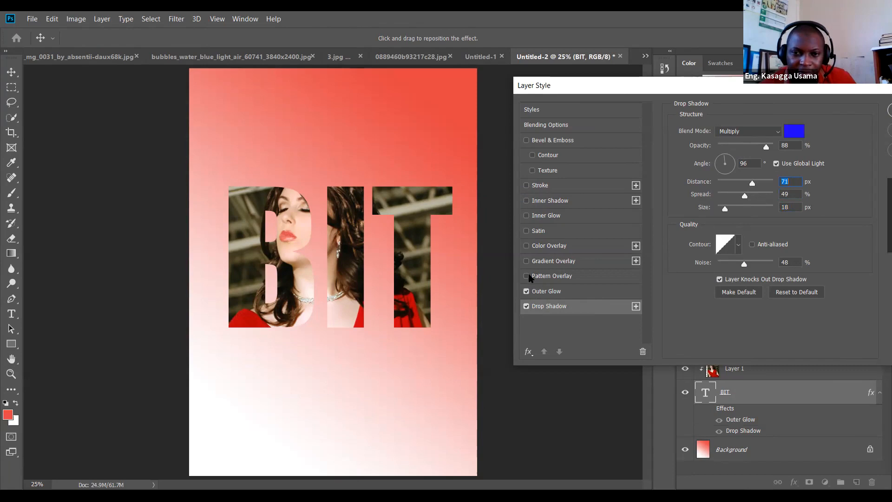
Step: Try Pattern Overlay and Gradient Overlay on the BIT layer, leaving both switched off
{"action": "left_click", "coordinate": [527, 276]}
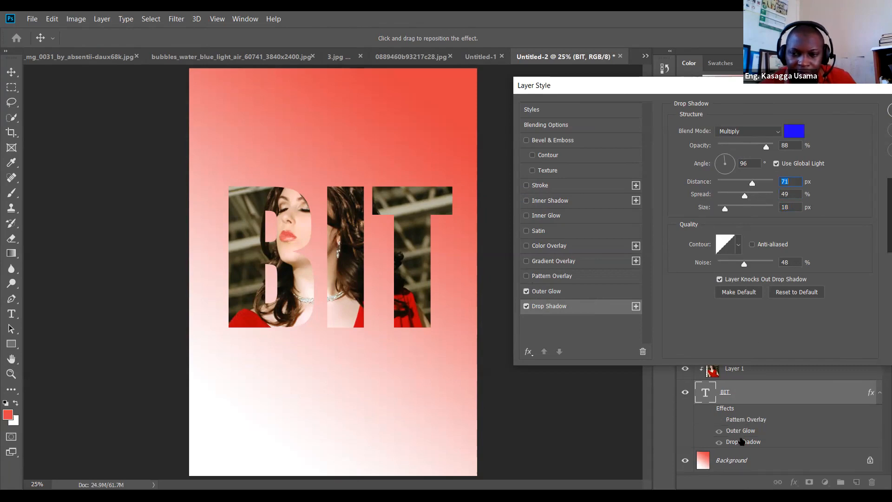
{"action": "left_click", "coordinate": [543, 277]}
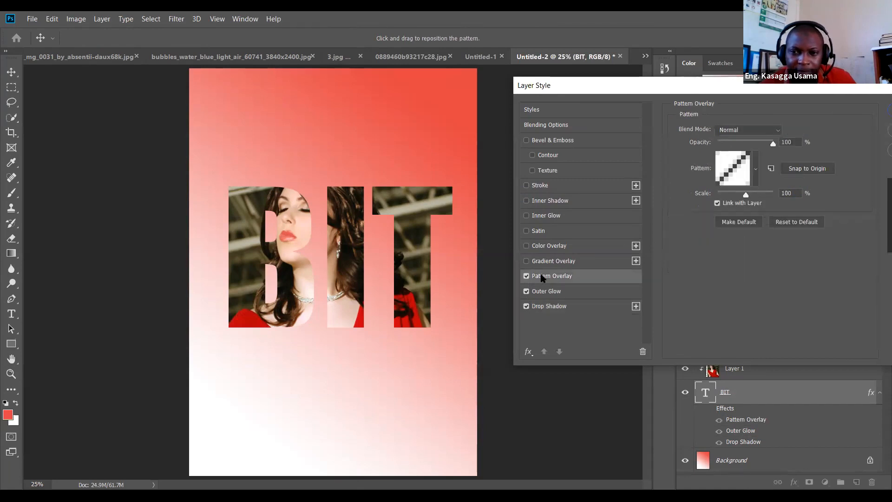
{"action": "left_click", "coordinate": [540, 264]}
{"action": "left_click", "coordinate": [527, 275]}
{"action": "left_click", "coordinate": [527, 261]}
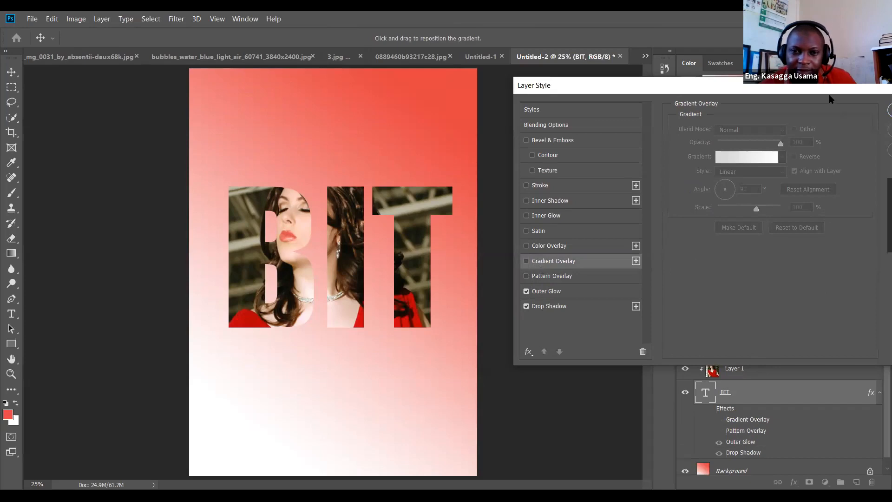
Step: Apply the layer style and turn on the visibility of the BIT layer's effects
{"action": "left_click_drag", "start_coordinate": [830, 92], "coordinate": [726, 106]}
{"action": "left_click", "coordinate": [820, 122]}
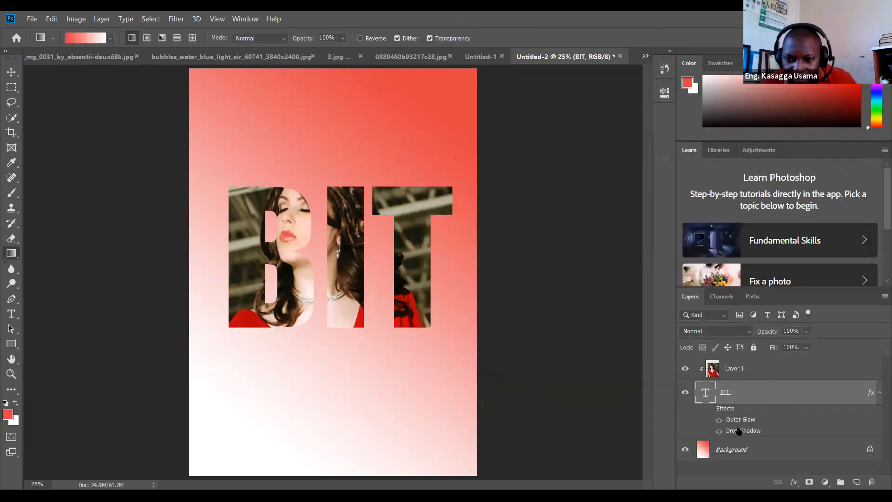
{"action": "left_click", "coordinate": [719, 420]}
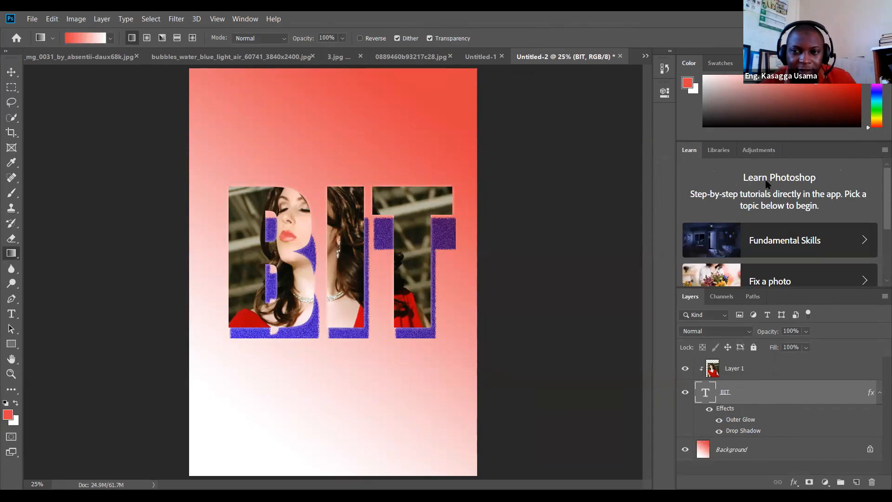
Step: Set the BIT layer's drop shadow to 0 px distance, 18% spread and 0% noise, and apply it with Outer Glow enabled
{"action": "right_click", "coordinate": [723, 393]}
{"action": "left_click", "coordinate": [762, 20]}
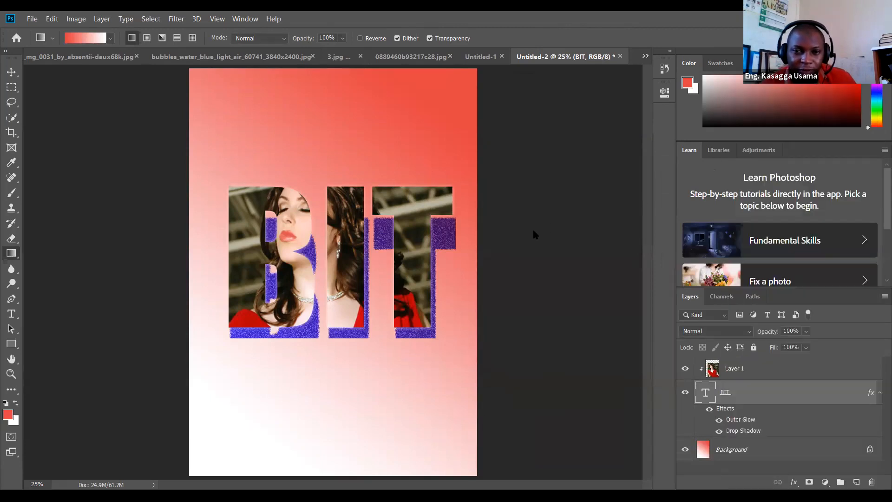
{"action": "left_click", "coordinate": [421, 307]}
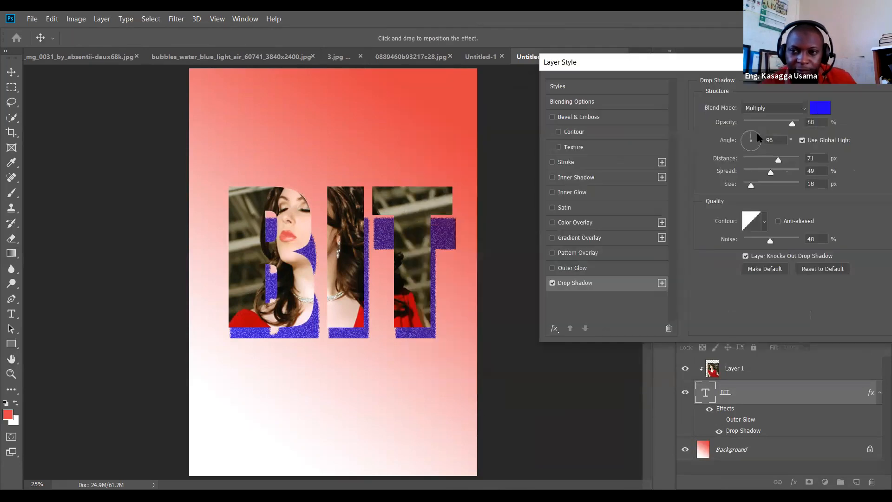
{"action": "left_click_drag", "start_coordinate": [772, 172], "coordinate": [753, 172]}
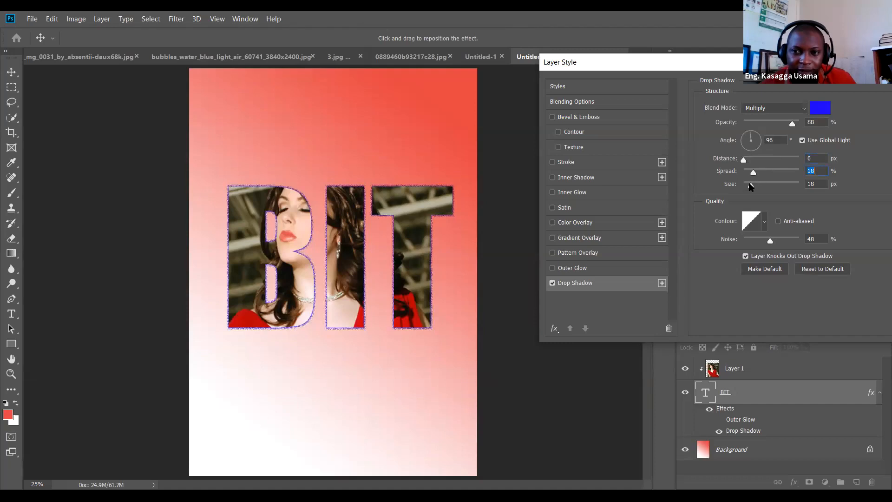
{"action": "left_click_drag", "start_coordinate": [761, 242], "coordinate": [741, 243]}
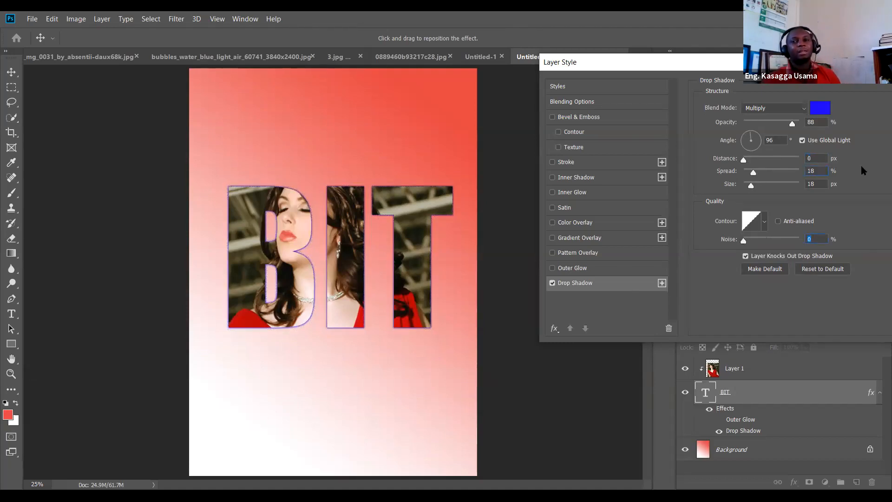
{"action": "left_click", "coordinate": [552, 268]}
{"action": "left_click", "coordinate": [553, 269]}
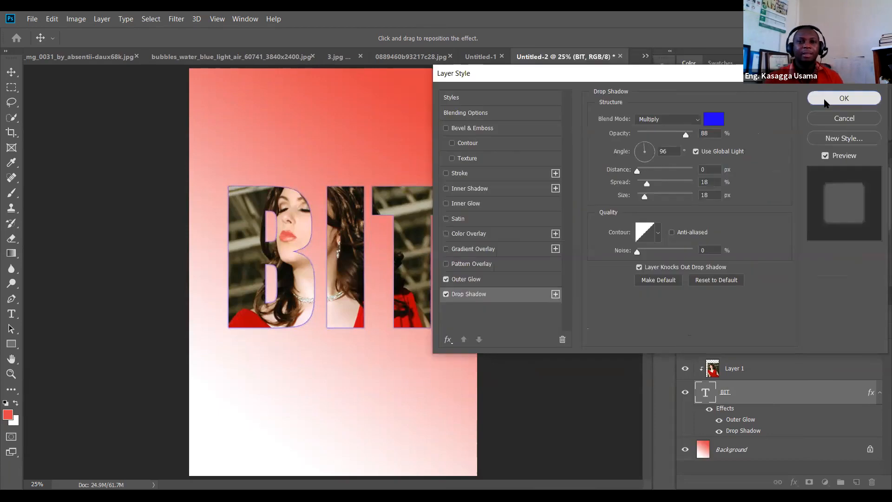
{"action": "left_click", "coordinate": [826, 102]}
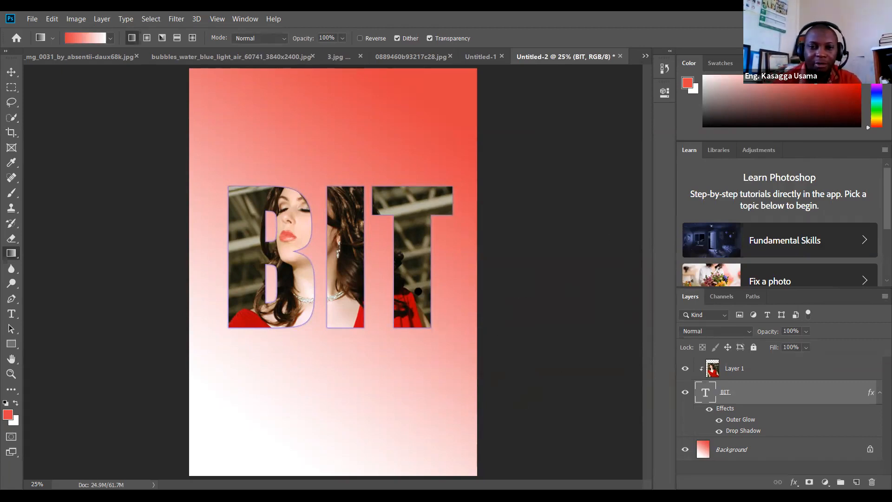
Step: Create a new 512 x 800 px RGB document at 72 ppi with white contents, and unlock its Background layer
{"action": "left_click", "coordinate": [31, 20]}
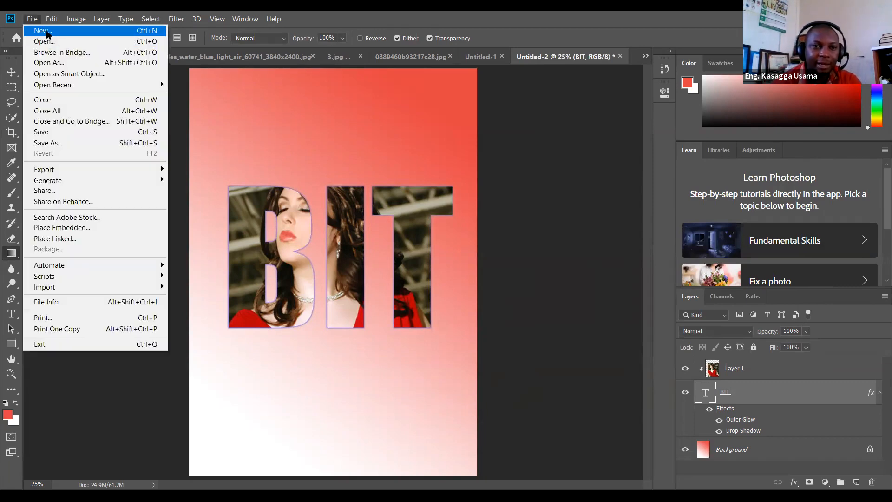
{"action": "left_click", "coordinate": [46, 31]}
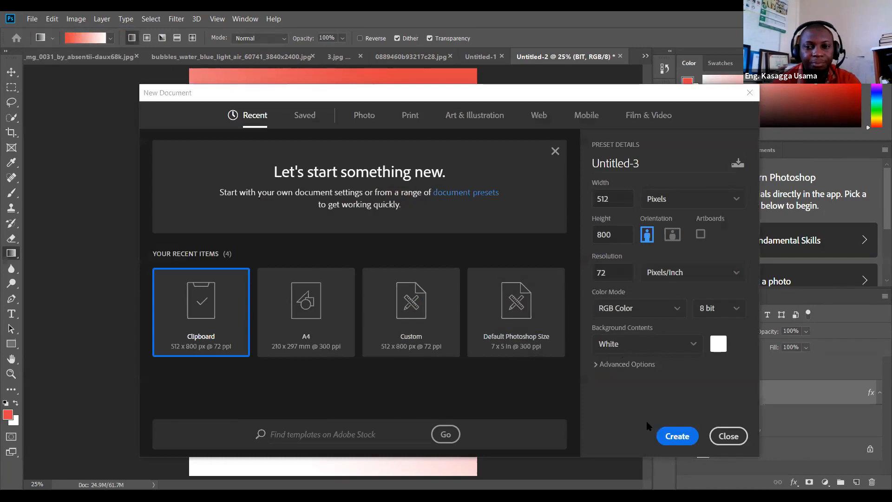
{"action": "left_click", "coordinate": [677, 436]}
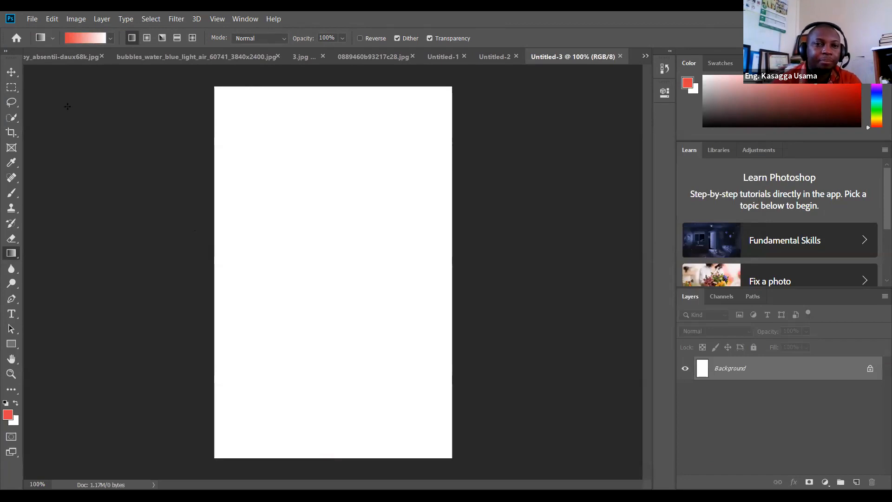
{"action": "left_click", "coordinate": [870, 368]}
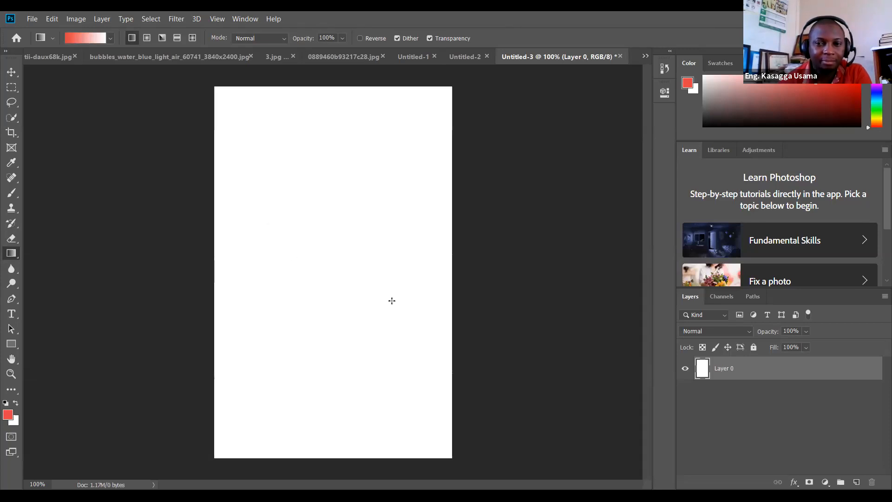
Step: Add a text layer with a first name in capitals, set in black Impact Regular at 100 pt
{"action": "left_click", "coordinate": [11, 313]}
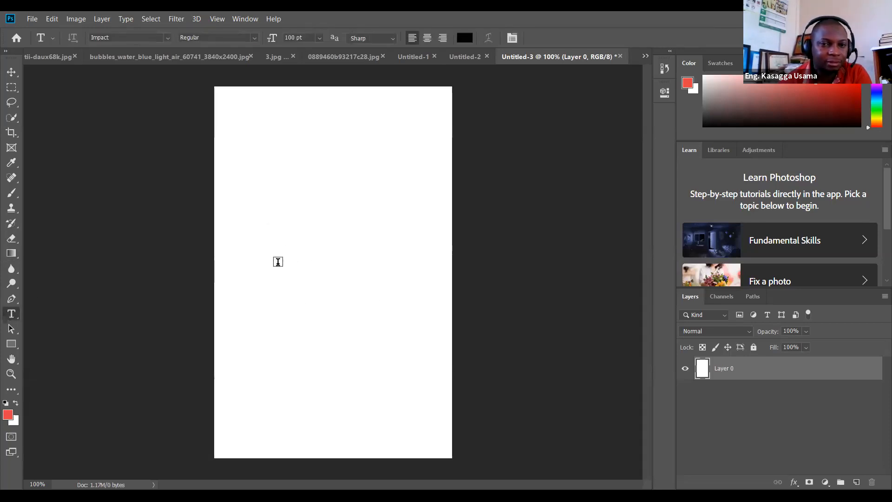
{"action": "left_click", "coordinate": [261, 251]}
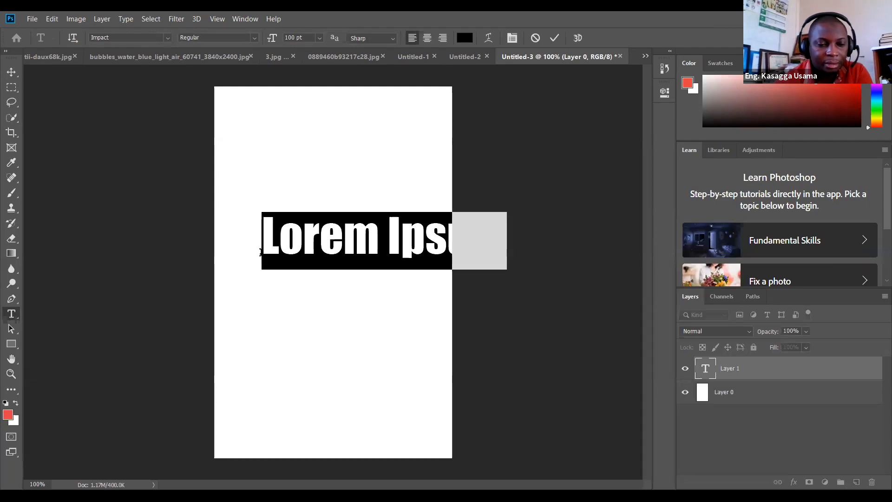
{"action": "type", "text": "OH"}
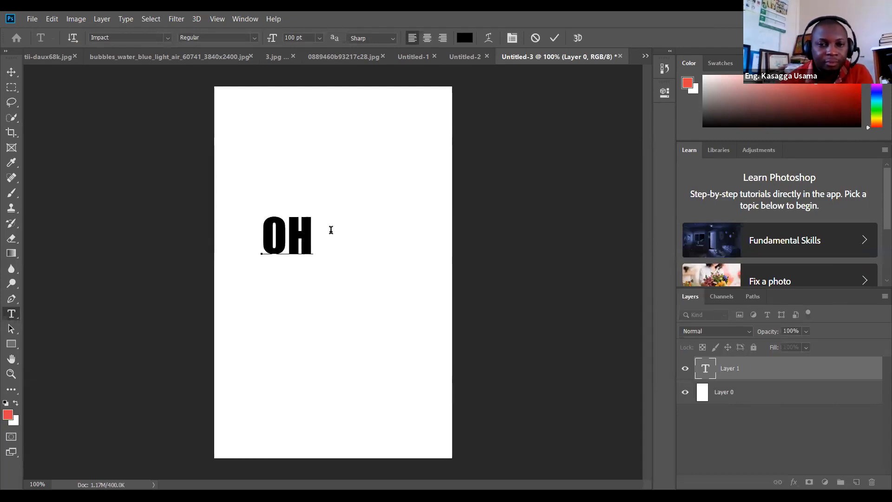
{"action": "left_click_drag", "start_coordinate": [313, 232], "coordinate": [262, 228]}
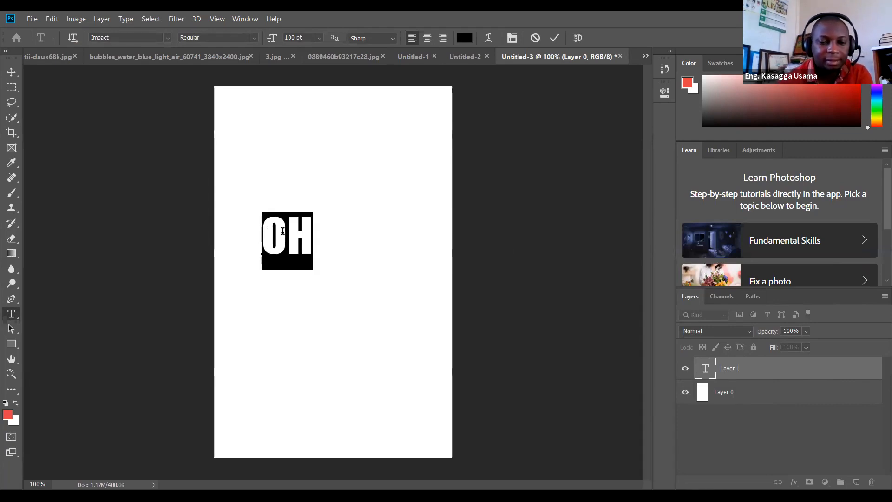
{"action": "type", "text": "ALEX"}
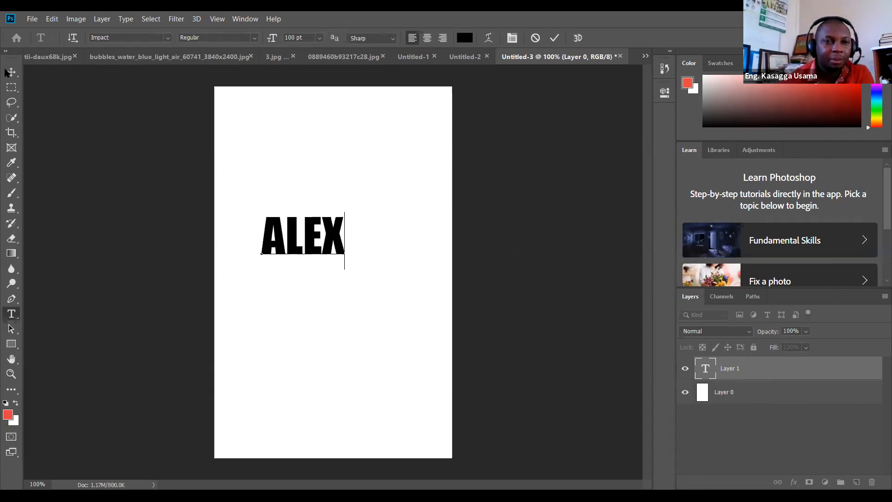
{"action": "key", "text": "ctrl+a"}
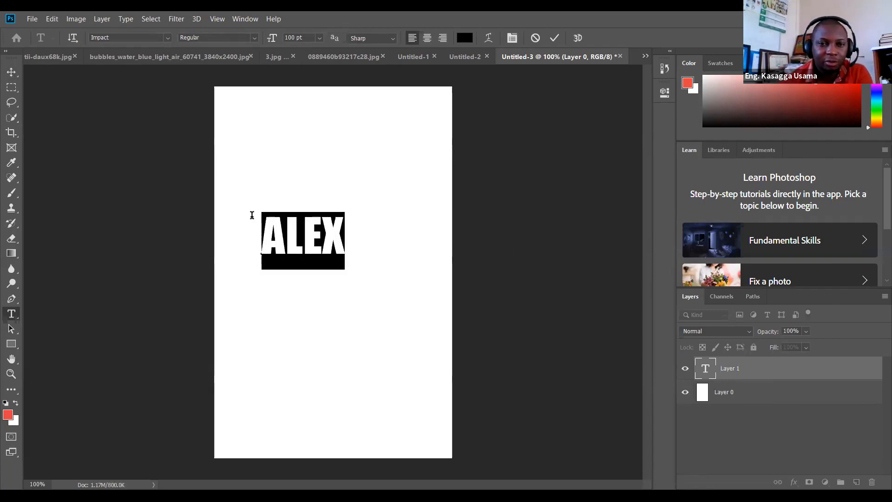
{"action": "left_click", "coordinate": [12, 72]}
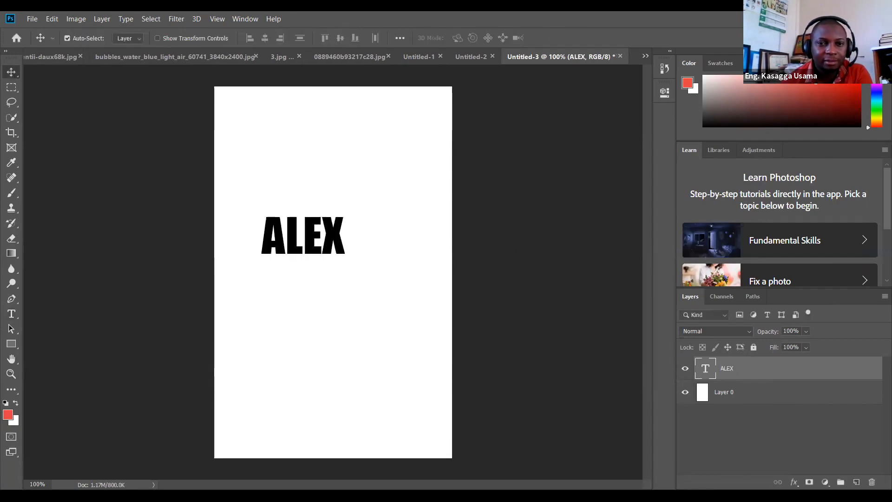
Step: Move the name text toward the page's centre and scale it up proportionally to almost the full page width
{"action": "left_click_drag", "start_coordinate": [322, 254], "coordinate": [376, 280]}
{"action": "key", "text": "ctrl+t"}
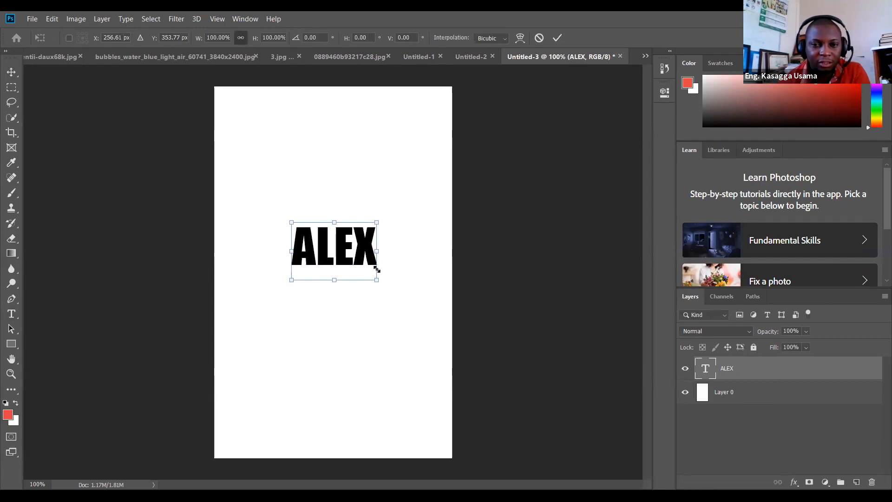
{"action": "left_click_drag", "start_coordinate": [287, 223], "coordinate": [222, 198]}
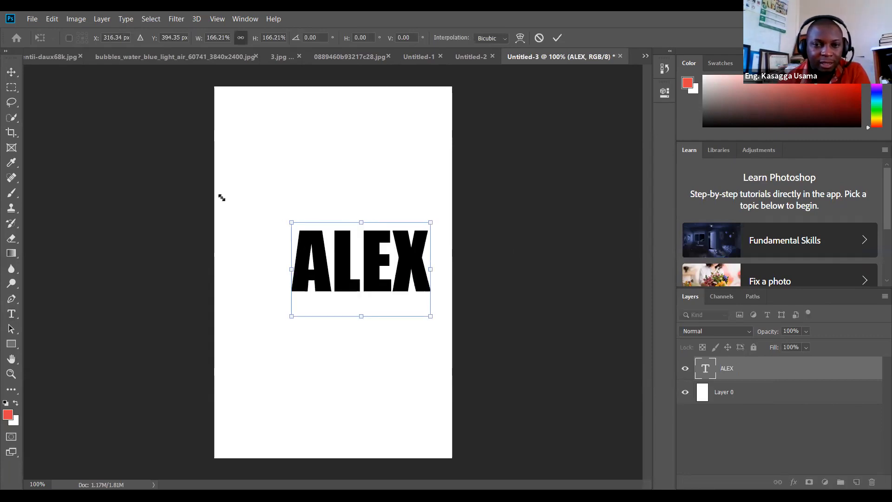
{"action": "left_click", "coordinate": [557, 38]}
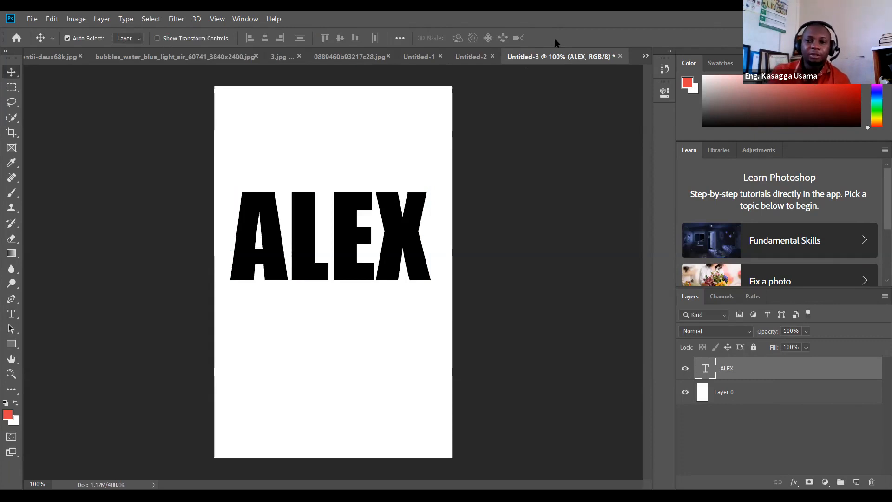
Step: Look through the other open documents for a usable photo, and return to Untitled-3
{"action": "left_click", "coordinate": [356, 57]}
{"action": "left_click", "coordinate": [338, 57]}
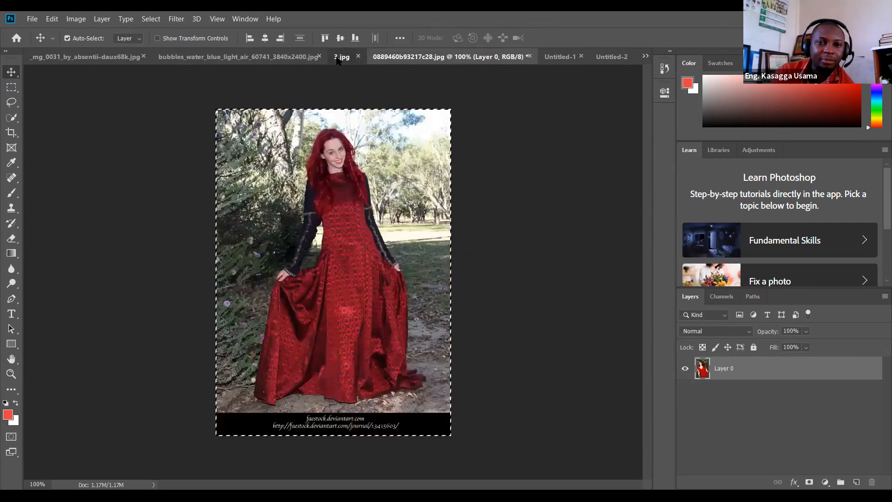
{"action": "left_click", "coordinate": [292, 62]}
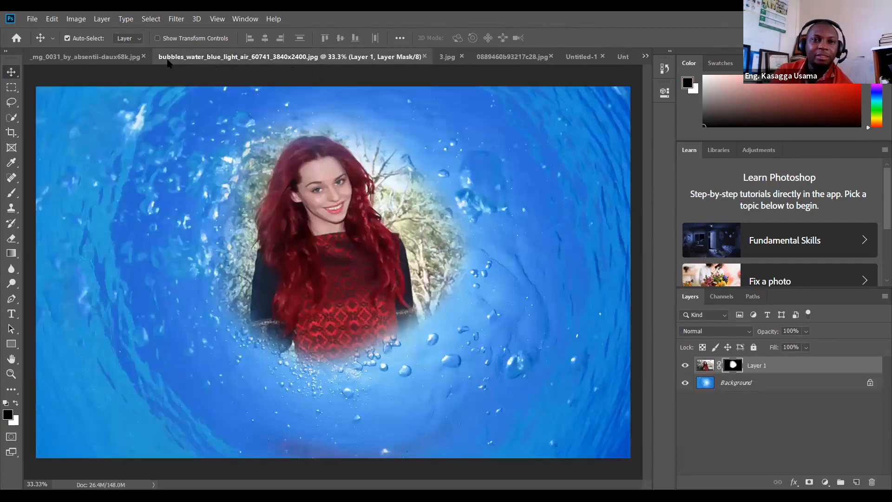
{"action": "left_click", "coordinate": [120, 61]}
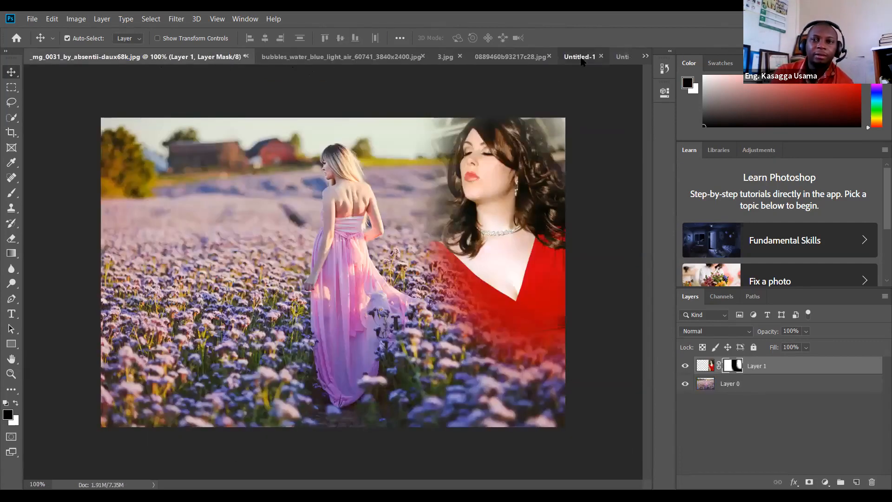
{"action": "left_click", "coordinate": [599, 57]}
{"action": "left_click", "coordinate": [646, 57]}
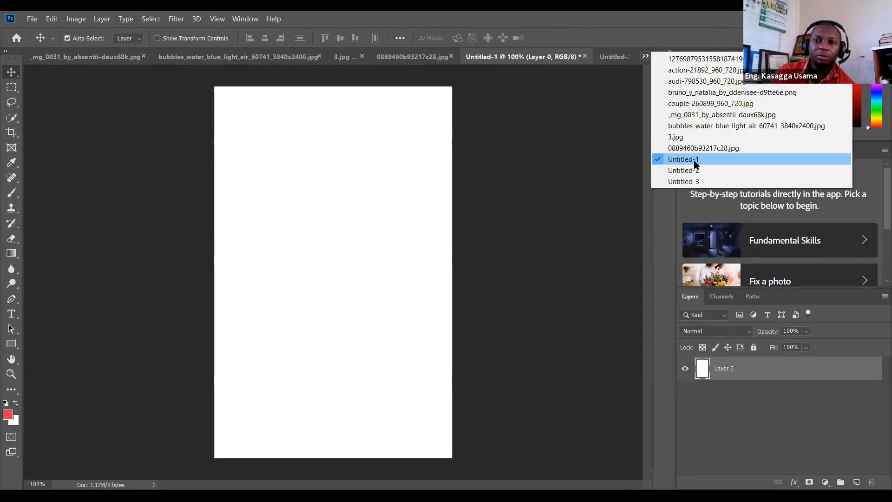
{"action": "left_click", "coordinate": [692, 182]}
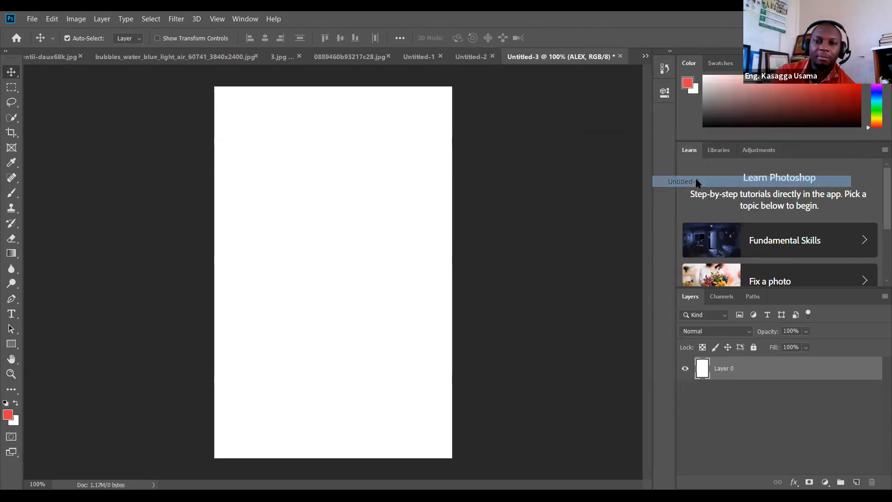
Step: Open the photo 20-eye-fashion-free-stock-photo-by-pixabay from the lady folder
{"action": "left_click", "coordinate": [32, 19]}
{"action": "left_click", "coordinate": [48, 41]}
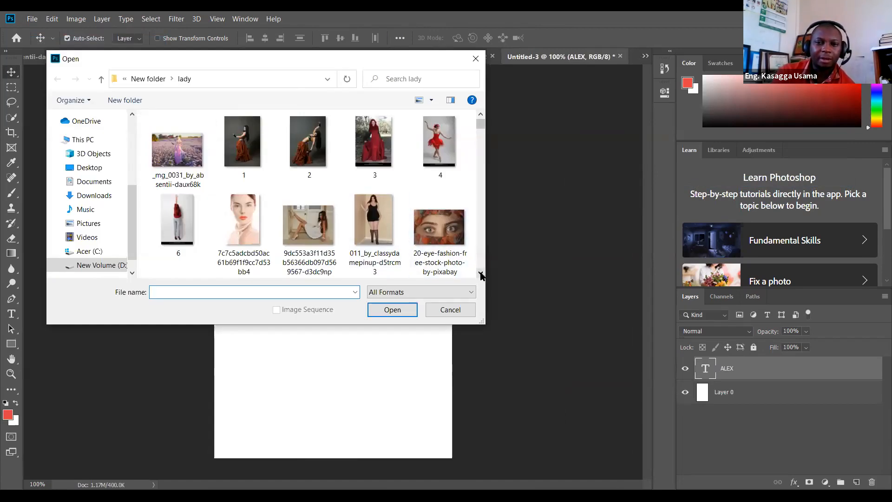
{"action": "left_click", "coordinate": [456, 245]}
{"action": "left_click", "coordinate": [396, 311]}
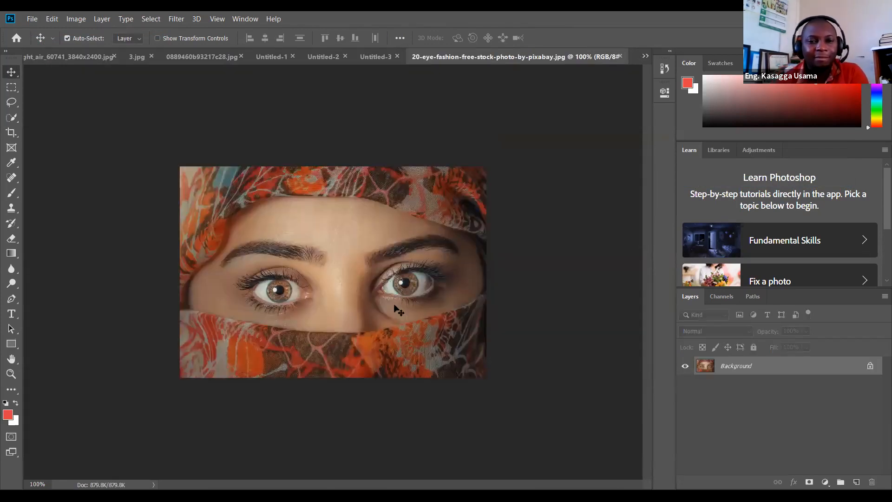
Step: Unlock the eye photo's background layer, copy the whole photo, and paste it into Untitled-3
{"action": "left_click", "coordinate": [870, 366]}
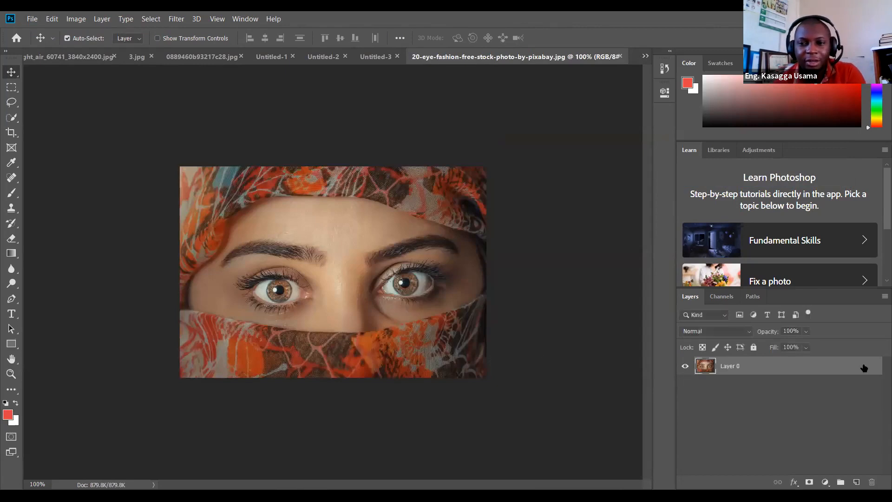
{"action": "key", "text": "ctrl+a"}
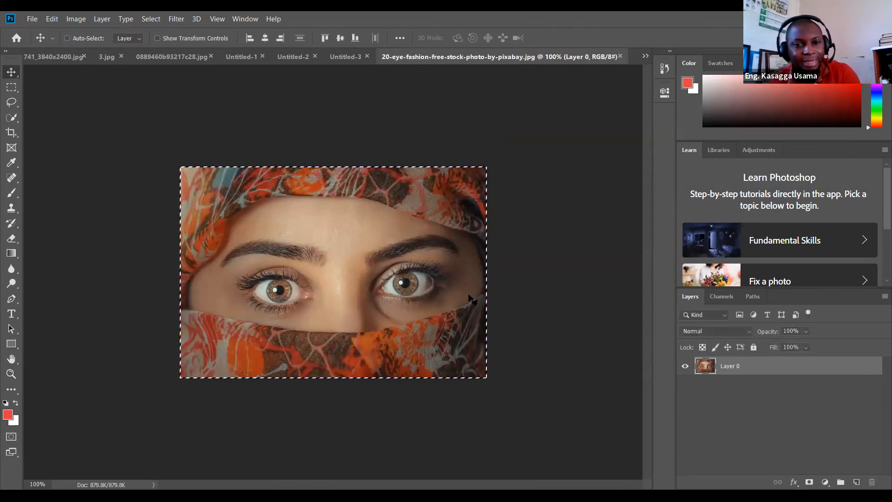
{"action": "left_click", "coordinate": [645, 56]}
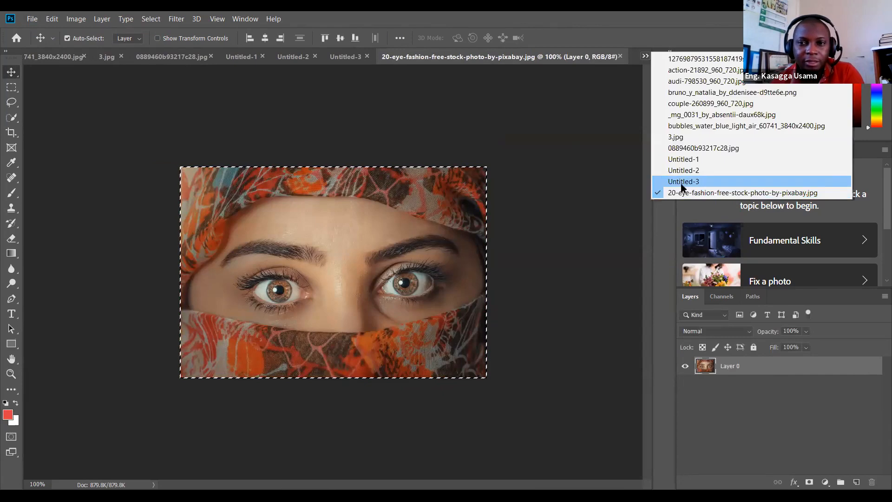
{"action": "left_click", "coordinate": [673, 180]}
{"action": "key", "text": "ctrl+v"}
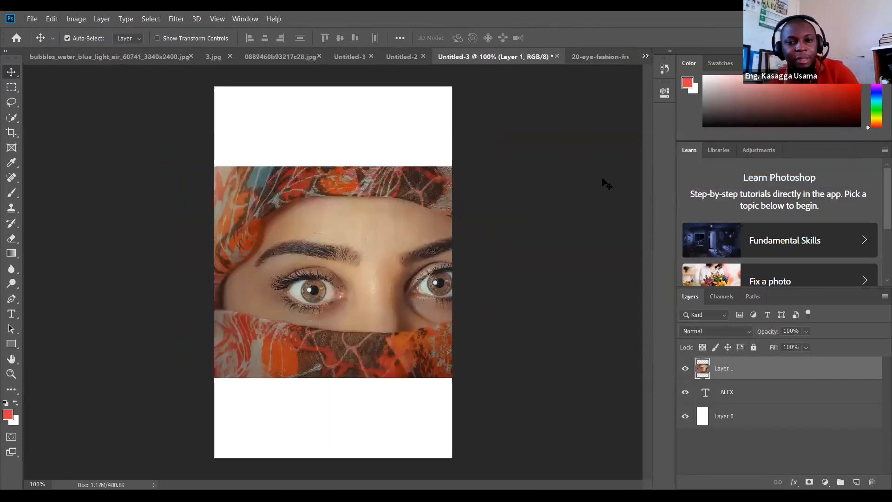
Step: Clip the pasted eye photo to the name text and reposition it so both eyes fall inside the letters
{"action": "right_click", "coordinate": [725, 369]}
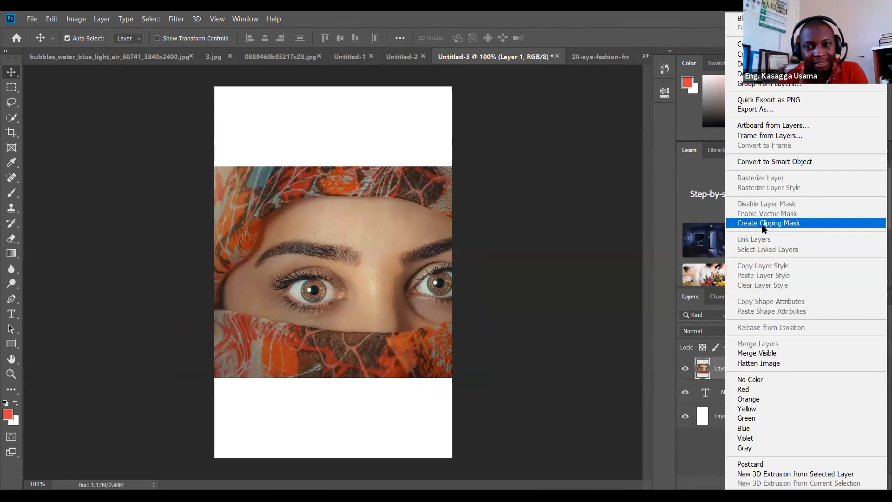
{"action": "left_click", "coordinate": [762, 223]}
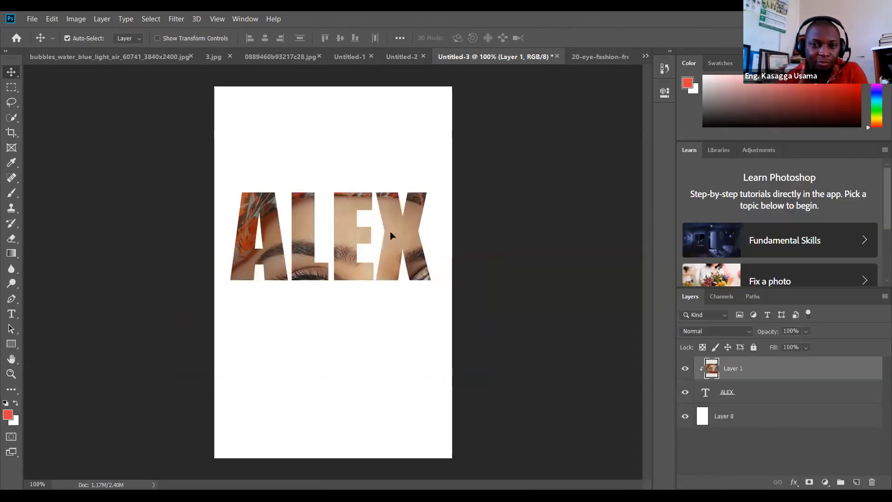
{"action": "left_click_drag", "start_coordinate": [400, 233], "coordinate": [395, 232]}
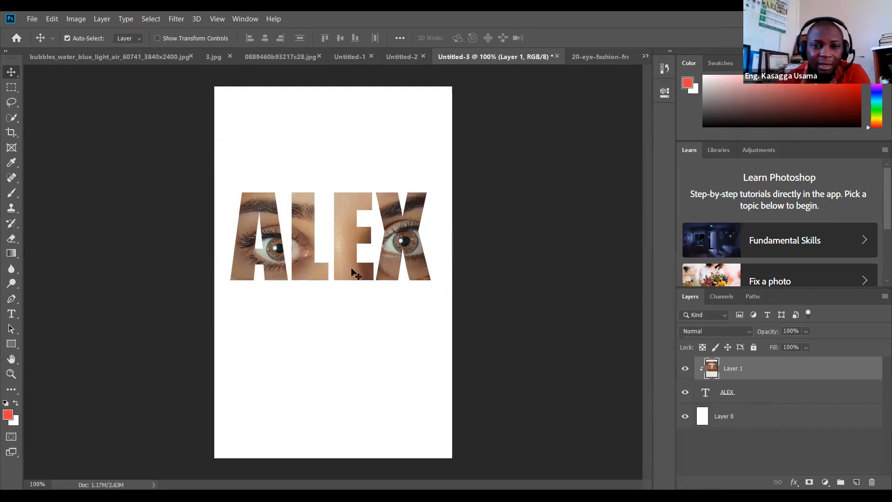
Step: Add a drop shadow to the name text layer through its blending options
{"action": "left_click", "coordinate": [727, 395]}
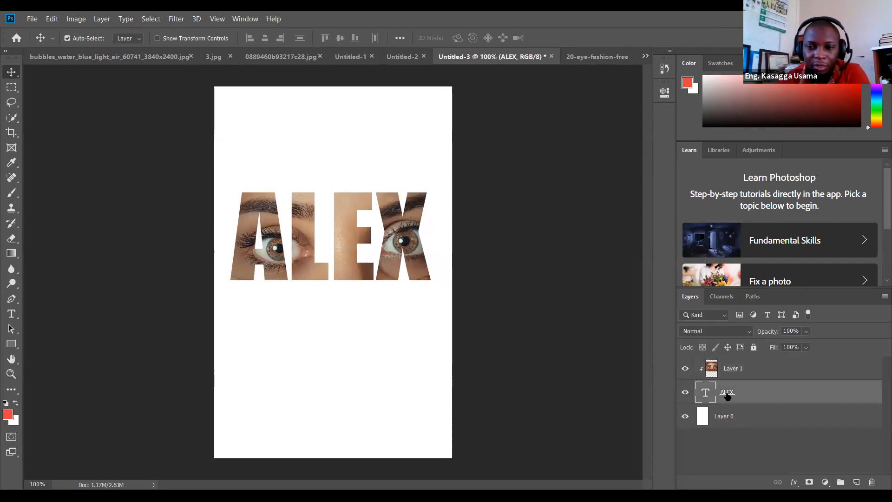
{"action": "right_click", "coordinate": [727, 393]}
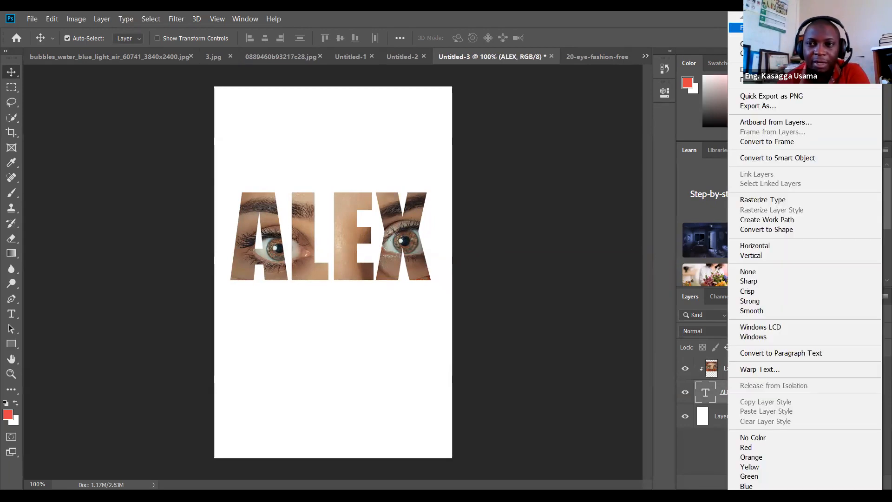
{"action": "left_click", "coordinate": [765, 28]}
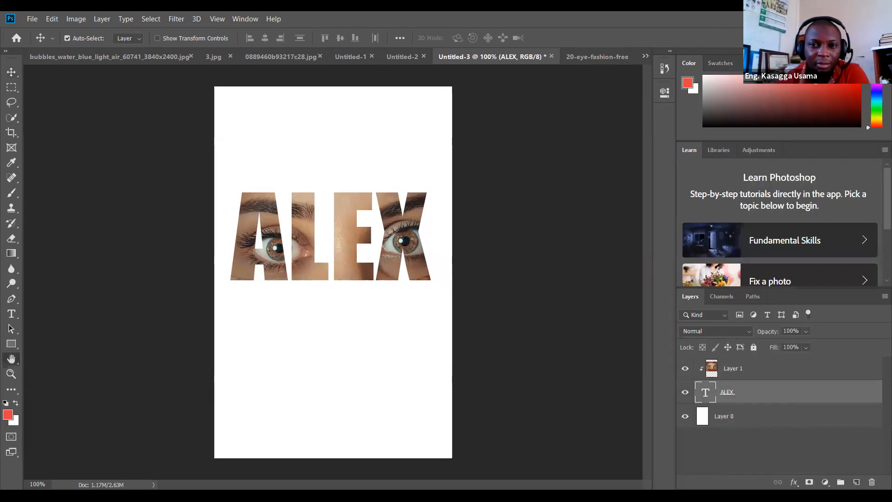
{"action": "left_click", "coordinate": [468, 295]}
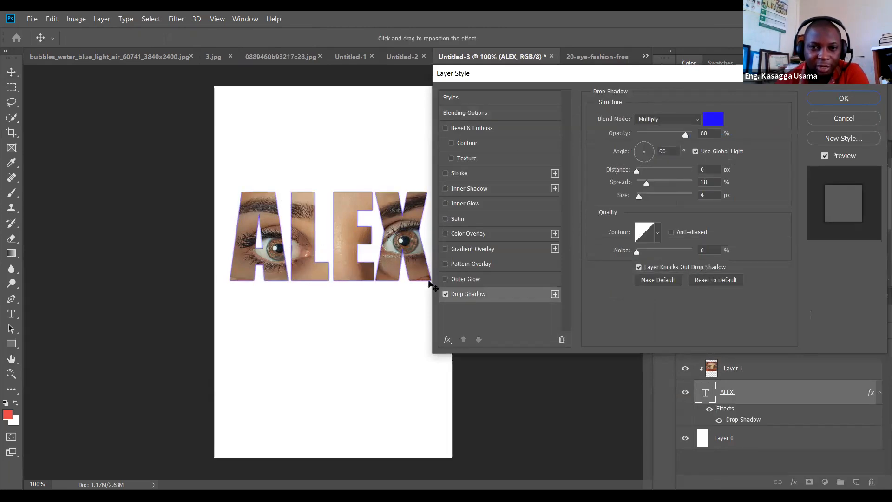
Step: Change the text's drop shadow colour to bright pinkish red, set its size to 8 px, and apply the style
{"action": "left_click", "coordinate": [711, 119]}
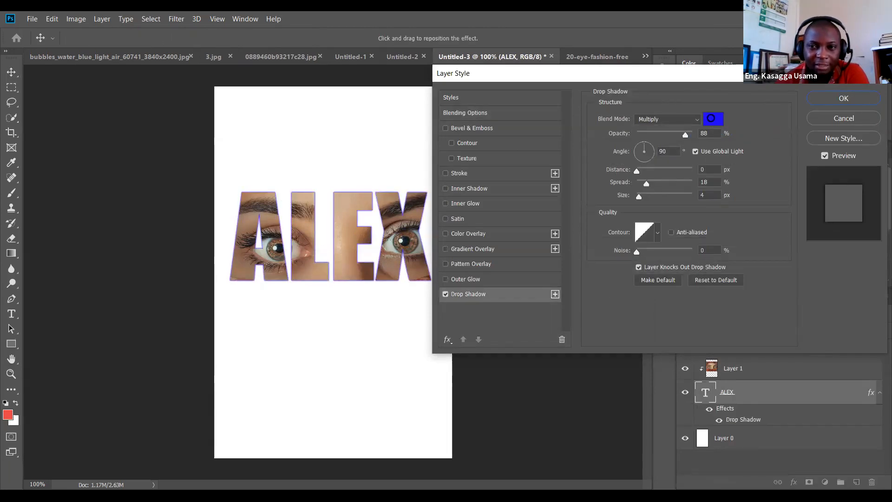
{"action": "left_click", "coordinate": [648, 109]}
{"action": "left_click", "coordinate": [620, 126]}
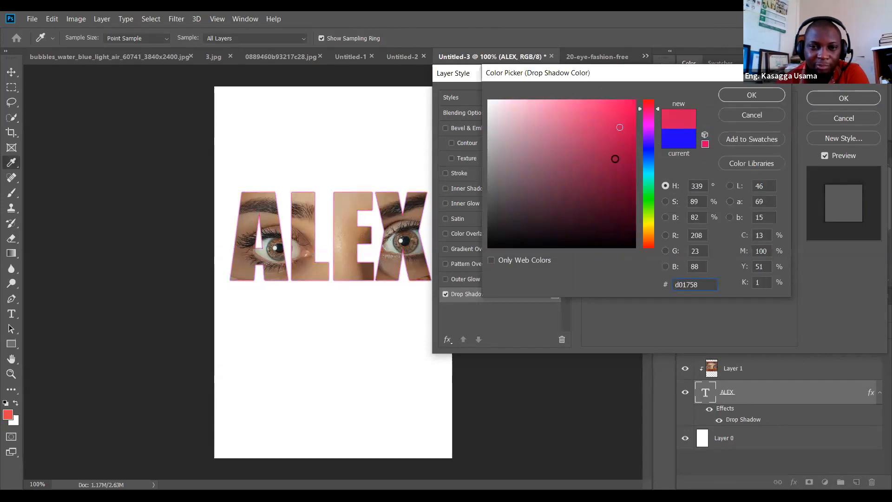
{"action": "left_click", "coordinate": [622, 113]}
{"action": "left_click", "coordinate": [750, 97]}
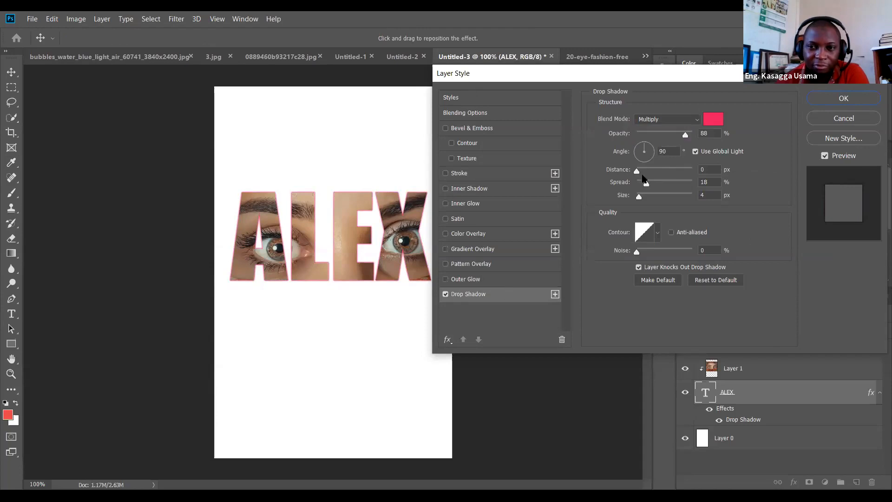
{"action": "left_click_drag", "start_coordinate": [639, 198], "coordinate": [641, 199]}
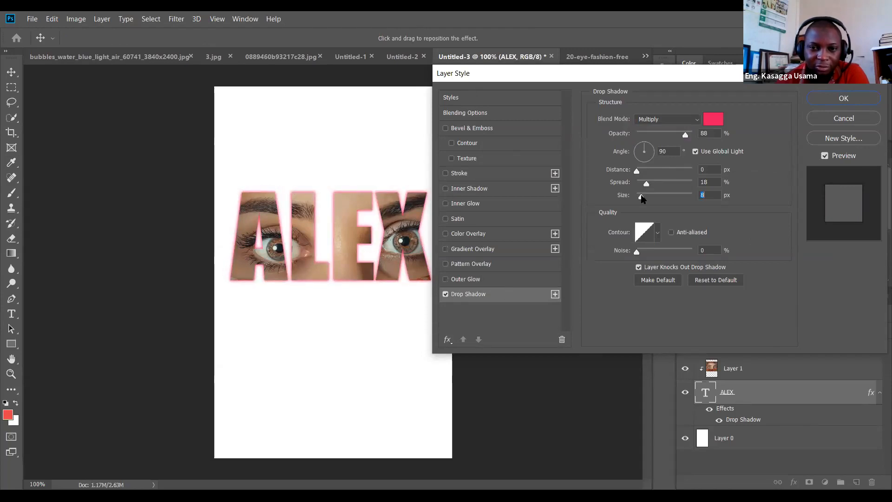
{"action": "left_click", "coordinate": [833, 103]}
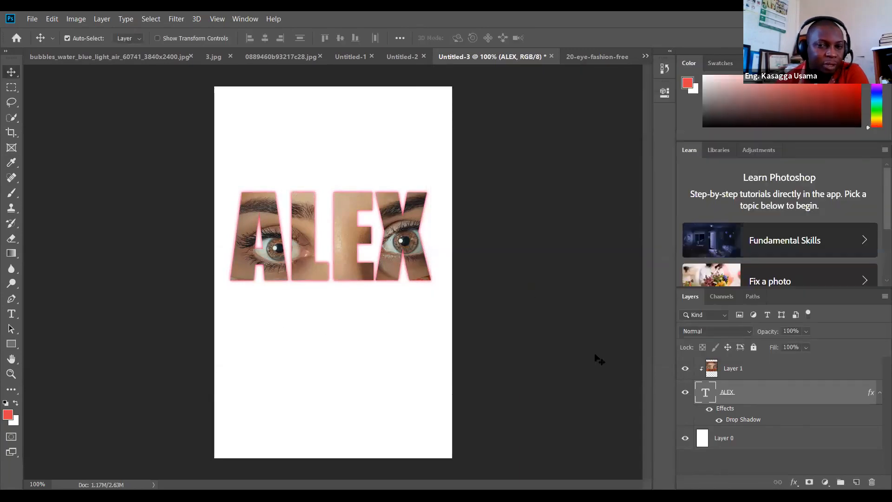
Step: Fill background Layer 0 with the purple-to-orange linear gradient, running diagonally so orange fills the page's lower-left corner
{"action": "left_click", "coordinate": [736, 439]}
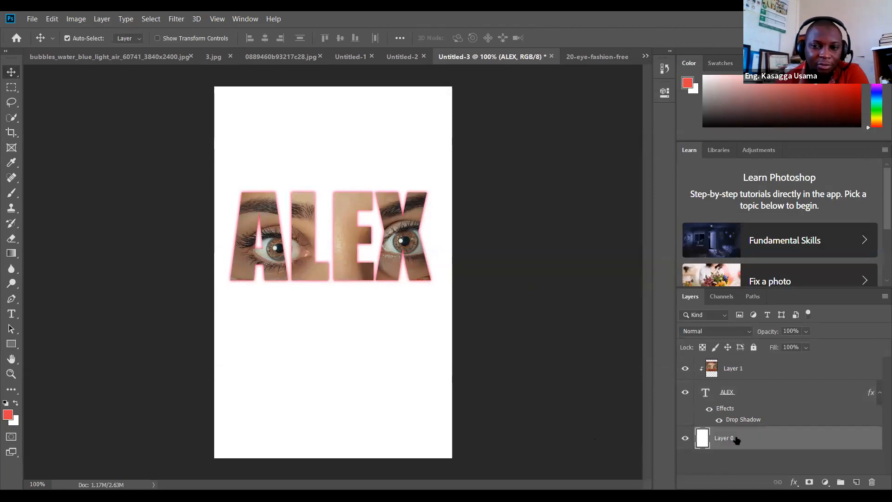
{"action": "left_click", "coordinate": [10, 254]}
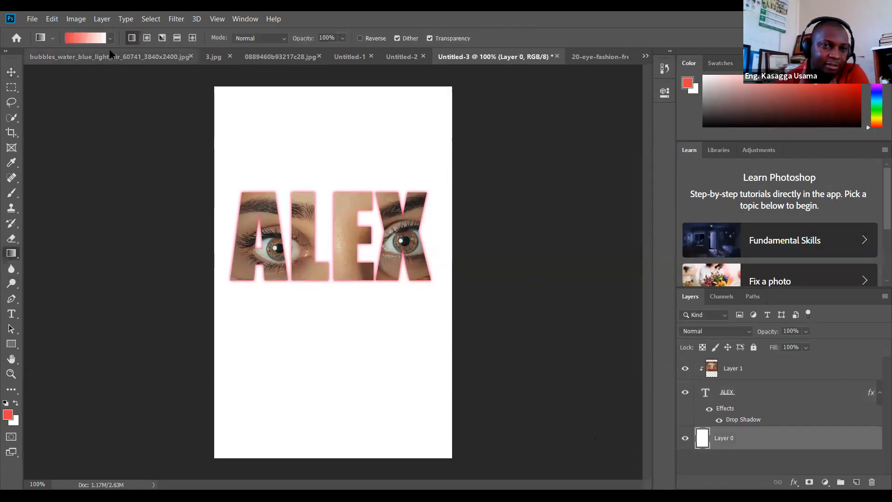
{"action": "left_click", "coordinate": [112, 40]}
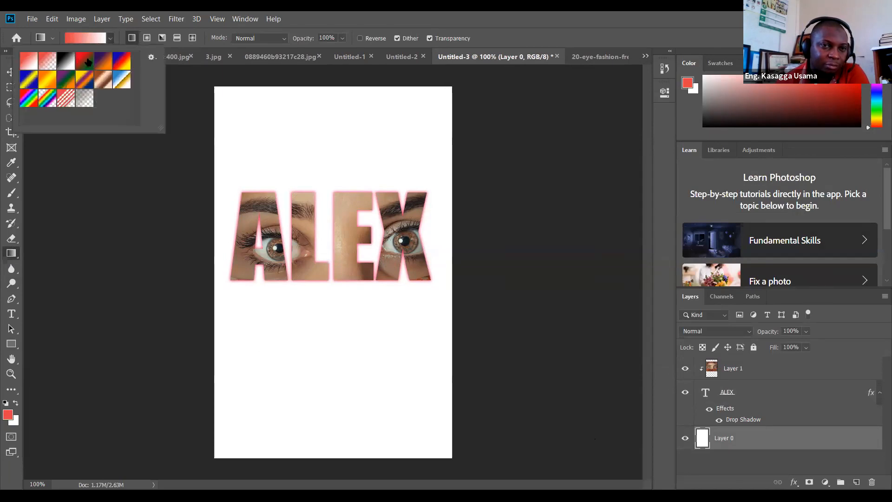
{"action": "left_click", "coordinate": [102, 62]}
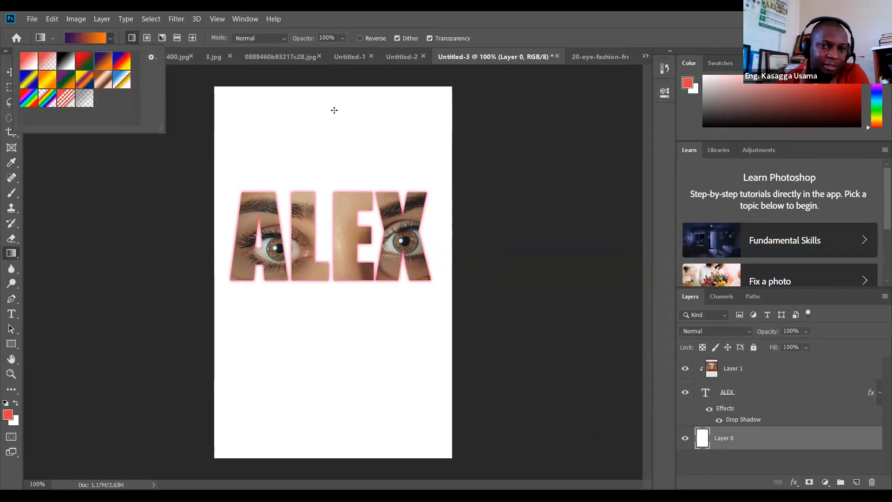
{"action": "left_click_drag", "start_coordinate": [332, 110], "coordinate": [376, 376]}
{"action": "left_click_drag", "start_coordinate": [430, 328], "coordinate": [278, 415]}
{"action": "left_click_drag", "start_coordinate": [344, 338], "coordinate": [231, 403]}
{"action": "left_click_drag", "start_coordinate": [279, 332], "coordinate": [208, 415]}
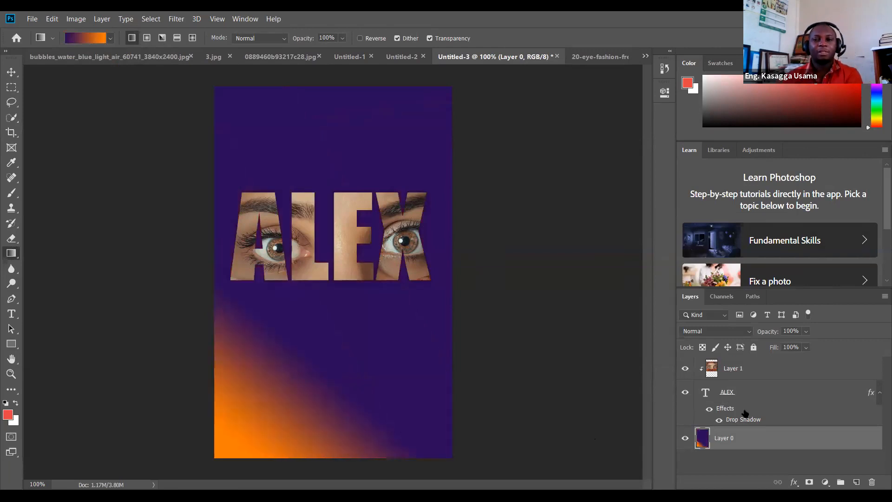
Step: Move the clipped eye photo up and to the left so it covers only the first two letters
{"action": "left_click", "coordinate": [731, 370]}
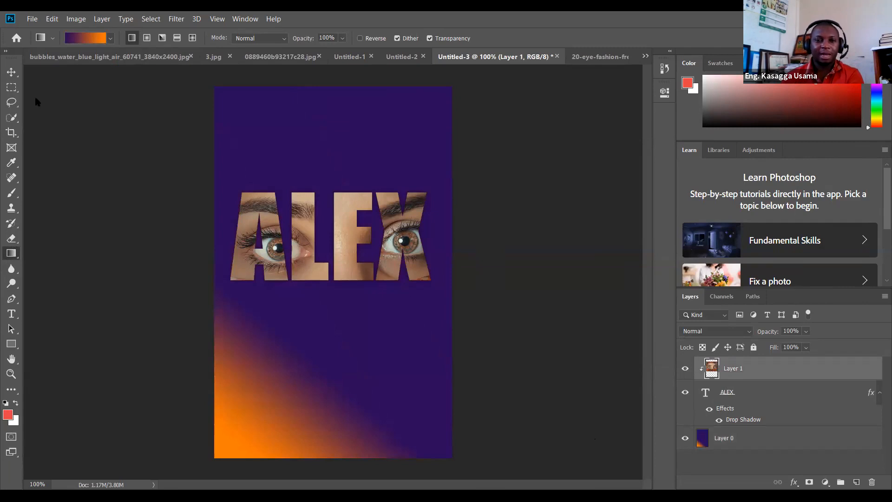
{"action": "left_click", "coordinate": [12, 72]}
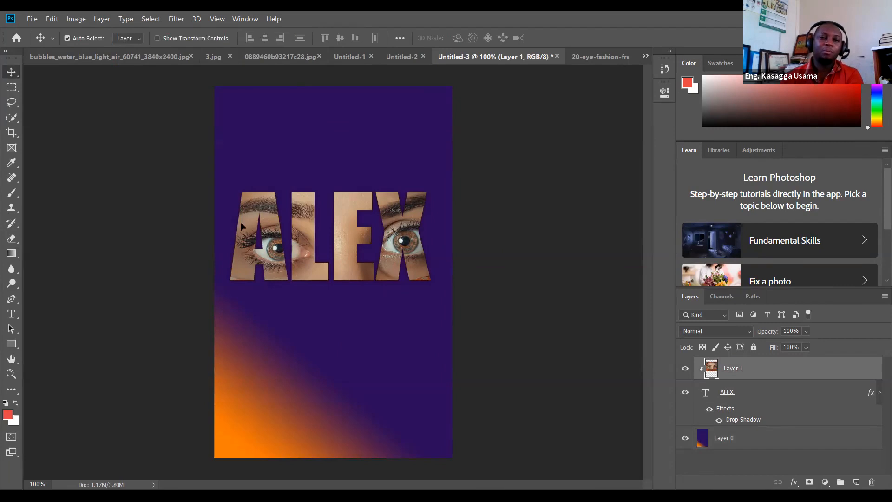
{"action": "left_click_drag", "start_coordinate": [252, 234], "coordinate": [370, 196]}
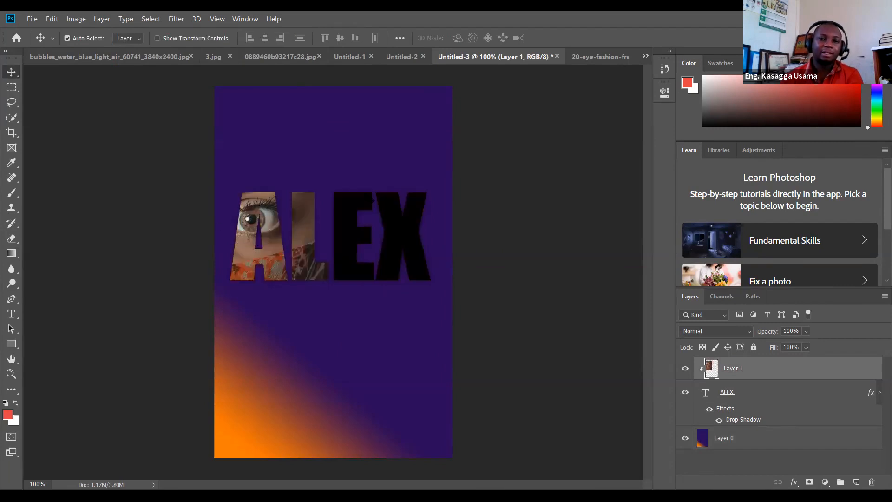
Step: Paste the red-dress photo from 0889460b93217c28.jpg into Untitled-3 and clip it to the name text
{"action": "left_click", "coordinate": [398, 57]}
{"action": "left_click", "coordinate": [284, 57]}
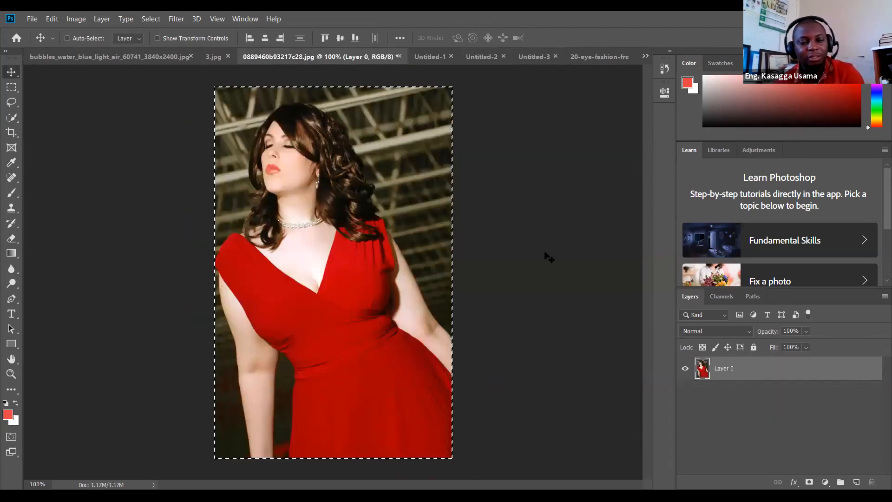
{"action": "left_click", "coordinate": [645, 56]}
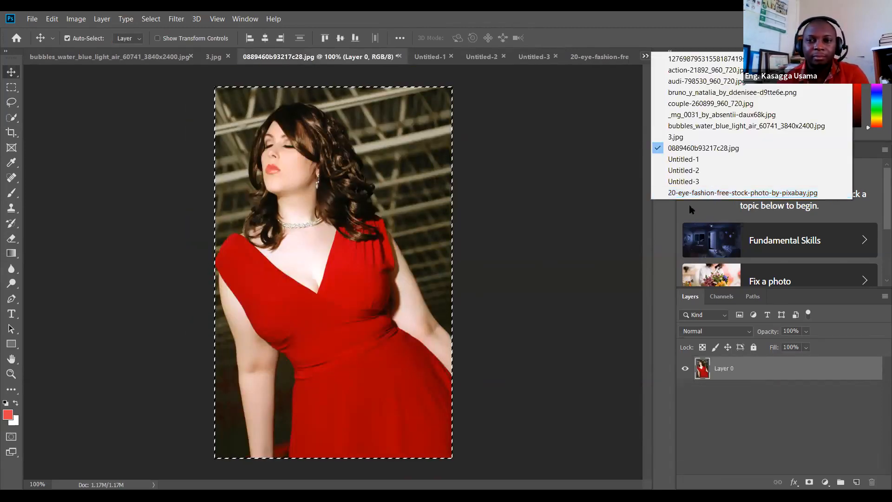
{"action": "left_click", "coordinate": [684, 181]}
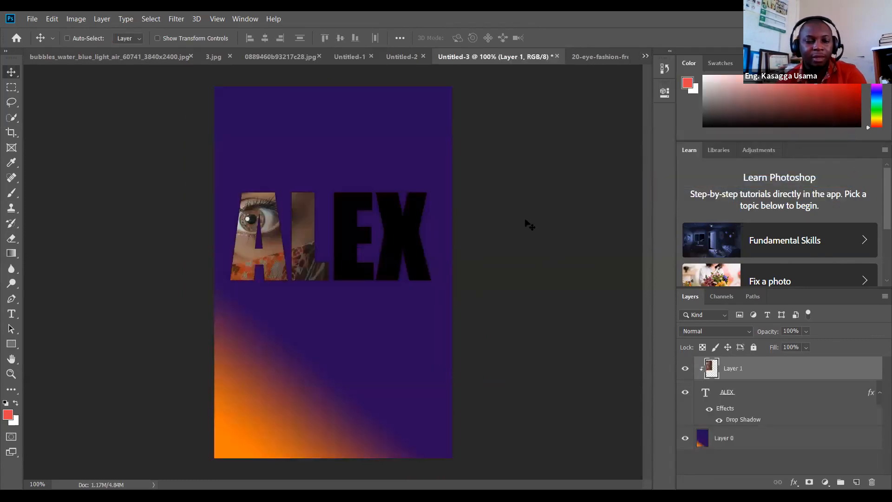
{"action": "key", "text": "ctrl+v"}
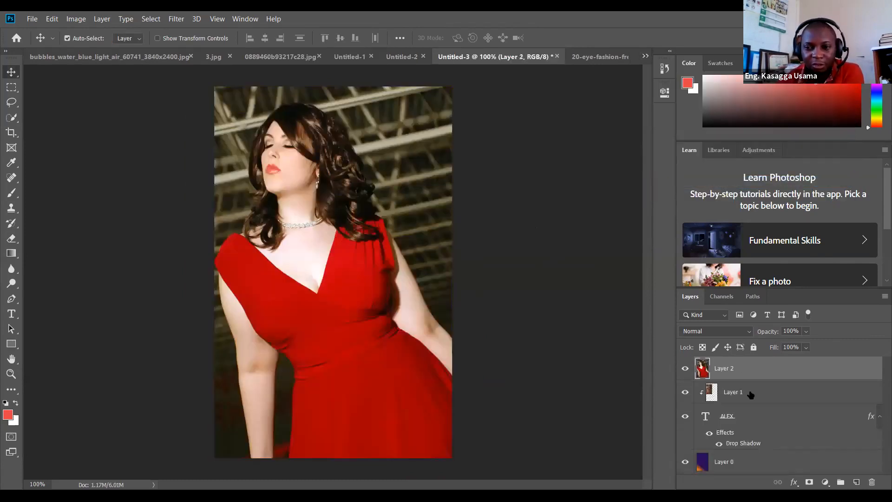
{"action": "right_click", "coordinate": [737, 368]}
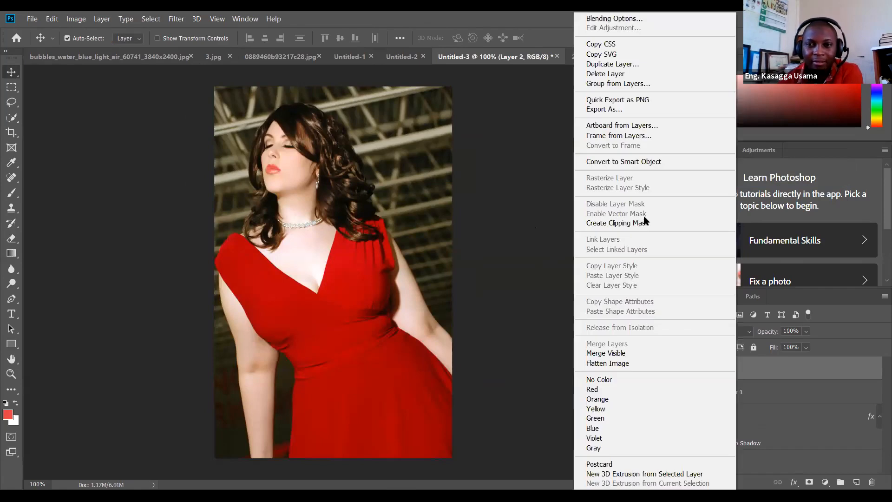
{"action": "left_click", "coordinate": [643, 228]}
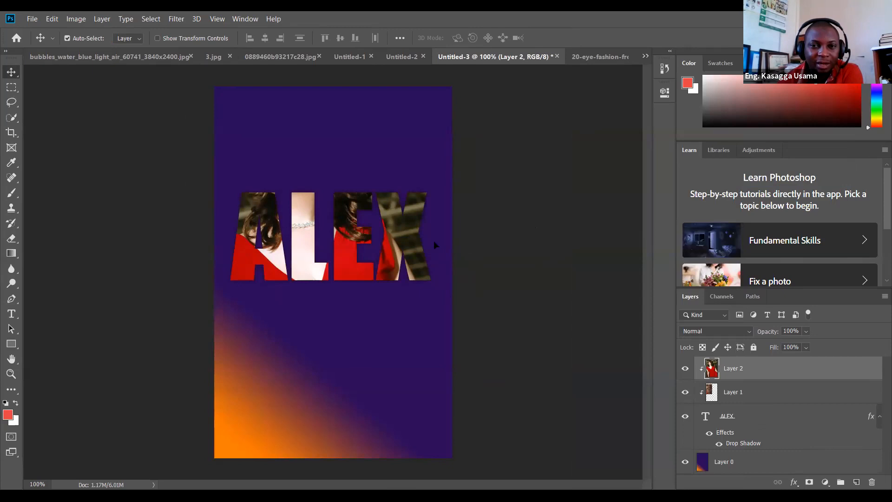
Step: Position the woman's face inside the last letter and nudge the eye photo slightly right within the first two letters
{"action": "left_click_drag", "start_coordinate": [411, 239], "coordinate": [443, 312]}
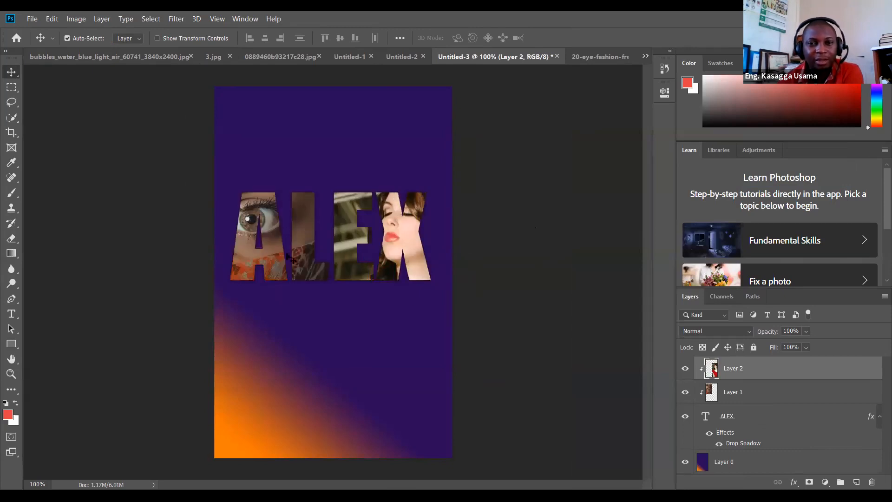
{"action": "left_click", "coordinate": [739, 400]}
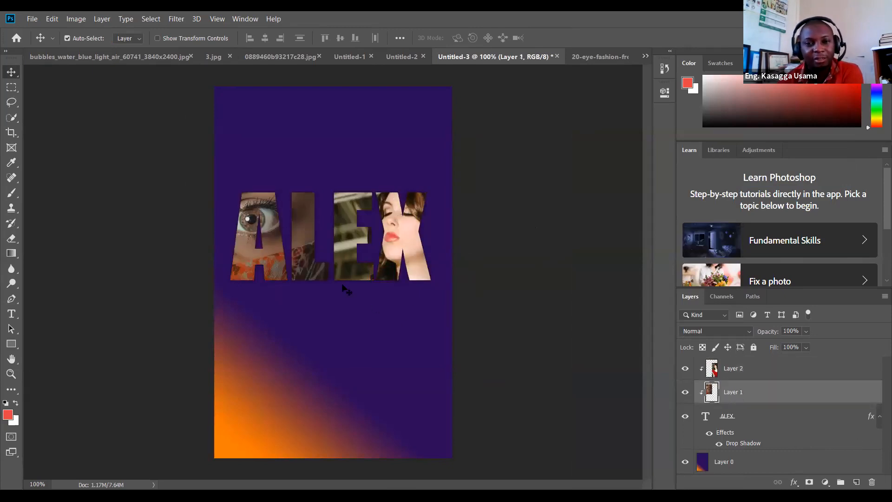
{"action": "mouse_move", "coordinate": [309, 250]}
{"action": "left_mouse_down"}
{"action": "mouse_move", "coordinate": [327, 256]}
{"action": "mouse_move", "coordinate": [316, 259]}
{"action": "mouse_move", "coordinate": [323, 251]}
{"action": "left_mouse_up"}
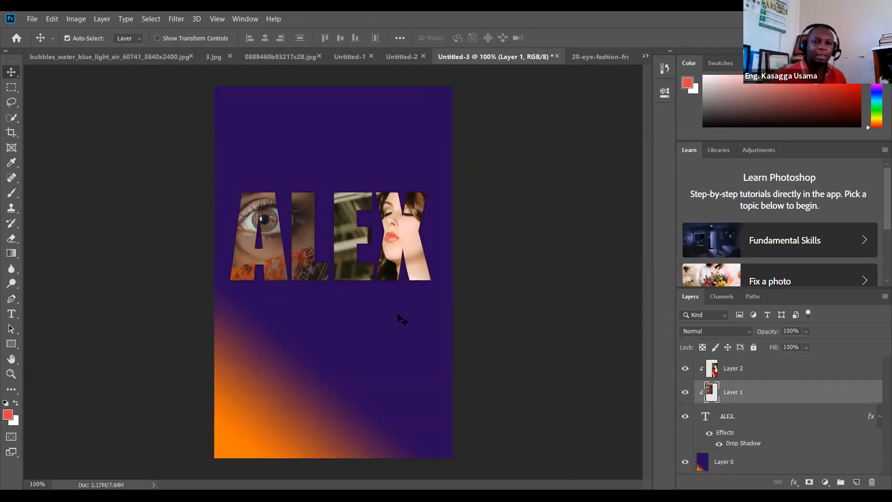
Step: Recolour the name text's drop shadow to pale pink ecdfe4 and set distance 8 px, spread 31% and size 24 px
{"action": "left_click", "coordinate": [728, 417]}
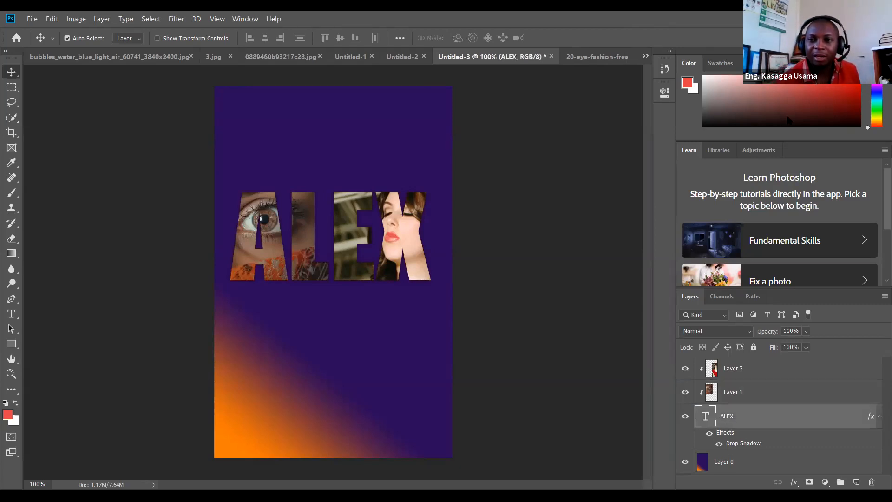
{"action": "right_click", "coordinate": [728, 417]}
{"action": "left_click", "coordinate": [757, 27]}
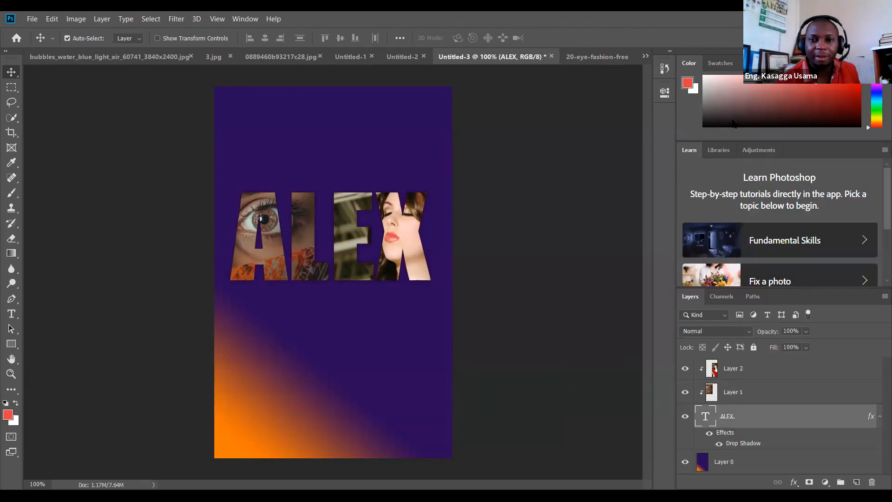
{"action": "left_click", "coordinate": [483, 295]}
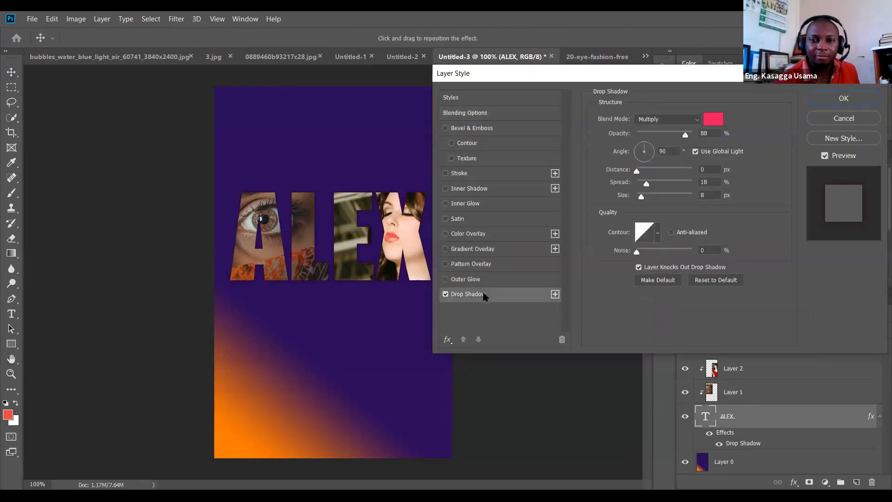
{"action": "left_click", "coordinate": [713, 119]}
{"action": "left_click", "coordinate": [506, 118]}
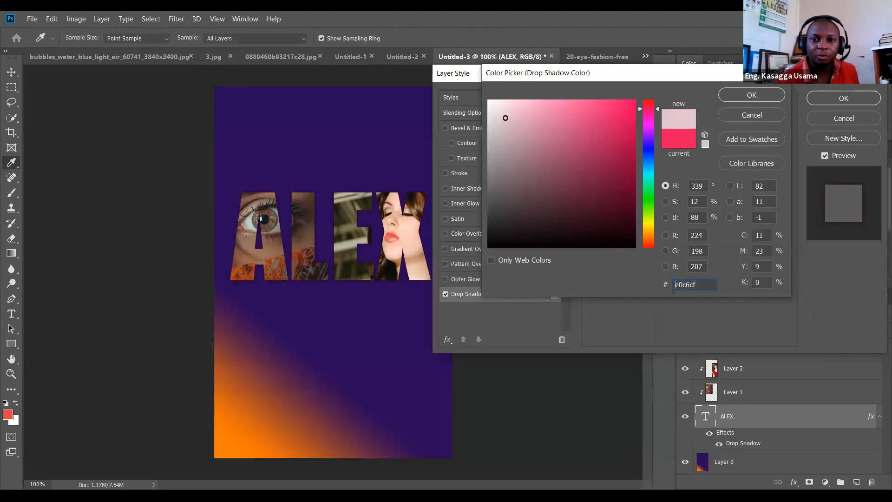
{"action": "left_click", "coordinate": [496, 112]}
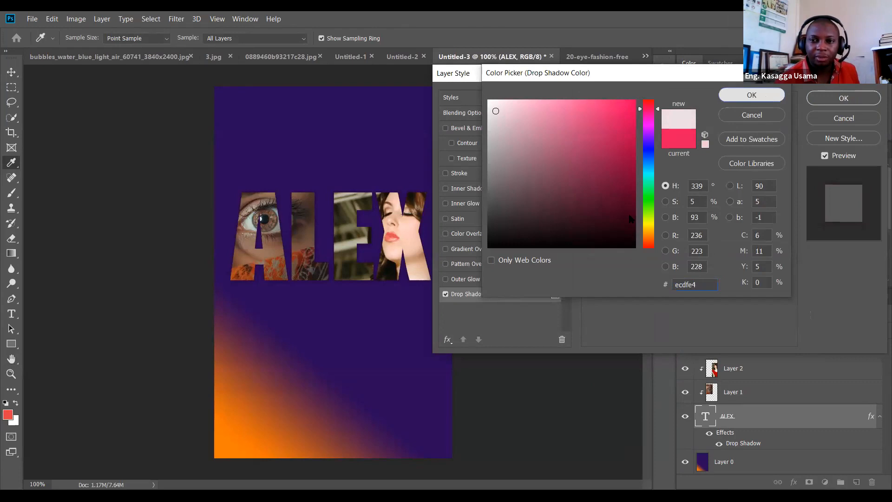
{"action": "key", "text": "Return"}
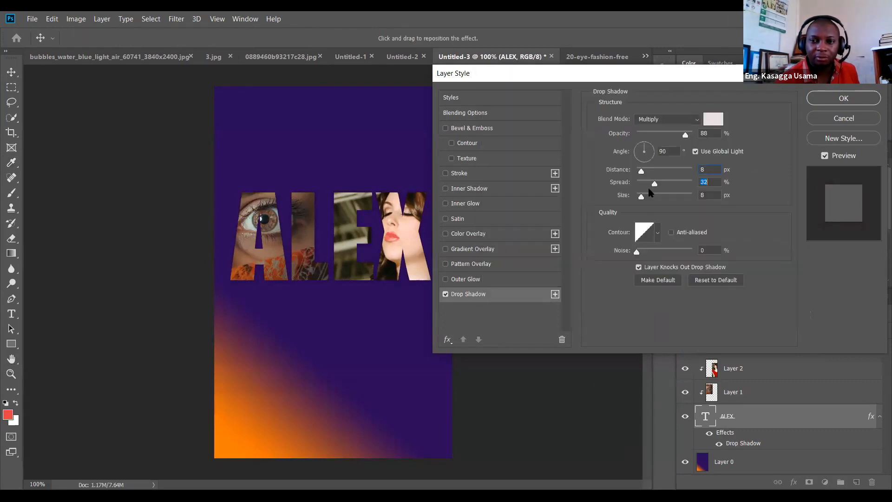
{"action": "mouse_move", "coordinate": [642, 198]}
{"action": "left_mouse_down"}
{"action": "mouse_move", "coordinate": [659, 197]}
{"action": "mouse_move", "coordinate": [645, 197]}
{"action": "left_mouse_up"}
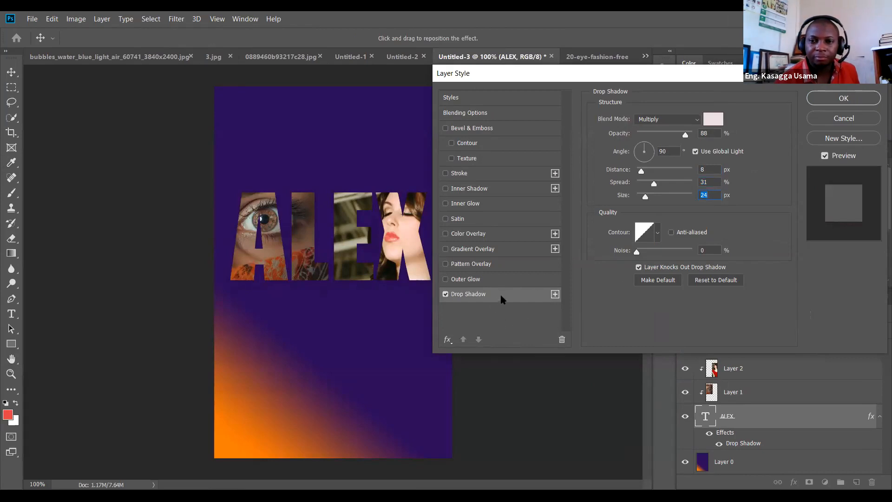
Step: Change the drop shadow colour to the light yellow-green cbe187
{"action": "left_click", "coordinate": [713, 119]}
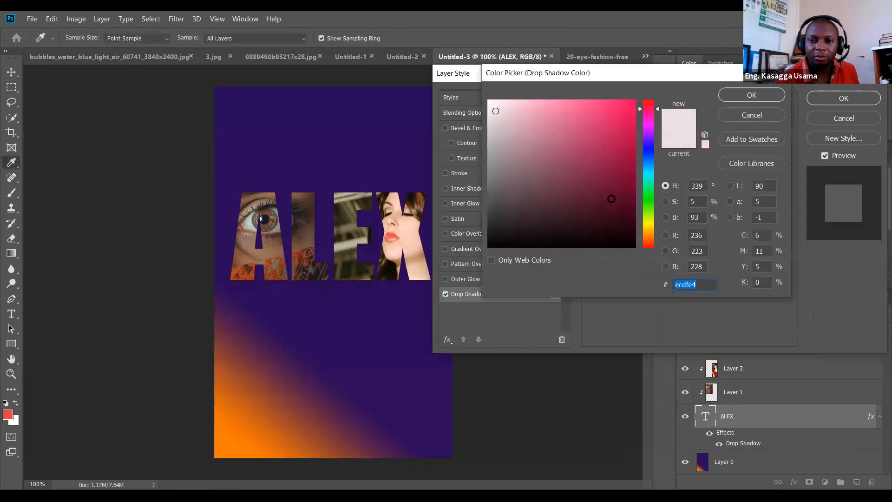
{"action": "left_click", "coordinate": [649, 217]}
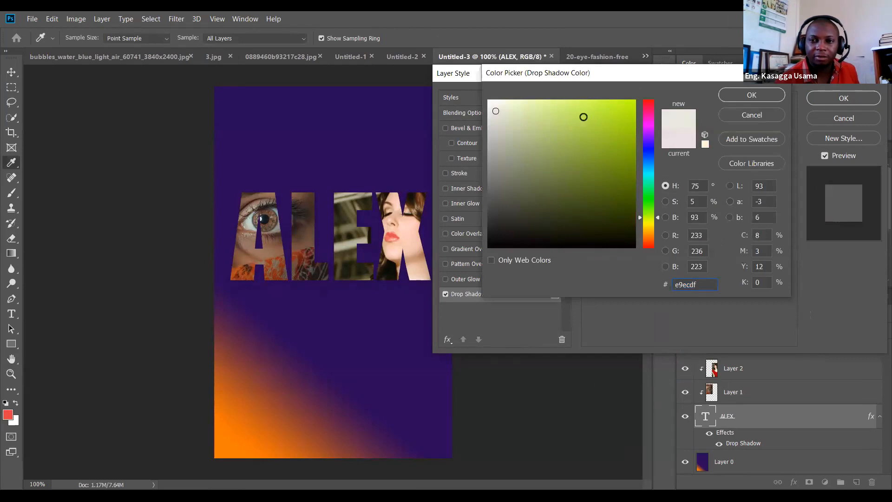
{"action": "left_click", "coordinate": [546, 117]}
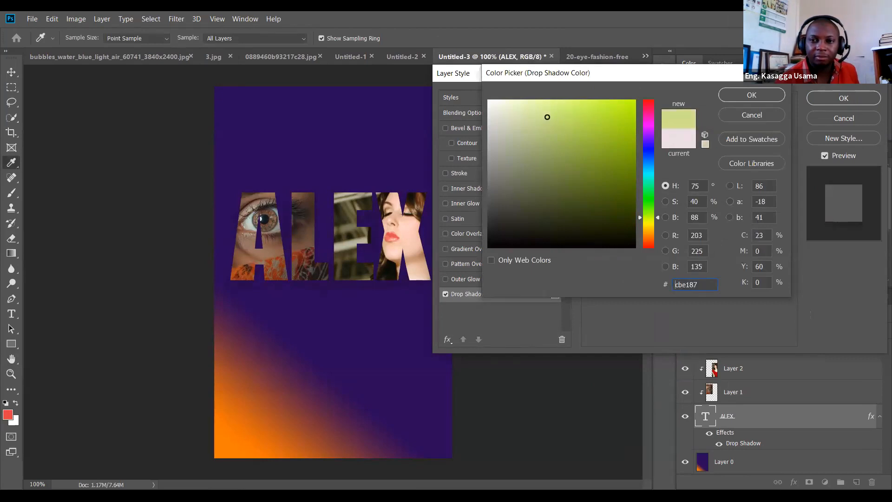
{"action": "left_click", "coordinate": [730, 97]}
Step: Add a white outer glow to the name text, raise the glow's opacity and apply the layer style
{"action": "left_click", "coordinate": [468, 281]}
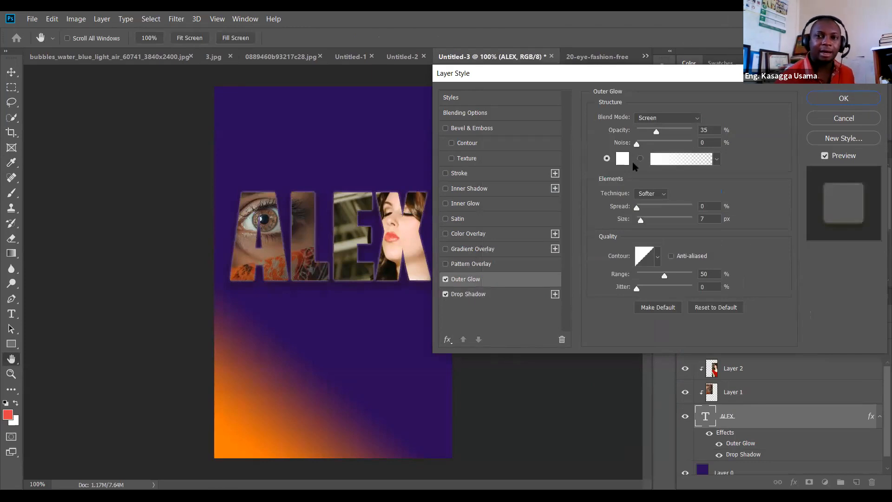
{"action": "left_click_drag", "start_coordinate": [636, 144], "coordinate": [682, 132]}
{"action": "left_click", "coordinate": [822, 97]}
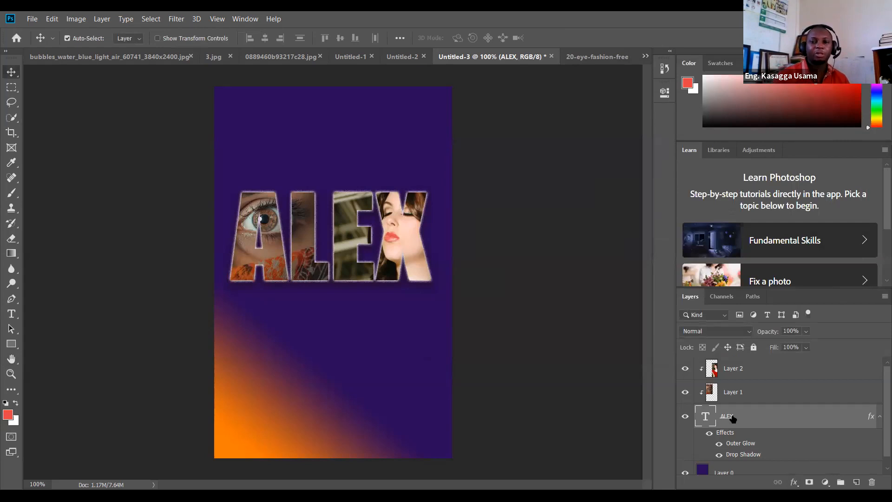
Step: Shift the clipped red-dress photo so the woman's face sits slightly lower and further left within the last letter
{"action": "left_click", "coordinate": [411, 226]}
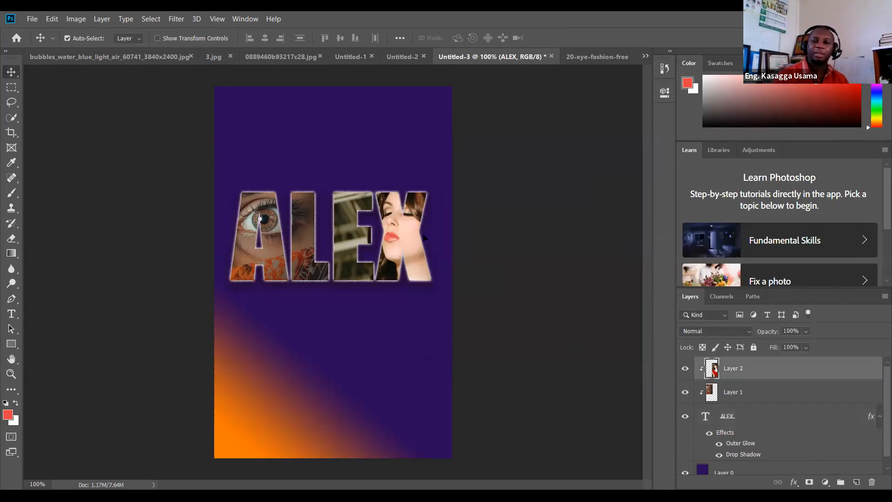
{"action": "left_click", "coordinate": [723, 418]}
{"action": "left_click", "coordinate": [403, 247]}
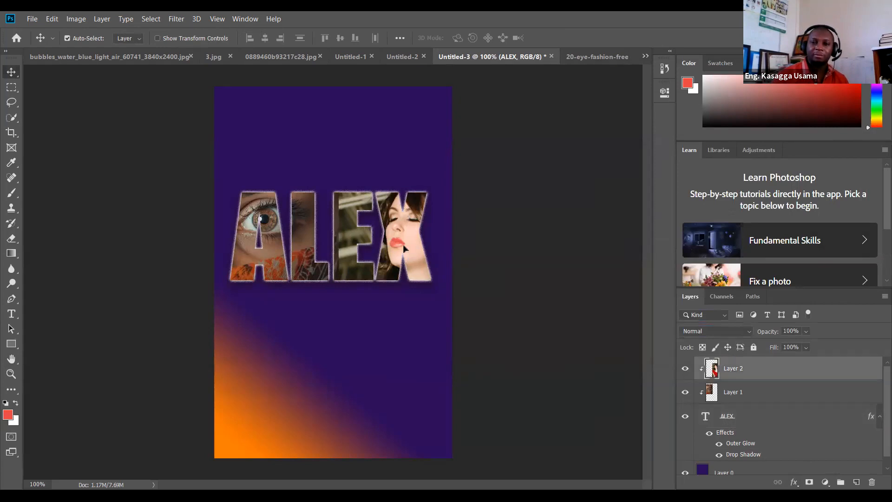
{"action": "left_click_drag", "start_coordinate": [395, 247], "coordinate": [387, 244]}
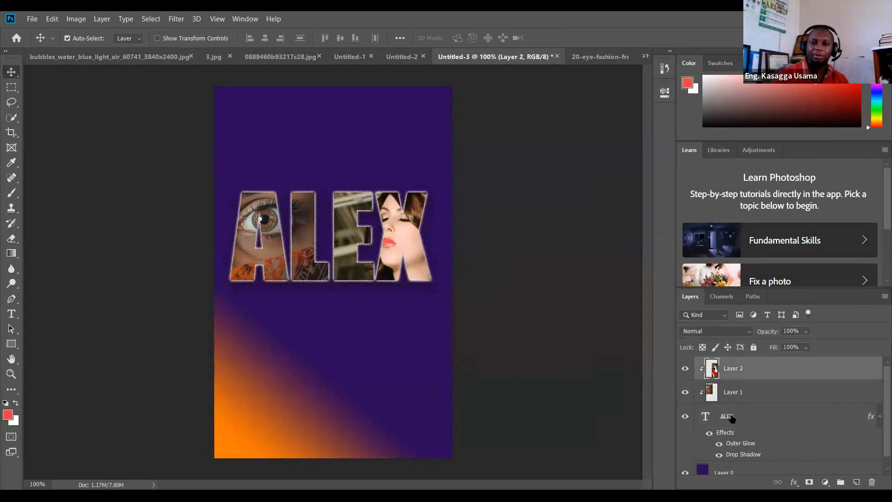
Step: Move the name text layer up and slightly left on the page, leaving the clipped photos in place
{"action": "left_click", "coordinate": [731, 418]}
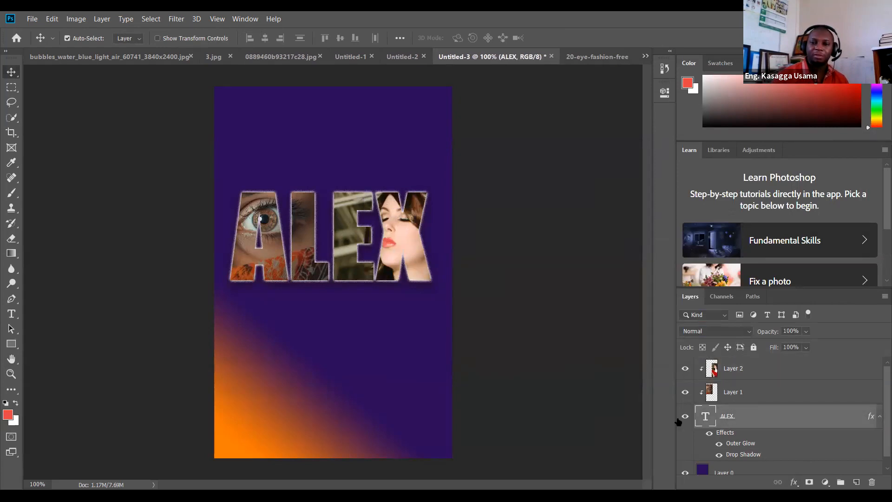
{"action": "left_click", "coordinate": [326, 281]}
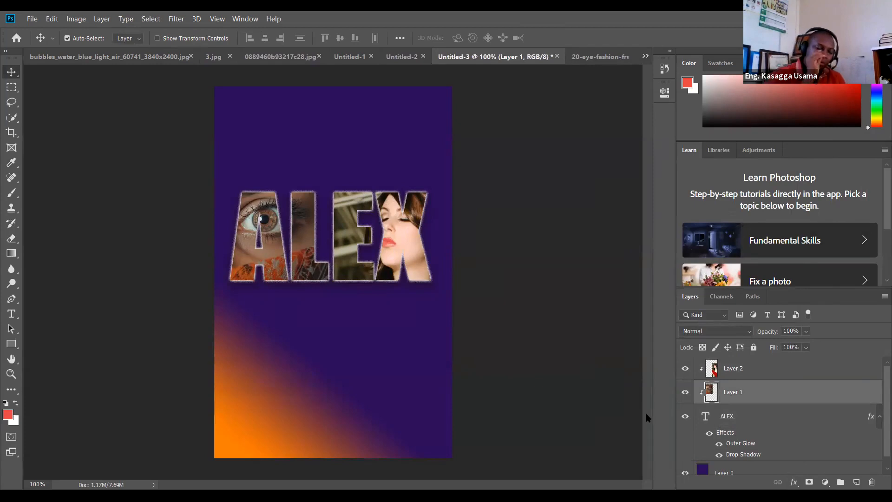
{"action": "left_click", "coordinate": [745, 420]}
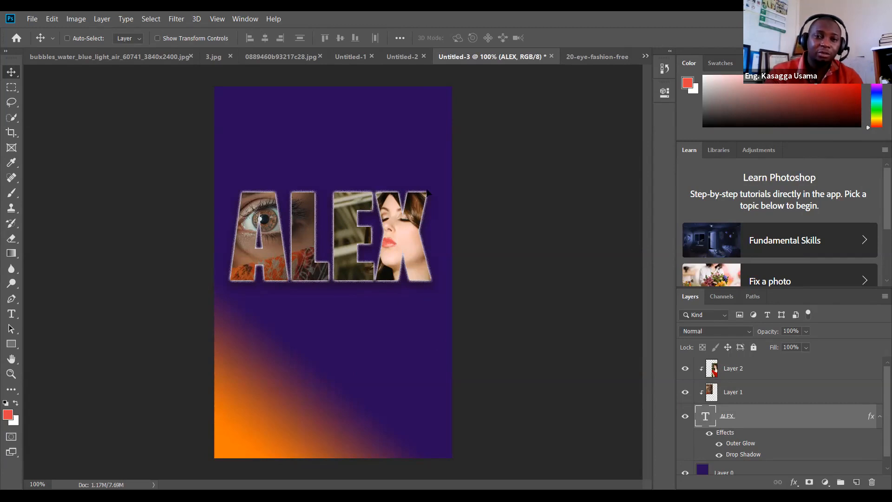
{"action": "key", "text": "ctrl+z"}
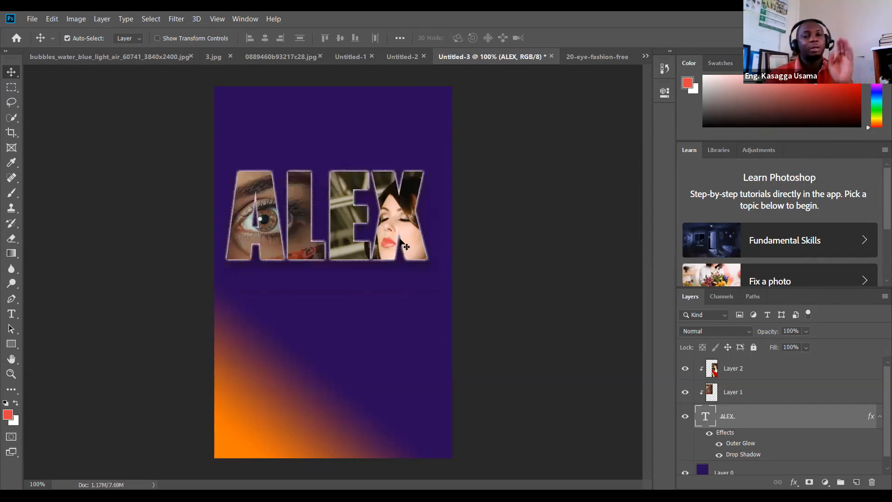